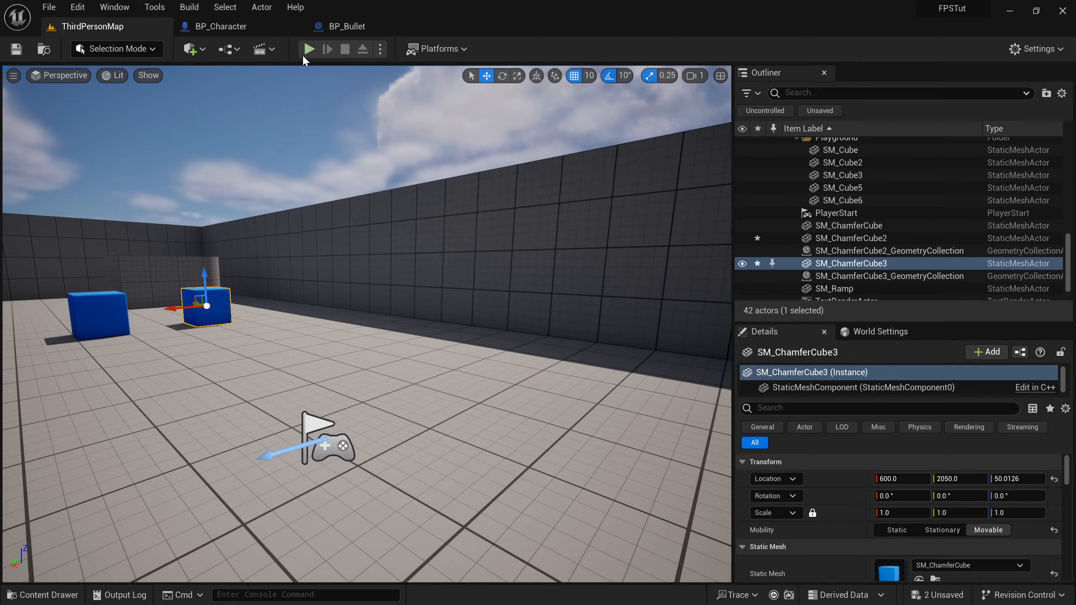
Step: Play-test the level by firing the assault rifle repeatedly to check its shooting behaviour, then end the session
click(310, 49)
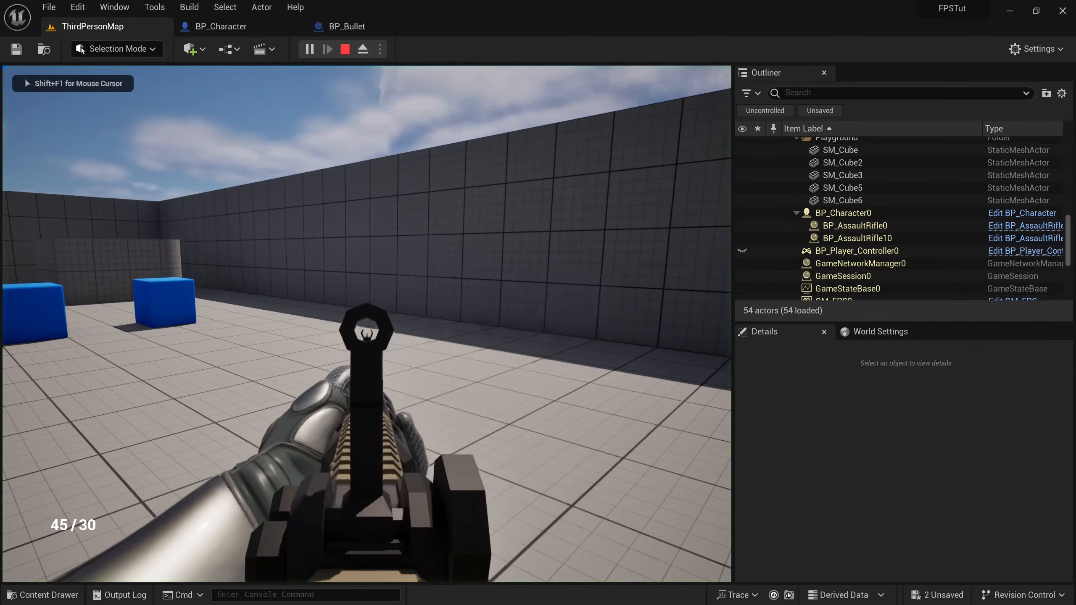
click(367, 324)
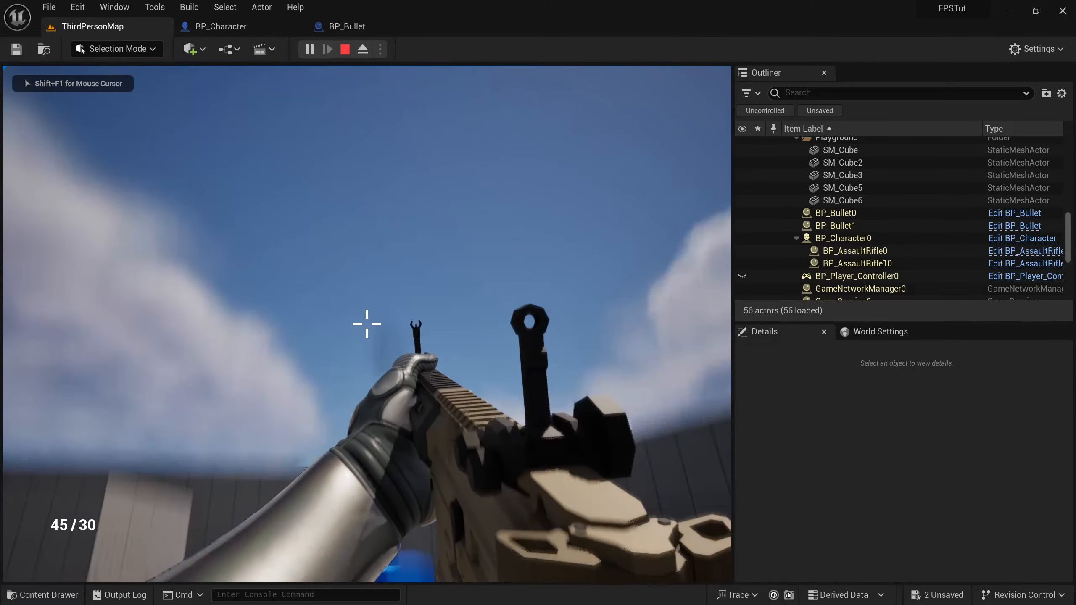
click(367, 324)
click(367, 323)
click(367, 324)
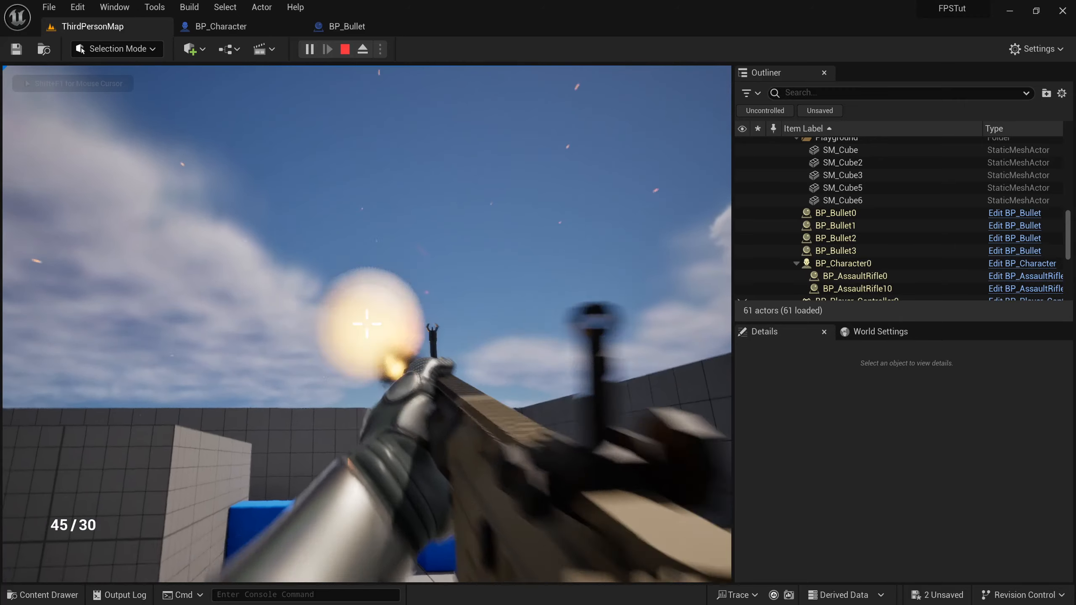
click(367, 323)
click(368, 324)
click(367, 323)
click(367, 324)
click(367, 324)
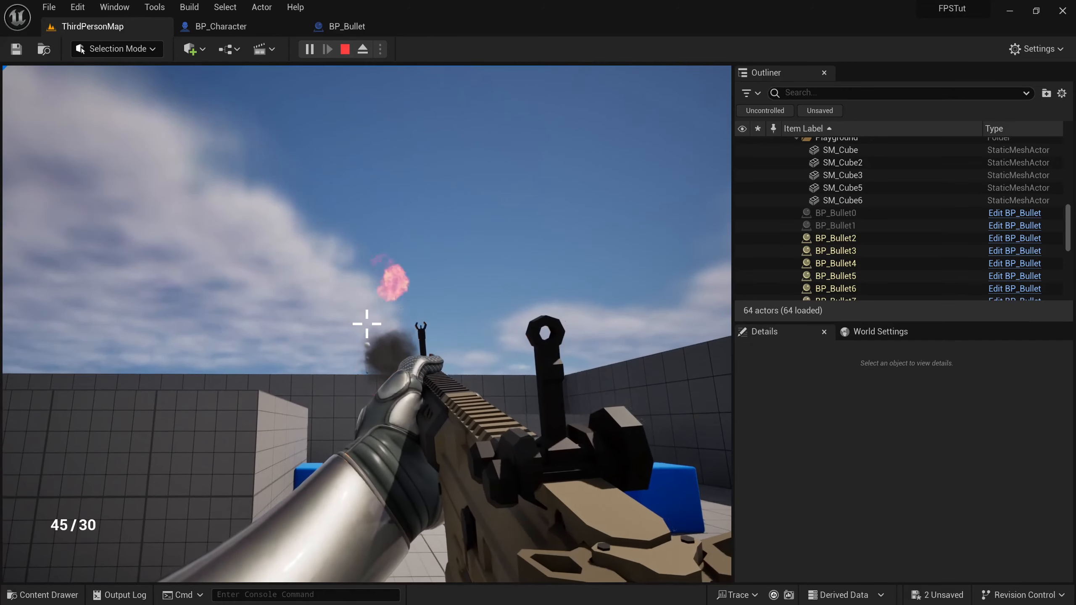
key(Escape)
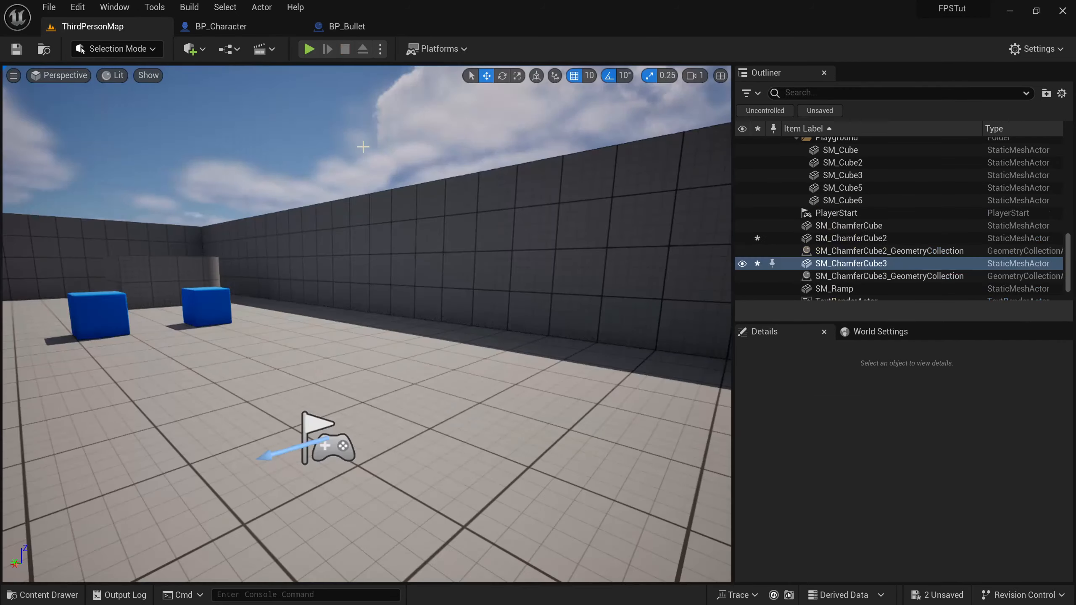
Step: Preview the A_FP_WEP_AssaultRifle_Fire animation from the AssaultRifle Animations folder, inspecting the rifle from several angles, and close it
click(30, 595)
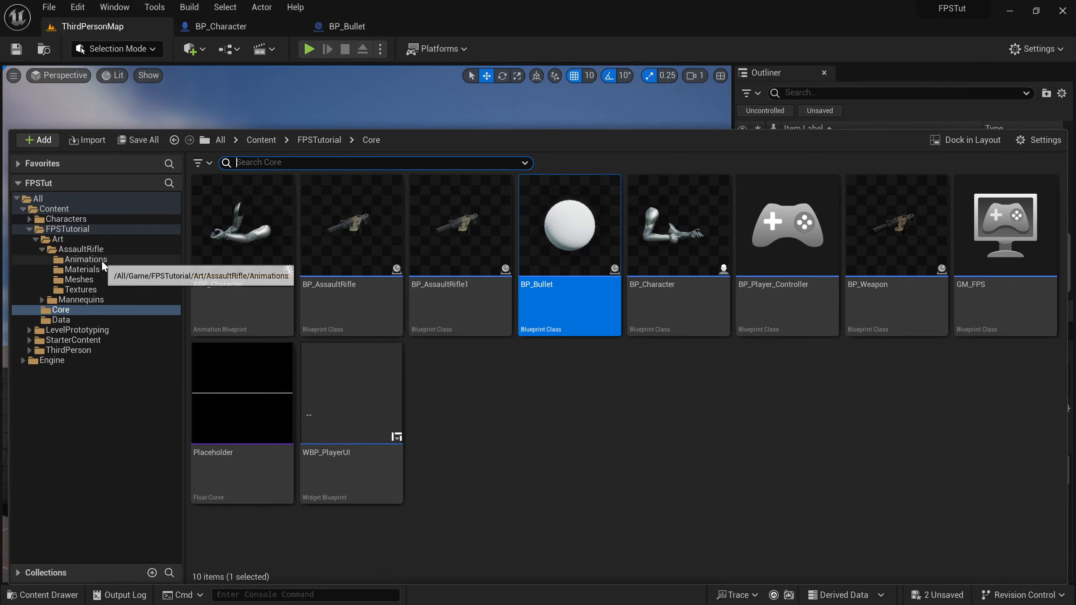
click(105, 259)
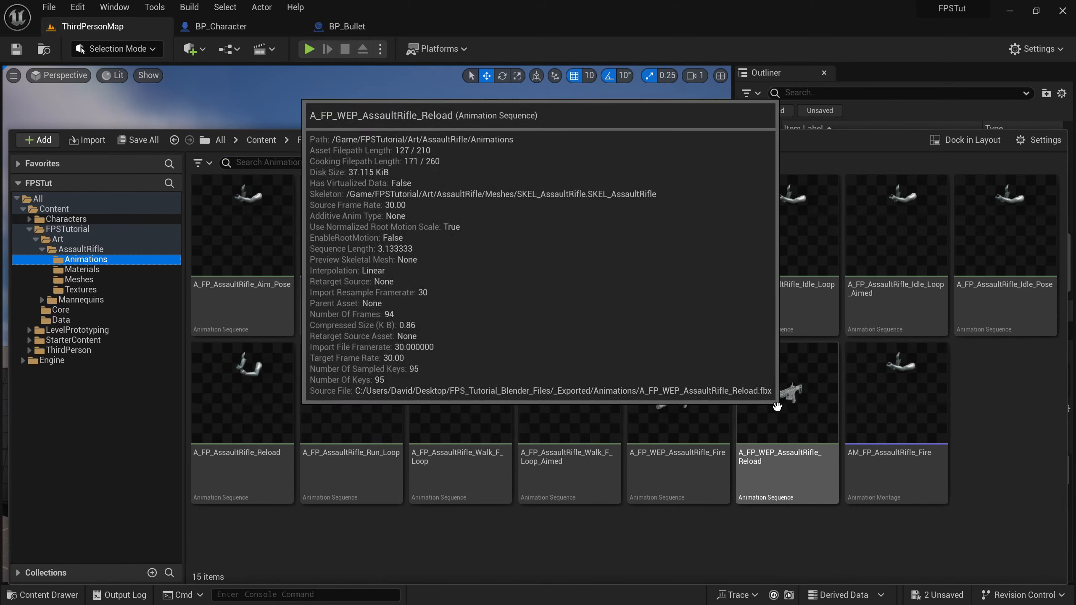
click(671, 406)
double_click(668, 346)
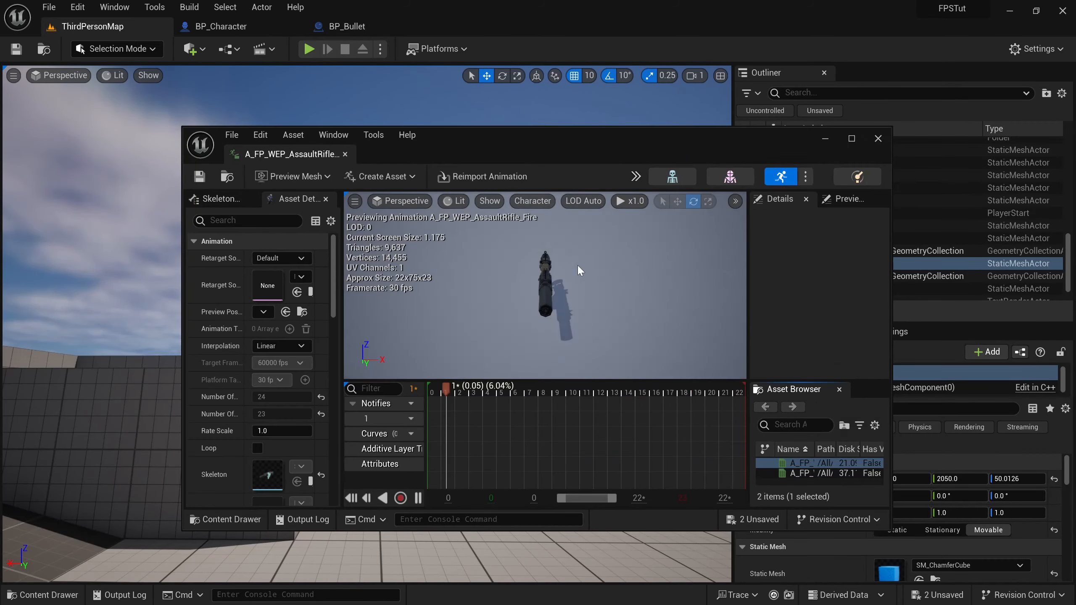
scroll(577, 264, up, 6)
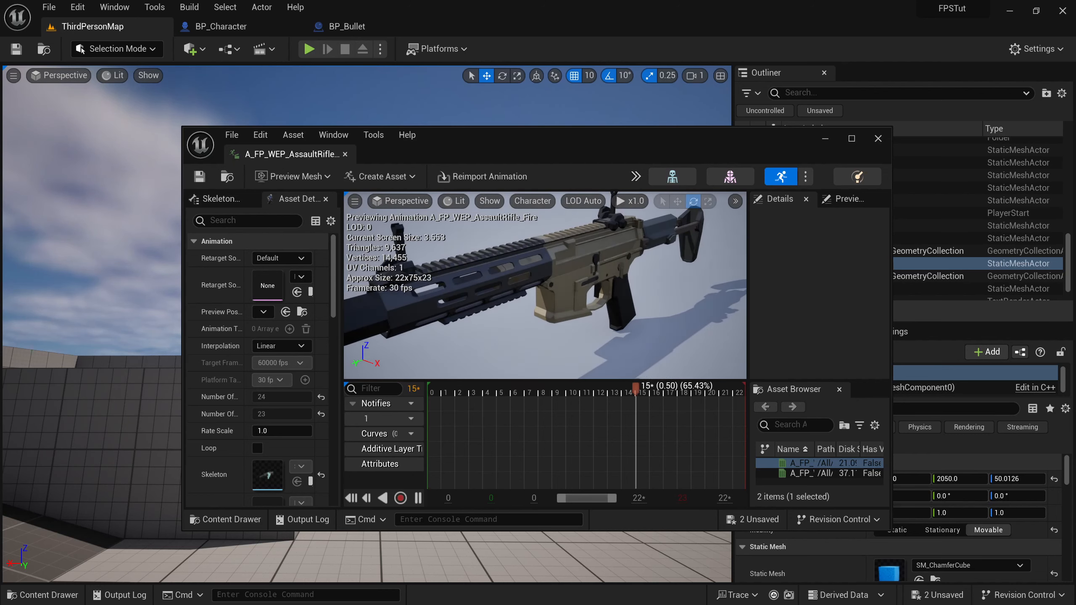
alt+drag(603, 262, 517, 284)
alt+drag(595, 286, 551, 286)
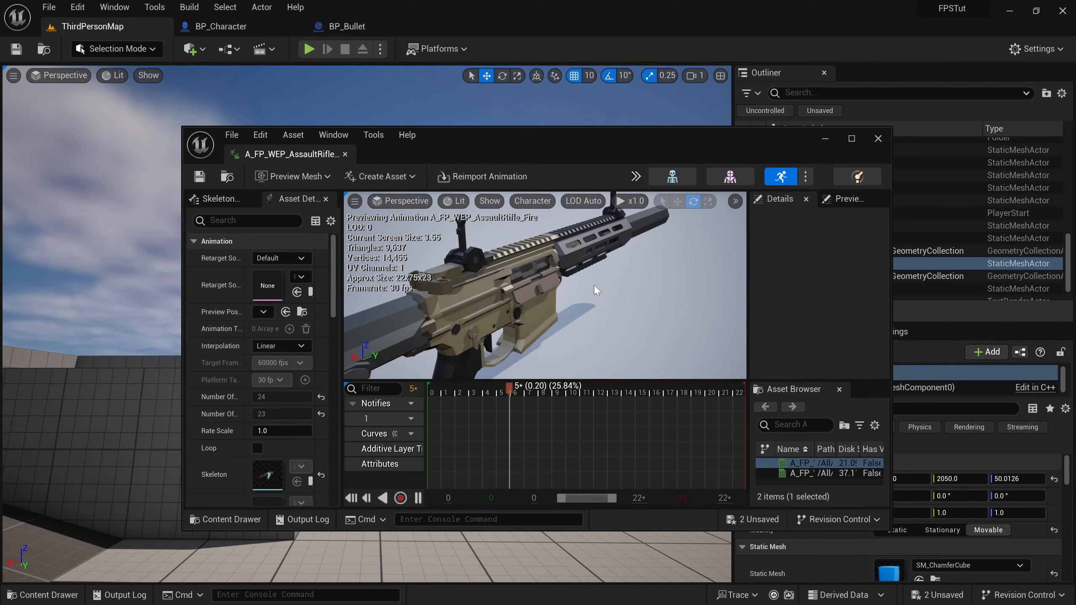
drag(426, 136, 395, 135)
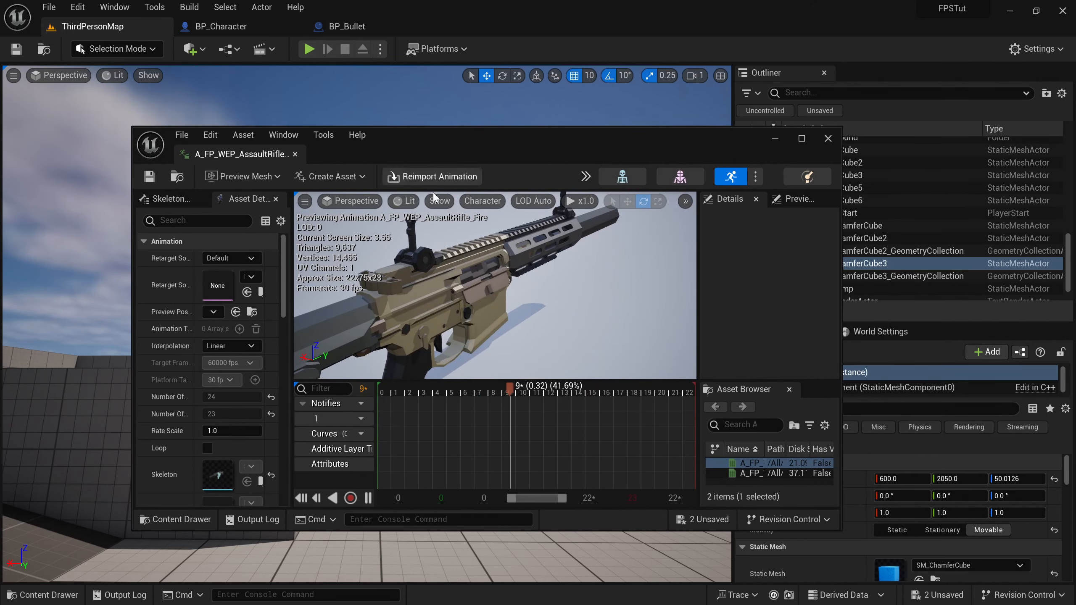
drag(480, 135, 373, 142)
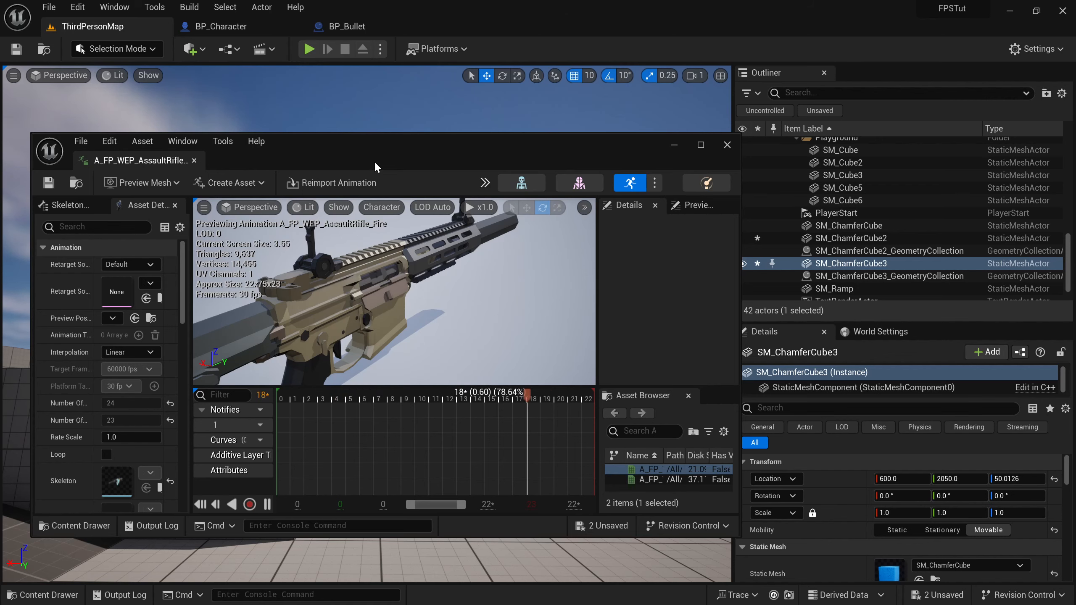
drag(194, 157, 221, 137)
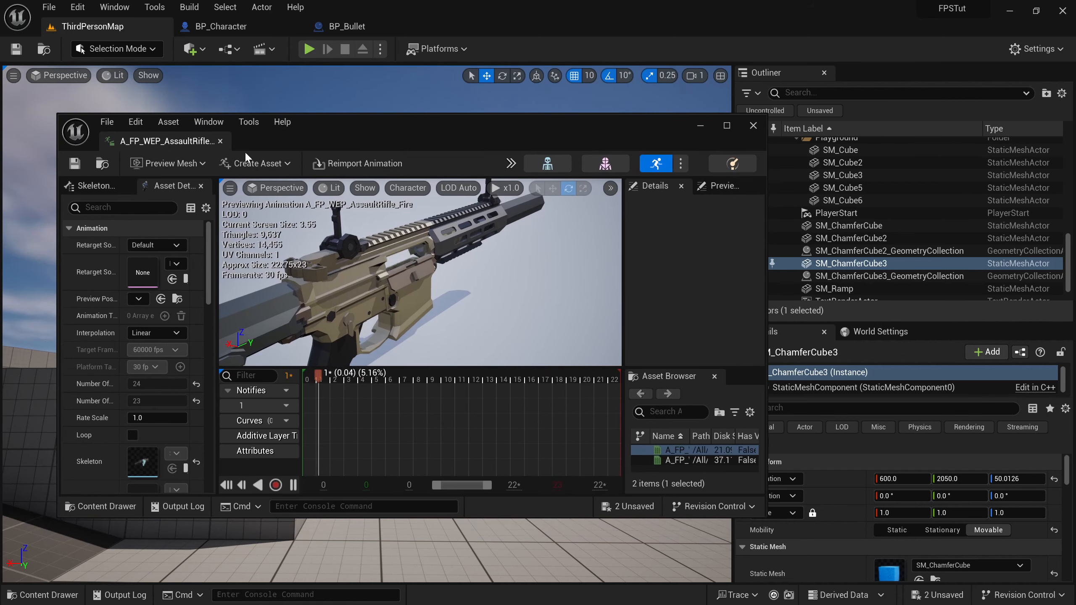
click(221, 141)
Step: Create an animation montage from A_FP_WEP_AssaultRifle_Fire and name it AM_FP_WEP_AssaultRifle_Fire
click(61, 596)
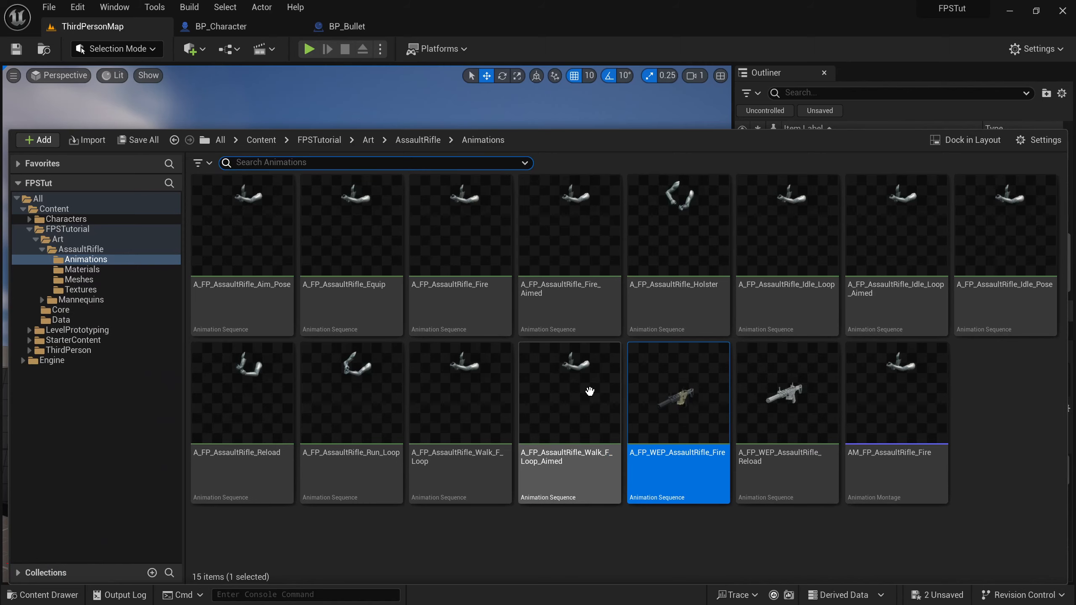
mouse_move(674, 425)
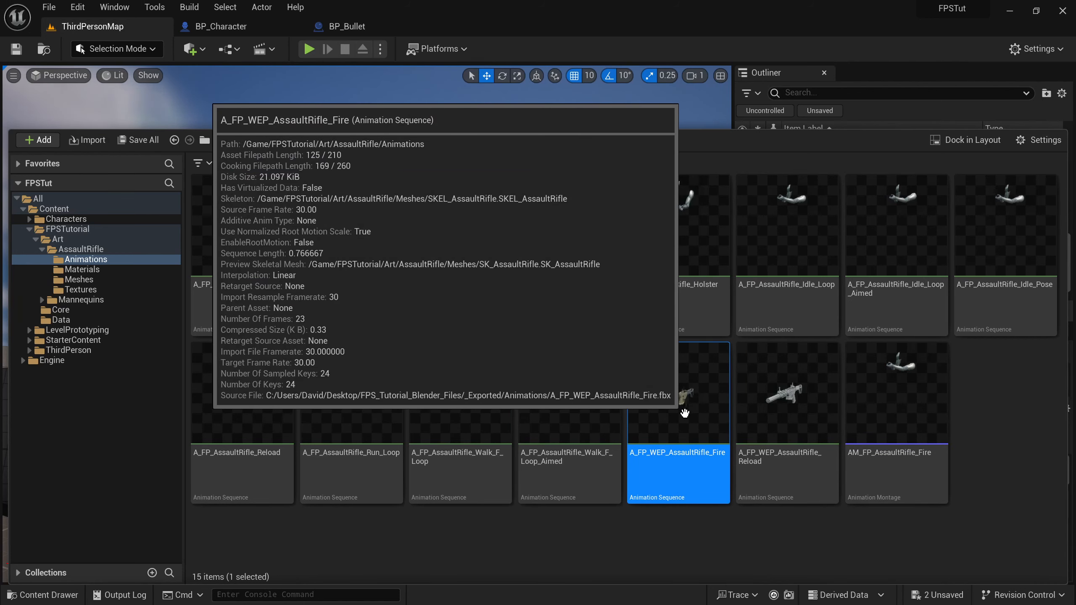
right_click(685, 412)
mouse_move(747, 240)
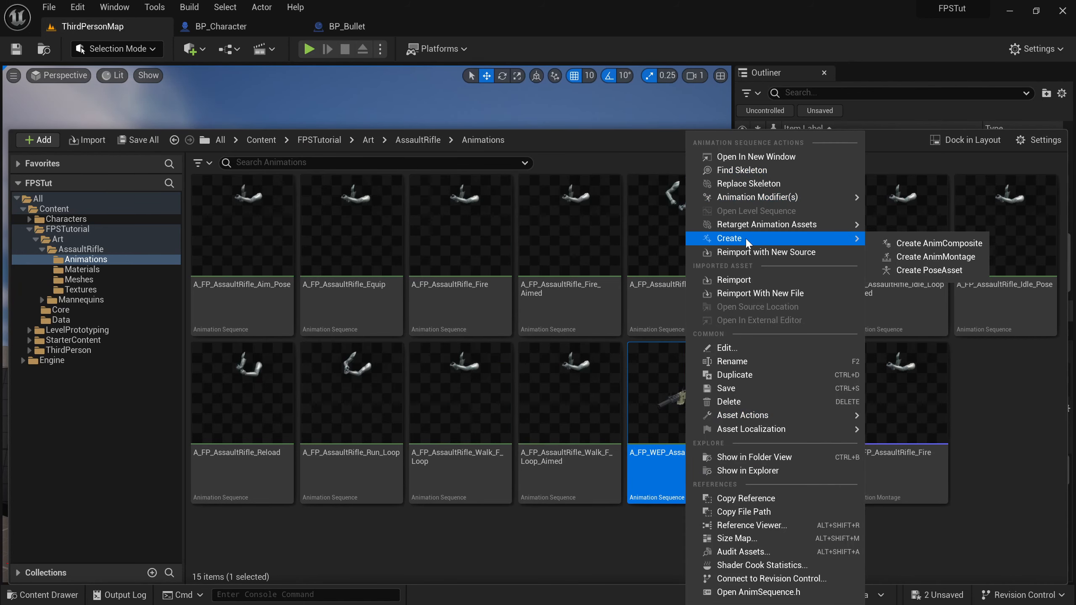
click(911, 257)
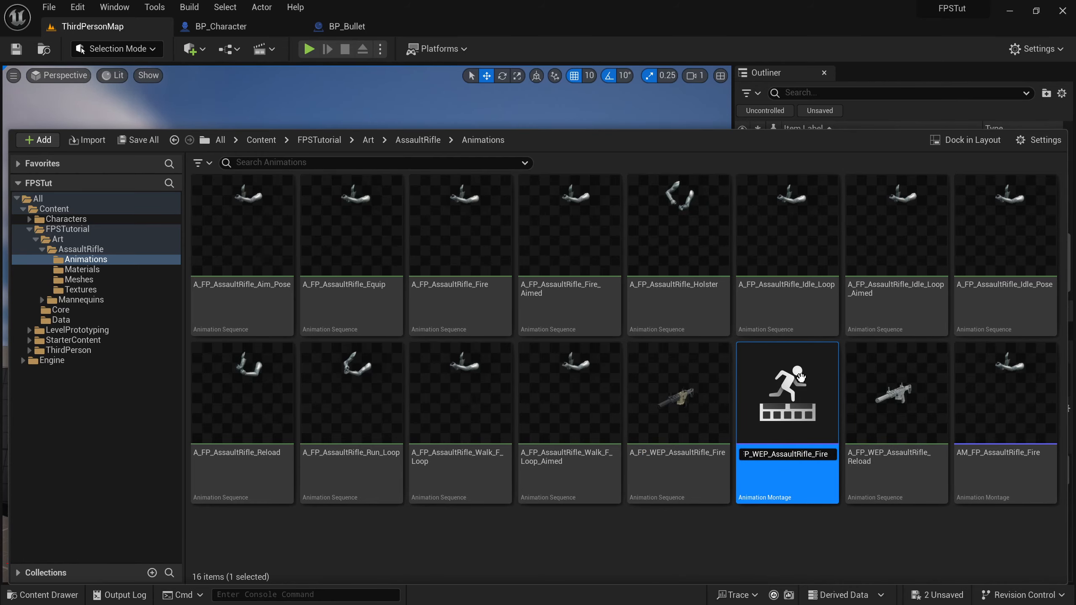
key(Return)
Step: In the AM_FP_WEP_AssaultRifle_Fire montage, set the Blend In and Blend Out times to 0, save it and close it
double_click(1007, 399)
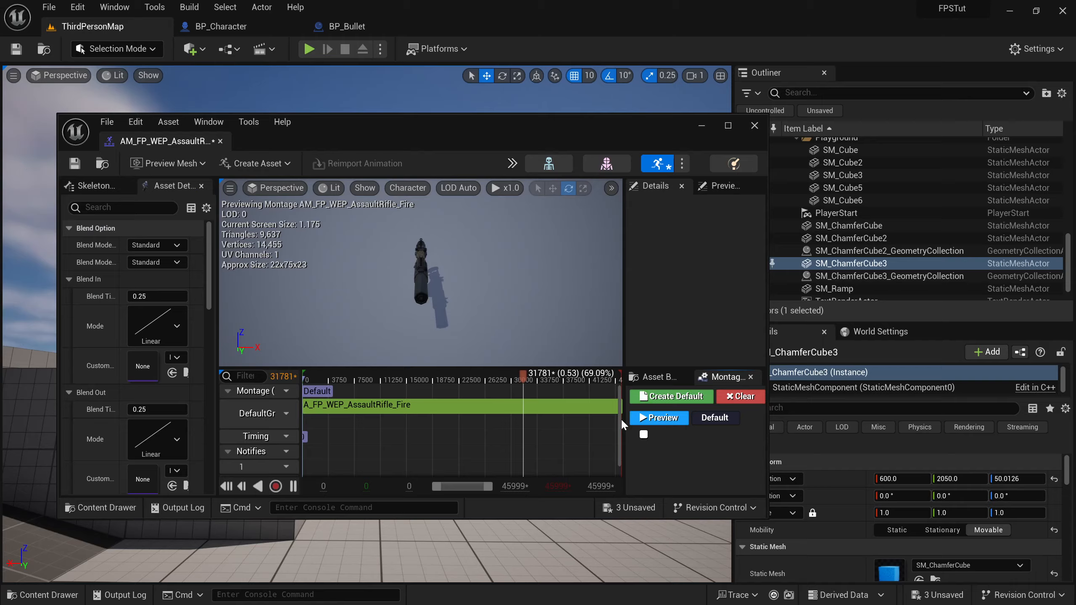
double_click(450, 131)
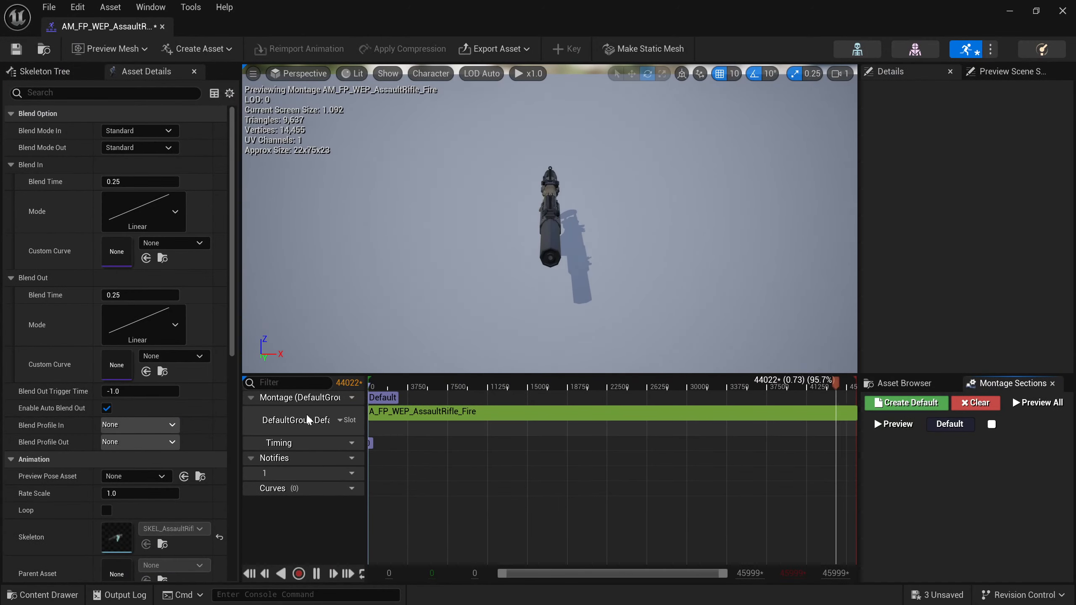
mouse_move(300, 270)
mouse_down()
mouse_move(339, 272)
mouse_move(299, 270)
mouse_up()
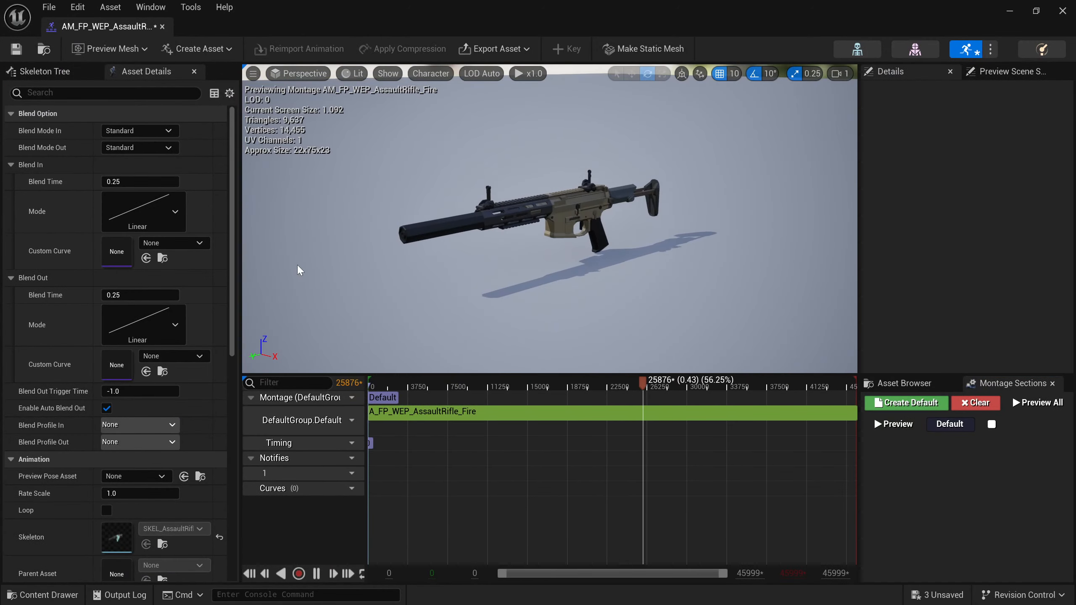
click(140, 181)
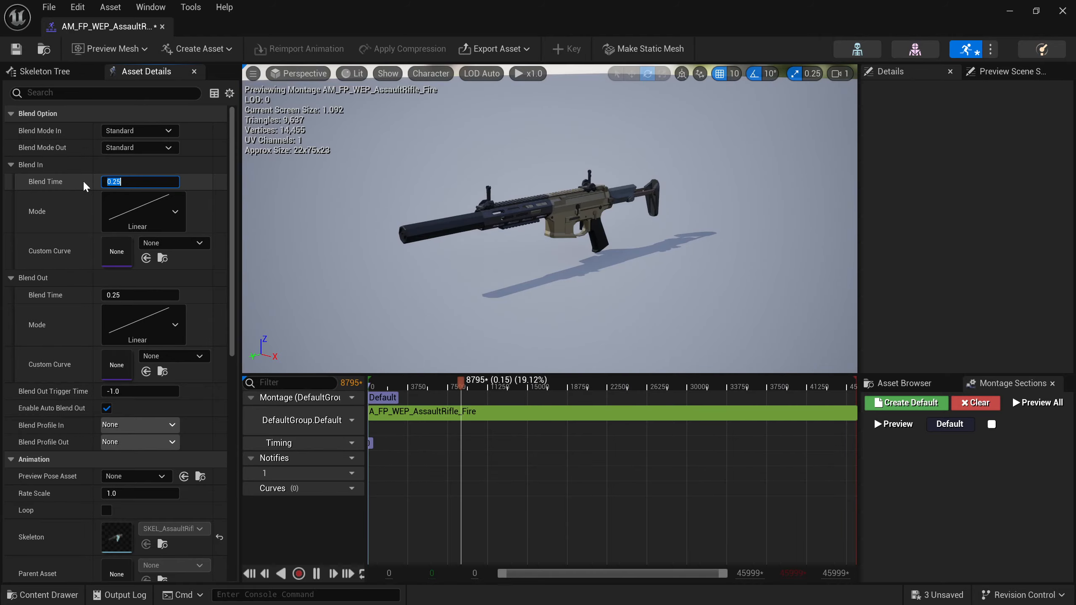
text(0)
key(Return)
click(140, 295)
text(0)
key(Return)
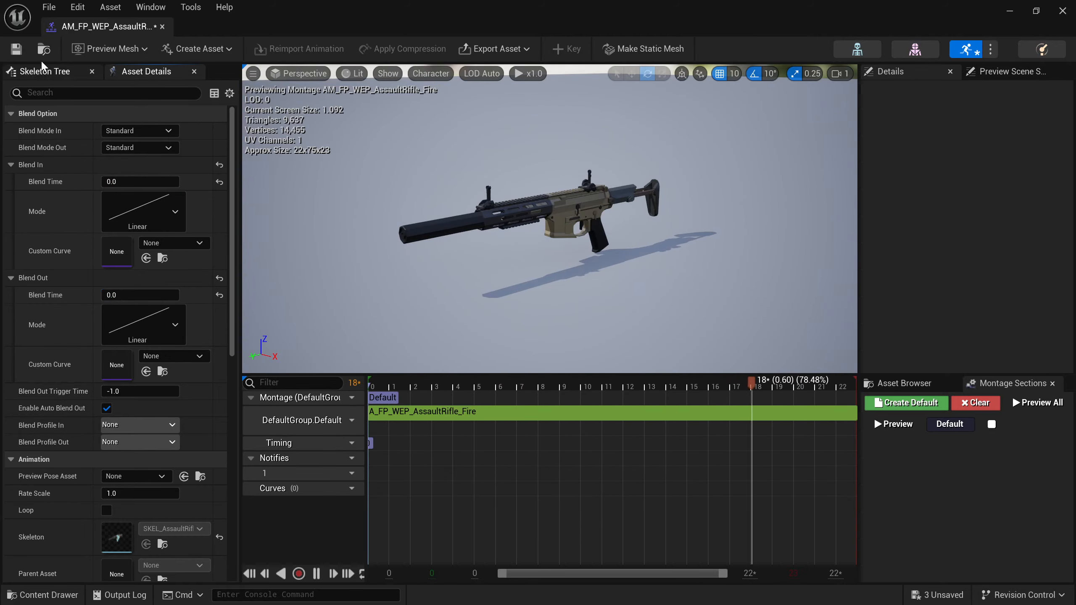
click(163, 26)
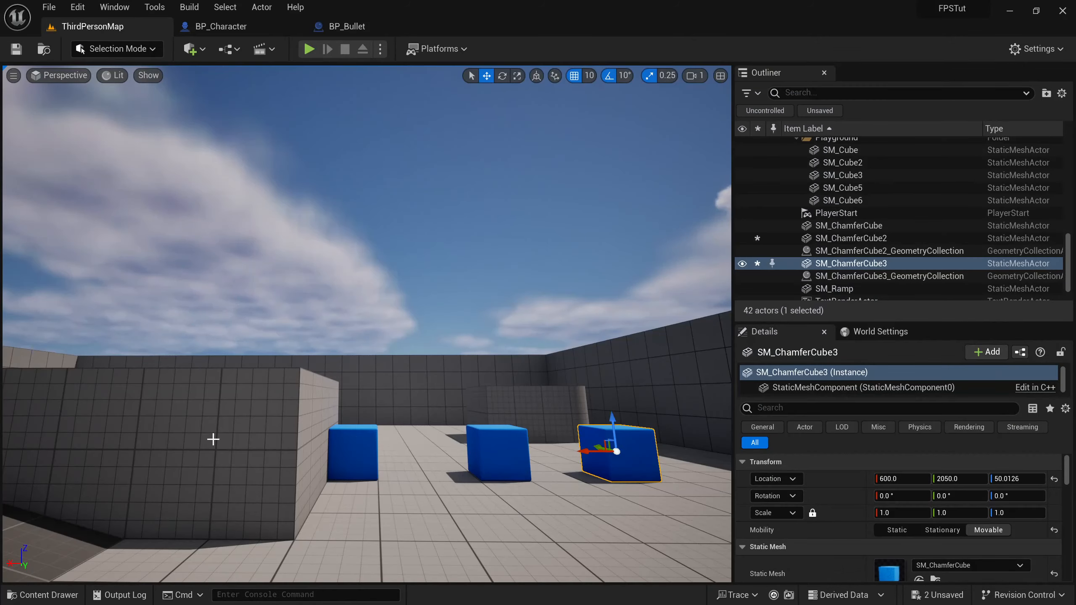
Step: Open the BP_Weapon blueprint from the Core folder and select its SK_AssaultRifle mesh component
click(49, 599)
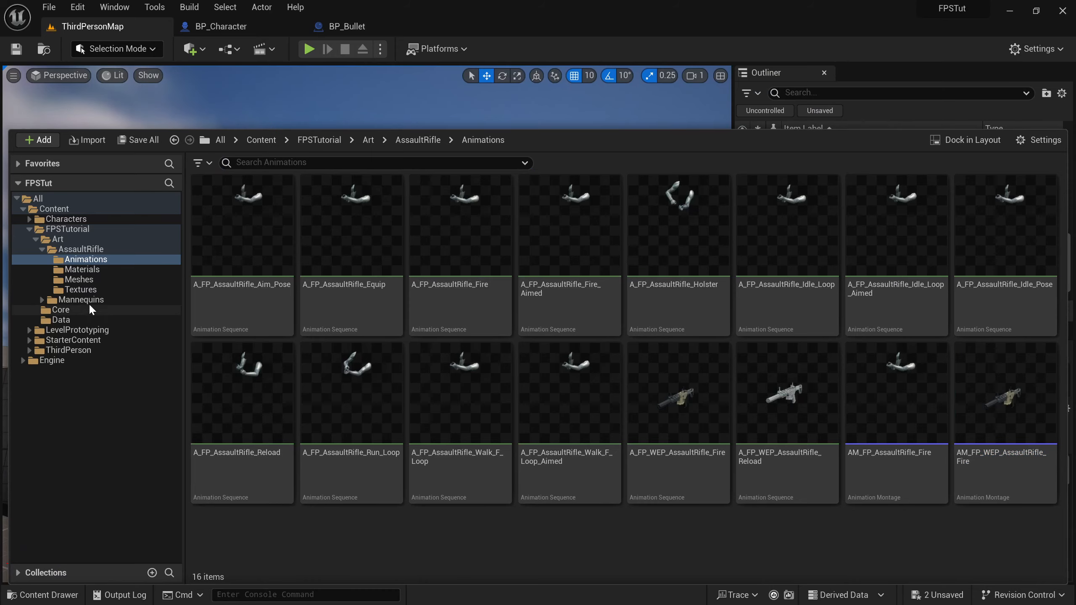
click(61, 310)
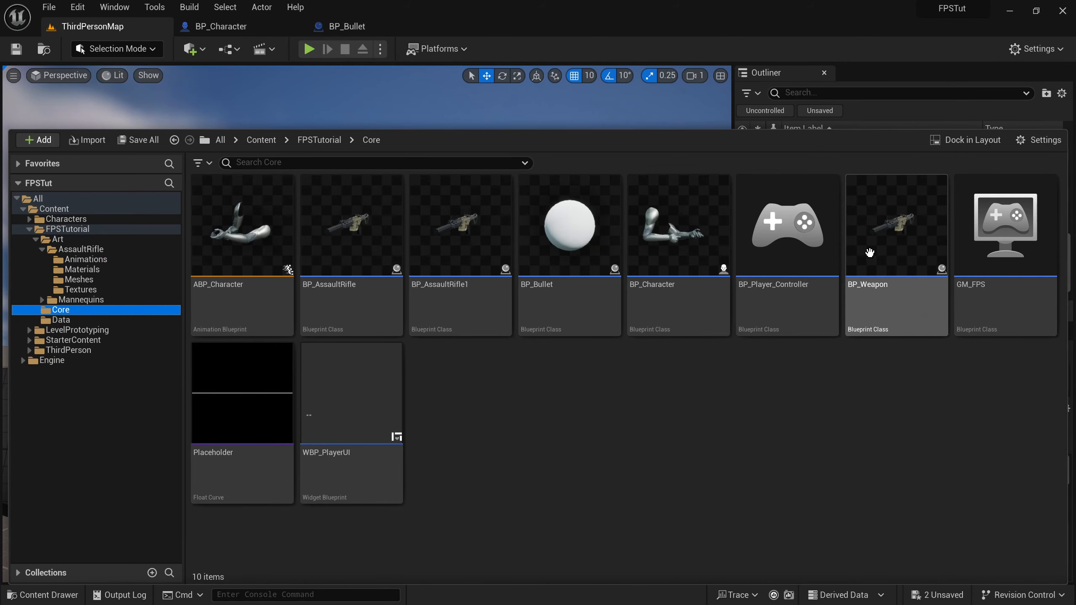
double_click(870, 252)
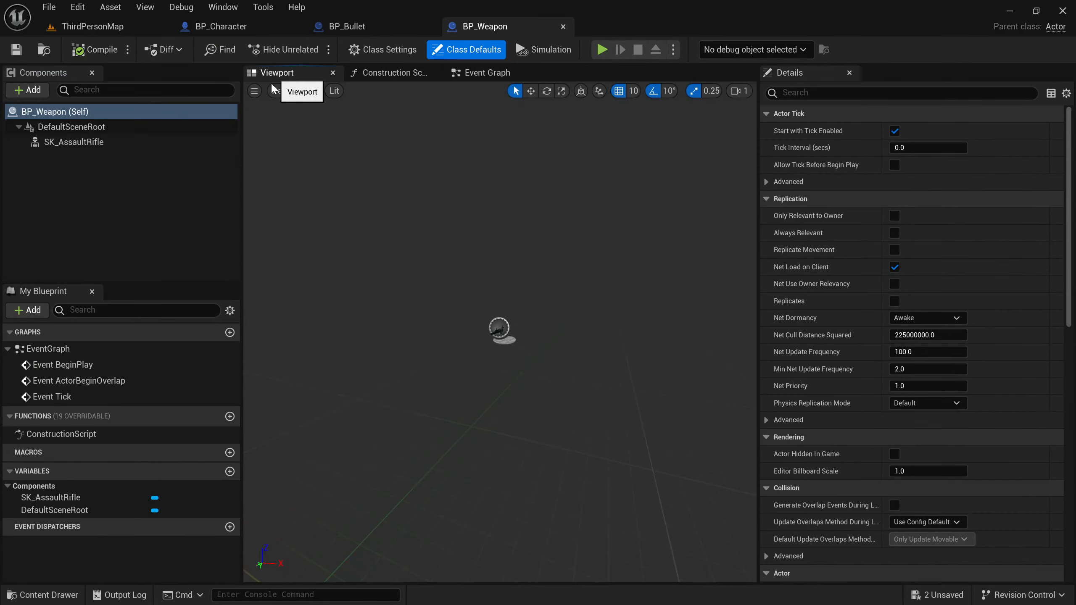
click(125, 143)
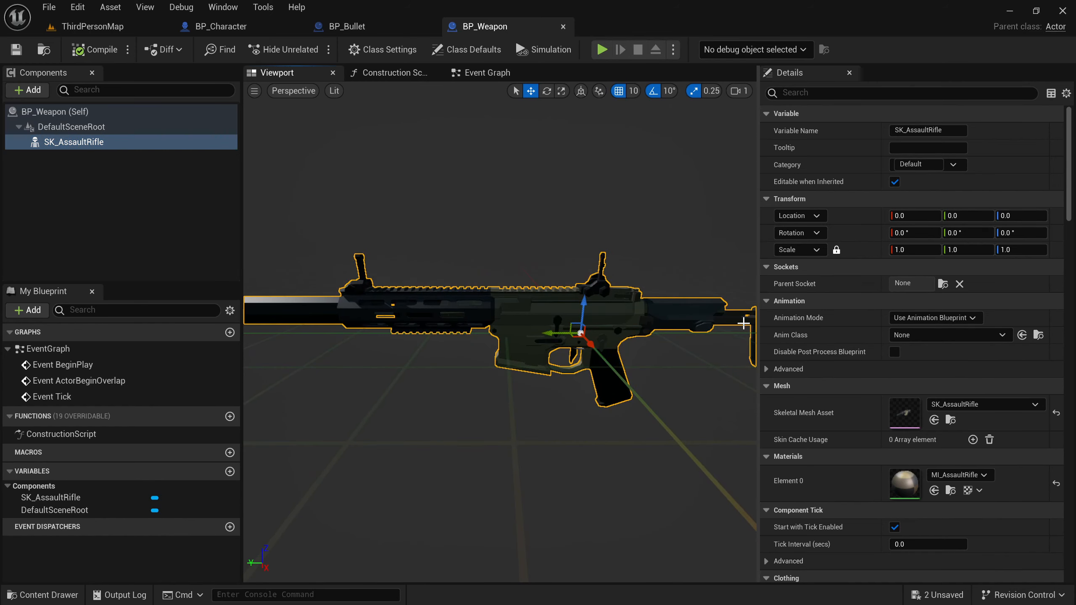
Step: Create an animation blueprint named ABP_AssaultRifle from the SK_AssaultRifle skeletal mesh in the Meshes folder and open it
click(49, 596)
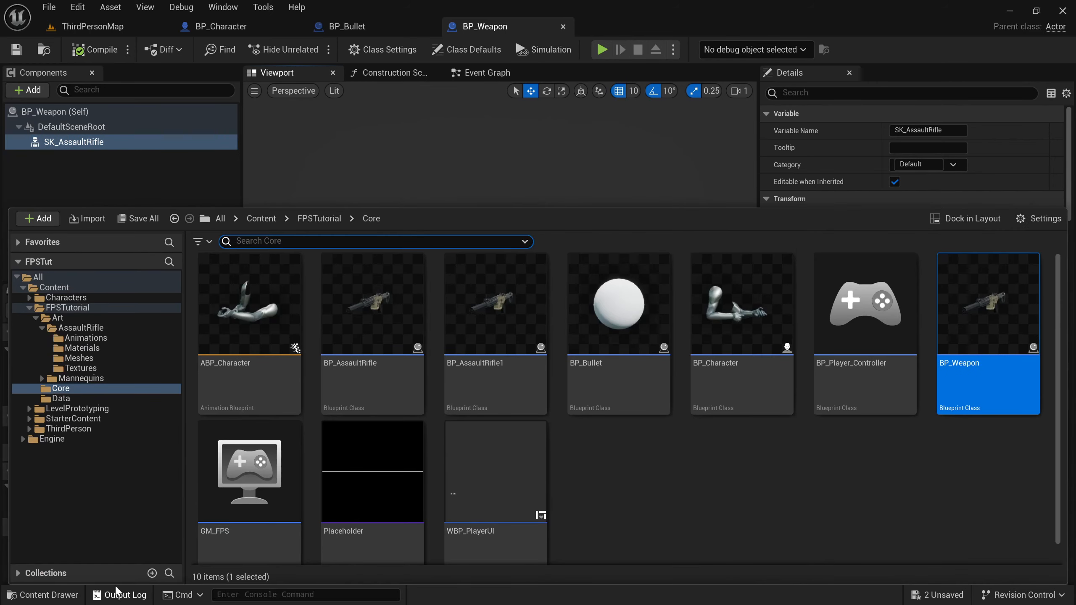
click(80, 358)
click(367, 341)
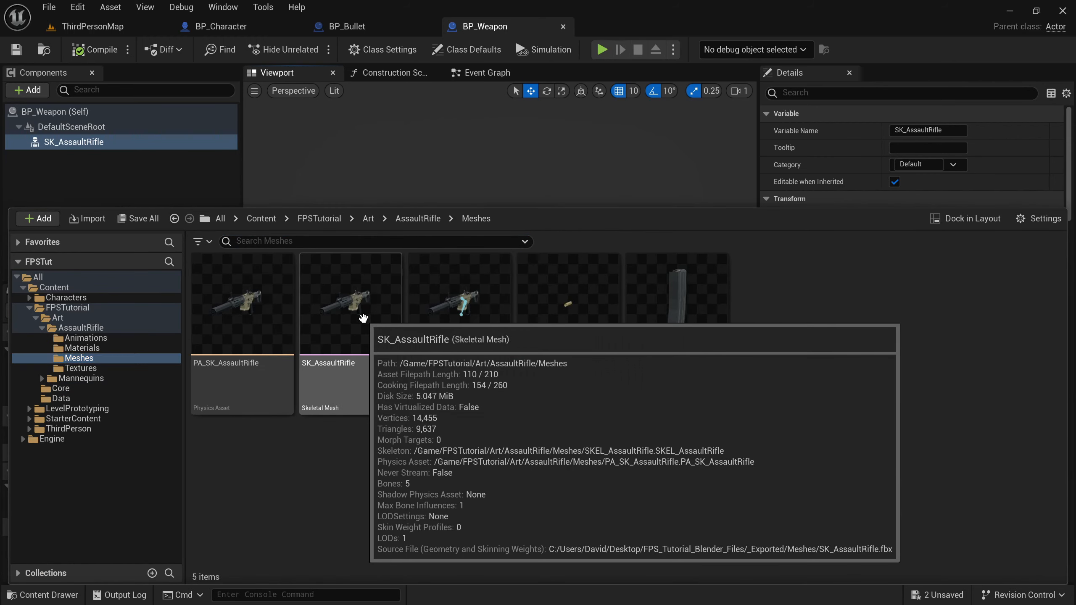
right_click(363, 321)
mouse_move(445, 211)
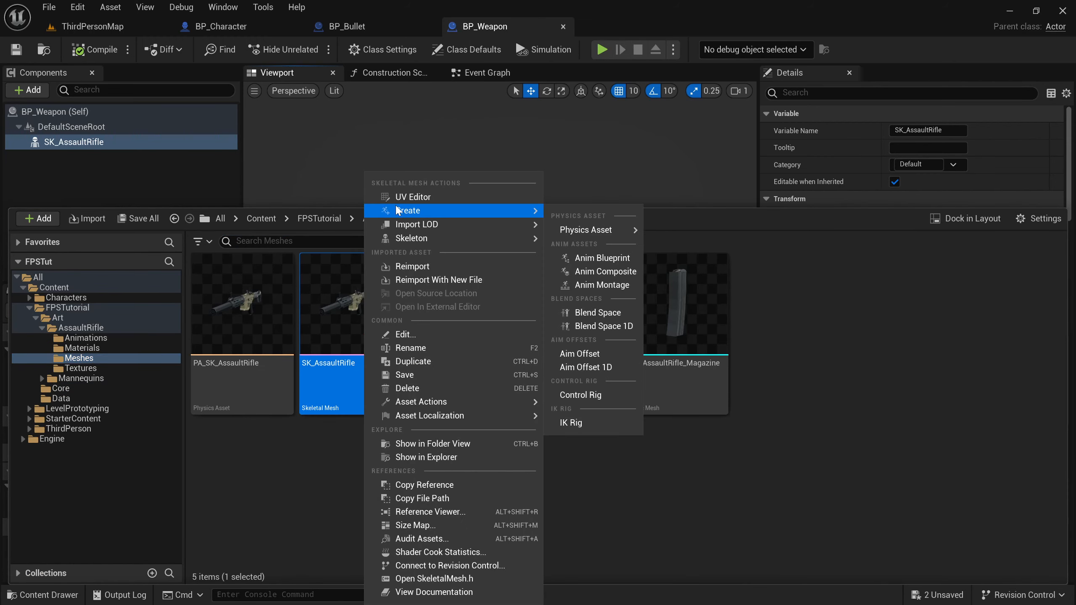
click(597, 258)
text(ABP)
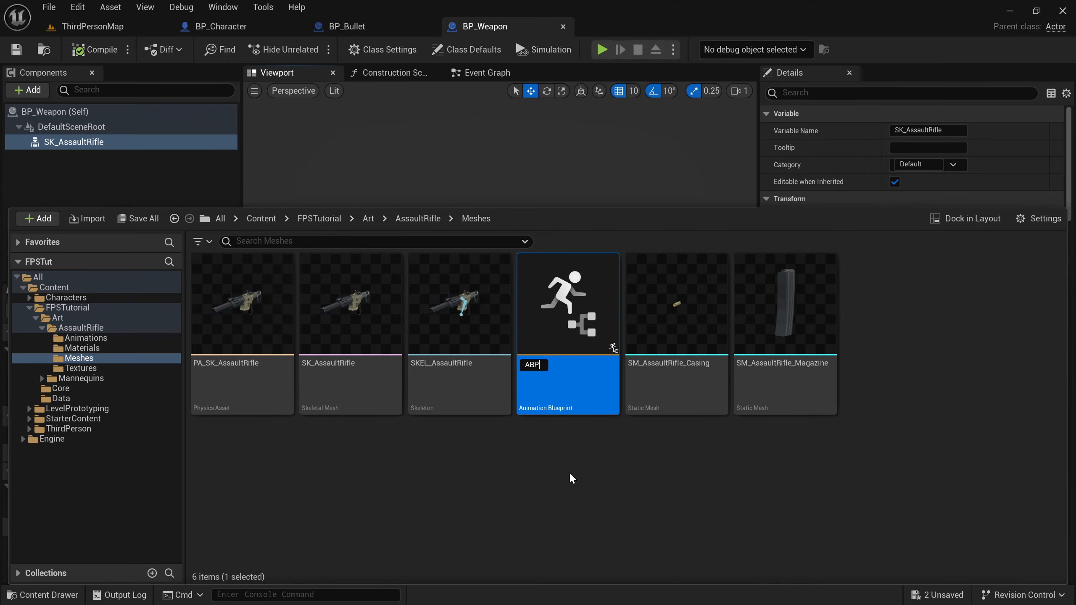
text(_AssaultRifle)
key(Return)
key(Return)
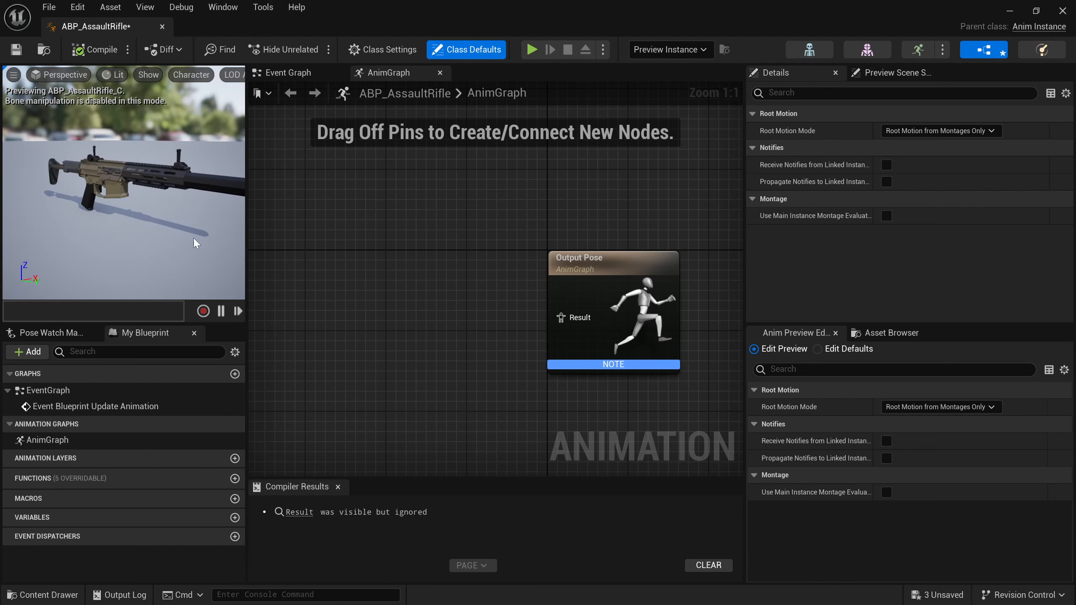
Step: Add a Slot 'DefaultSlot' node to the AnimGraph, connect it to the Output Pose's Result and straighten the connection
right_click(400, 300)
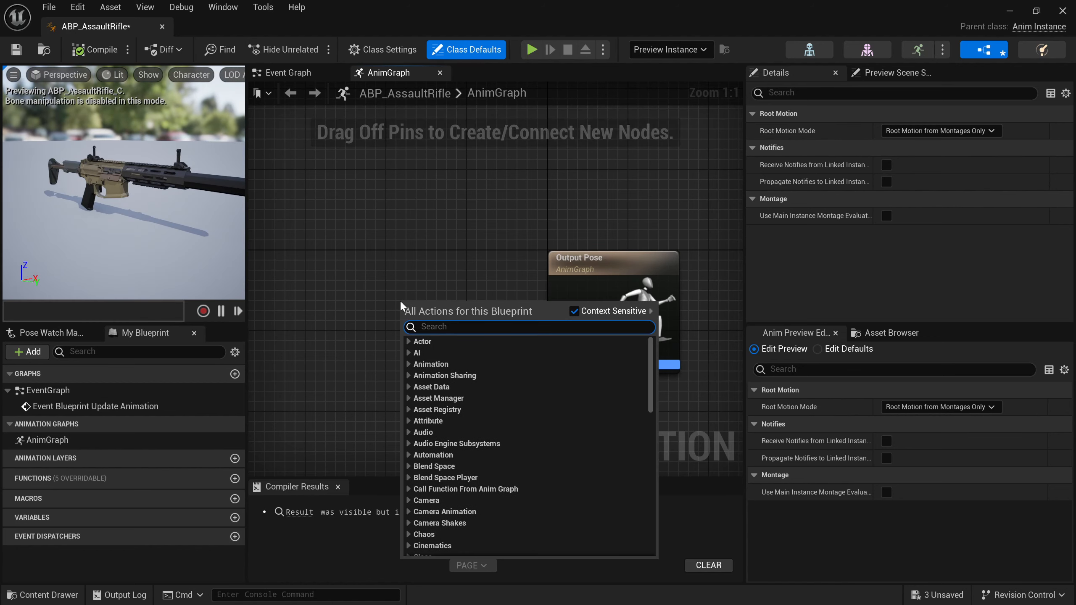
text(slot)
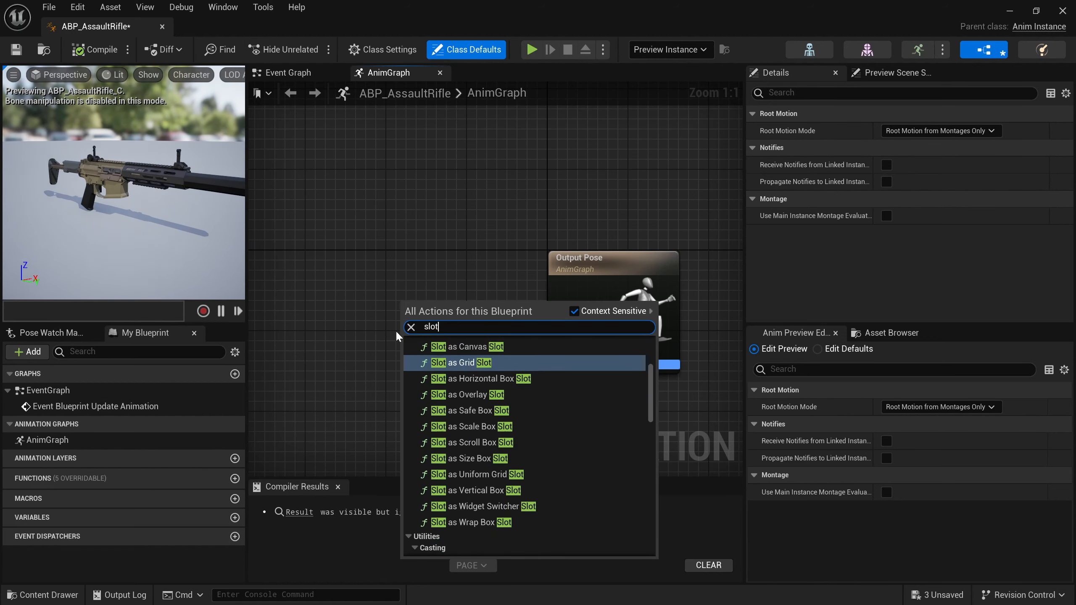
scroll(554, 400, down, 10)
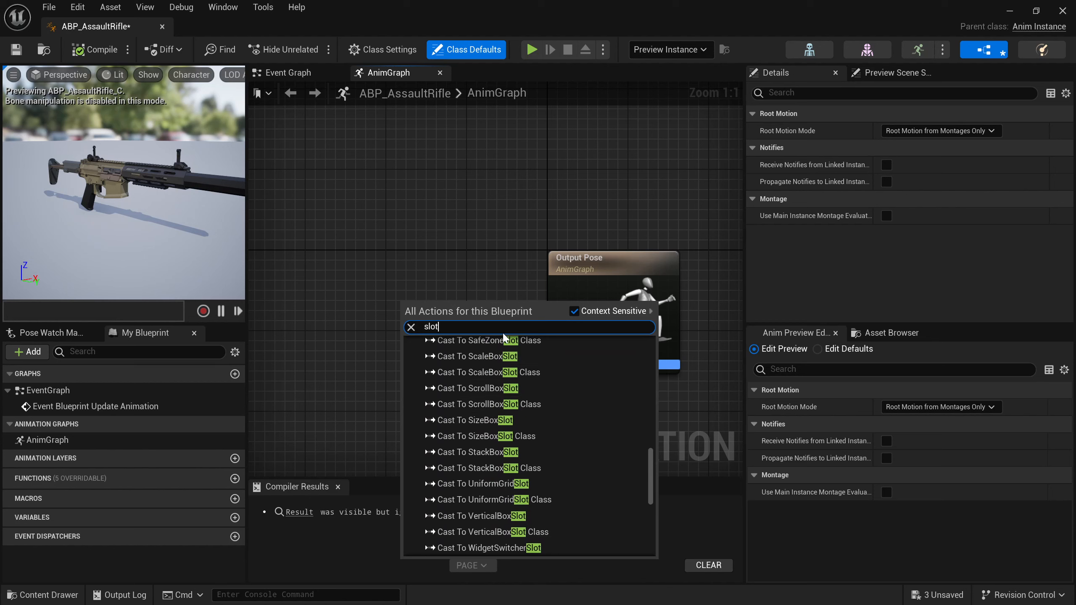
key(ctrl+a)
text(default slot)
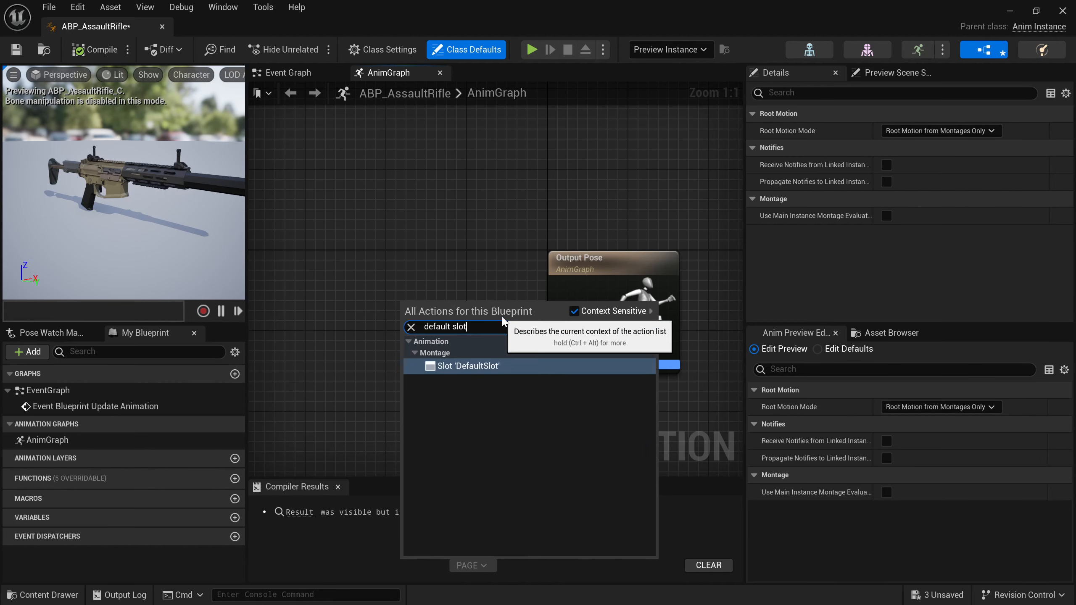
key(Return)
drag(483, 339, 562, 319)
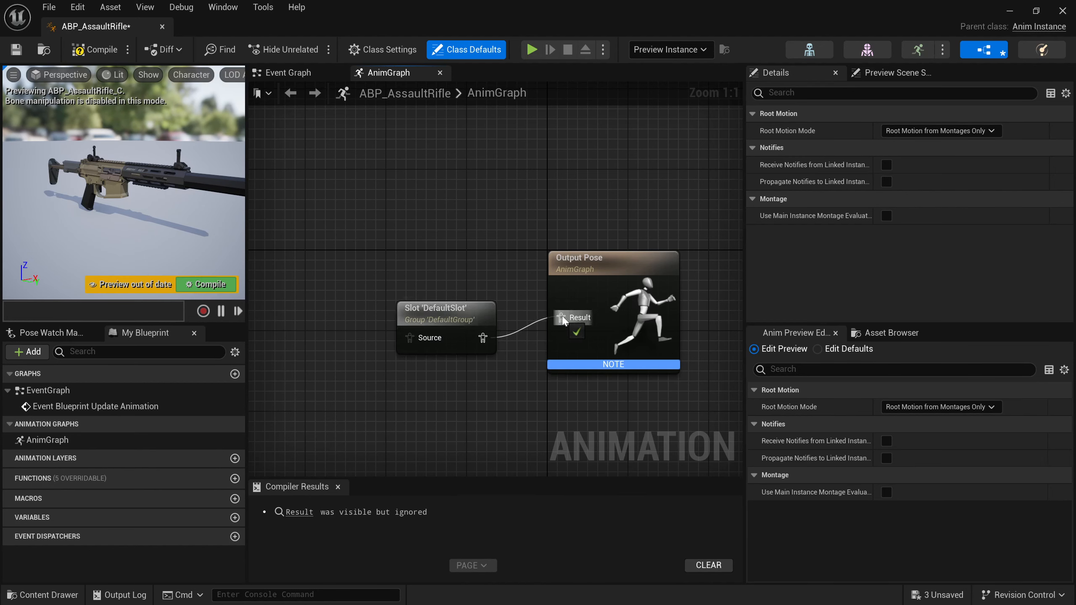
drag(442, 233, 650, 396)
key(q)
click(514, 401)
Step: Check the slot node's available Slot Name options, and compile and save ABP_AssaultRifle
click(441, 317)
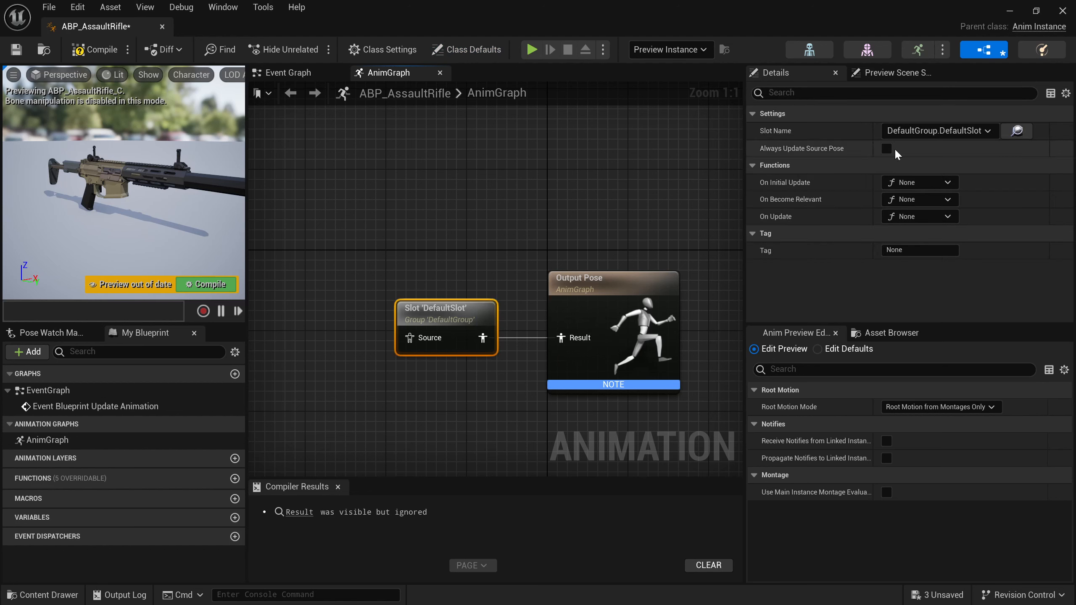
click(938, 131)
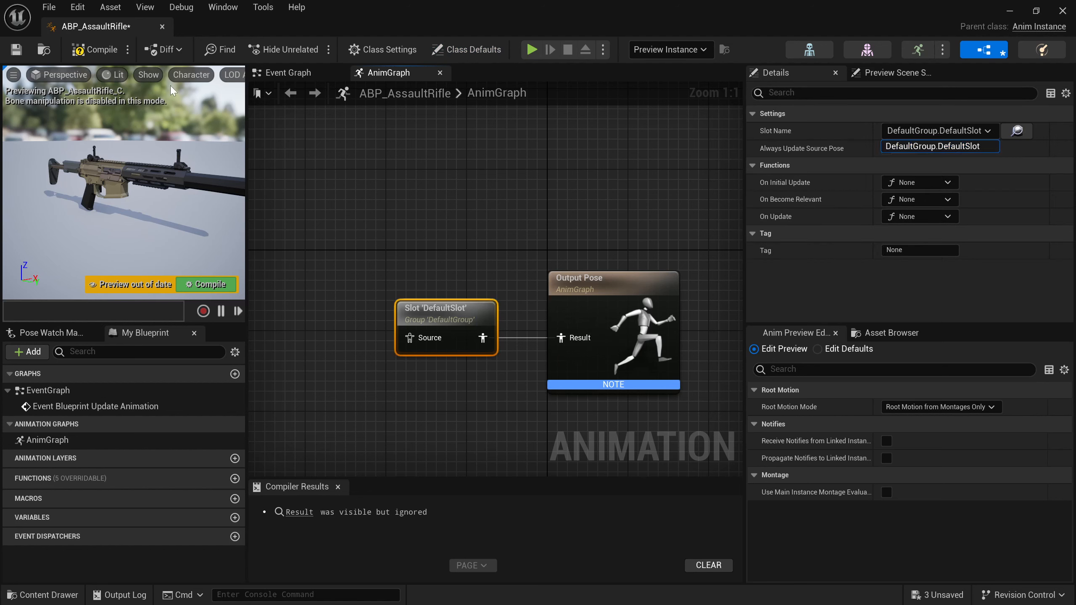
click(102, 50)
click(20, 55)
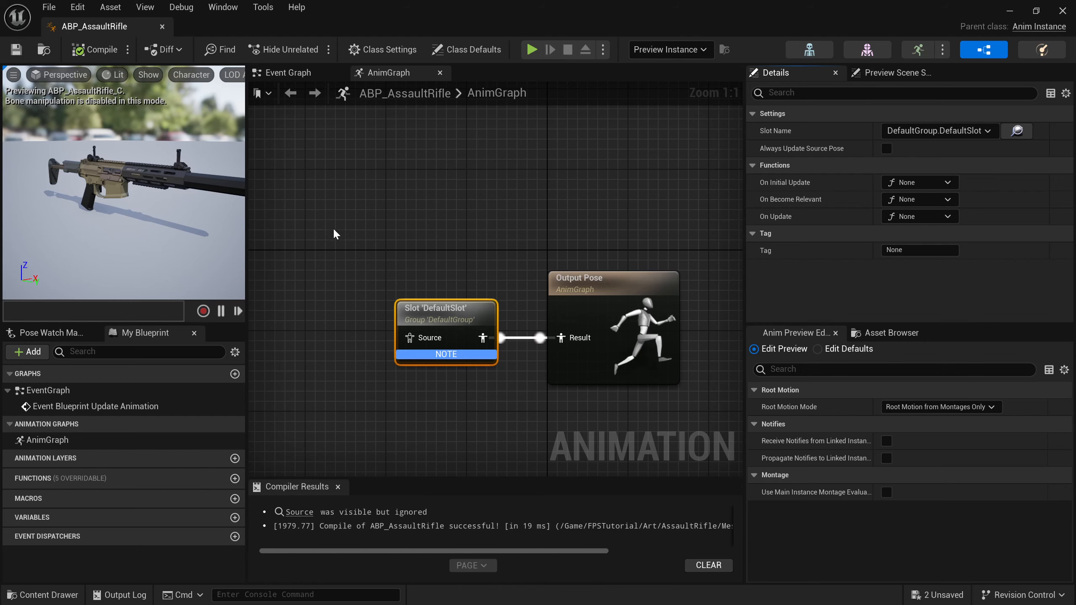
Step: Close the animation blueprint, assign ABP_AssaultRifle as the Anim Class of BP_Weapon's SK_AssaultRifle component, and compile and save BP_Weapon
click(304, 12)
drag(537, 8, 596, 119)
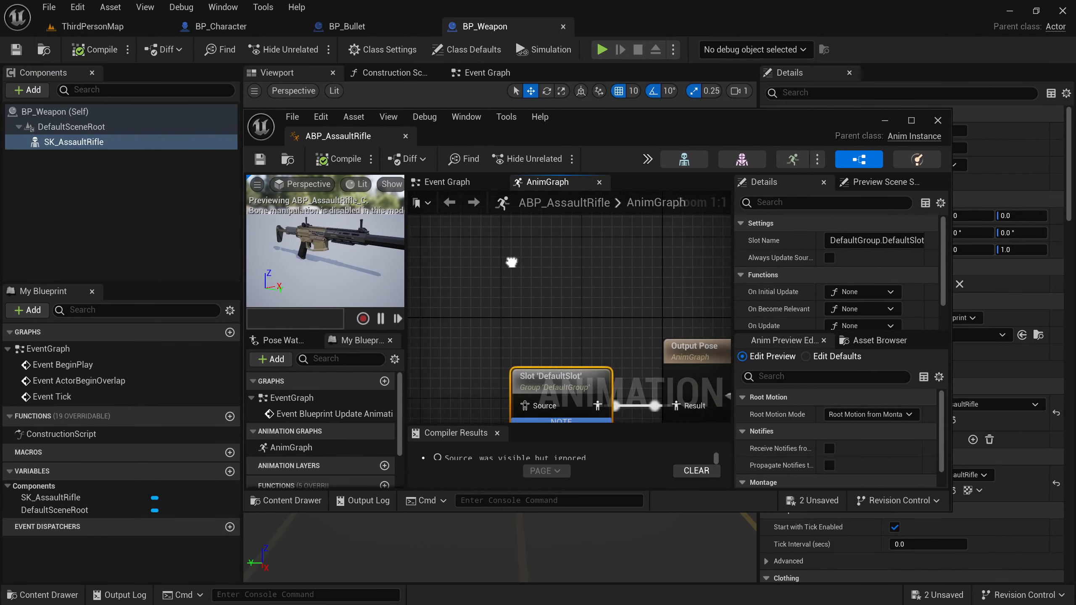
drag(595, 394, 576, 279)
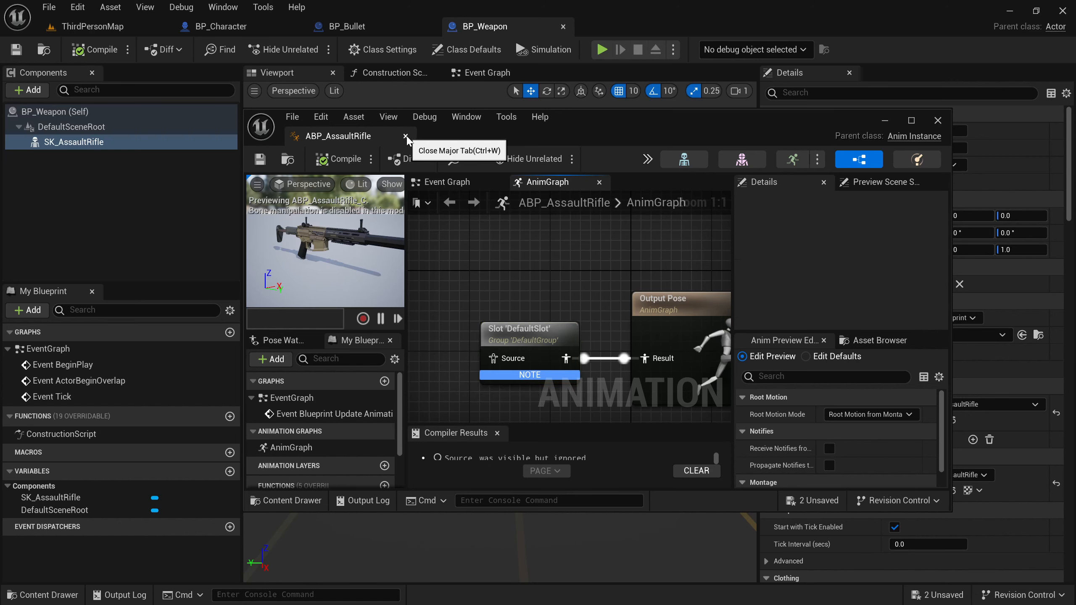
key(ctrl+space)
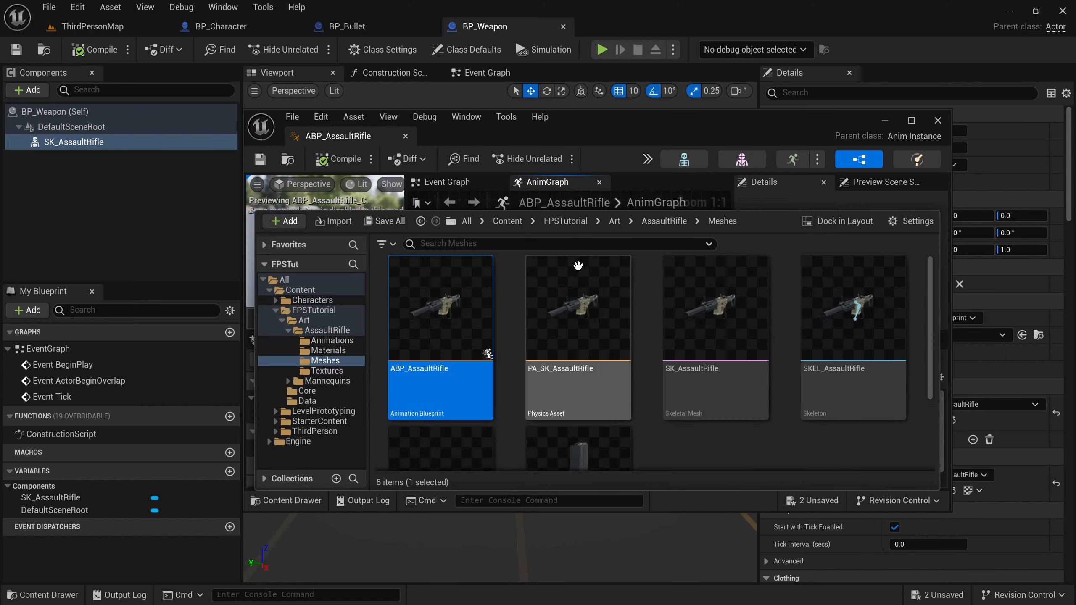
click(938, 120)
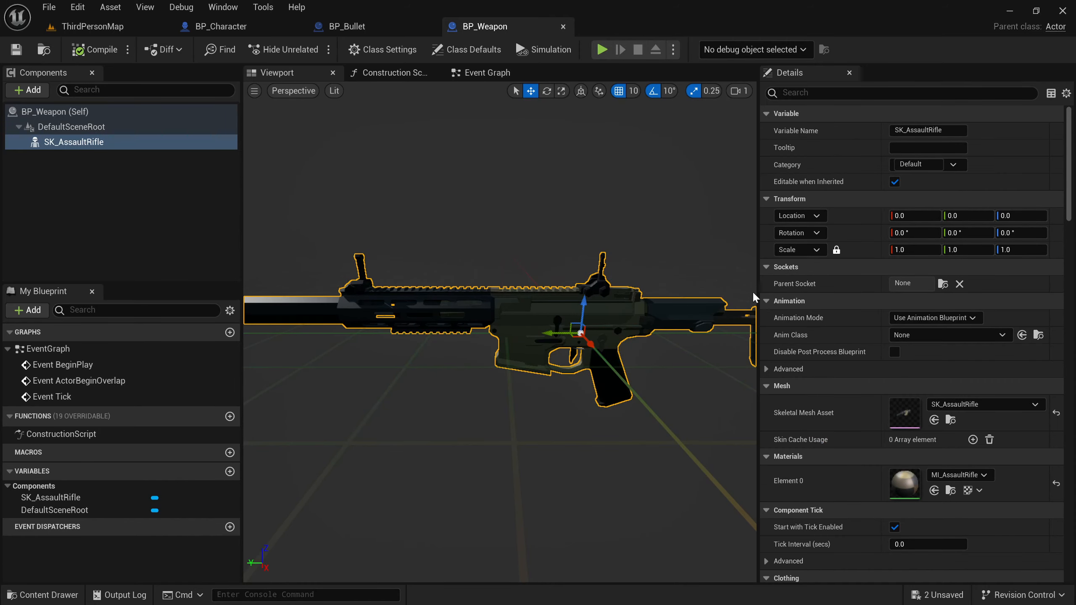
click(1023, 335)
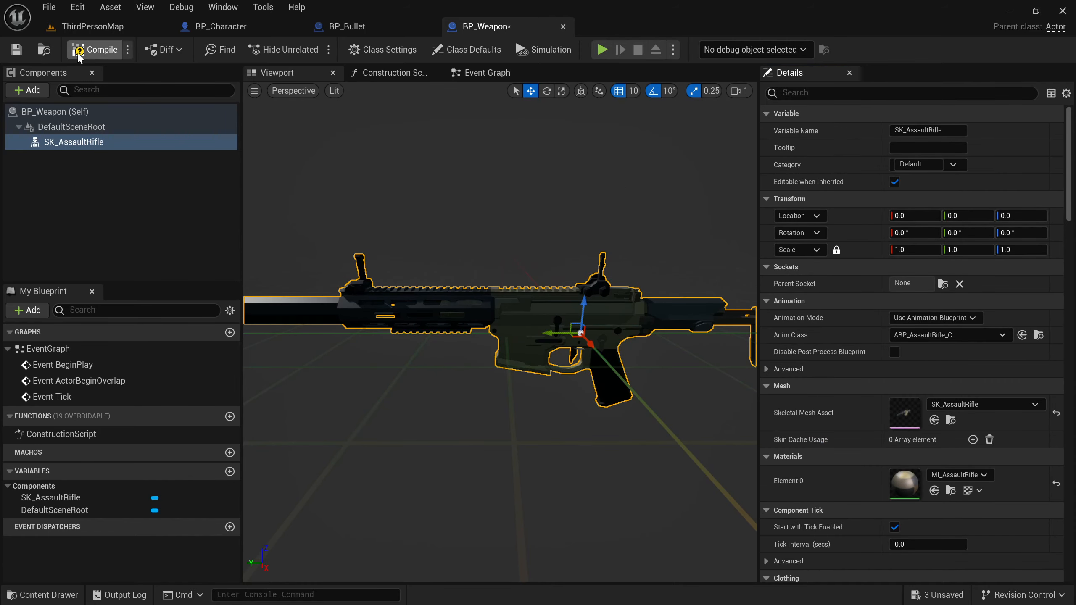
click(16, 49)
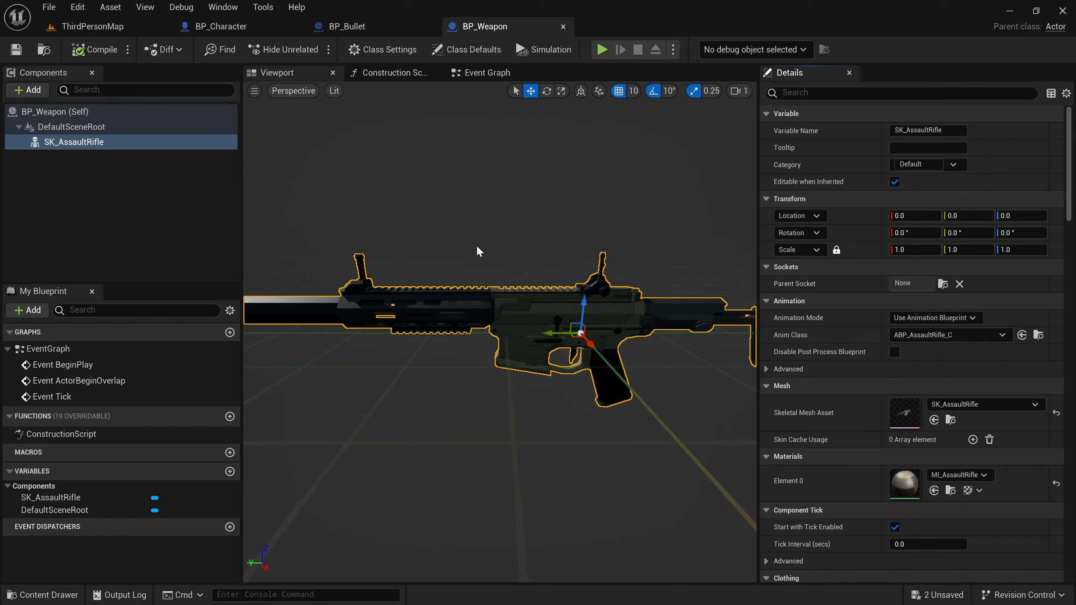
Step: Review BP_Character's IA_Shoot logic up to the Play Montage node, the montage it plays, and BP_Weapon's rifle mesh component
right_drag(476, 245, 381, 271)
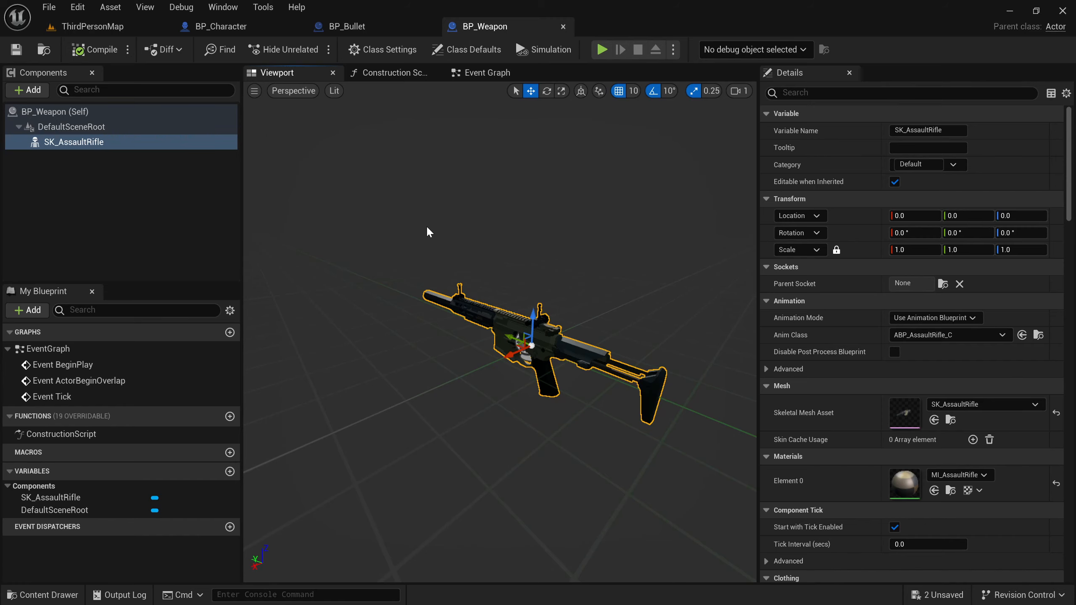
right_drag(428, 230, 441, 233)
click(234, 28)
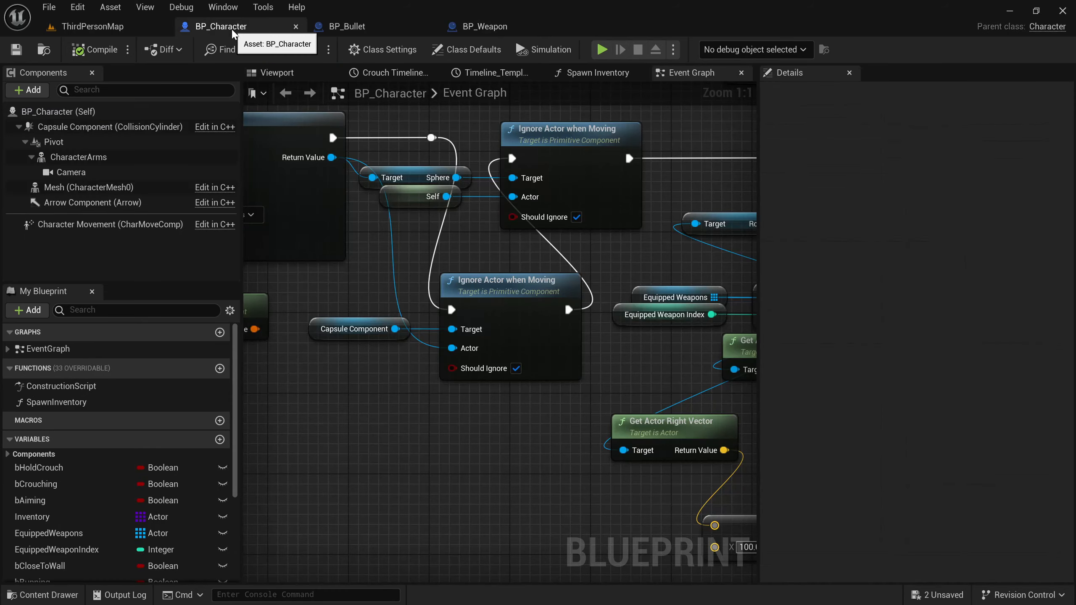
scroll(403, 250, down, 4)
right_drag(402, 250, 594, 239)
scroll(444, 221, up, 5)
right_drag(369, 117, 626, 200)
scroll(382, 133, down, 5)
scroll(351, 196, up, 2)
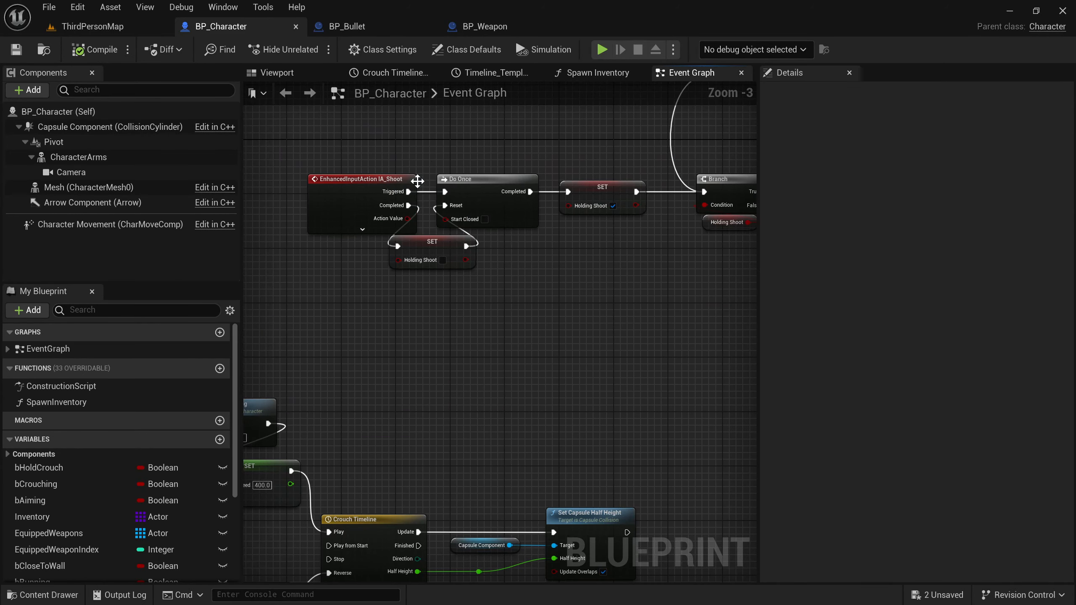
right_drag(546, 140, 98, 164)
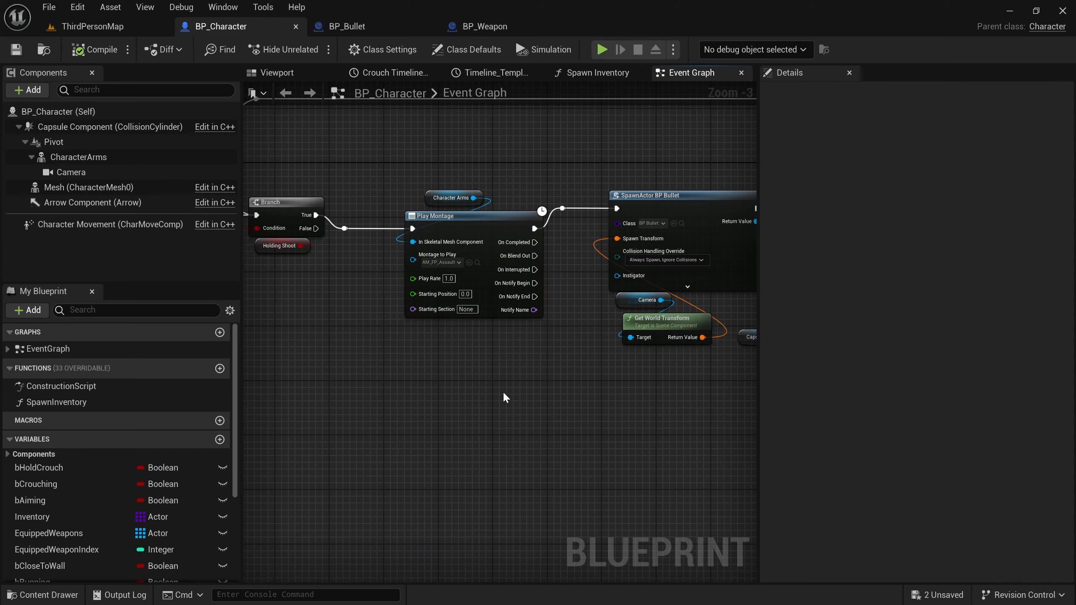
click(477, 262)
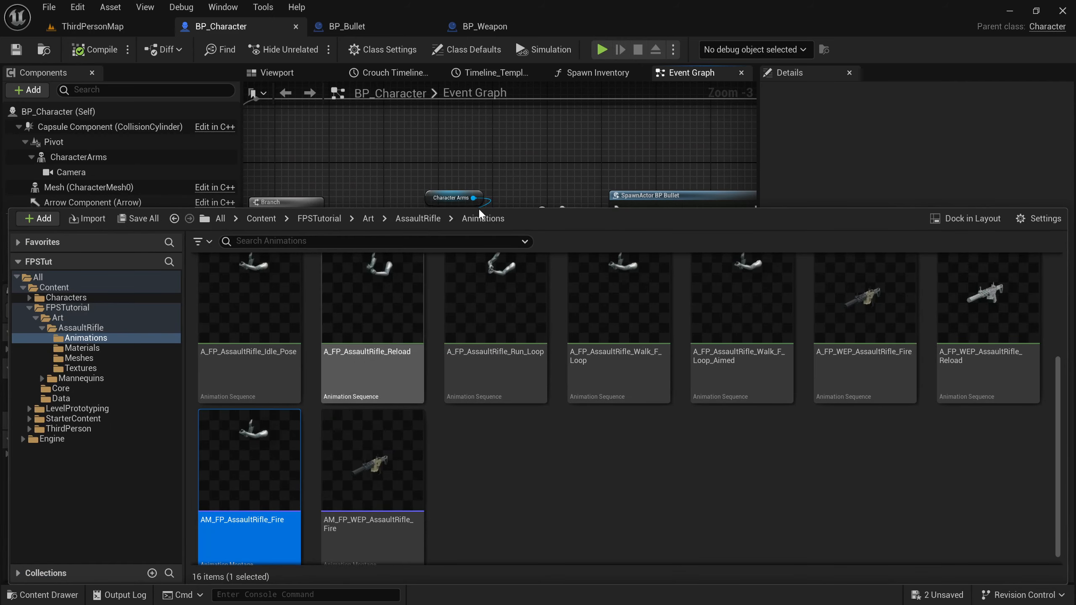
click(489, 152)
scroll(490, 152, up, 3)
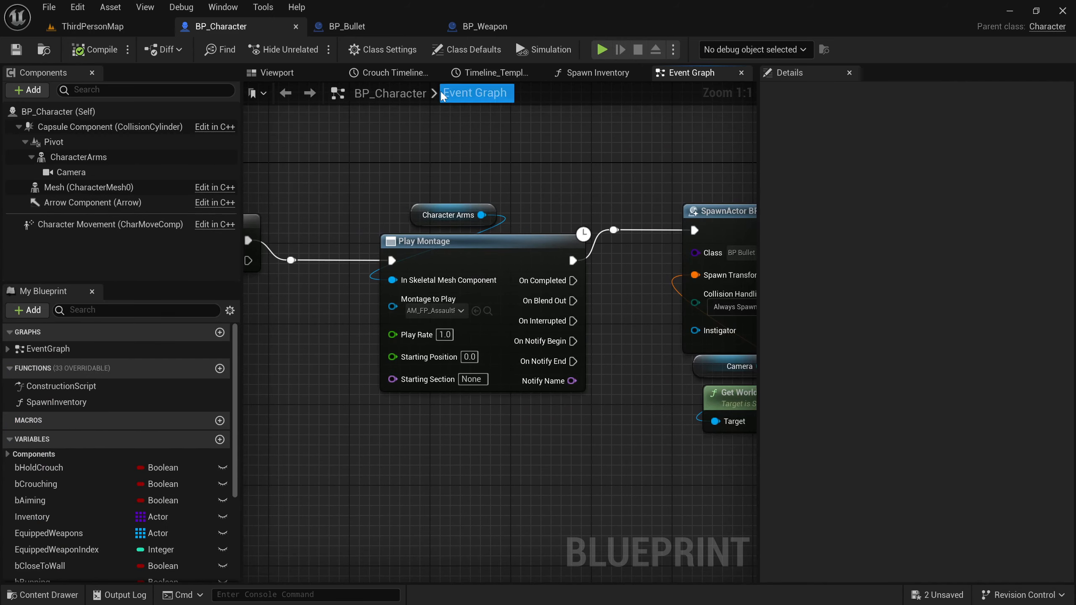
drag(397, 147, 524, 407)
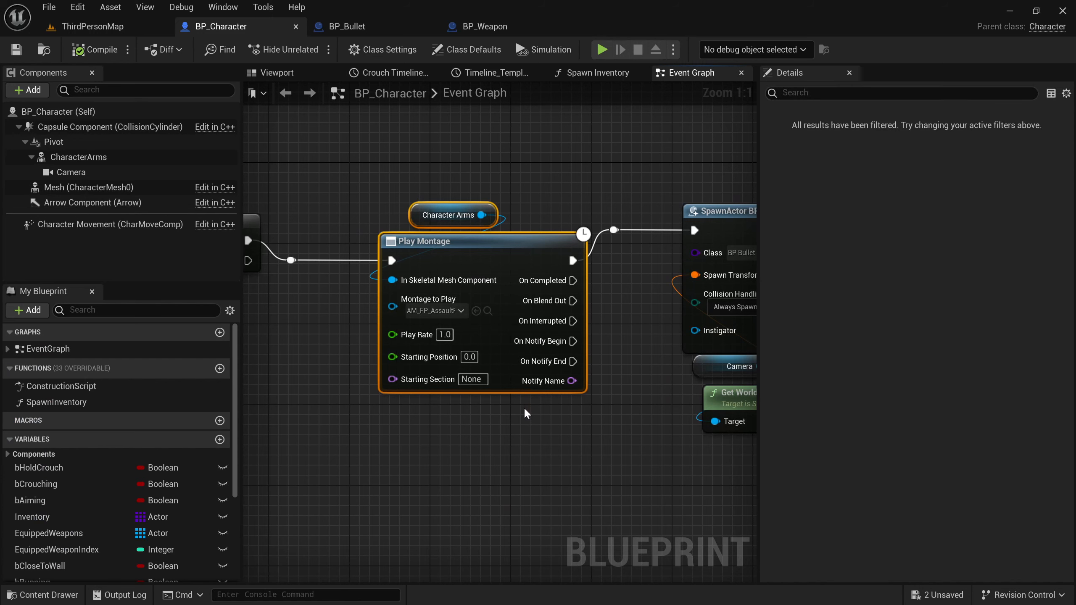
click(523, 407)
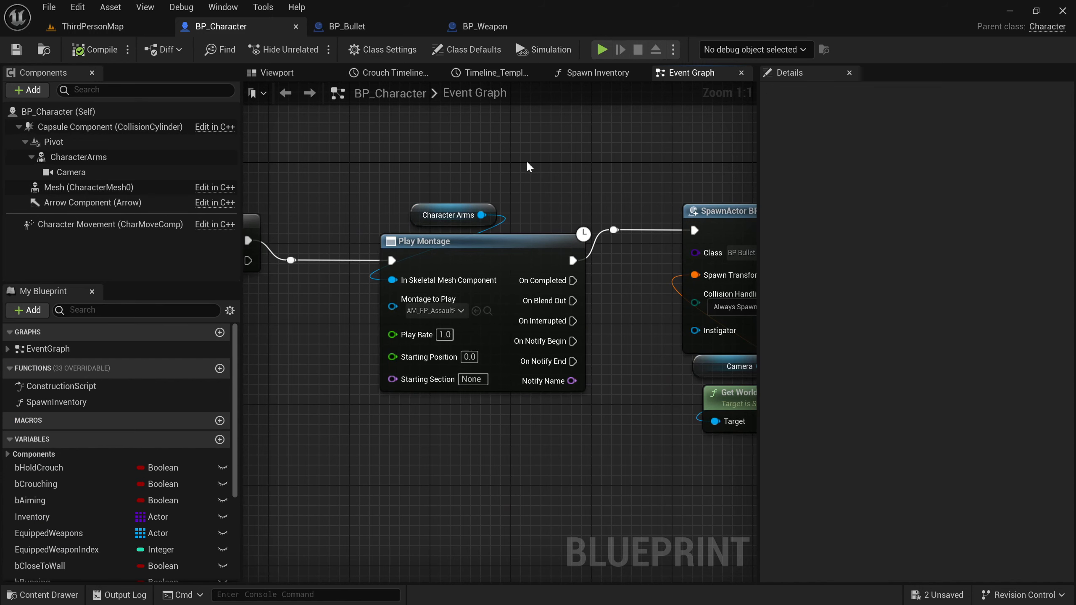
click(480, 26)
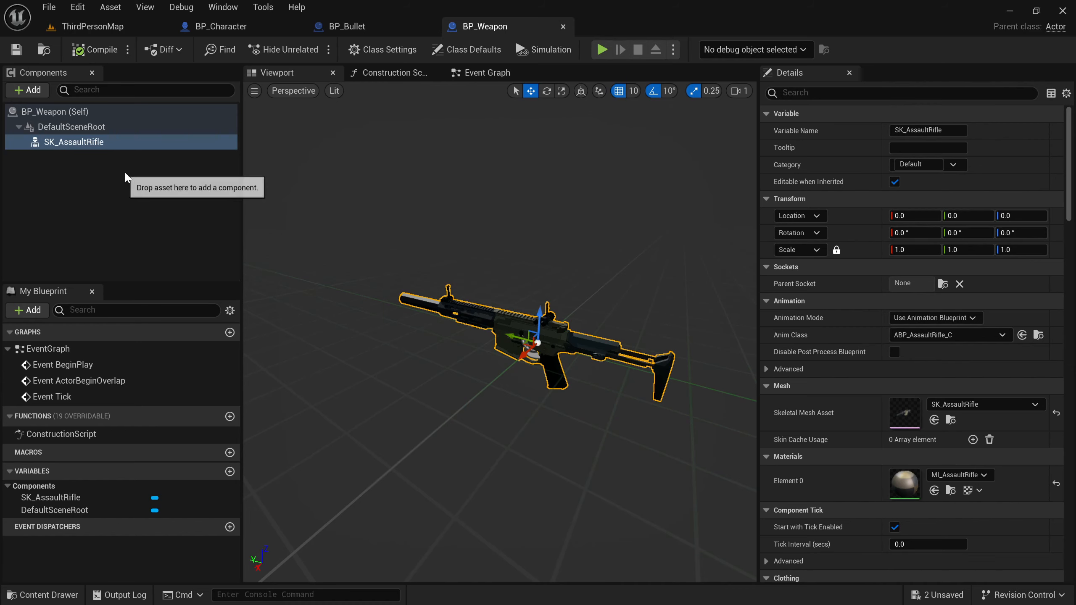
click(255, 23)
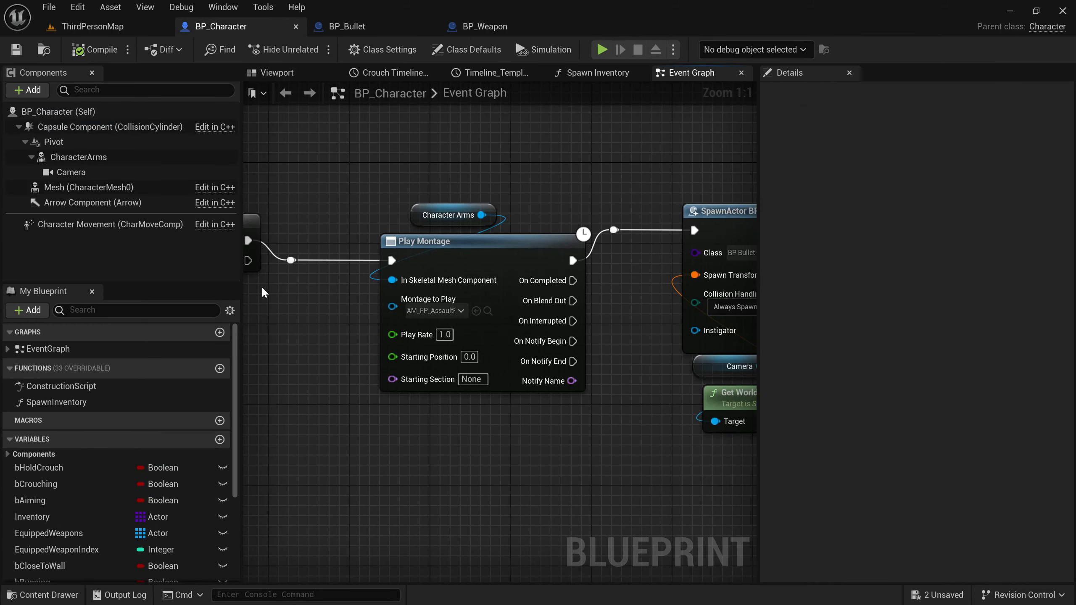
Step: Below the Play Montage node in BP_Character, add a Get (a copy) node fed by Equipped Weapons and Equipped Weapon Index, and straighten the connections
scroll(146, 449, down, 3)
right_drag(319, 402, 396, 310)
scroll(415, 302, down, 2)
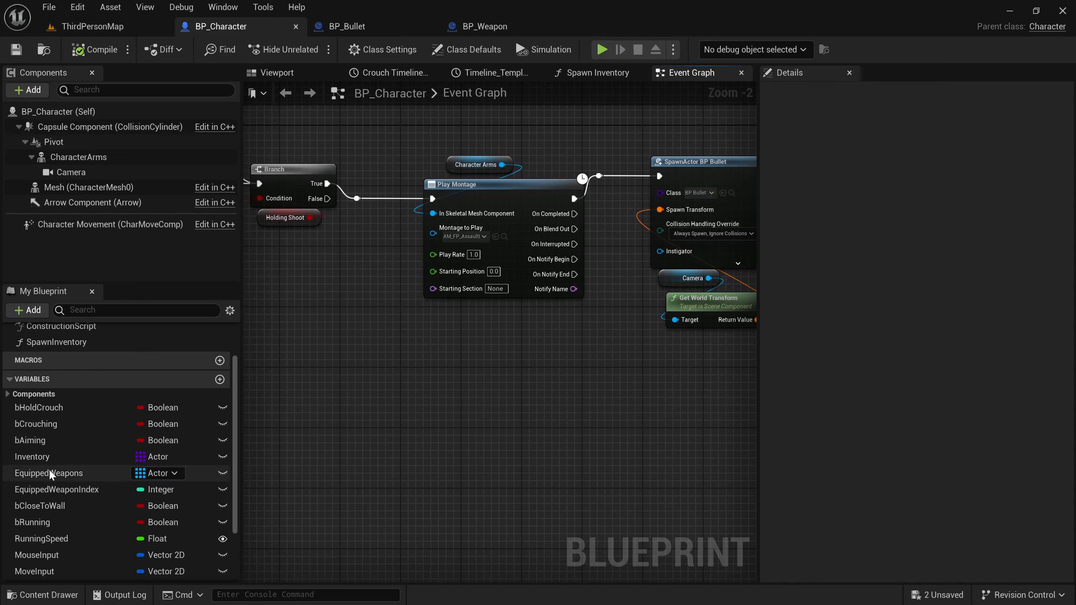
drag(56, 472, 463, 358)
click(376, 377)
text(get)
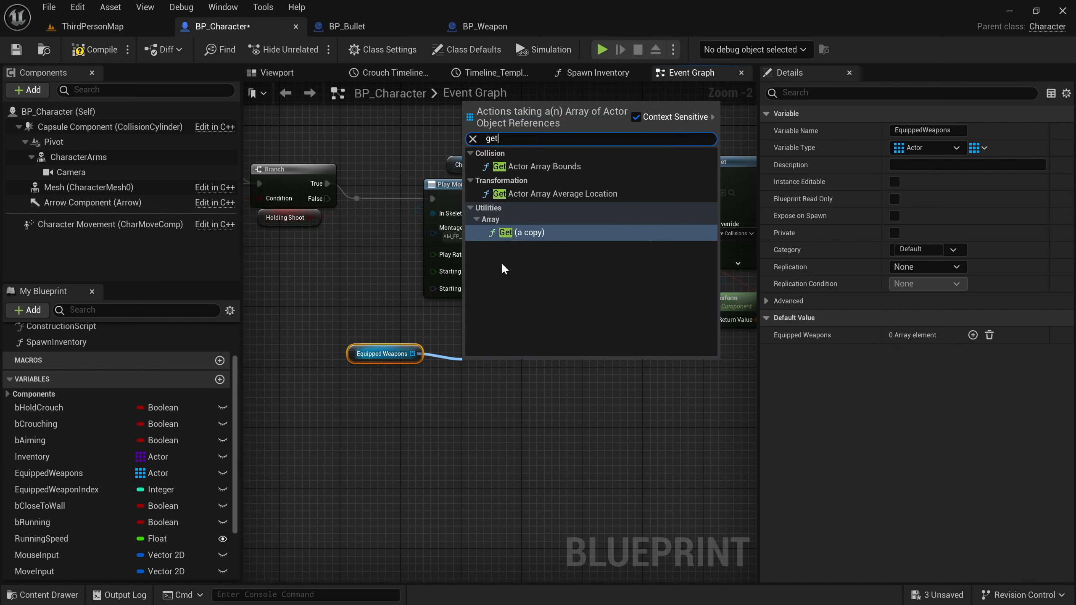
click(522, 234)
scroll(443, 369, up, 1)
drag(56, 490, 493, 380)
drag(329, 310, 586, 430)
key(q)
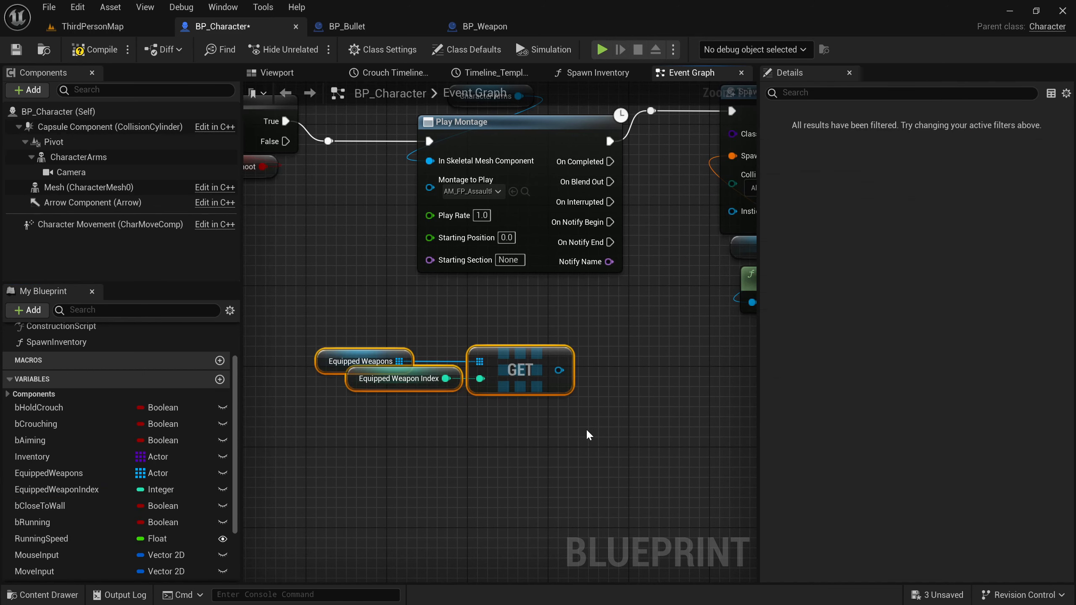
click(586, 429)
mouse_move(559, 372)
mouse_down()
mouse_move(609, 310)
mouse_move(553, 371)
mouse_up()
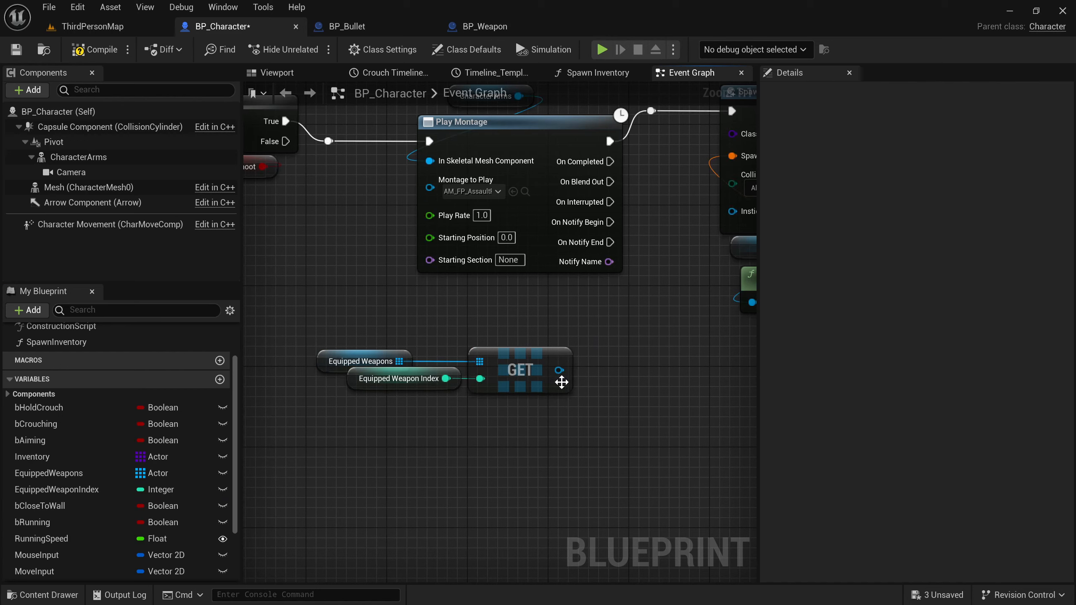
drag(558, 371, 614, 292)
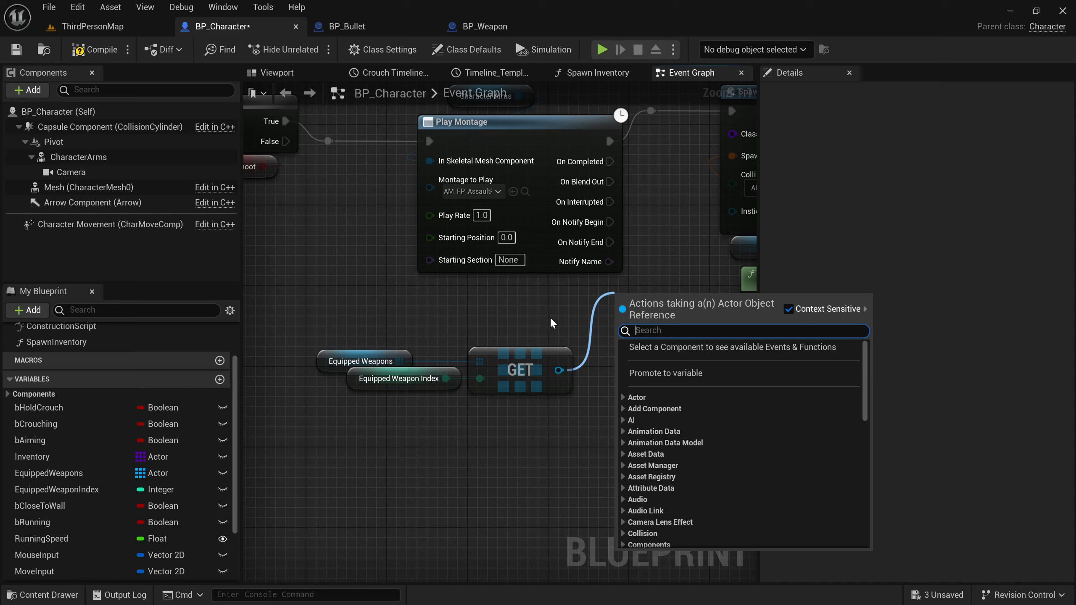
click(550, 324)
Step: Tidy the equipped-weapon lookup by moving the nodes and right-aligning Equipped Weapons and Equipped Weapon Index beside the GET node
drag(382, 325, 591, 438)
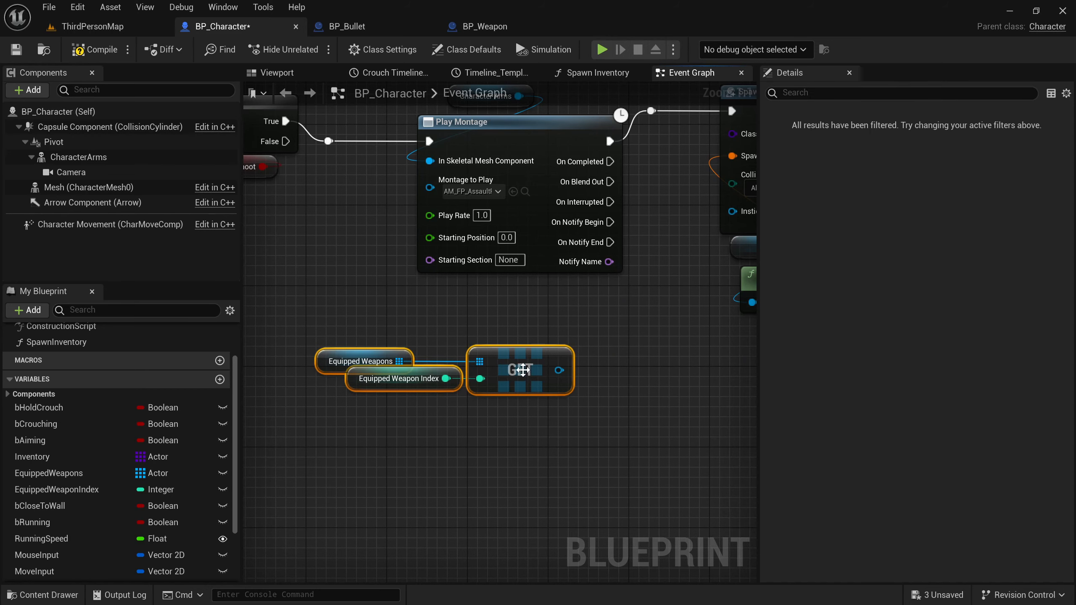
drag(521, 369, 481, 369)
drag(360, 428, 372, 425)
key(shift+d)
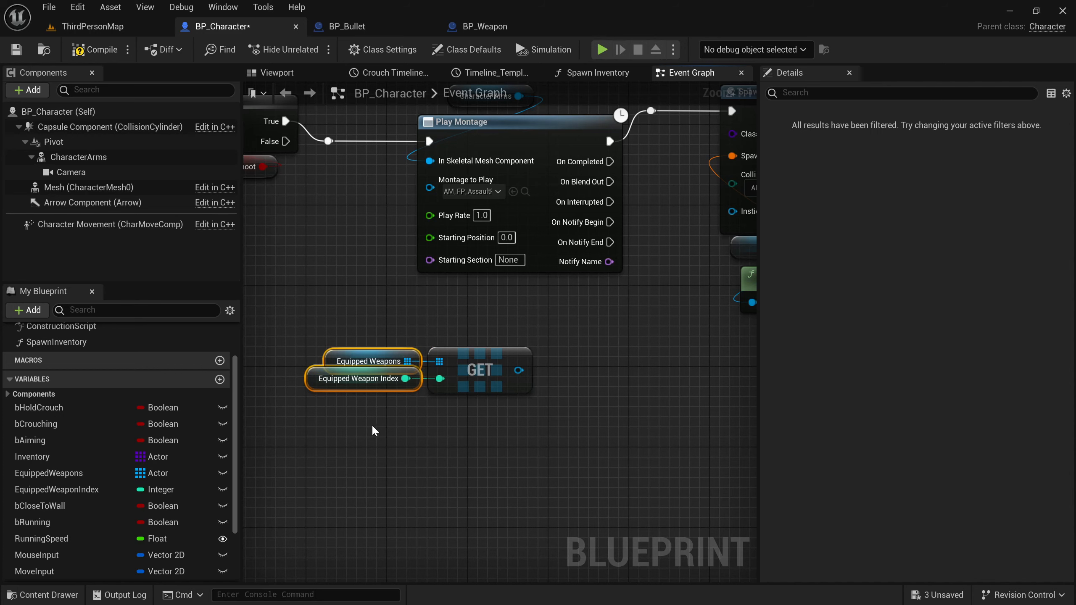
key(Left)
drag(555, 449, 326, 316)
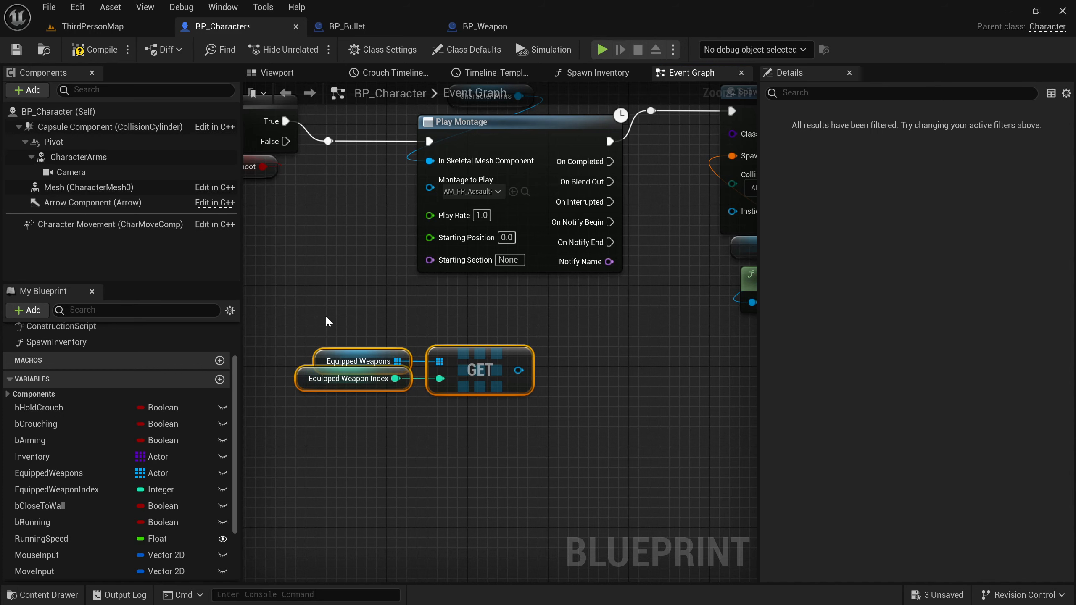
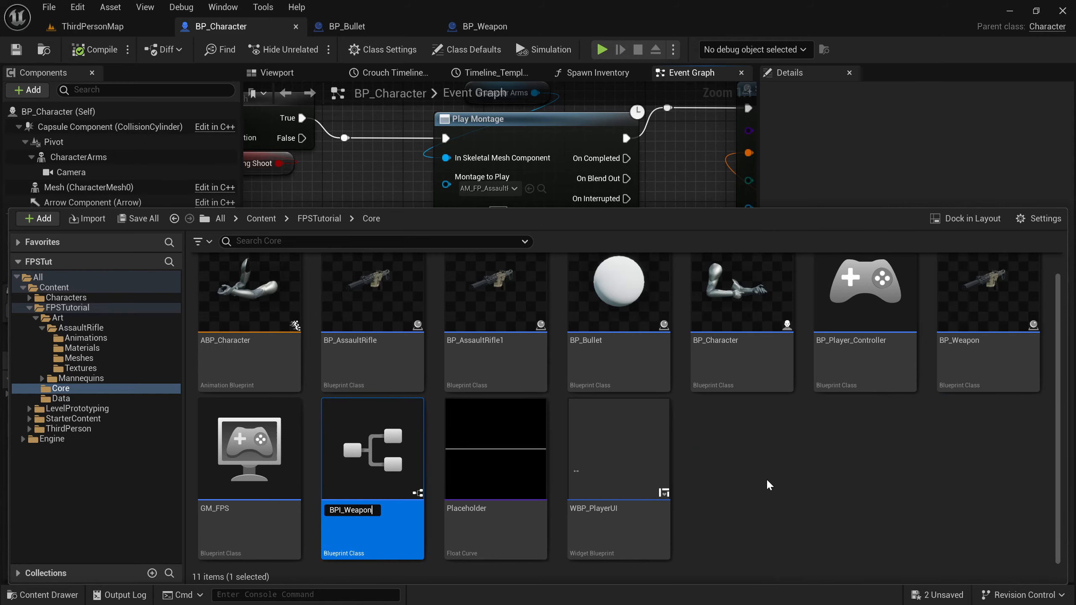
Step: Name the new blueprint interface in the Core folder BPI_Weapon and rename its function to Shoot
key(Return)
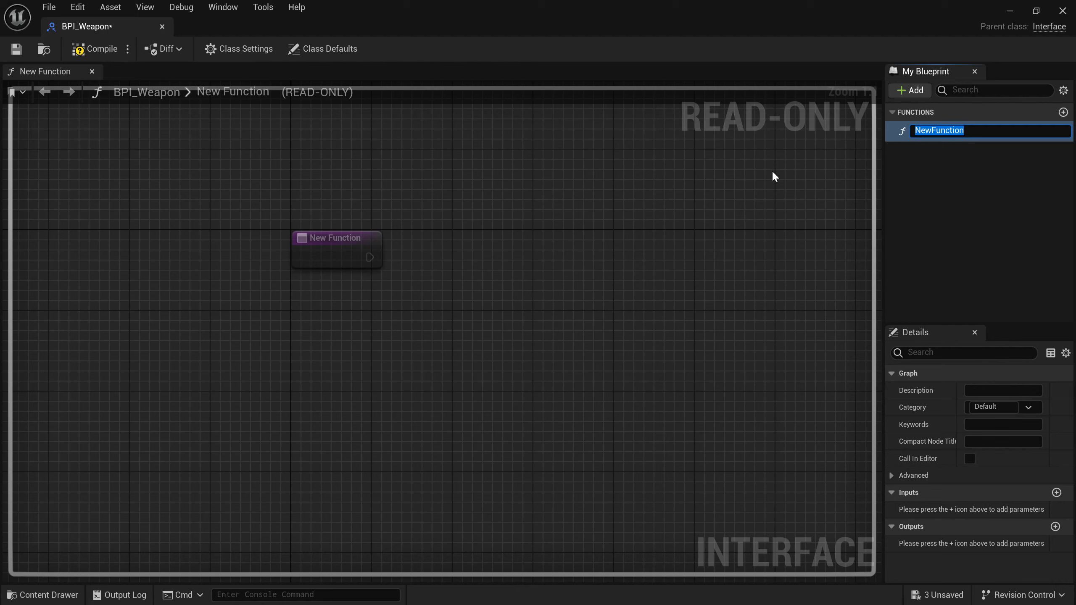
text(Shoot)
key(Return)
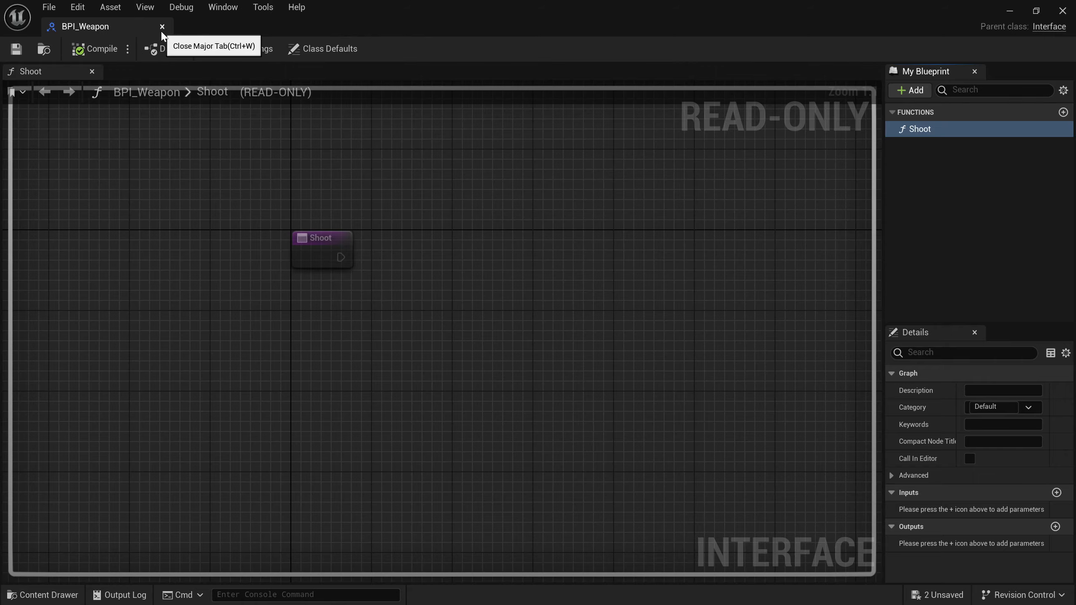
Step: Close the BPI_Weapon editor and, below BP_Character's Play Montage node, add a Get (a copy) node fed by Equipped Weapons and Equipped Weapon Index
drag(243, 41, 394, 87)
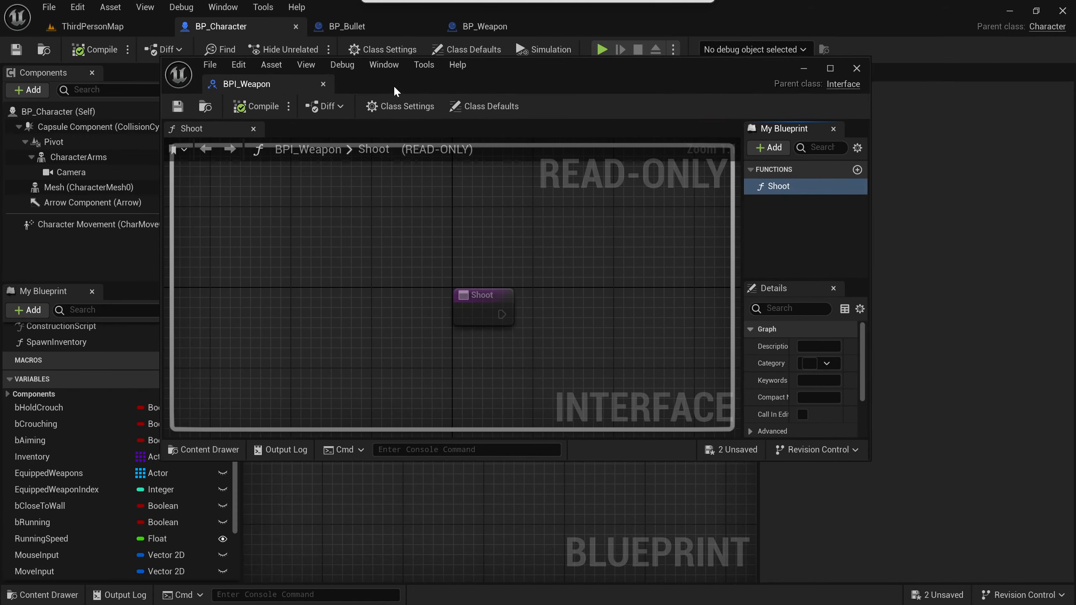
click(323, 84)
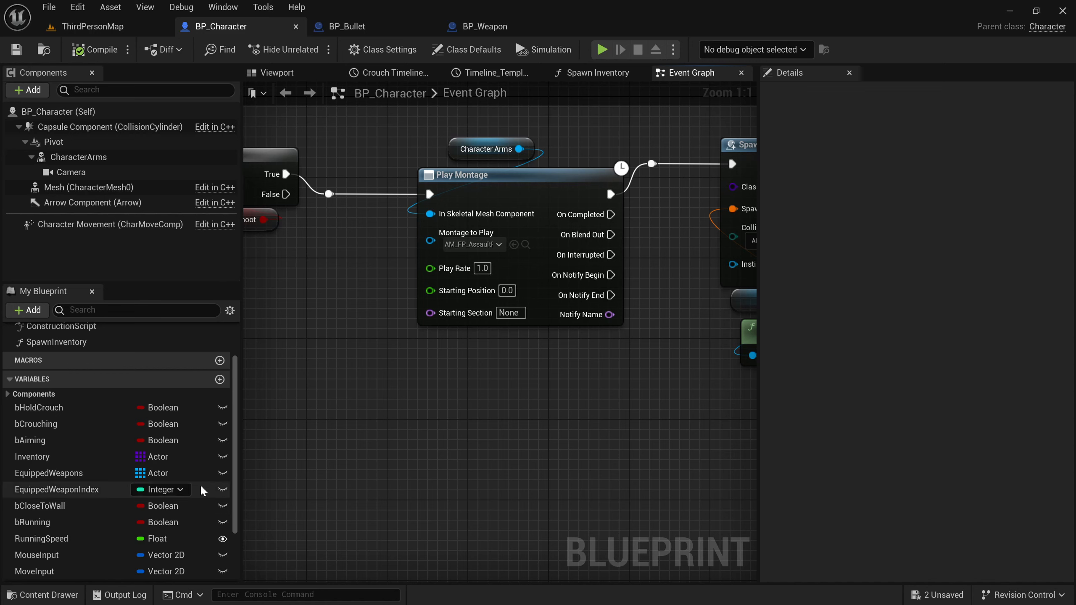
drag(91, 472, 535, 400)
click(488, 439)
text(get)
key(Return)
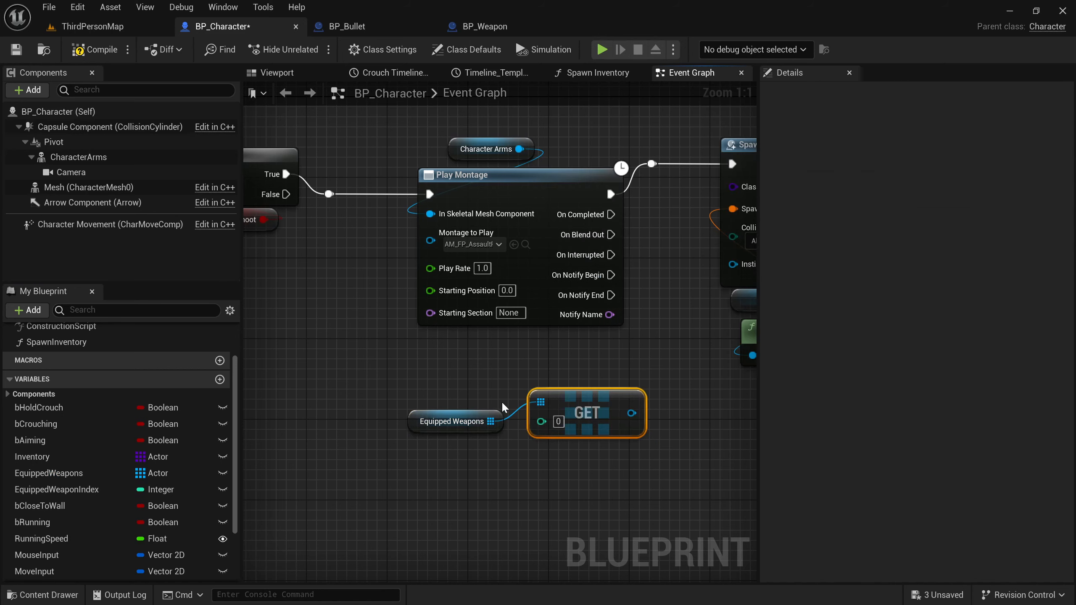
drag(76, 490, 469, 423)
key(q)
shift+click(581, 419)
drag(581, 420, 417, 448)
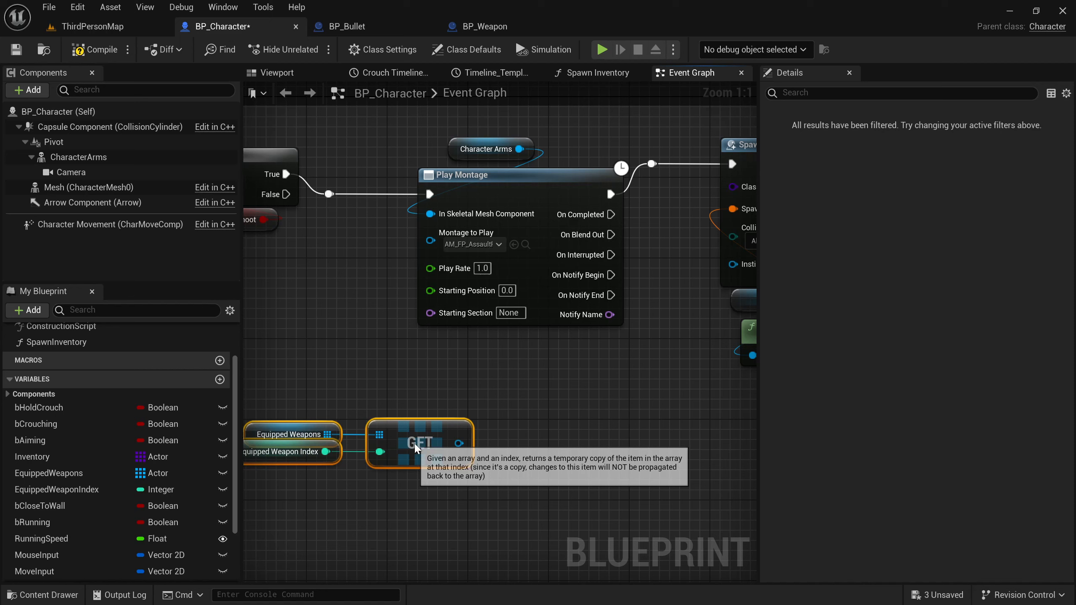
Step: Add the BPI Weapon Shoot (Message) call with the GET node's output as its target
click(428, 389)
right_drag(451, 407, 508, 295)
drag(498, 335, 550, 286)
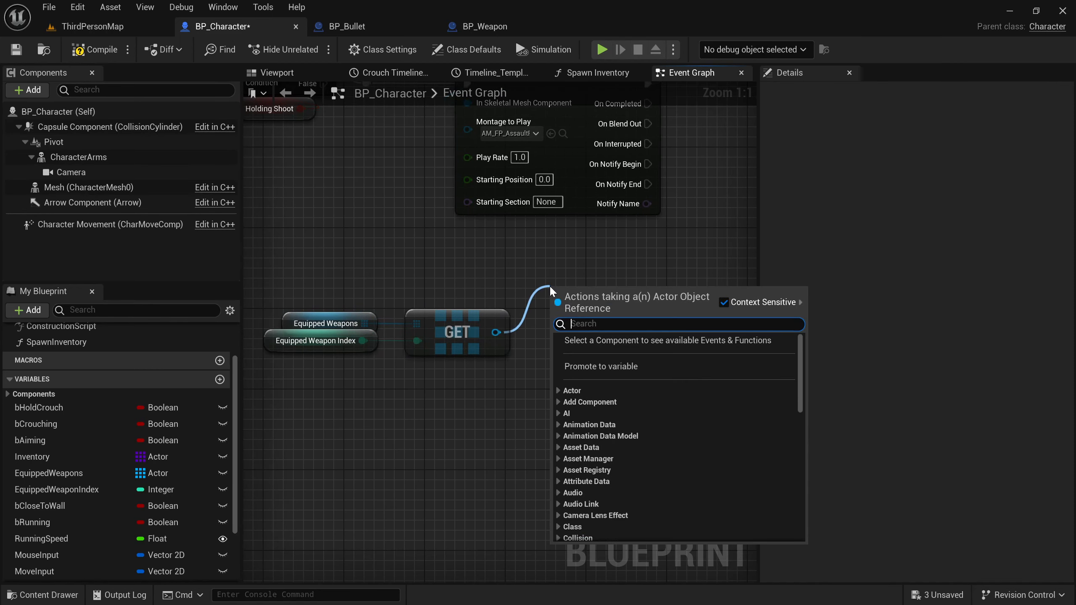
text(shoot)
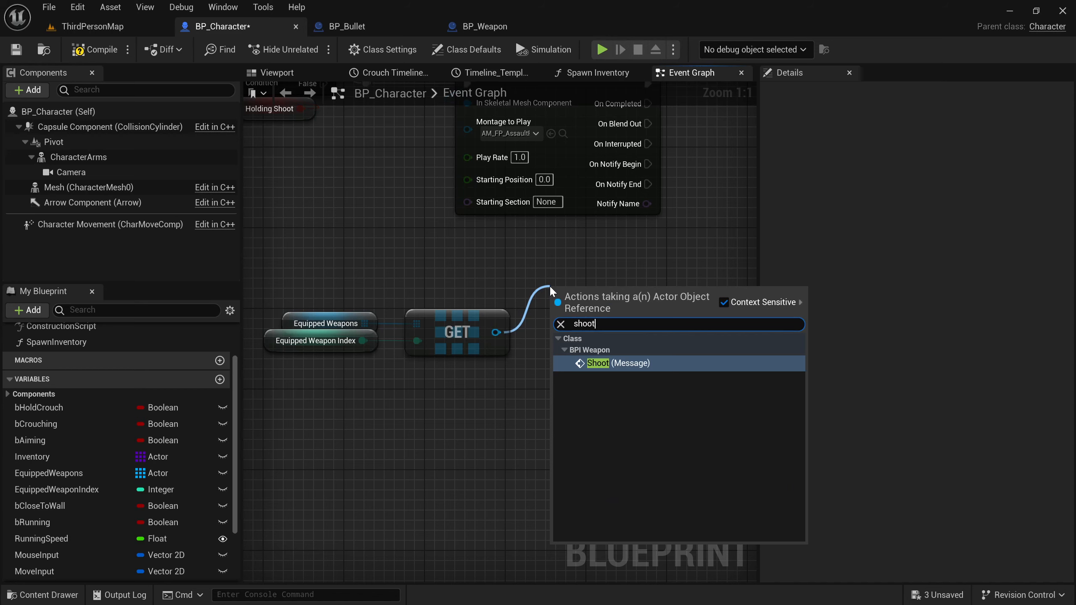
click(650, 369)
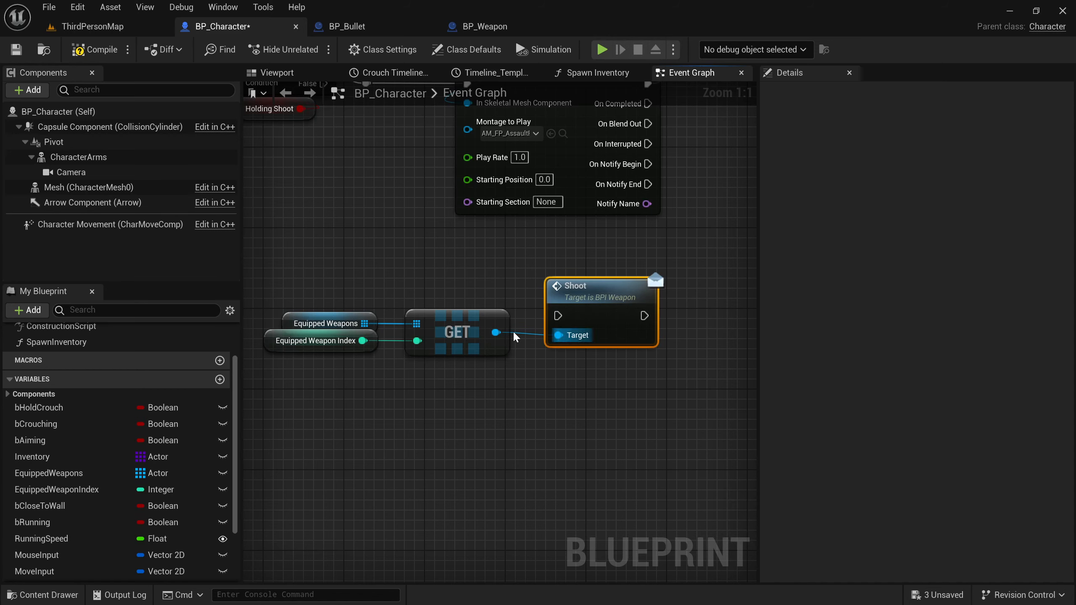
Step: Place the equipped-weapon lookup directly beneath the Shoot call, shift the group closer to Play Montage, and save BP_Character
drag(330, 283, 590, 387)
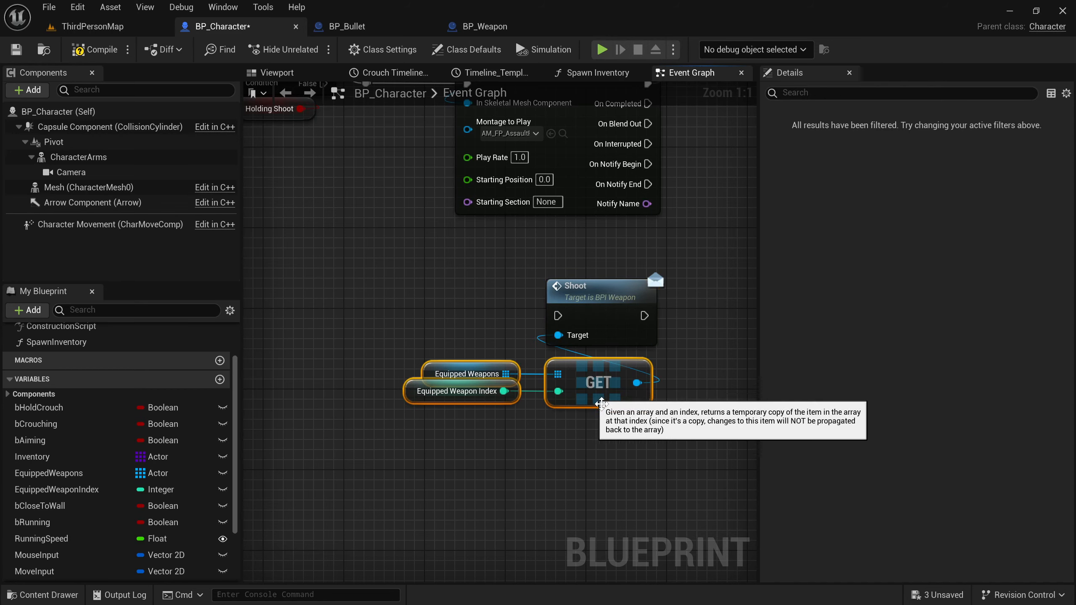
drag(668, 457, 434, 300)
drag(337, 368, 661, 496)
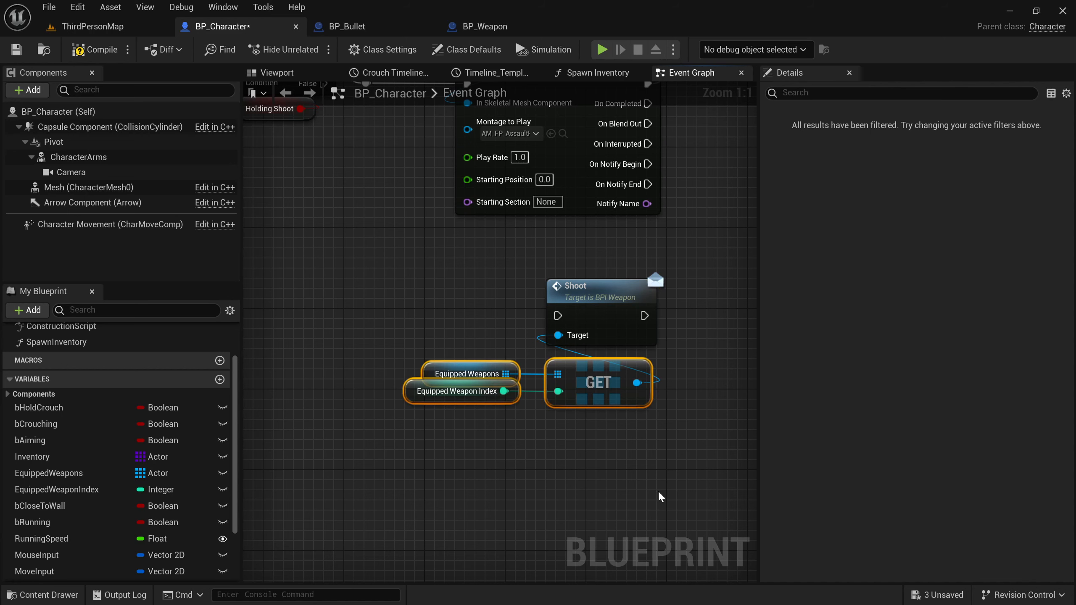
drag(386, 272, 674, 447)
drag(607, 311, 556, 281)
click(346, 142)
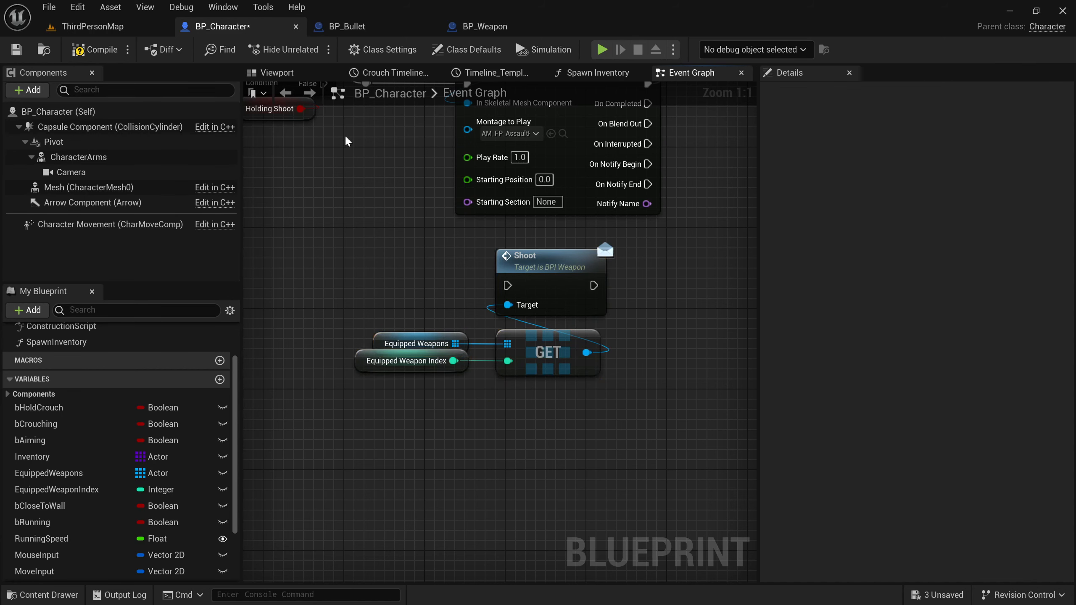
click(18, 56)
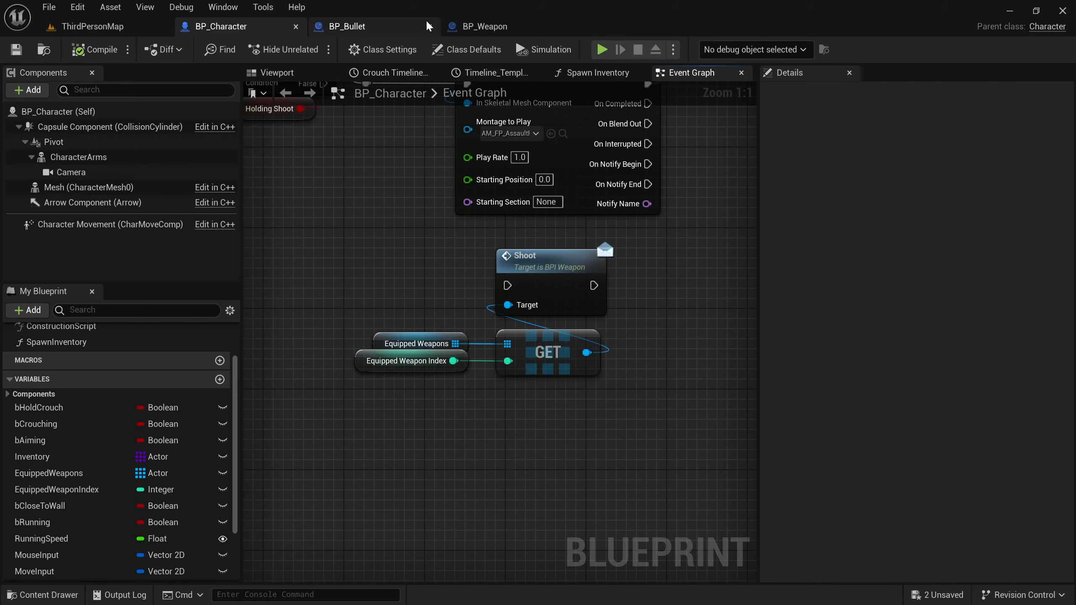
Step: Add BPI_Weapon to the implemented interfaces of BP_Weapon
click(453, 33)
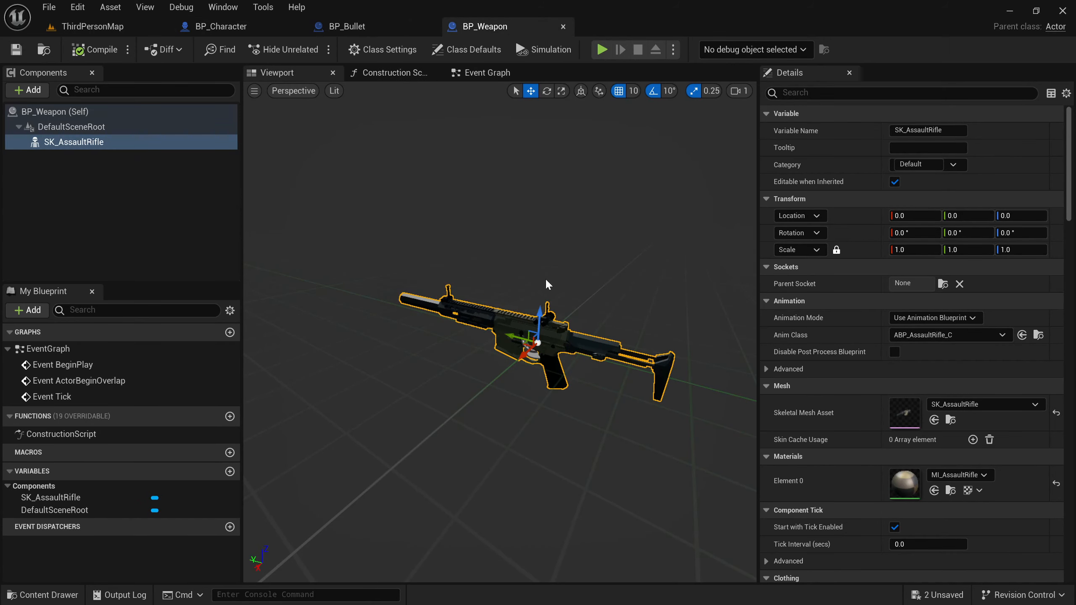
alt+drag(491, 236, 484, 237)
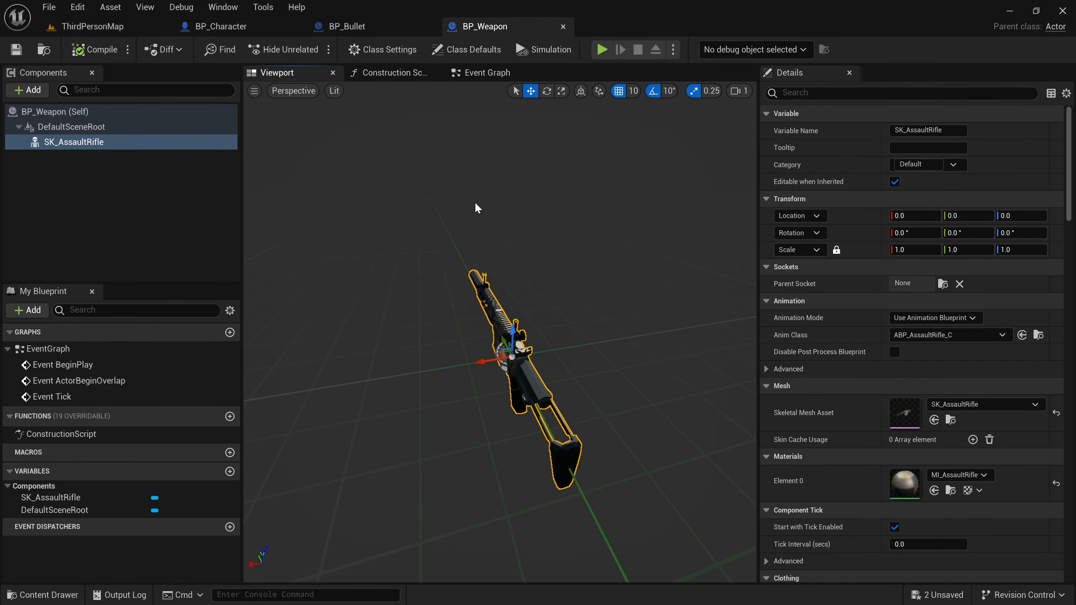
click(382, 50)
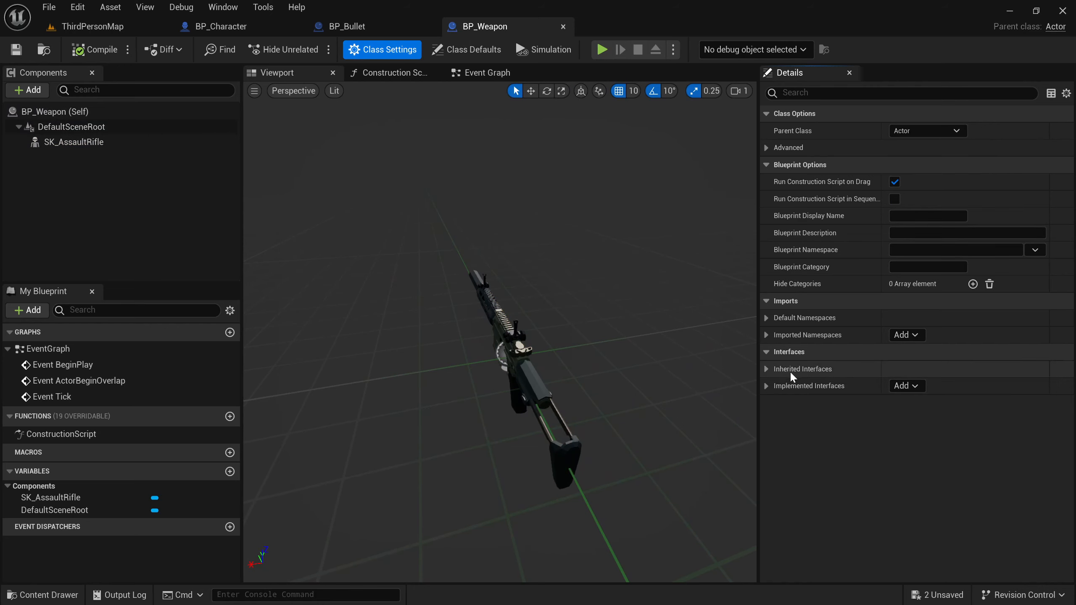
click(907, 386)
text(wea)
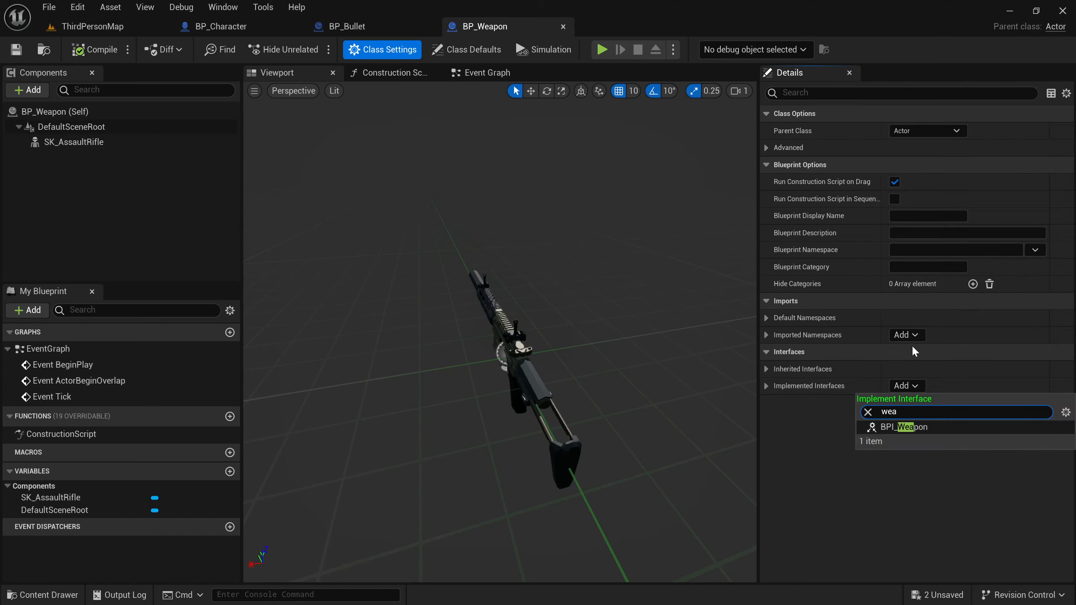
click(912, 427)
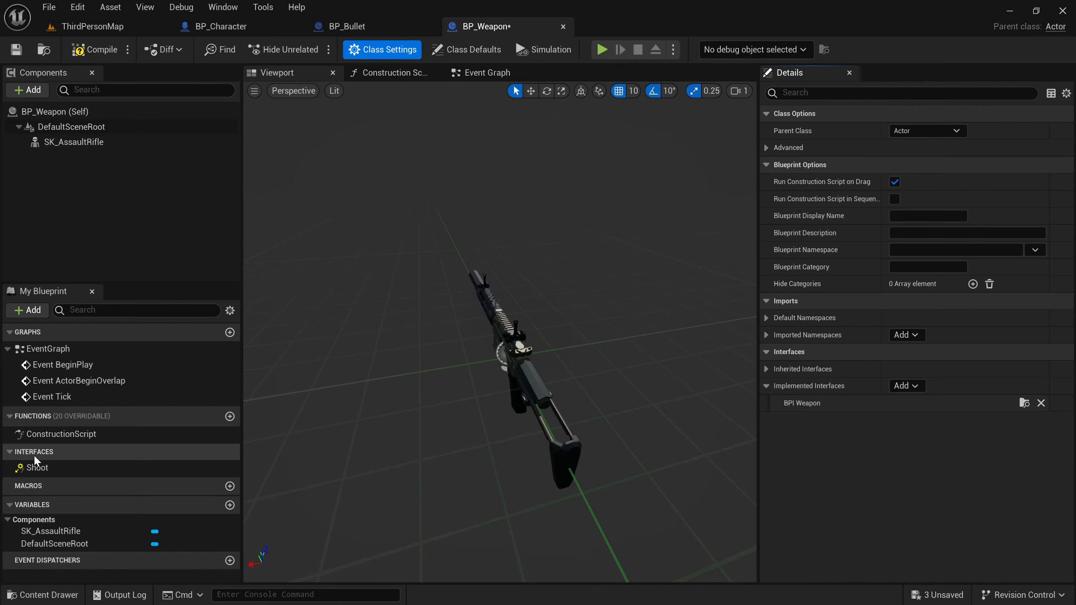
Step: Create the Shoot interface event in BP_Weapon's Event Graph, and compile the blueprint
click(39, 469)
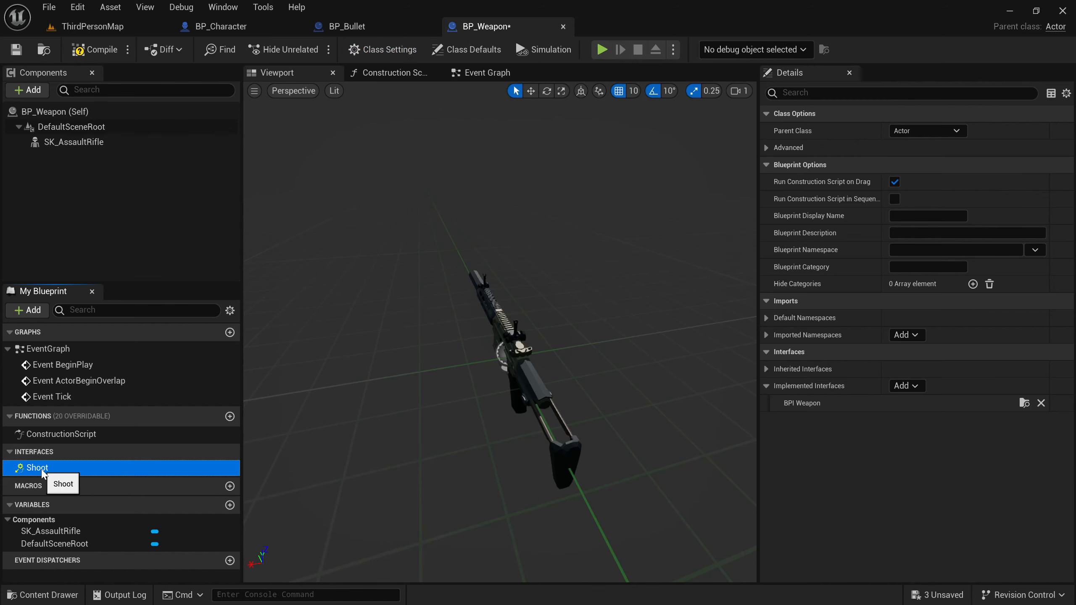
double_click(42, 469)
click(619, 343)
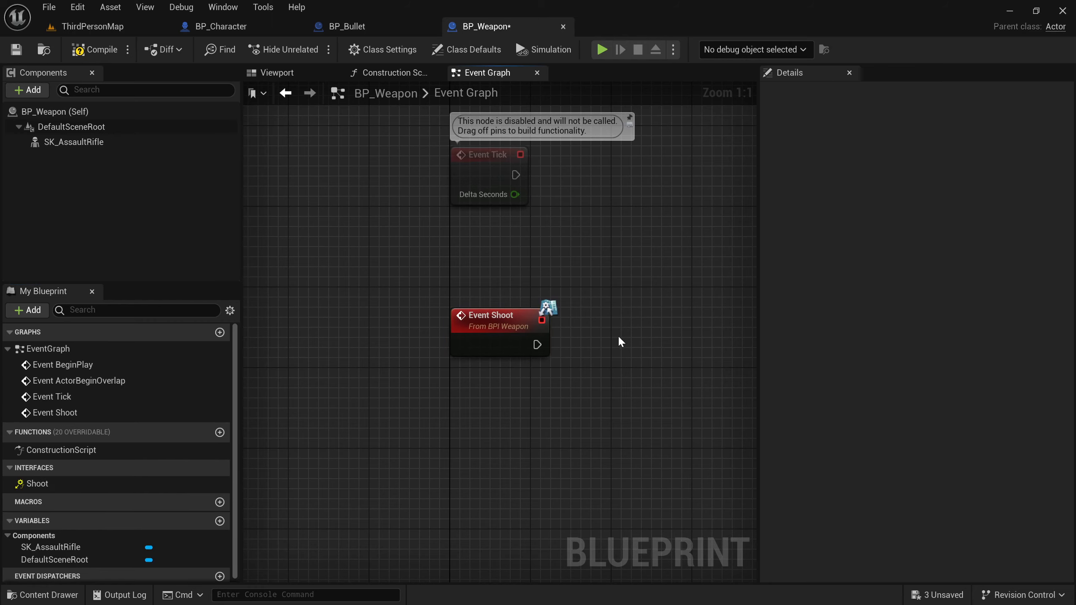
click(94, 49)
Step: Below Event Shoot, add an SK Assault Rifle reference and a Play Montage node that uses it as the skeletal mesh component
right_drag(524, 282, 414, 229)
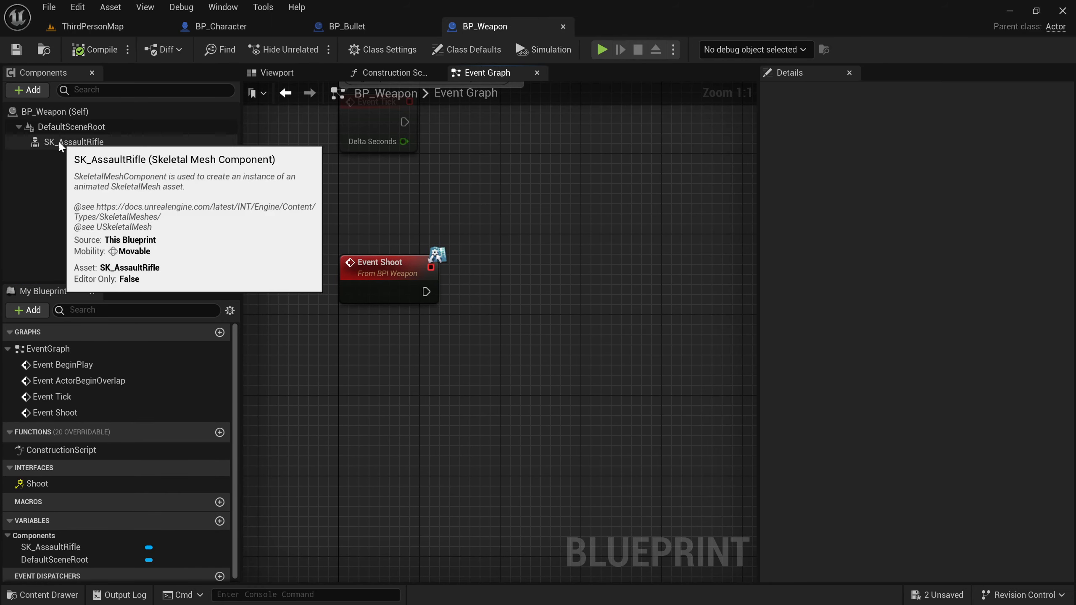
drag(73, 142, 359, 340)
drag(533, 352, 535, 345)
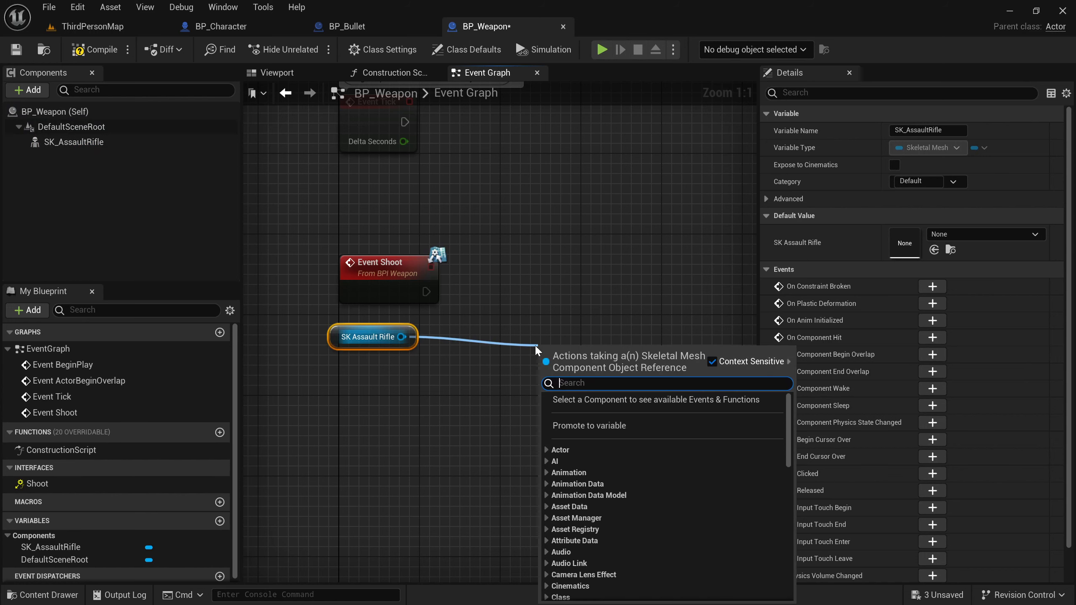
text(playmo)
key(Return)
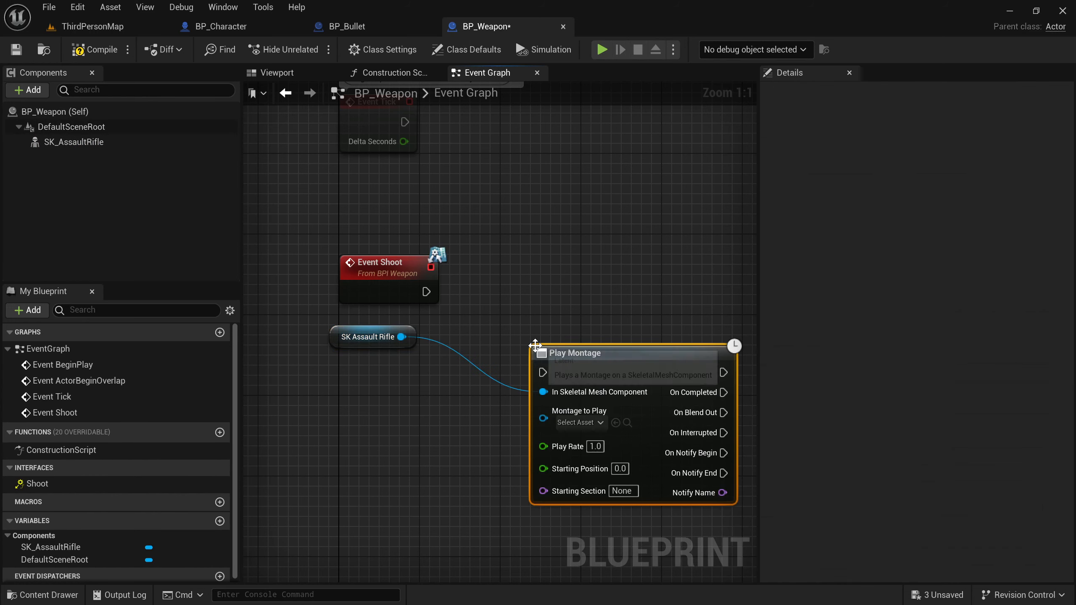
Step: Set Montage to Play to the AM_FP_WEP assault rifle montage, and place Play Montage beside Event Shoot with SK Assault Rifle above it
drag(371, 345, 587, 332)
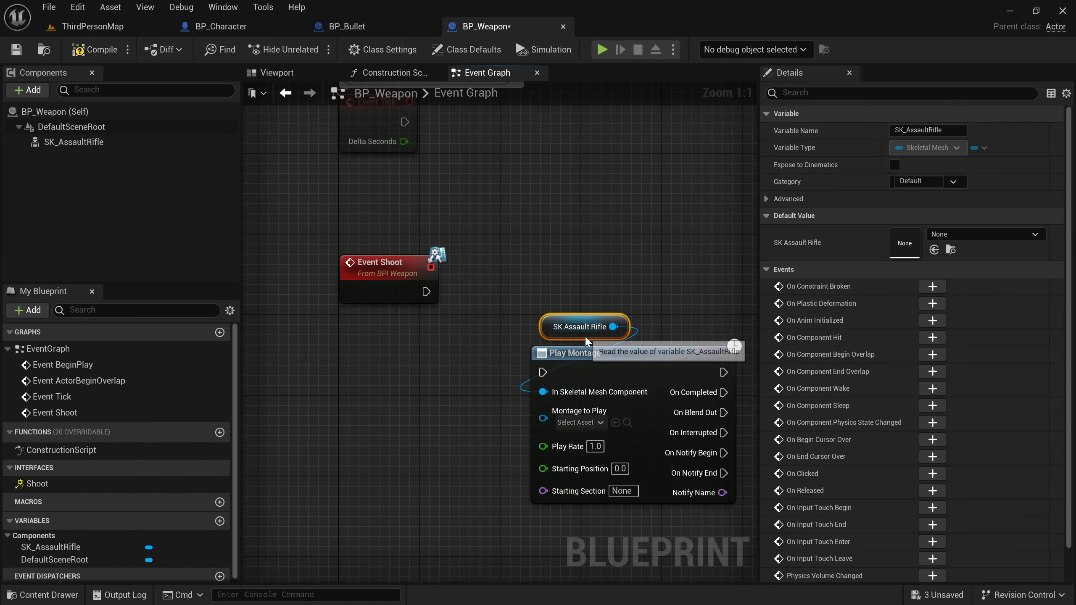
click(580, 423)
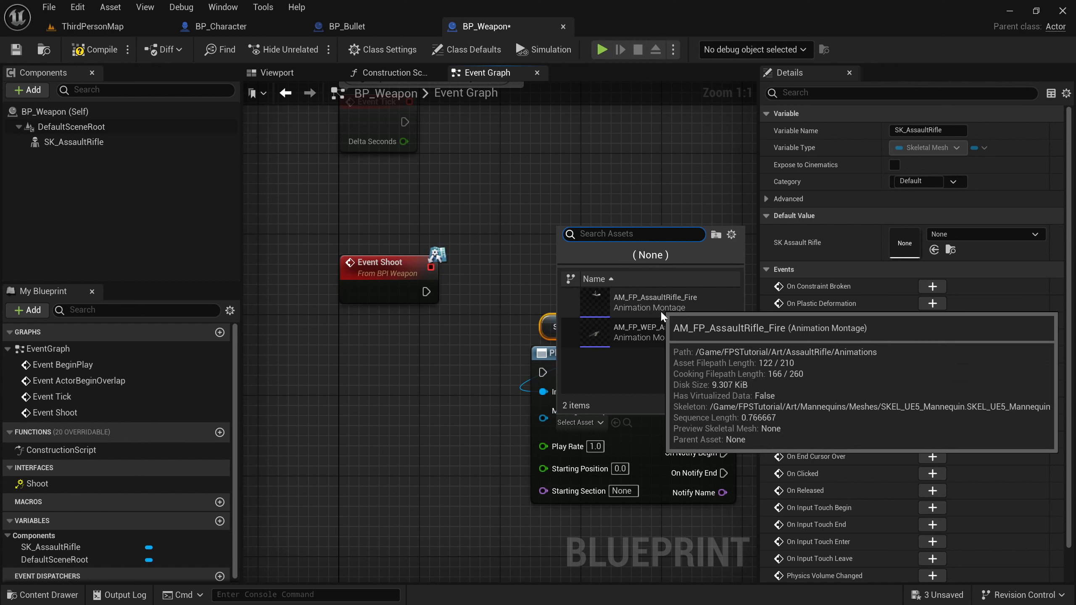
click(661, 337)
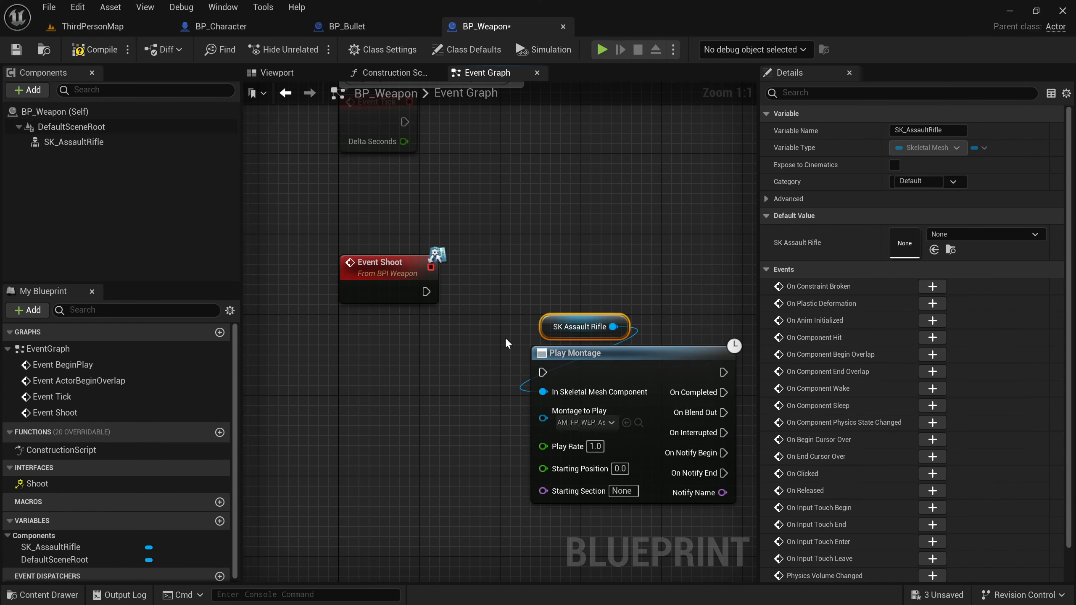
drag(509, 284, 661, 434)
drag(644, 359, 605, 284)
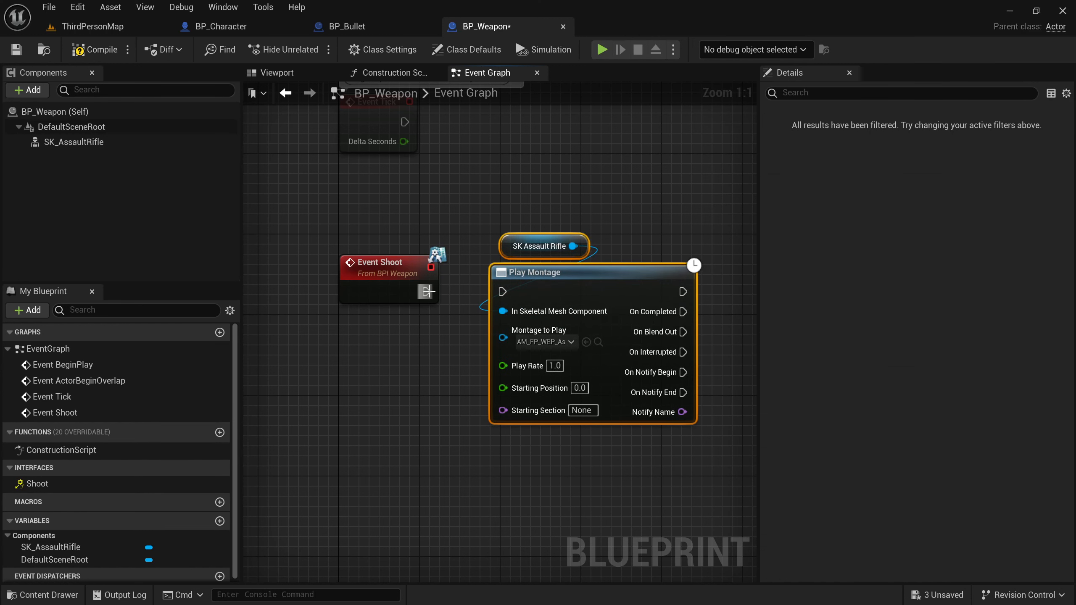
Step: Connect Event Shoot's execution output to Play Montage and straighten the connection
drag(427, 291, 500, 296)
drag(278, 284, 551, 373)
key(q)
click(504, 445)
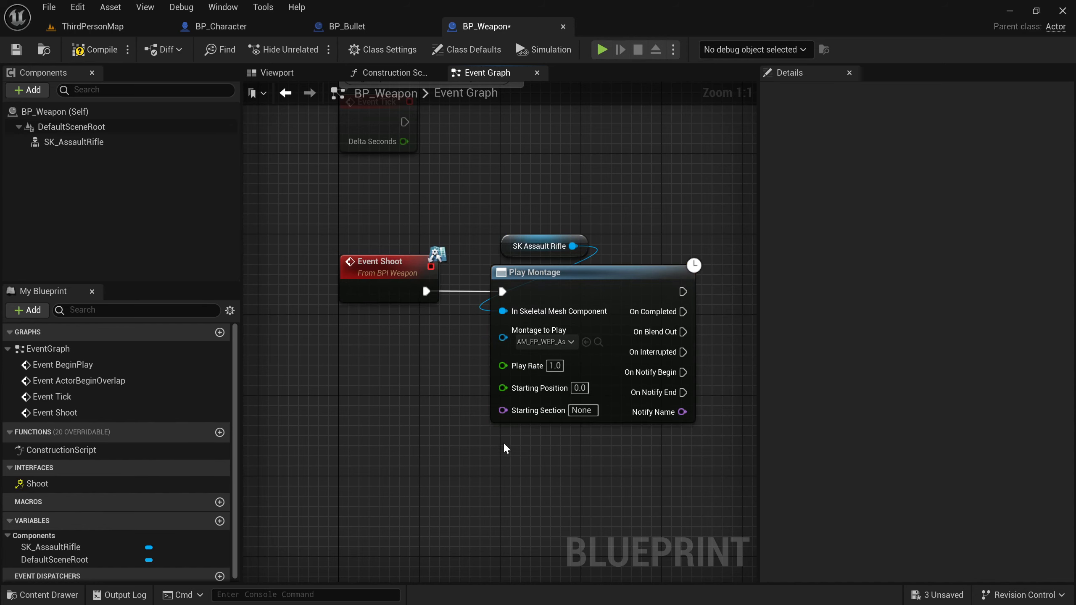
Step: Enclose the Event Shoot and Play Montage nodes in a comment titled Shoot, and save BP_Weapon
drag(635, 462, 355, 217)
text(cShoot)
key(Return)
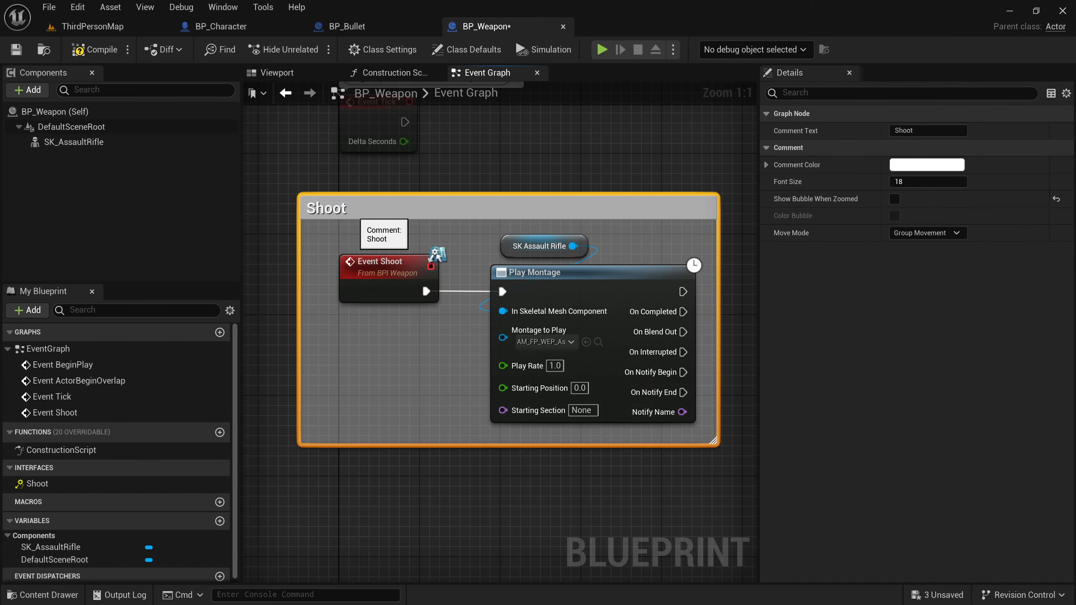
click(485, 149)
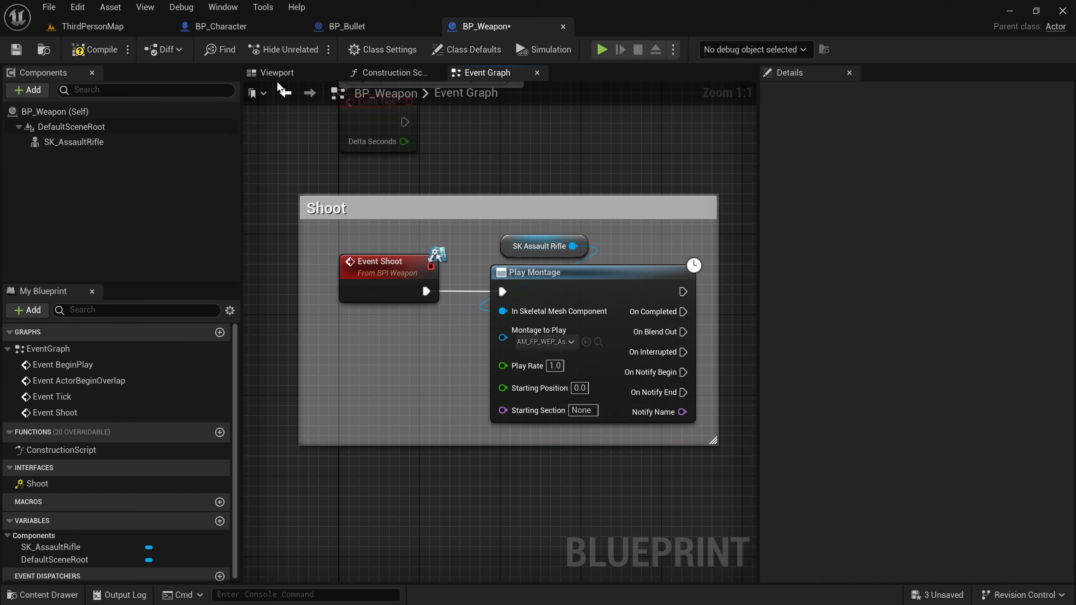
click(11, 53)
Step: In BP_Character, move the Shoot call and its equipped-weapon lookup to the space below and between the Branch and Play Montage nodes
click(235, 27)
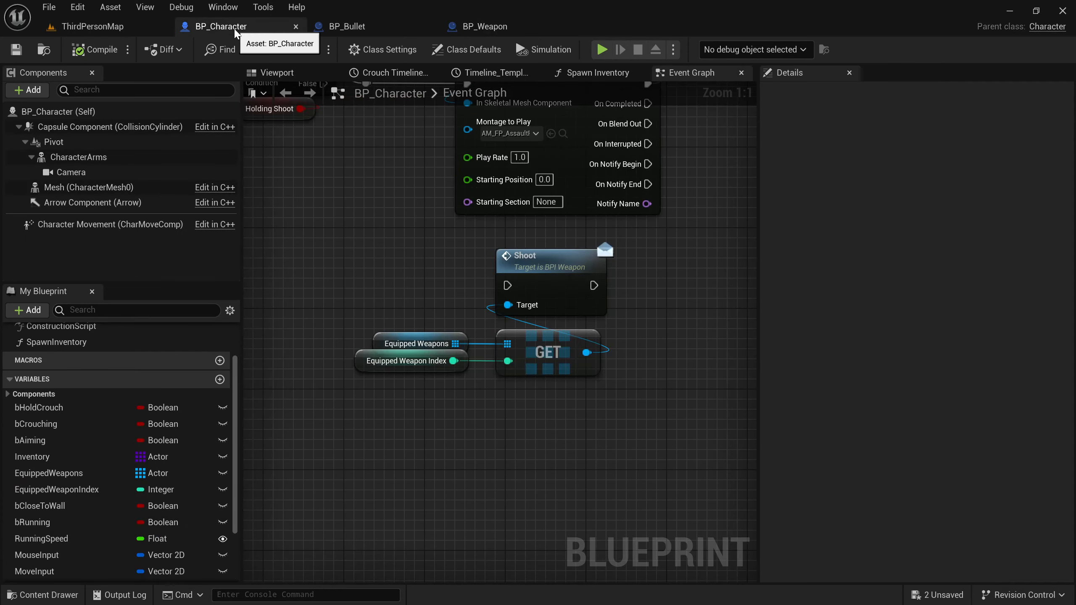
scroll(563, 271, down, 2)
drag(342, 275, 504, 409)
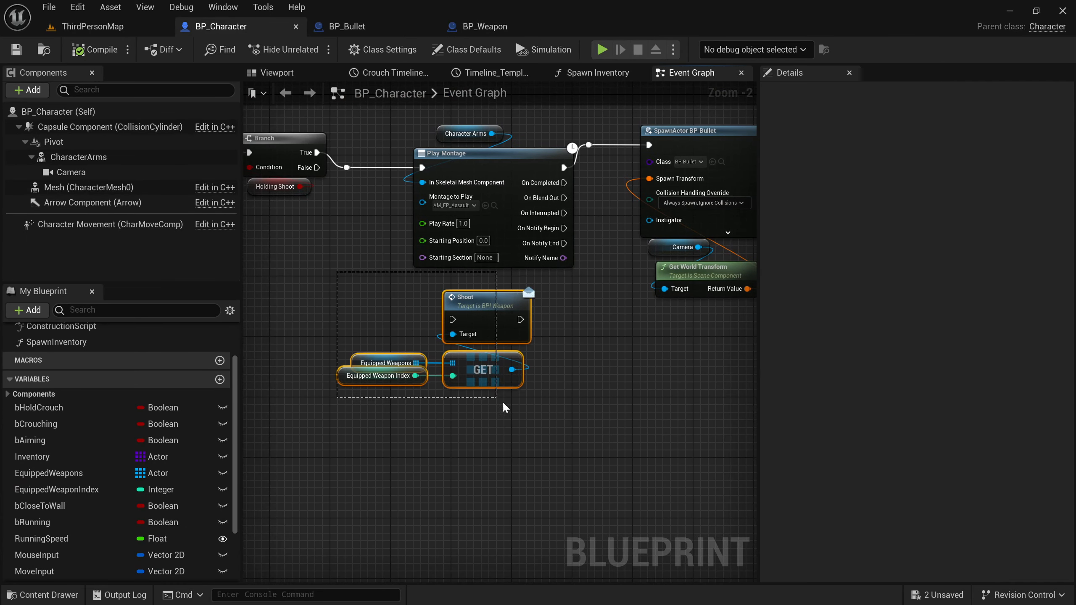
drag(484, 317, 539, 317)
click(580, 283)
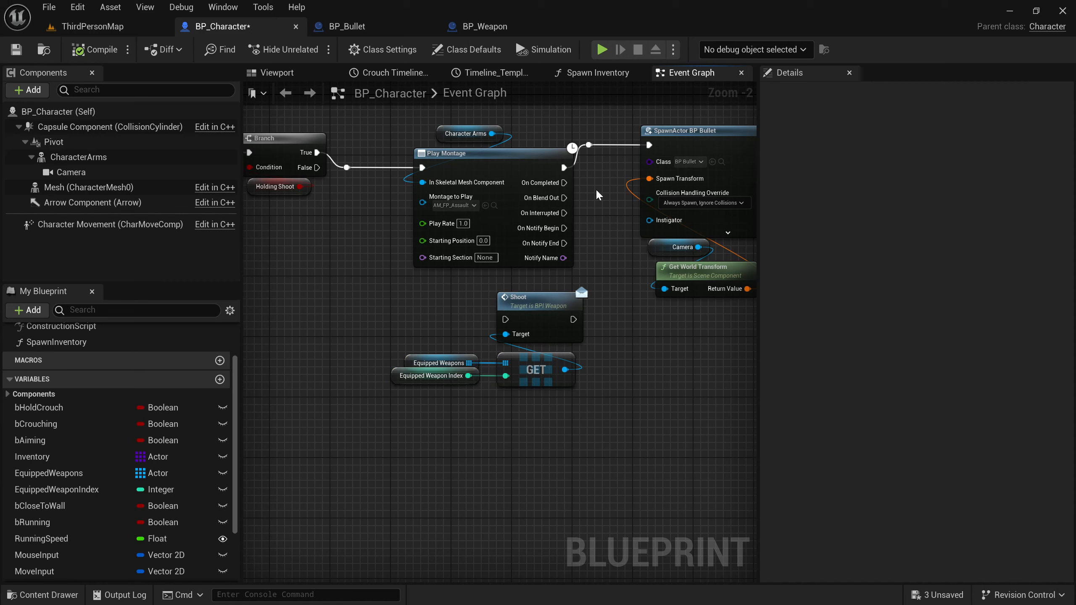
drag(388, 272, 621, 439)
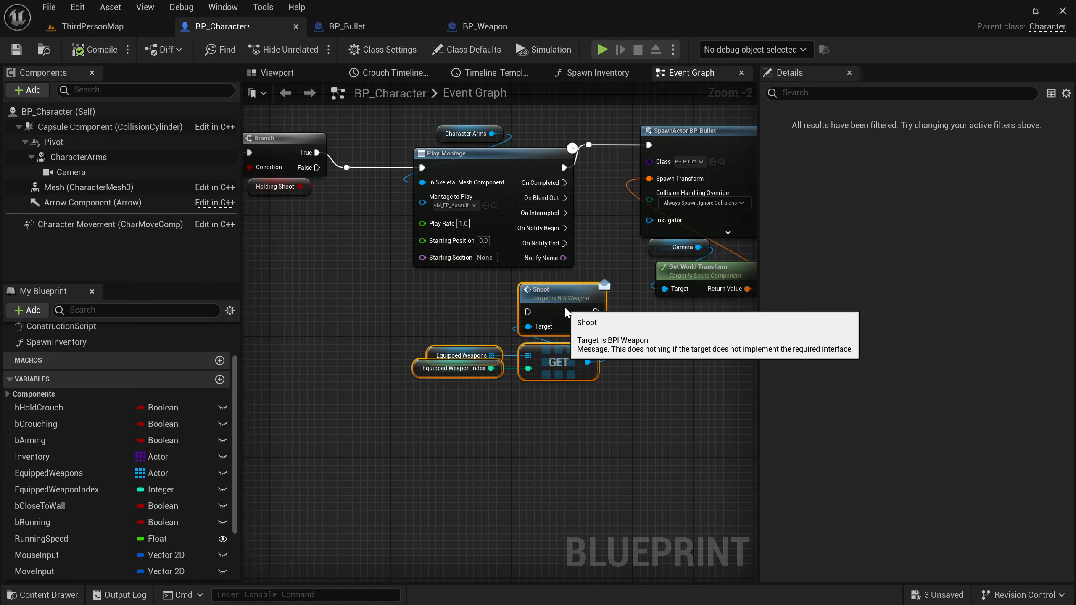
drag(543, 320, 399, 313)
Step: Route the Branch's True execution through the Shoot call into Play Montage, and compile BP_Character
ctrl+drag(422, 168, 362, 312)
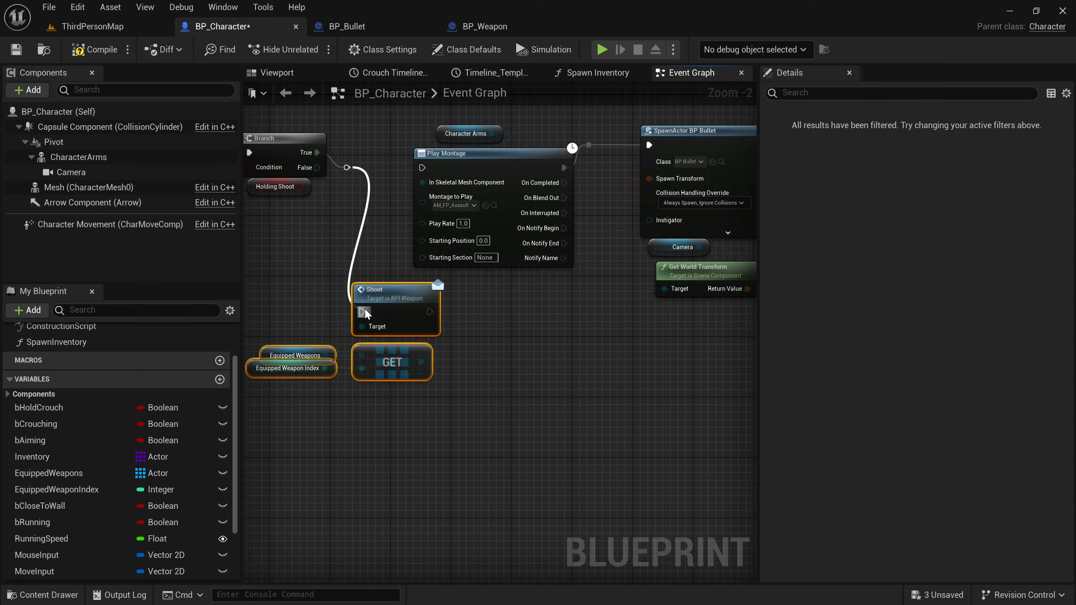
drag(432, 312, 422, 167)
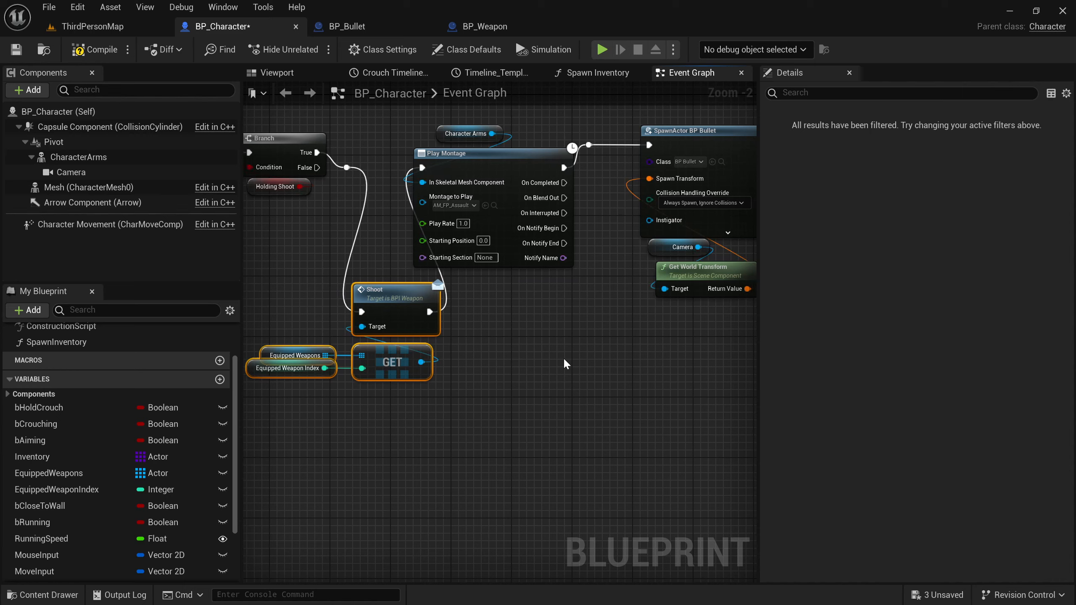
click(510, 363)
click(76, 50)
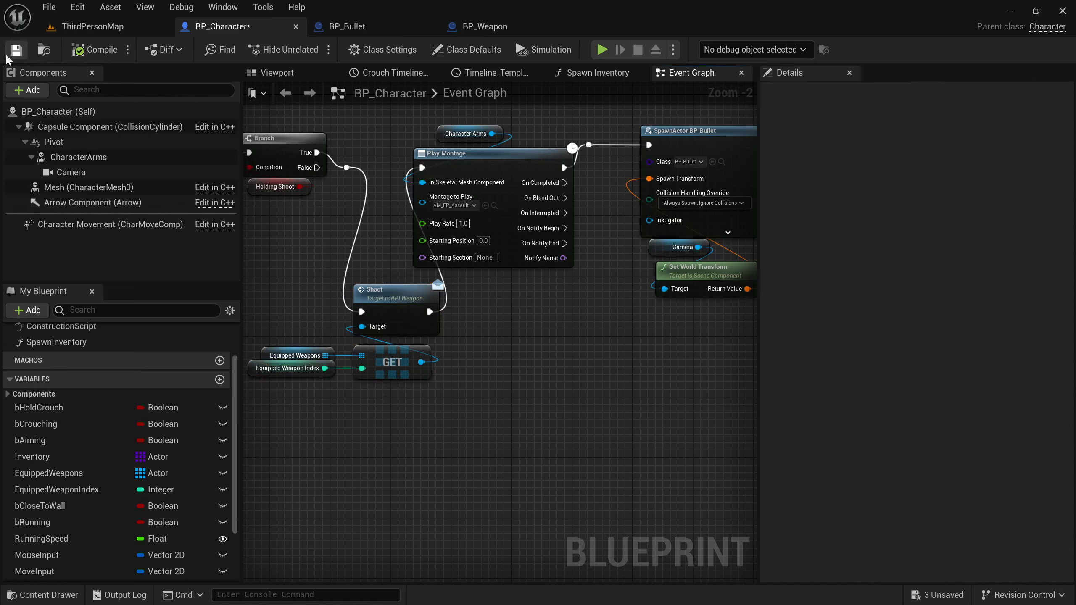
Step: Save BP_Character, and check the DefaultSlot node in the animation blueprint assigned to BP_Weapon's SK_AssaultRifle component
click(85, 34)
click(445, 26)
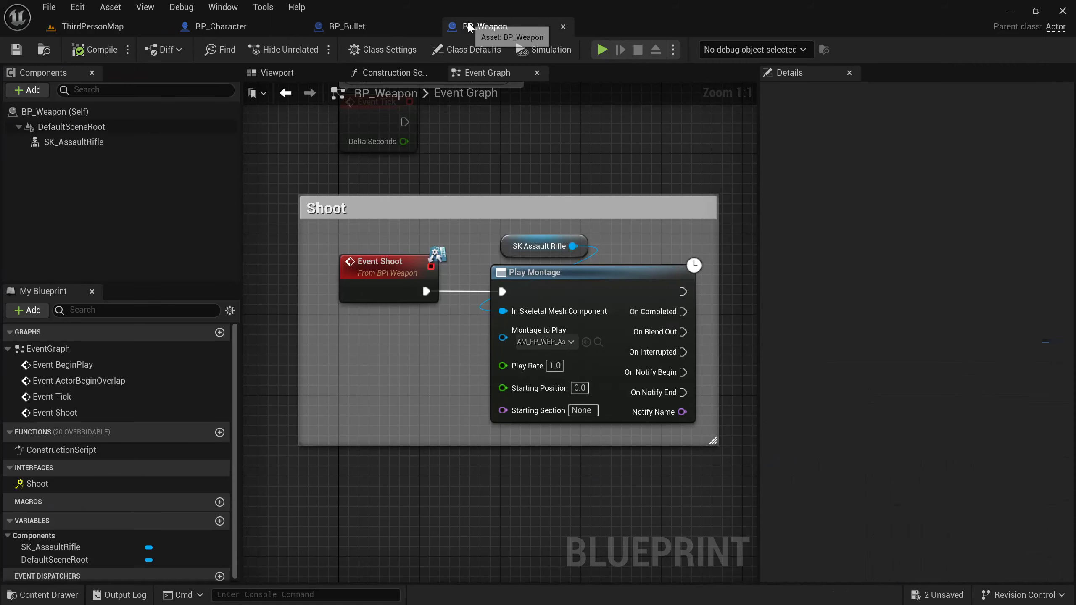
click(73, 142)
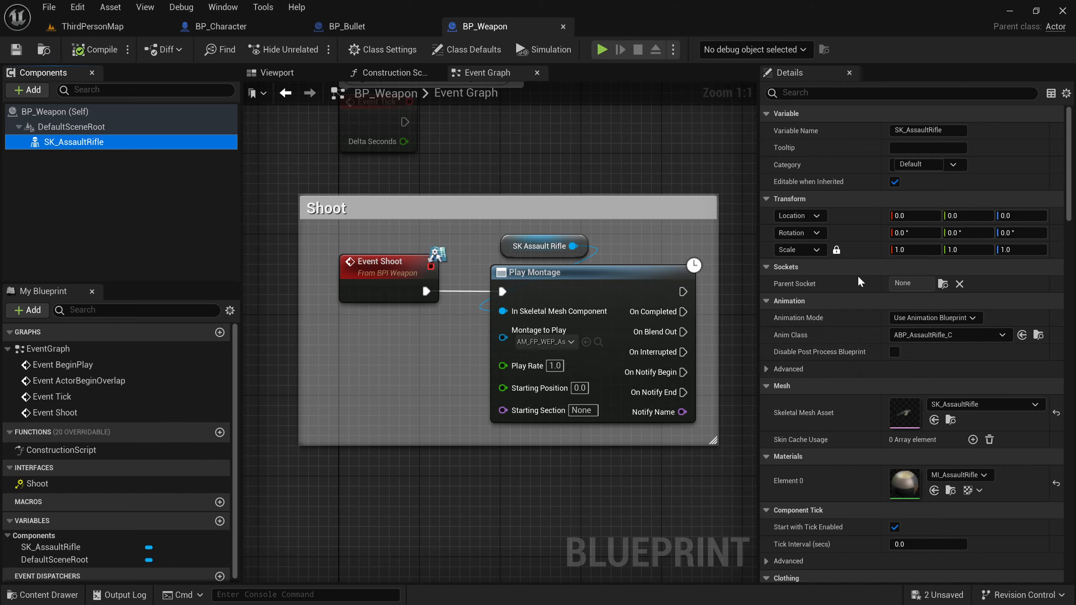
click(1039, 335)
double_click(504, 344)
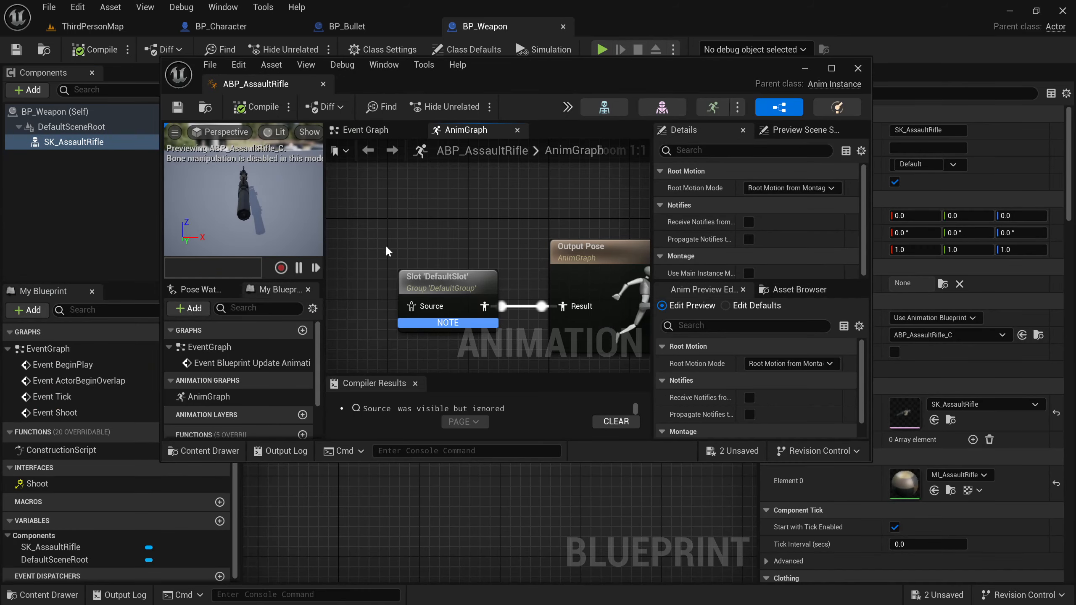
click(416, 281)
click(324, 85)
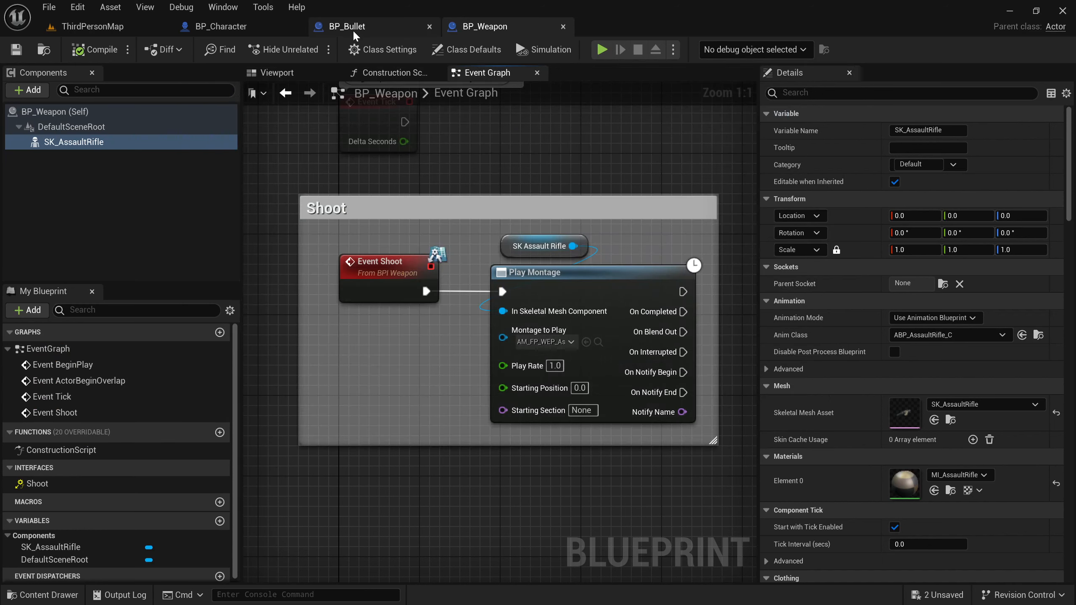
Step: Recheck the Shoot call in BP_Character, and play-test ThirdPersonMap by firing the rifle repeatedly to examine its firing animation
click(223, 28)
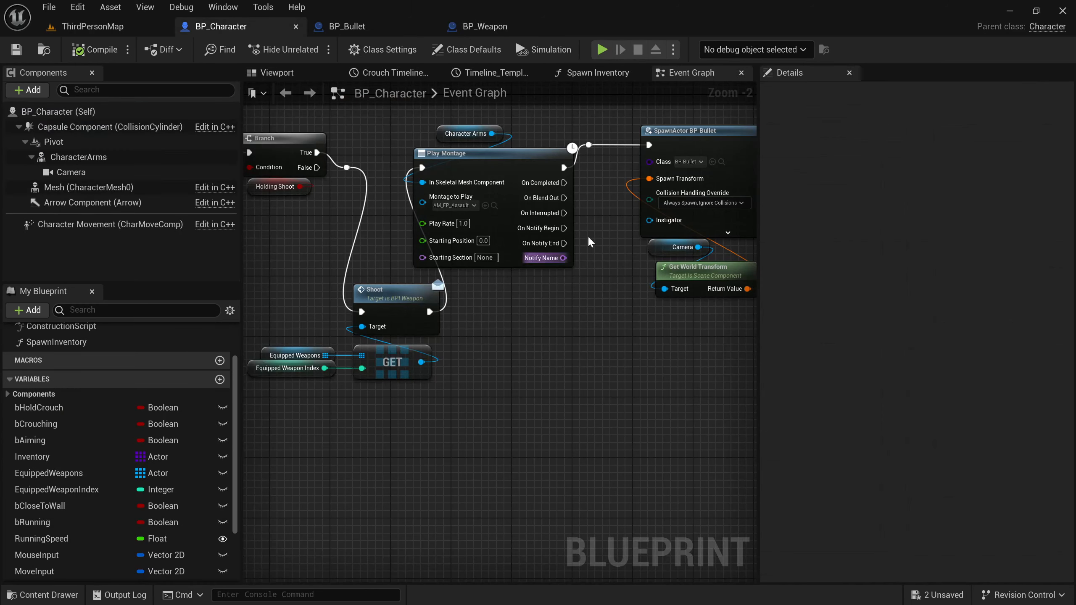
drag(355, 365, 271, 301)
click(92, 26)
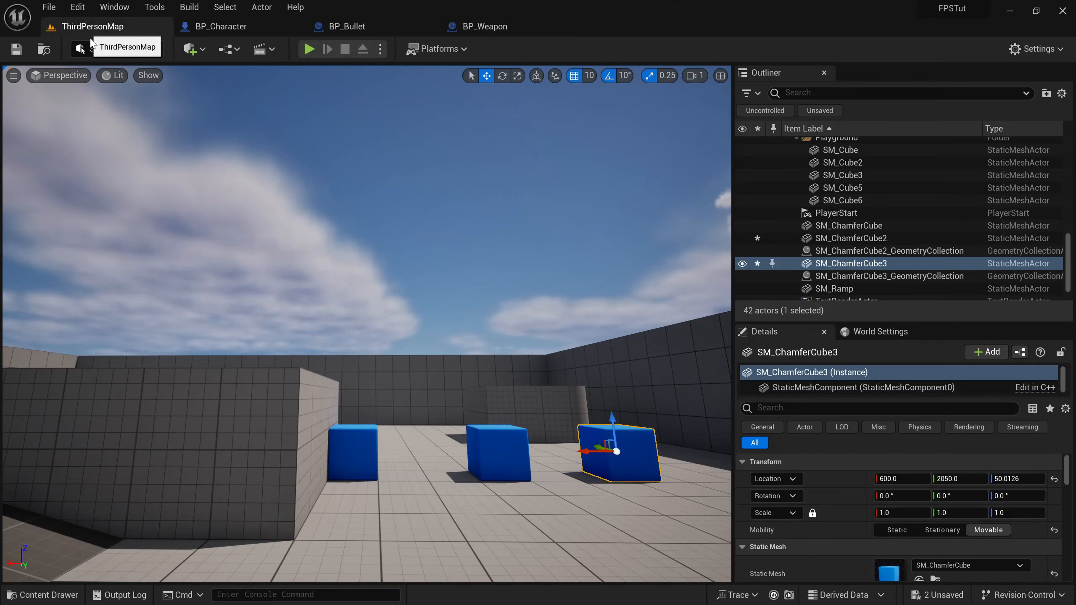
click(308, 49)
click(366, 324)
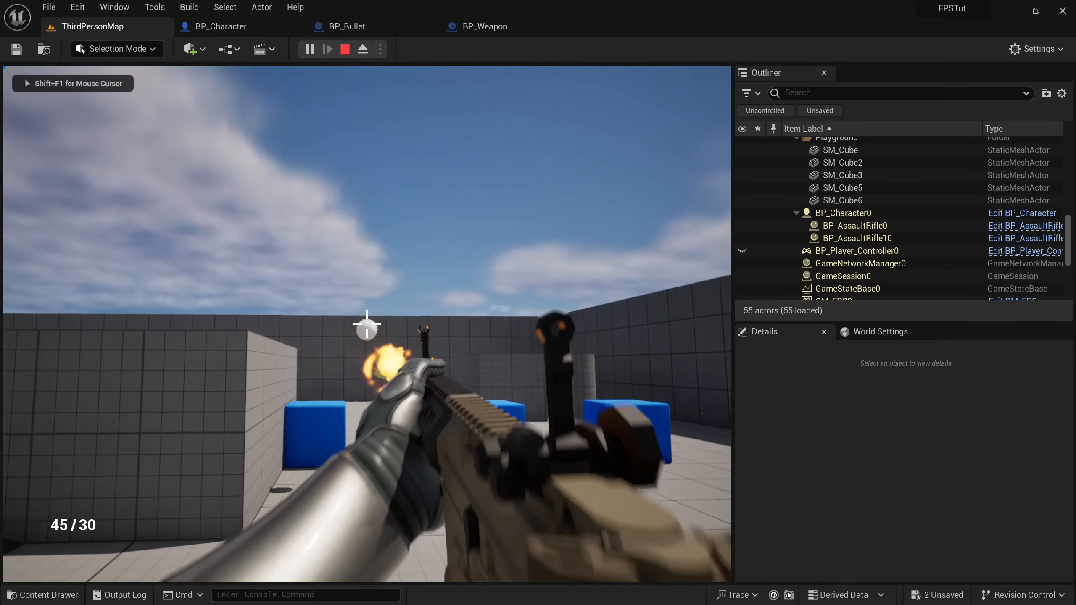
click(367, 325)
click(367, 324)
click(367, 324)
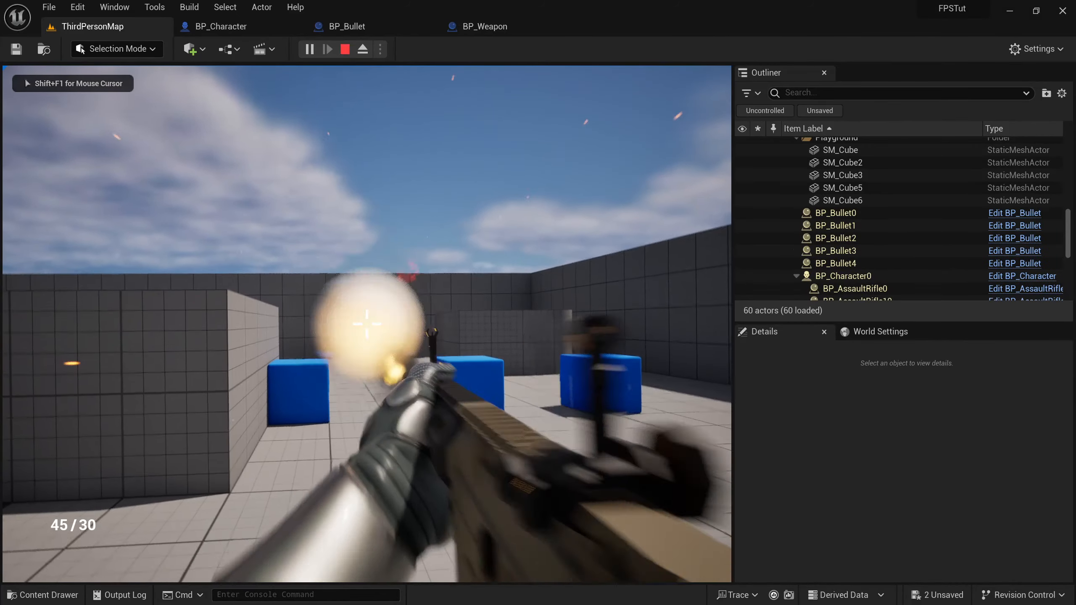
click(367, 324)
click(367, 324)
click(367, 324)
click(367, 324)
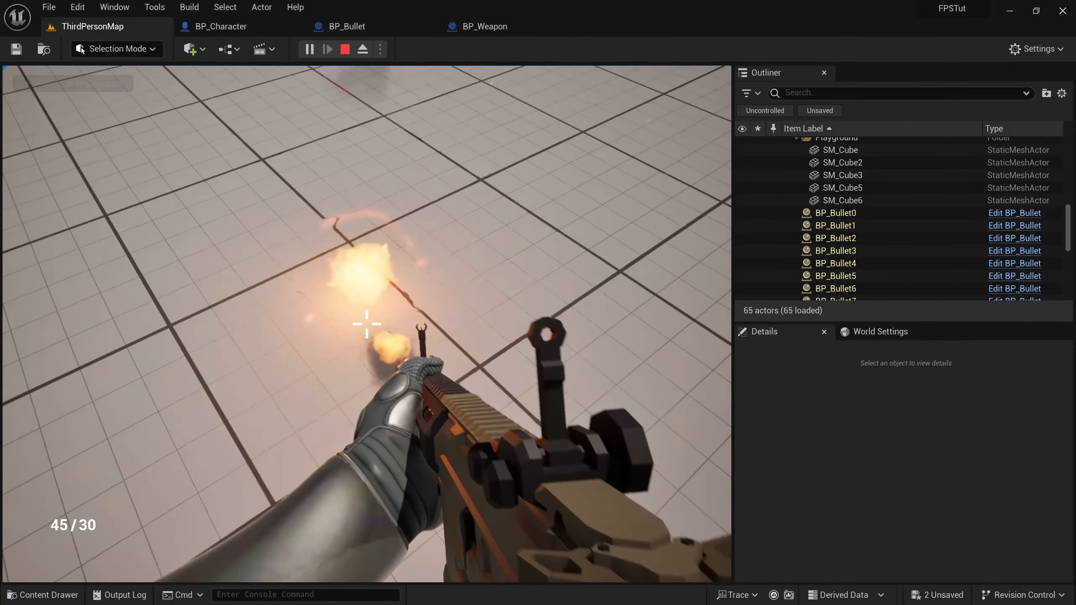
click(366, 324)
click(367, 324)
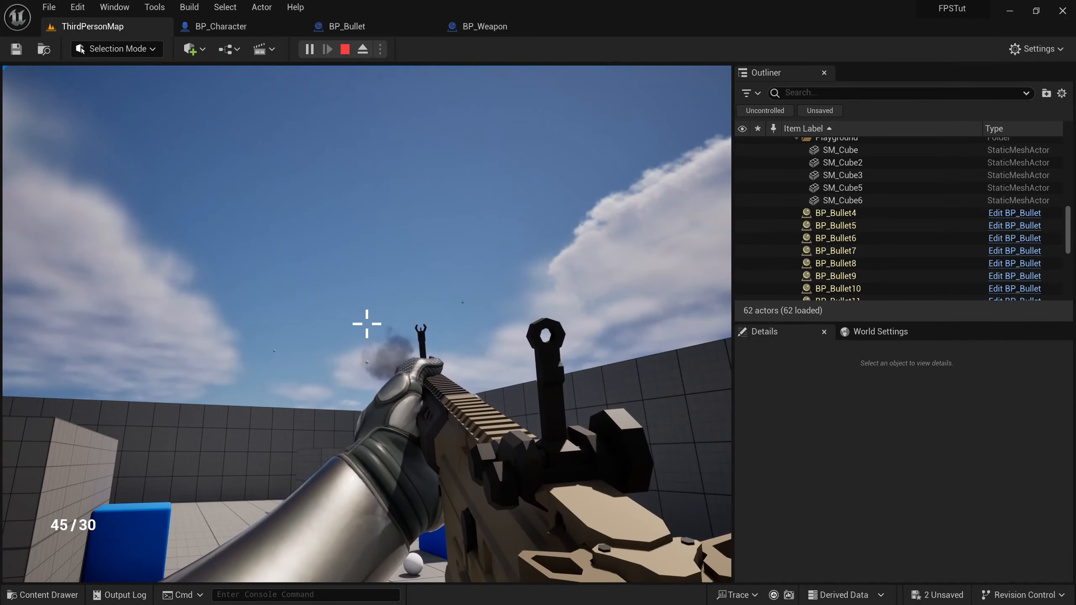
click(367, 324)
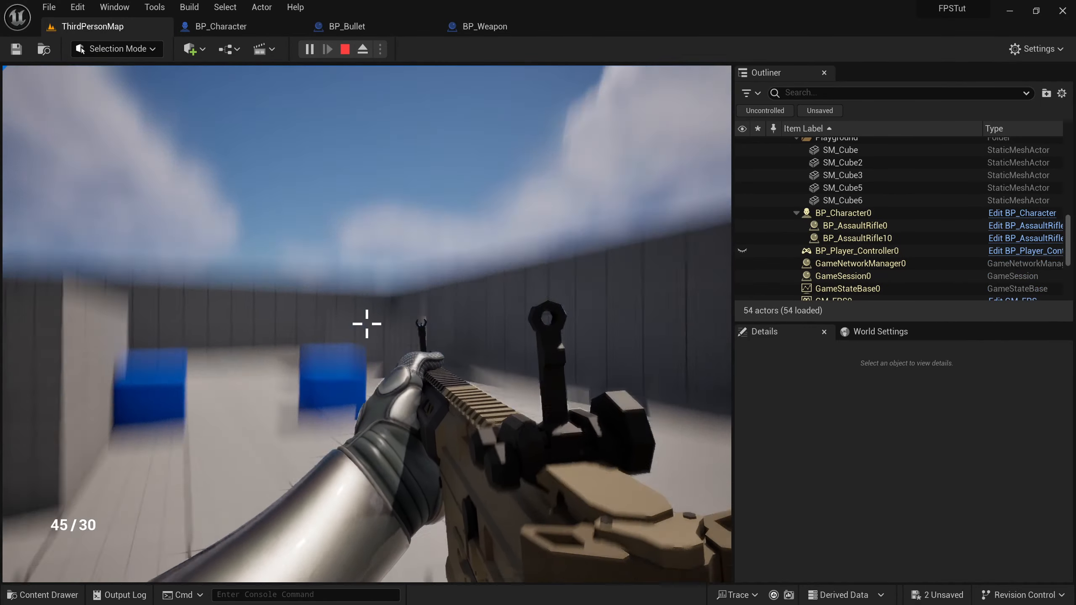
click(366, 324)
click(367, 324)
click(366, 324)
click(367, 324)
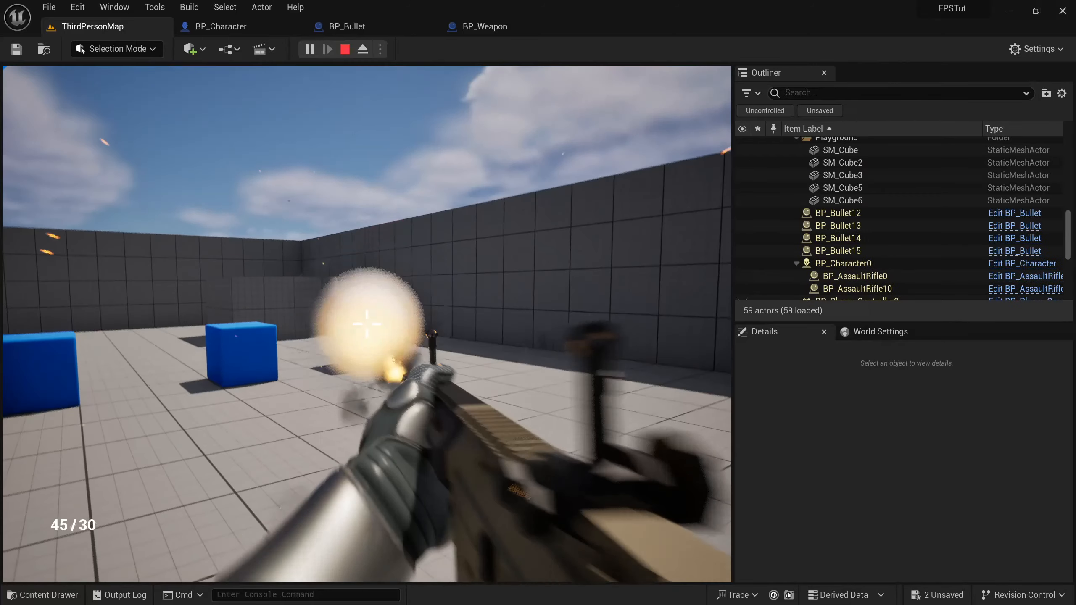
click(367, 324)
click(367, 325)
click(366, 324)
click(367, 324)
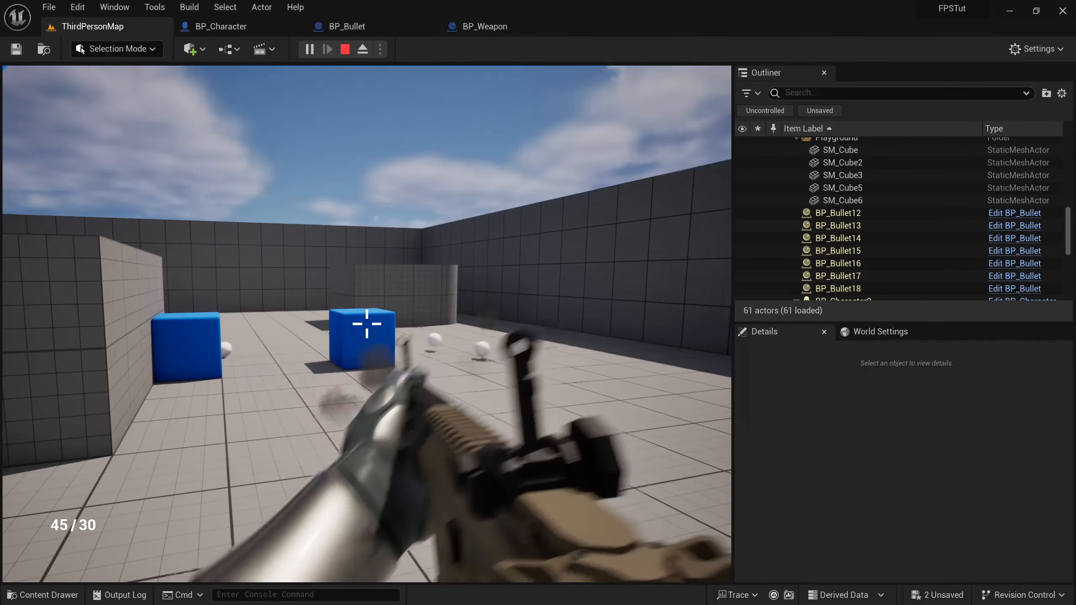
key(shift+F1)
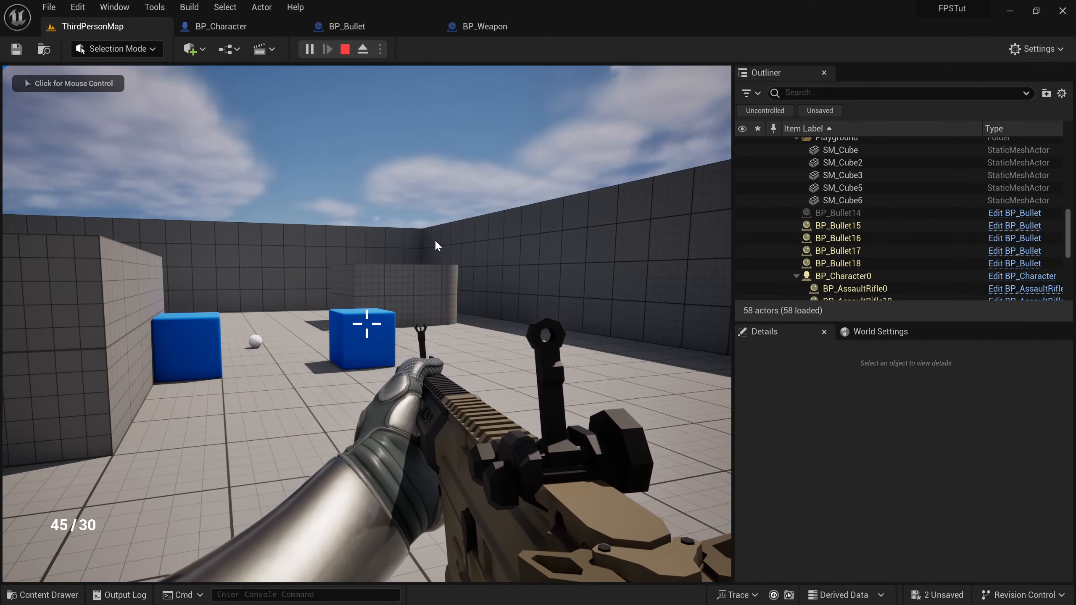
click(434, 239)
click(367, 324)
click(367, 324)
click(367, 325)
click(367, 324)
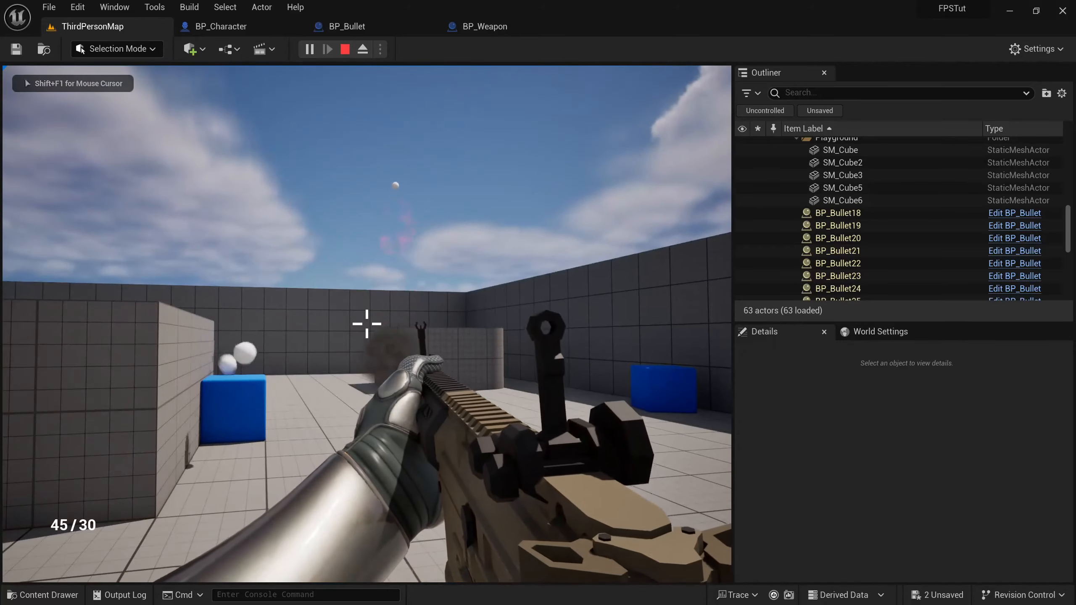
key(Escape)
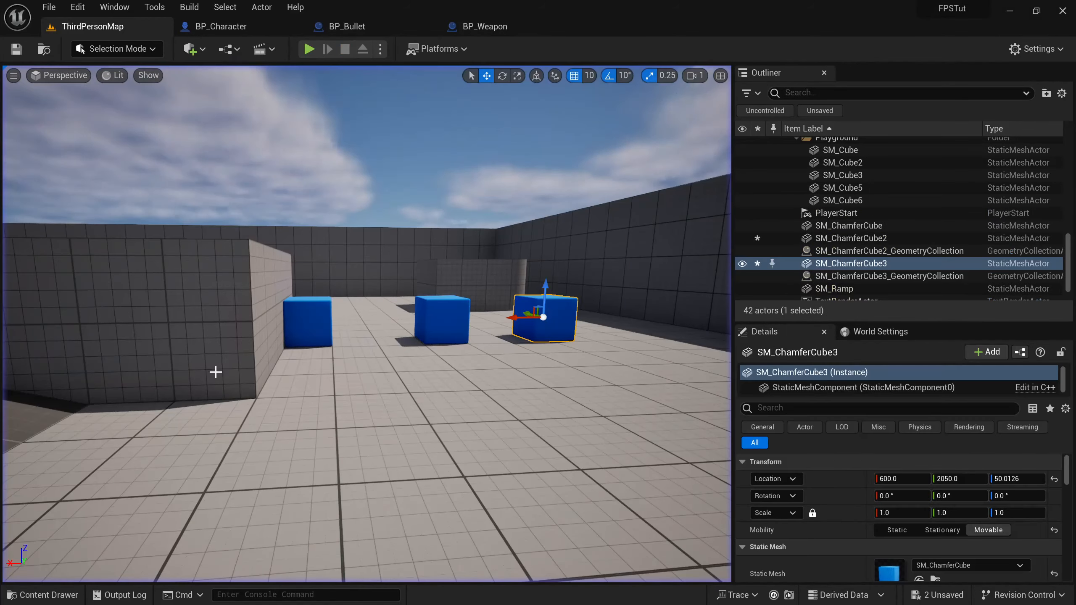
Step: Open the ABP_Character animation blueprint from the FPSTutorial Core folder
click(51, 595)
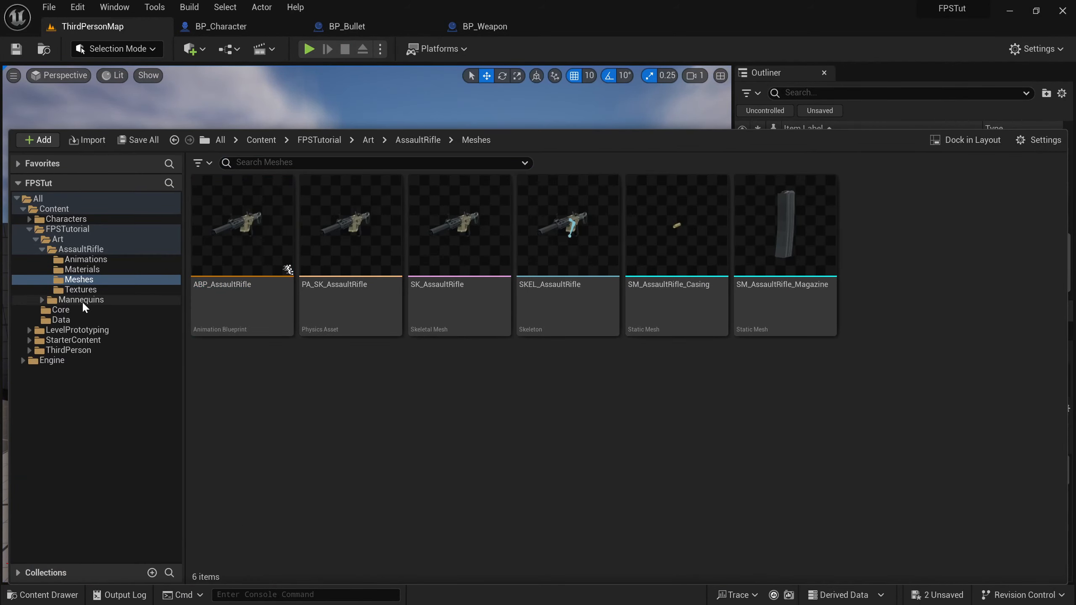
click(61, 309)
double_click(250, 306)
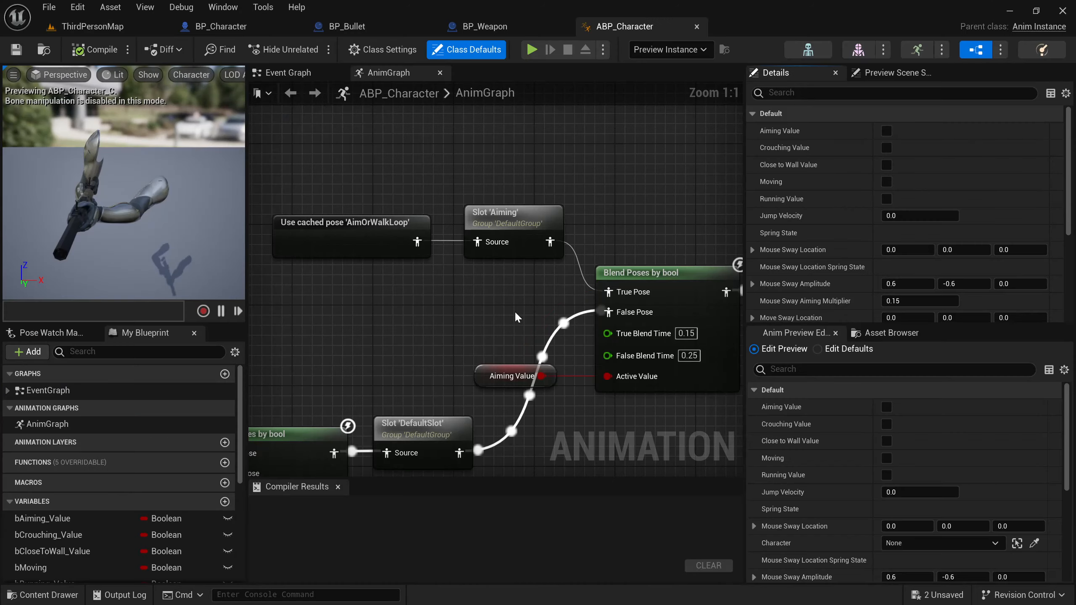
Step: Duplicate the Mouse Sway comment's Transform (Modify) Bone node into the space below the first FABRIK node
scroll(516, 317, down, 8)
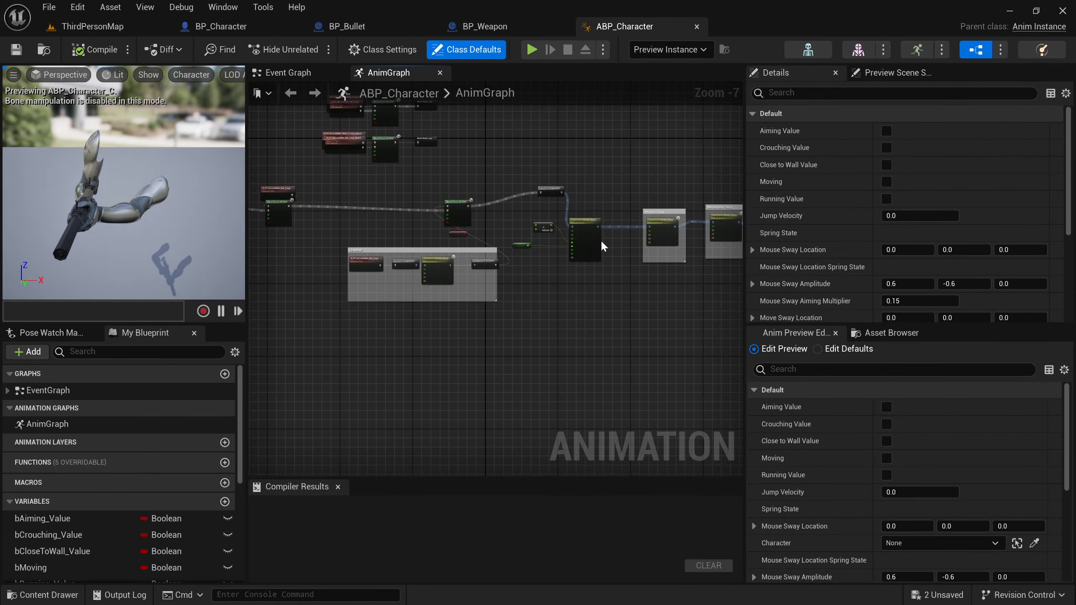
scroll(611, 246, up, 4)
right_drag(611, 246, 276, 252)
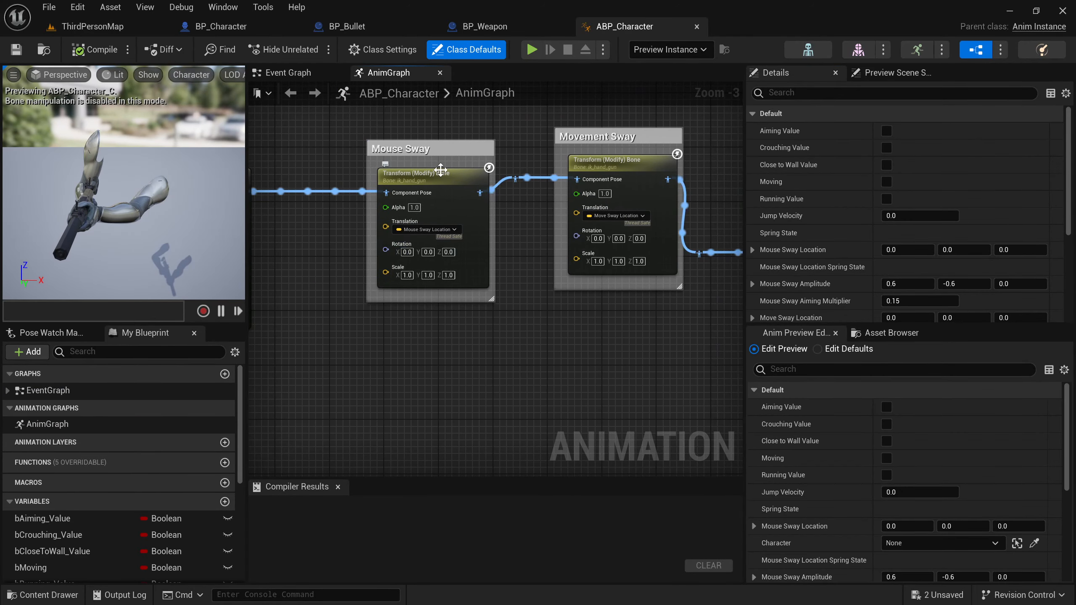
click(439, 175)
key(ctrl+c)
right_drag(504, 332, 250, 313)
key(ctrl+v)
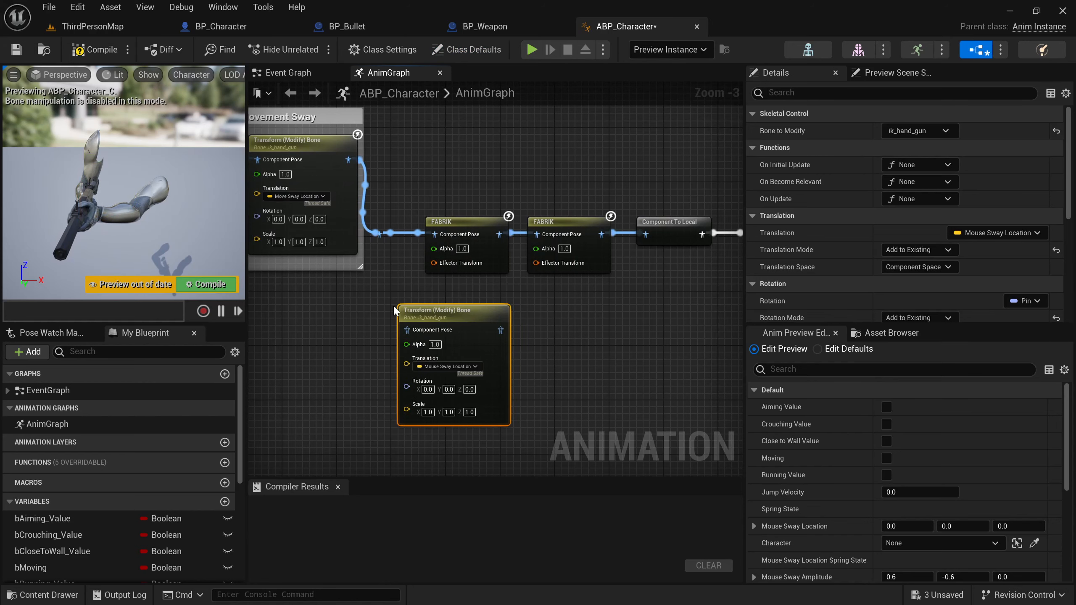
drag(438, 313, 425, 313)
Step: Route the Movement Sway pose through the duplicated Transform (Modify) Bone node into the first FABRIK node
ctrl+drag(439, 236, 402, 332)
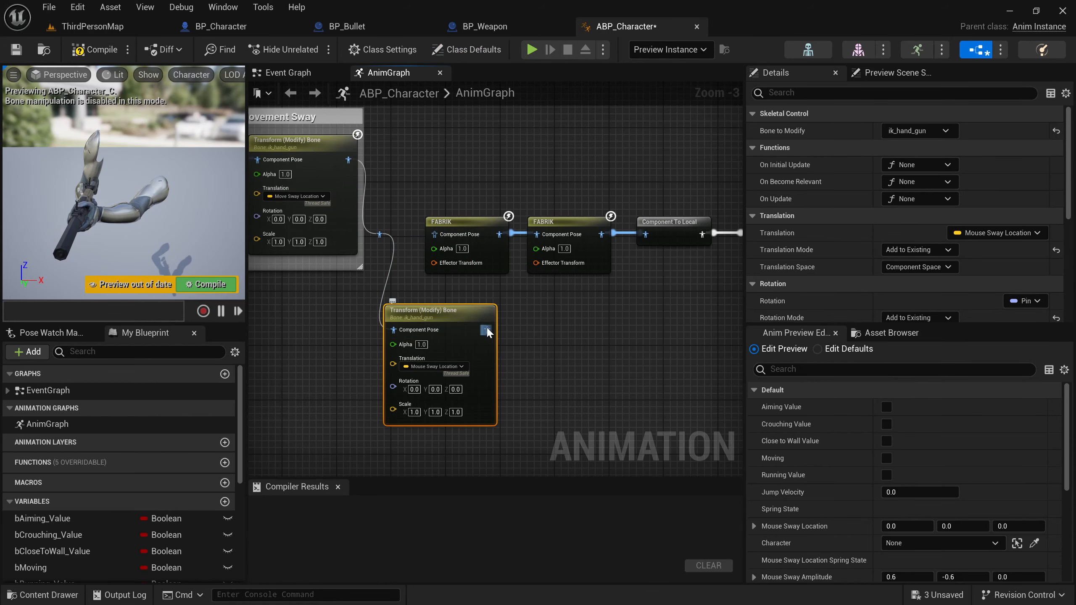
drag(486, 330, 429, 240)
click(526, 341)
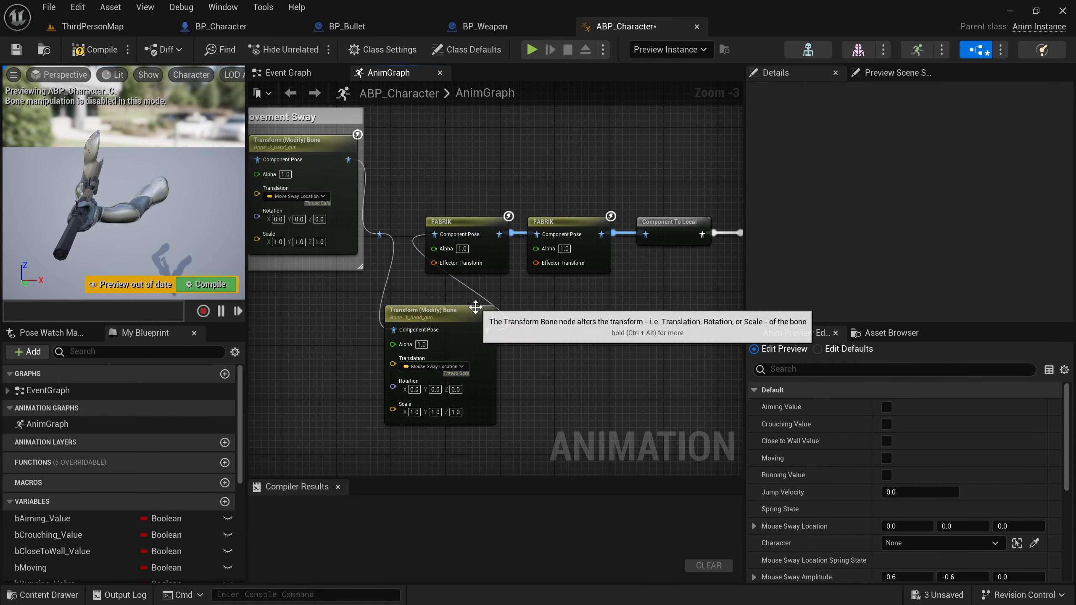
Step: Remove the Mouse Sway Location binding from the duplicated bone node's Translation
scroll(423, 362, up, 3)
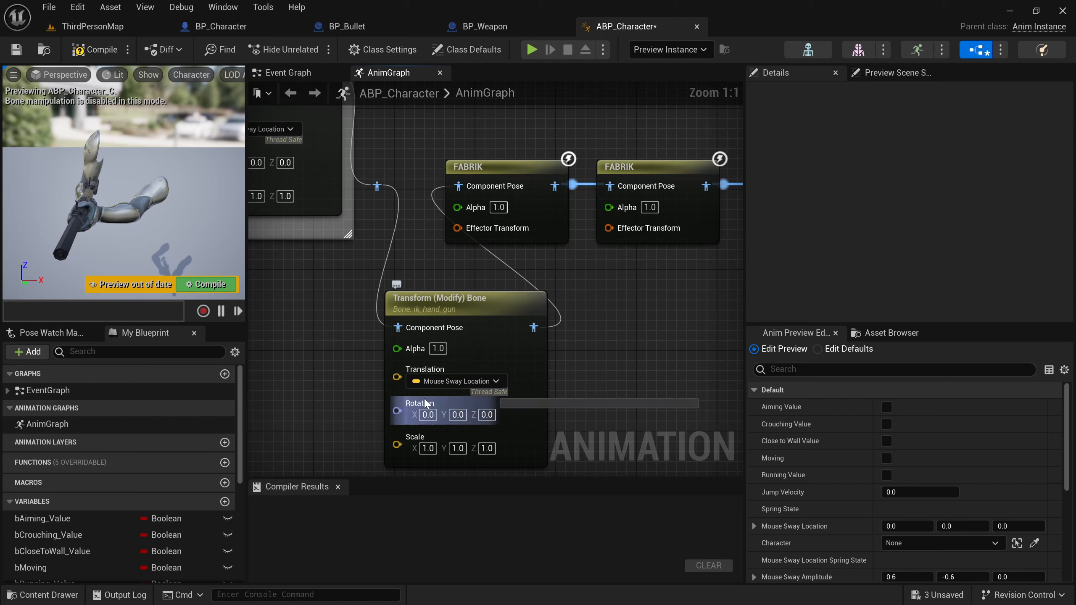
click(488, 354)
click(998, 233)
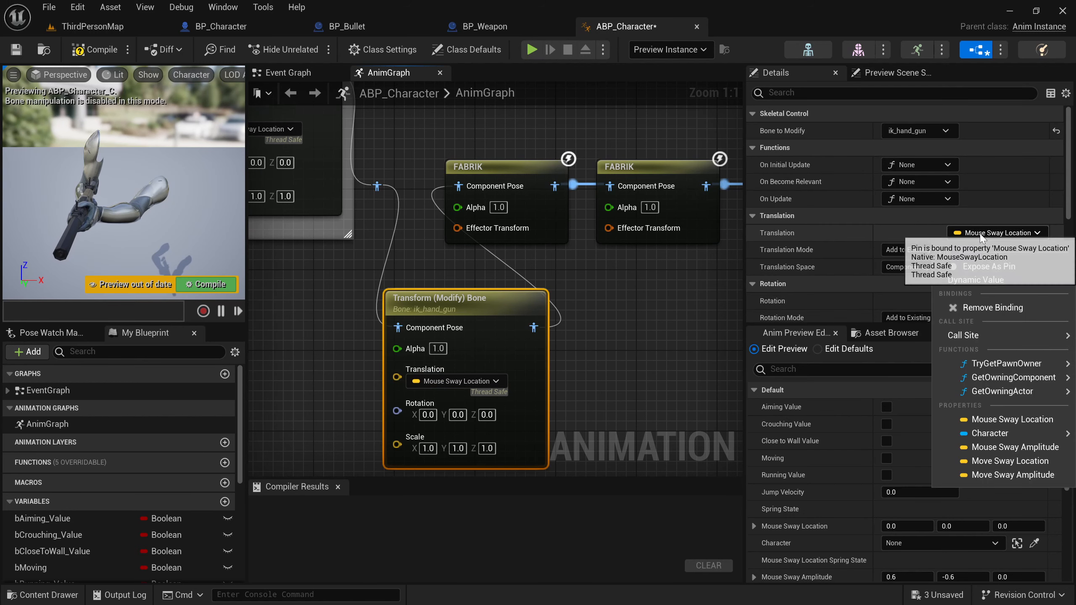
click(992, 308)
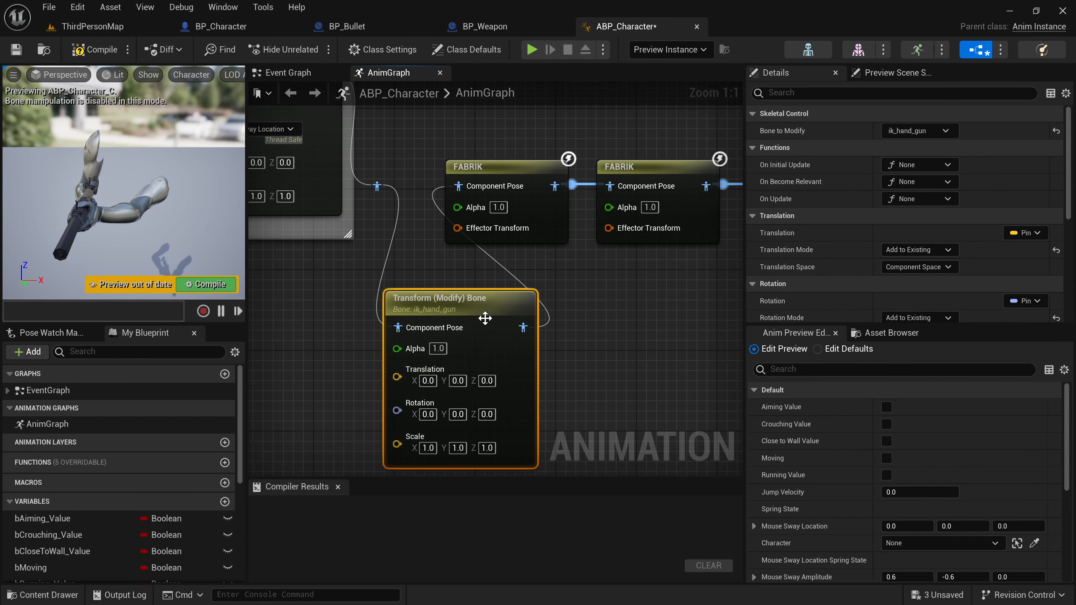
Step: Compile ABP_Character, and offset ik_hand_gun in the preview to a translation of X 19.201 and a rotation of Z 20
click(206, 285)
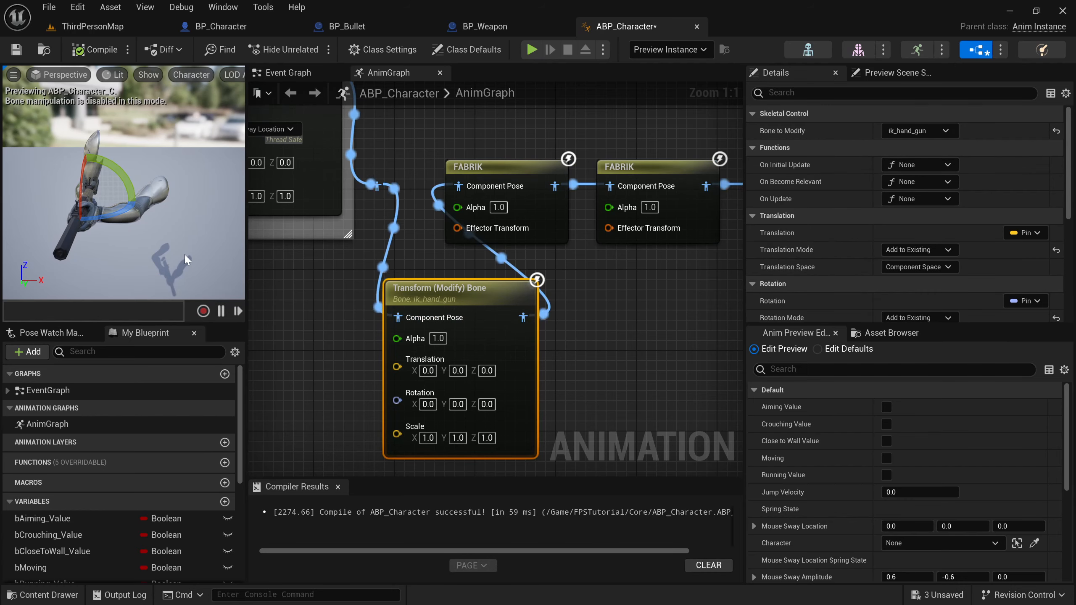
drag(118, 200, 163, 199)
key(e)
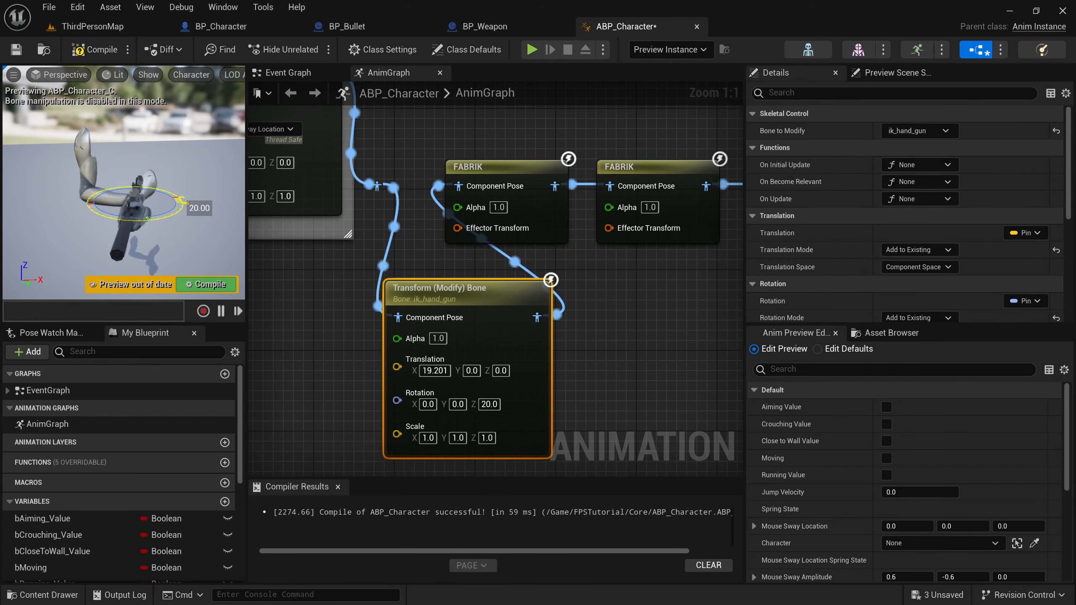
Step: Play-test ThirdPersonMap with the offset gun pose, firing repeatedly to examine the rifle's moving parts from the side
click(90, 26)
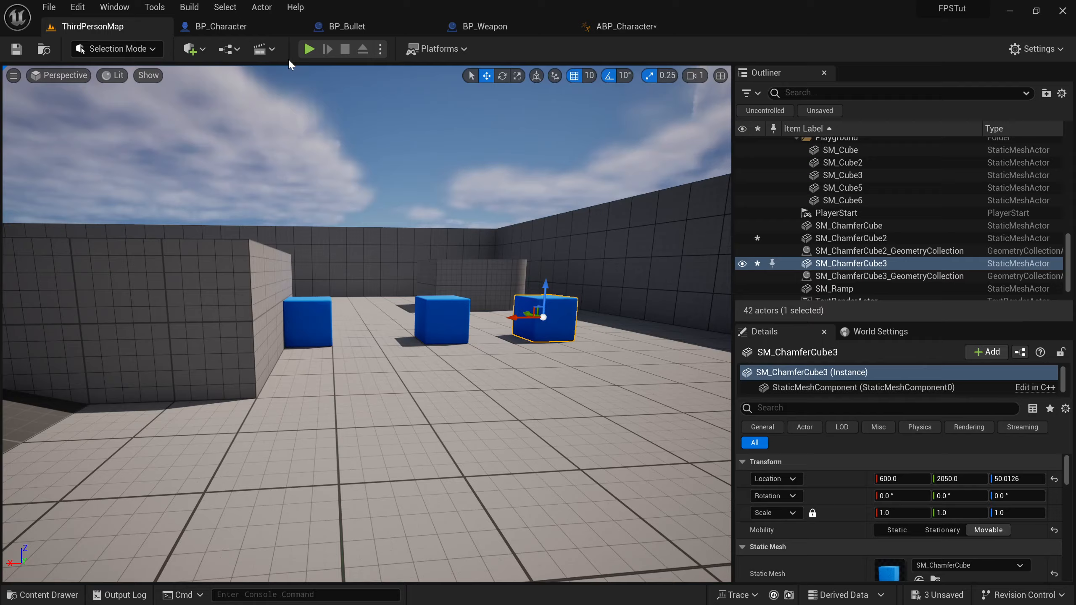
click(313, 51)
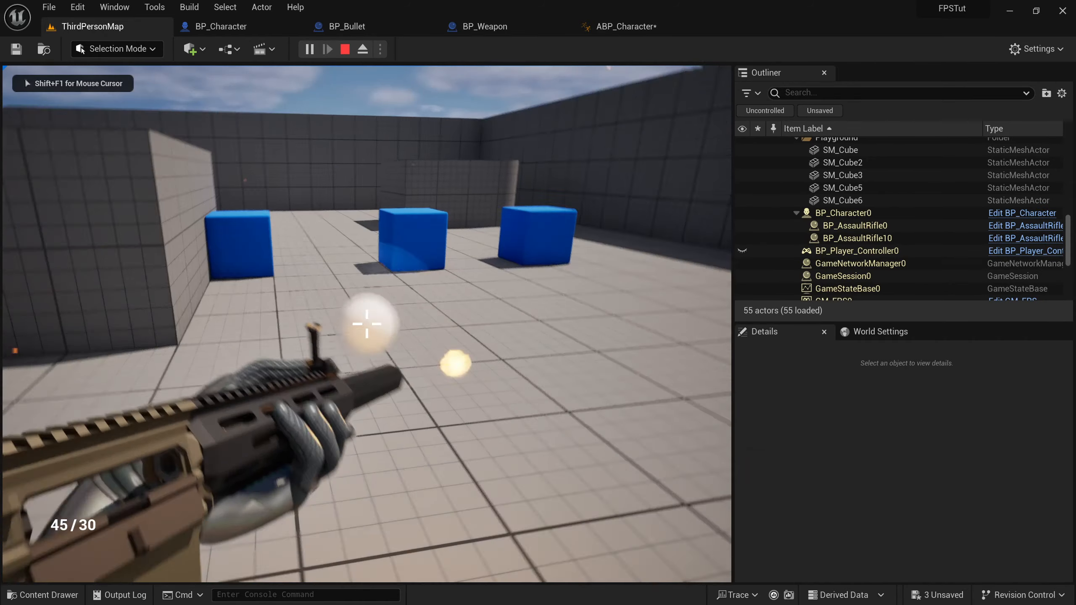
click(367, 324)
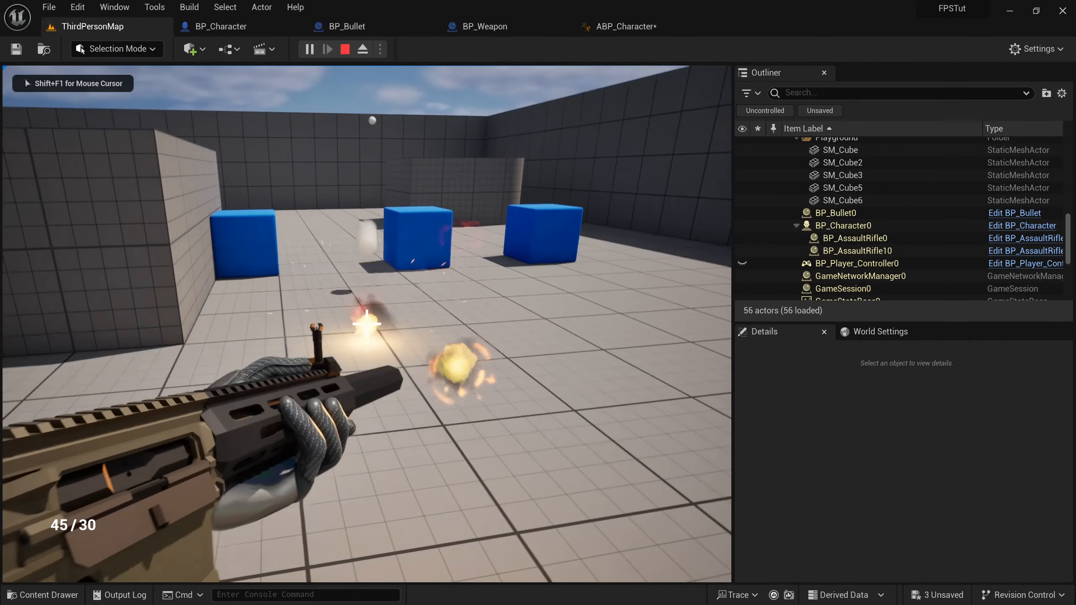
click(367, 324)
click(367, 324)
click(367, 324)
click(367, 324)
click(367, 324)
click(367, 323)
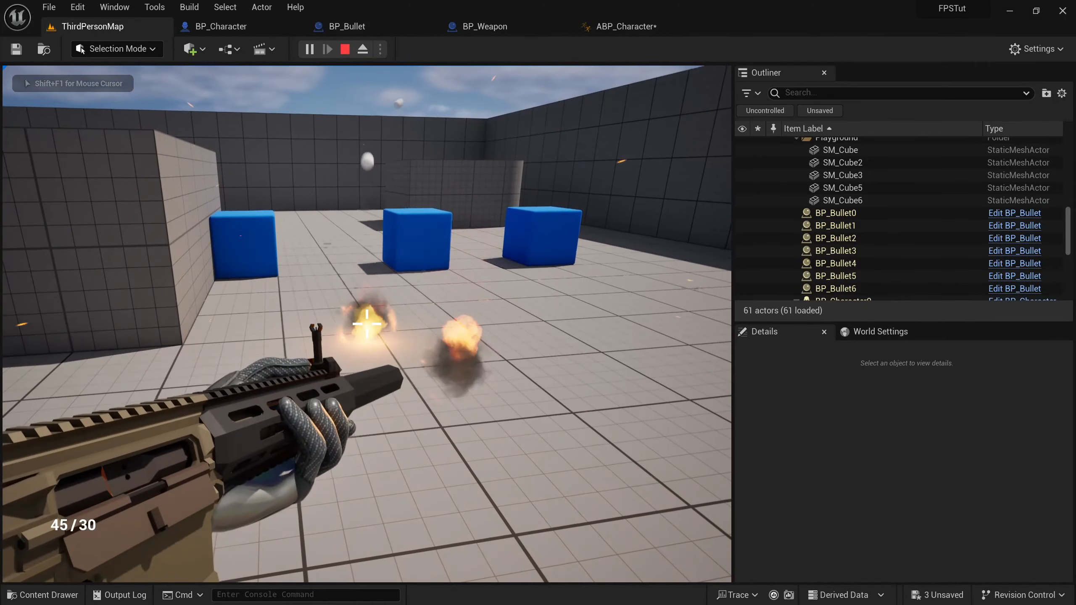
click(367, 324)
click(367, 324)
click(367, 324)
click(367, 324)
click(367, 324)
click(367, 324)
click(367, 324)
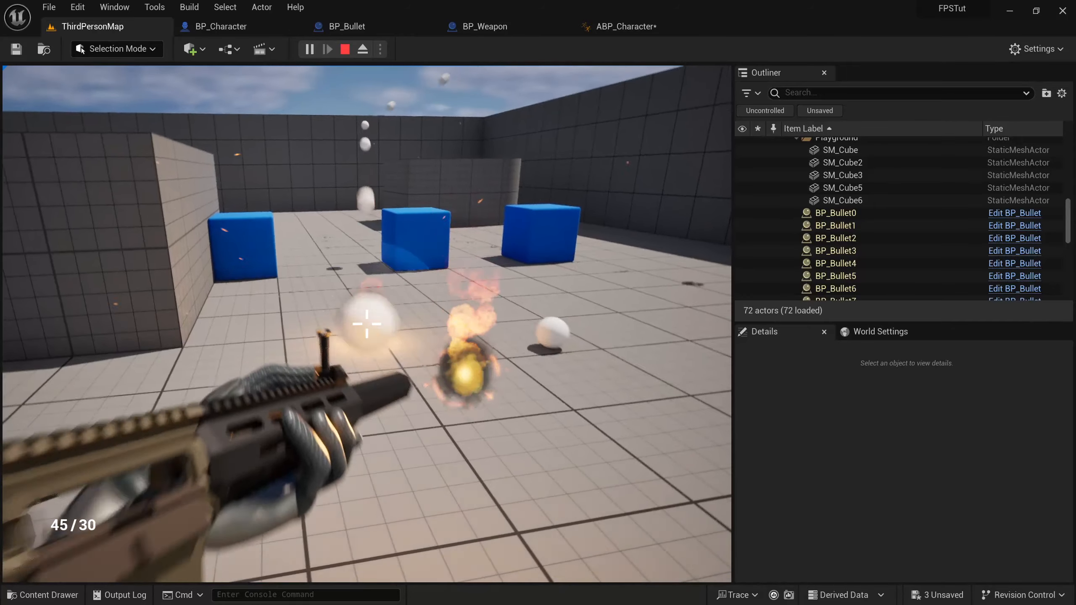
key(Escape)
Step: Replace the temporary ik_hand_gun bone node with a direct pose link into the first FABRIK node, and compile and save ABP_Character
click(244, 27)
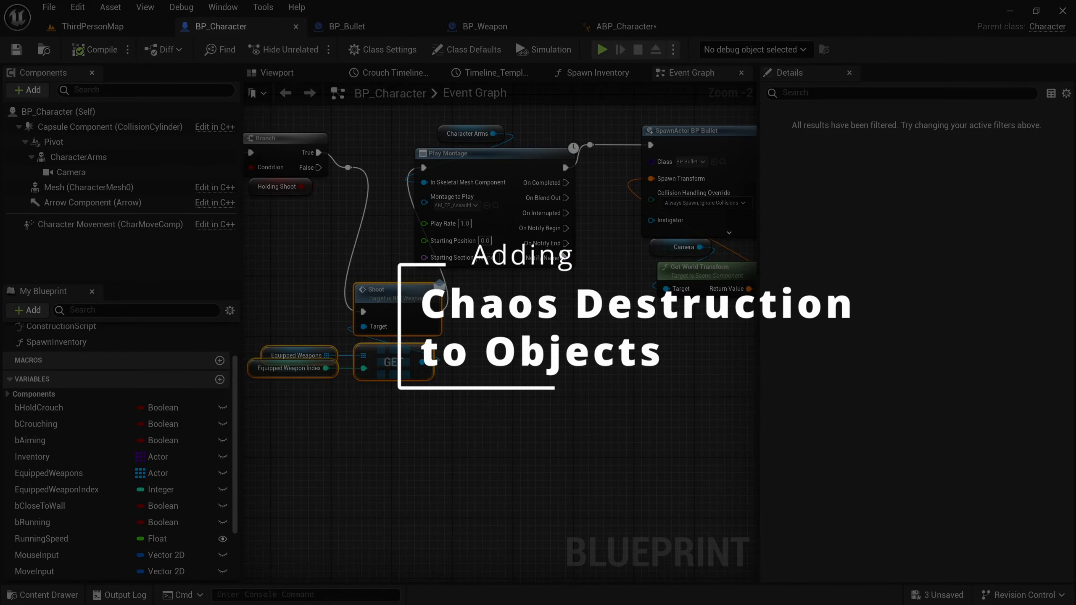
click(637, 27)
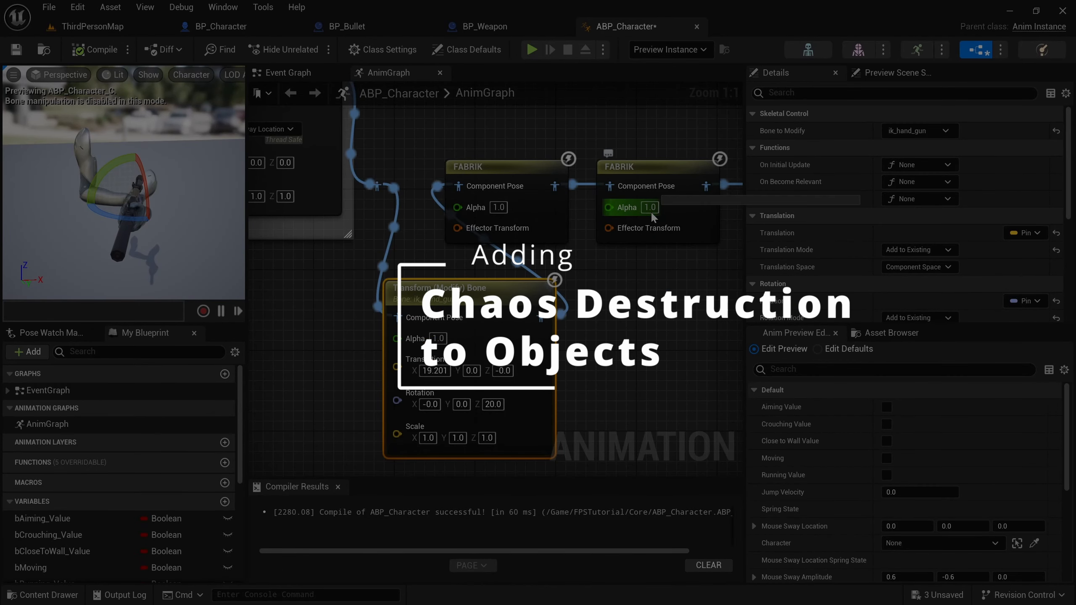
drag(378, 187, 456, 186)
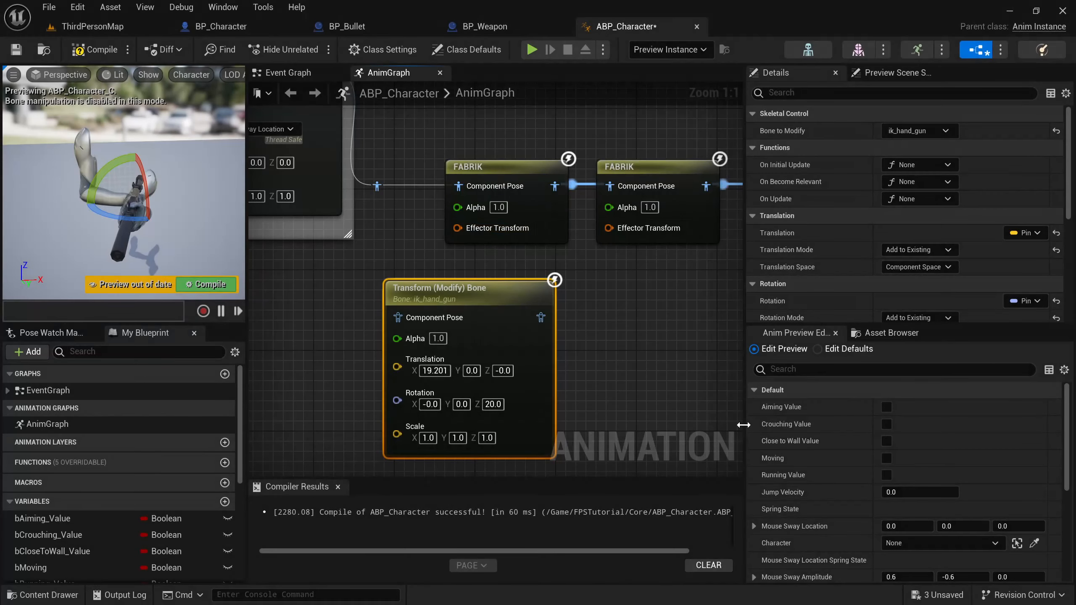
key(Delete)
key(Delete)
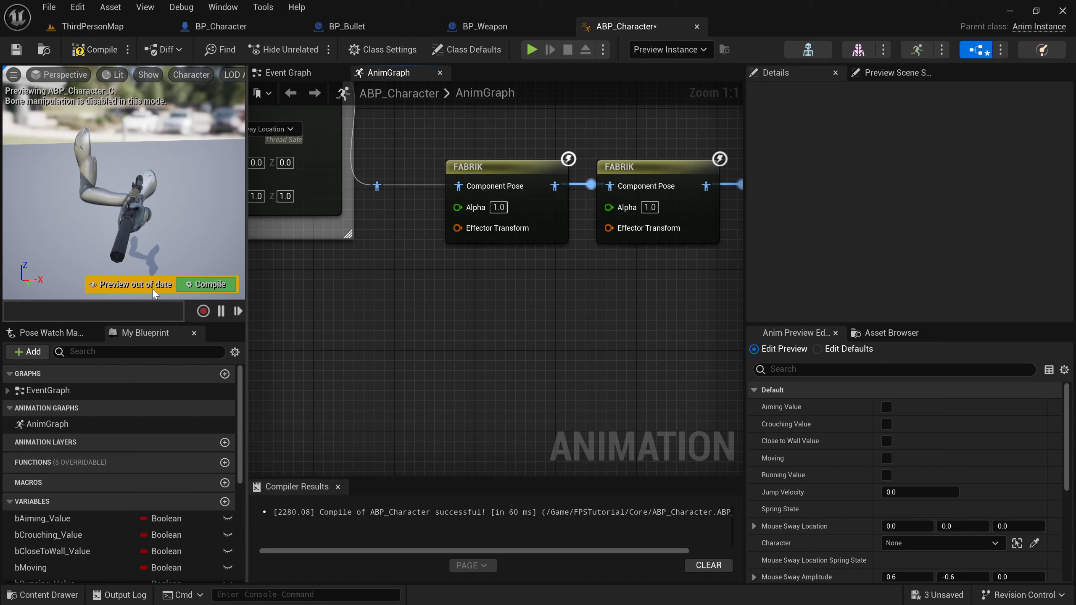
click(182, 284)
key(ctrl+s)
Step: Examine the blue chamfer cubes in ThirdPersonMap from several angles, focusing on SM_ChamferCube3
click(101, 30)
right_drag(491, 275, 476, 264)
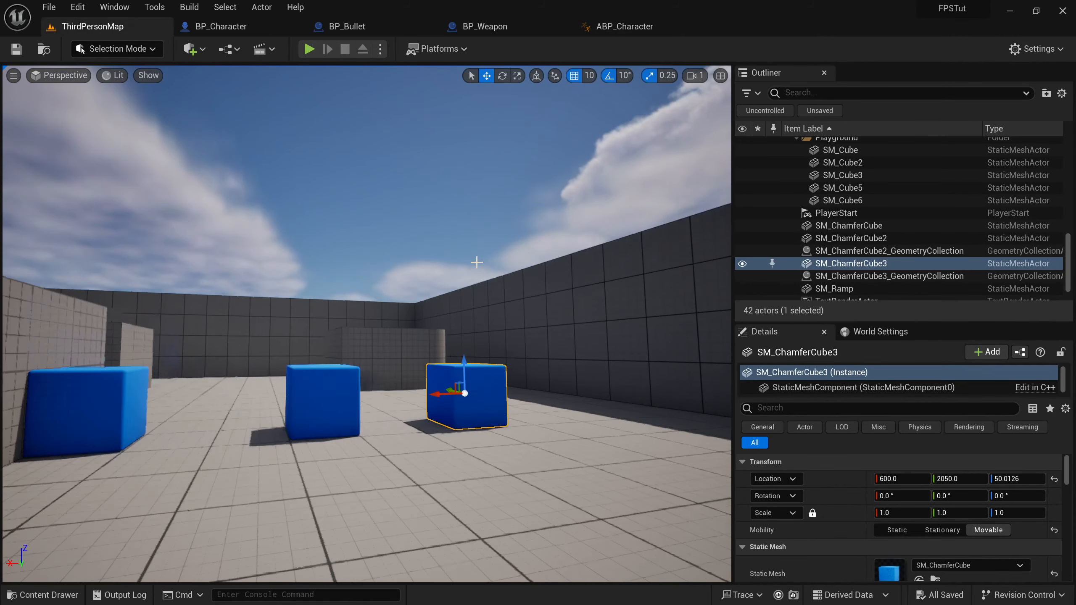
key(f)
alt+drag(476, 263, 516, 305)
scroll(516, 305, down, 5)
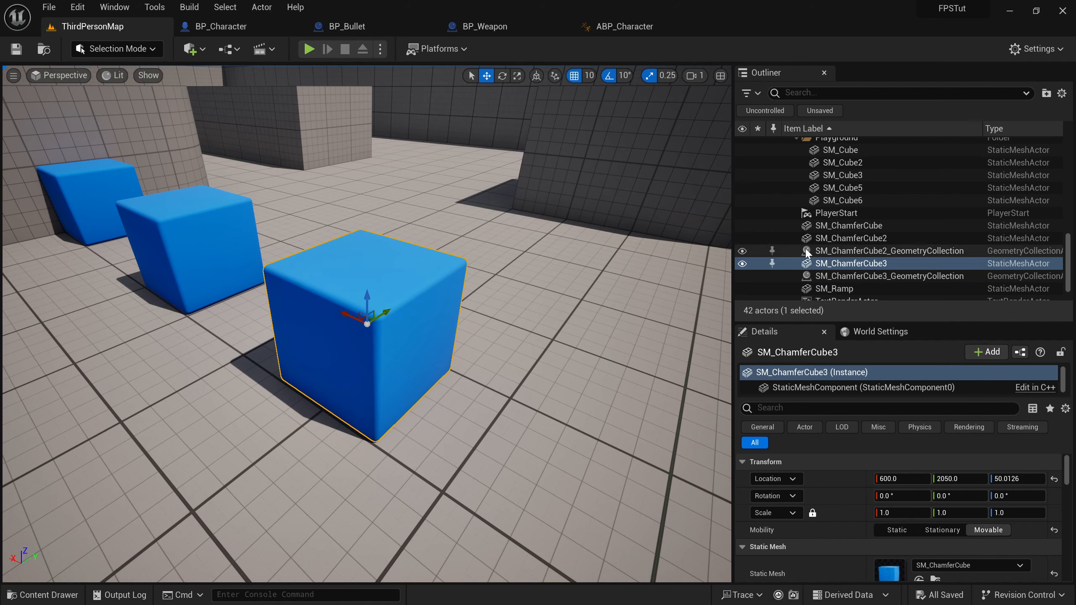
right_drag(422, 224, 396, 211)
scroll(422, 224, down, 3)
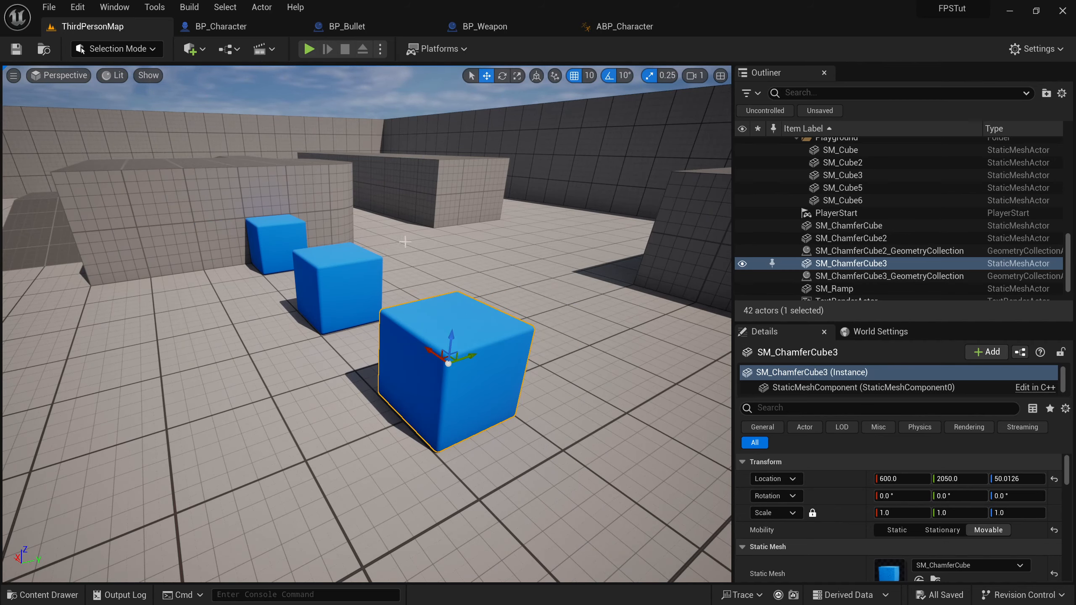
key(d)
right_drag(405, 241, 475, 252)
key(s)
key(a)
key(e)
key(d)
key(a)
key(q)
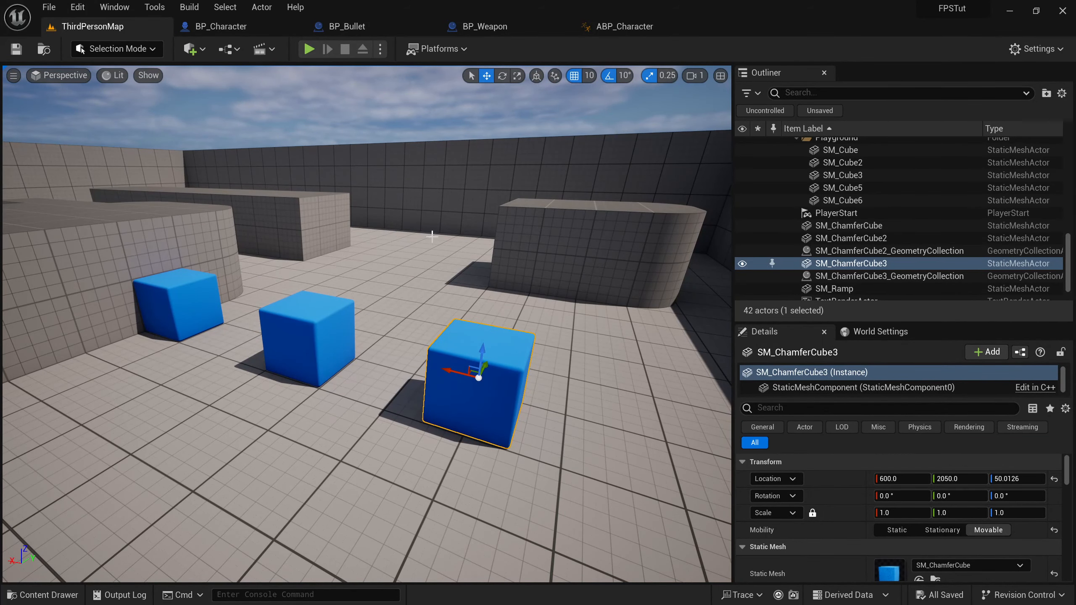
Step: Switch the level editor to Fracture mode and widen its tool palette
click(128, 49)
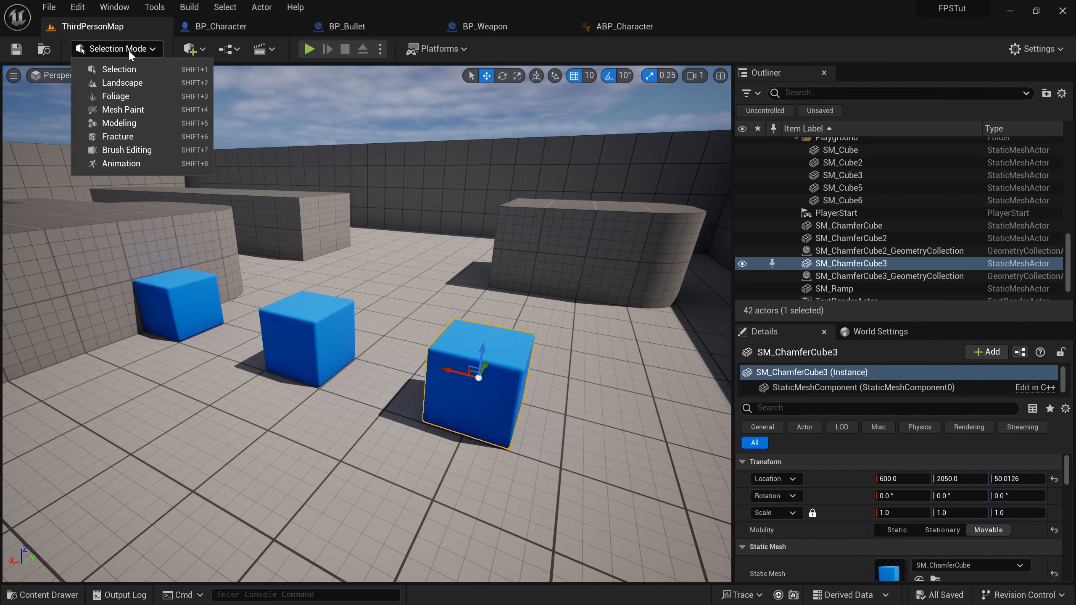
click(123, 137)
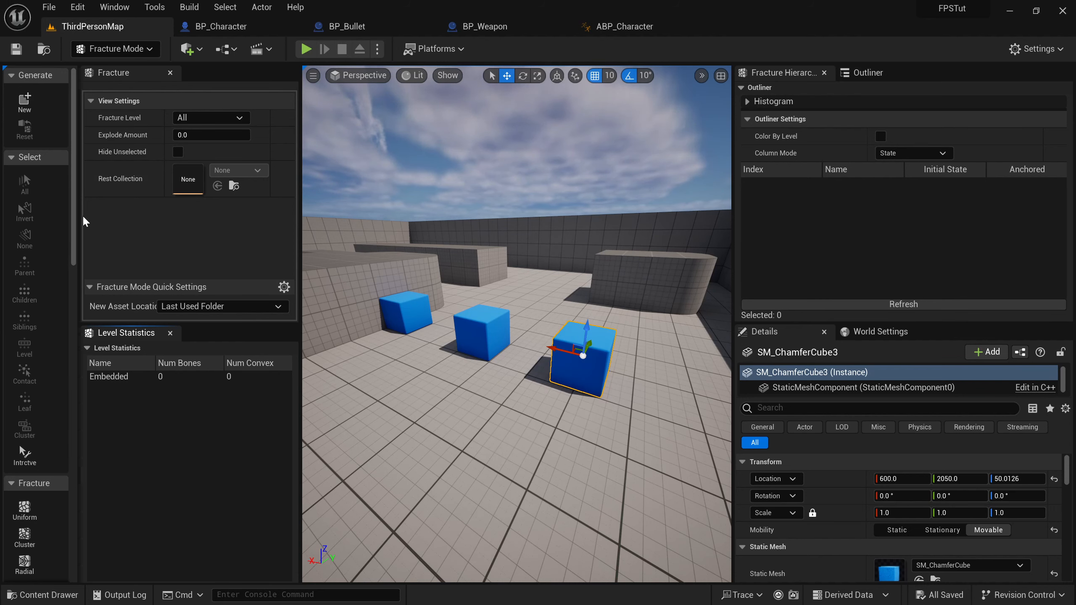
drag(79, 234, 122, 206)
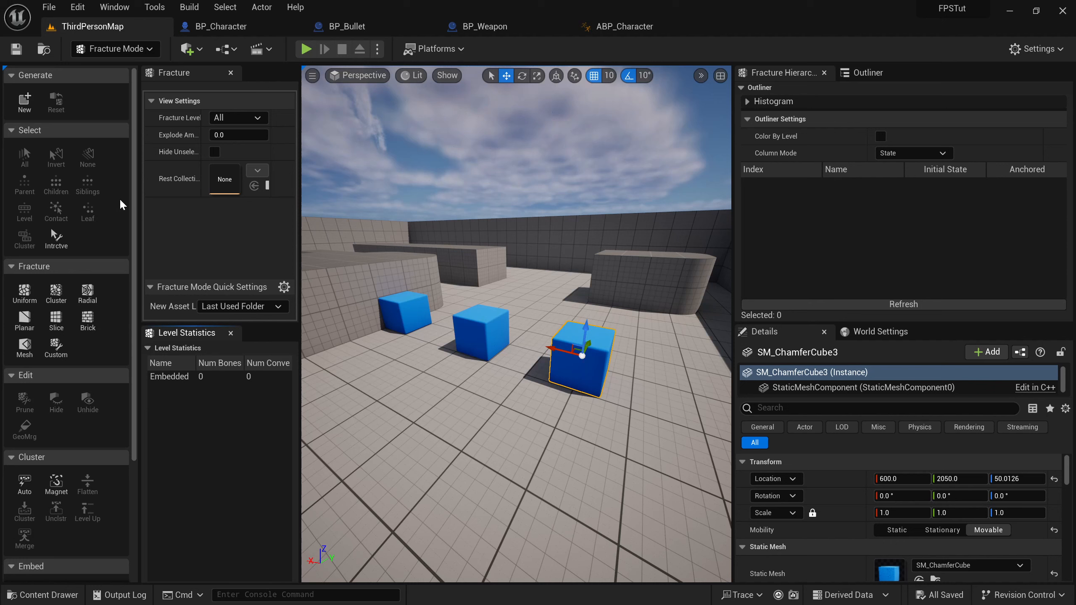
Step: Start a new geometry collection from SM_ChamferCube3 and create a Chaos folder inside FPSTutorial as its destination
click(24, 102)
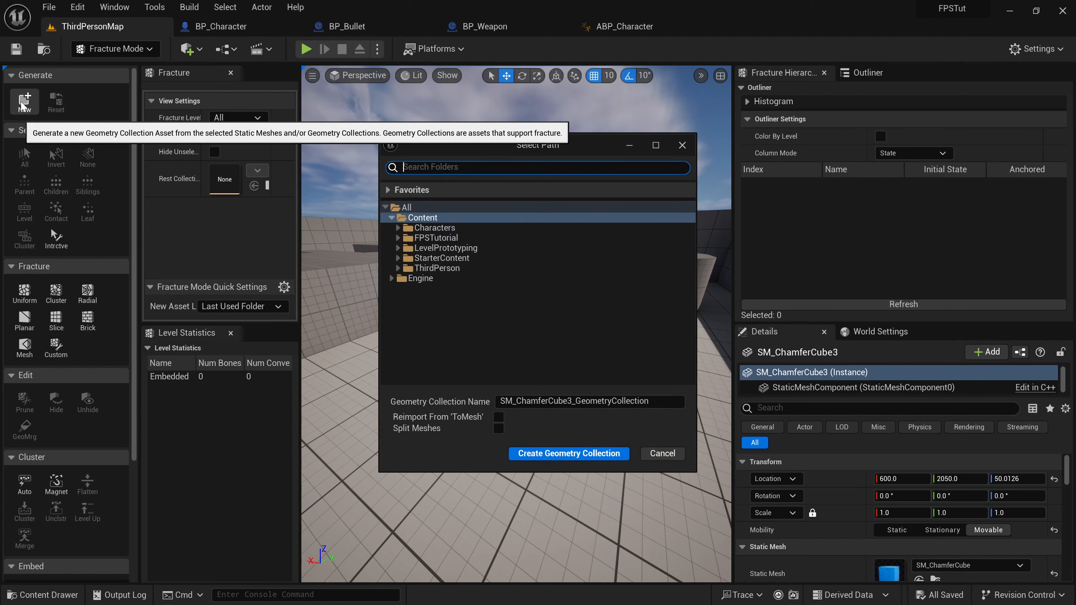
drag(479, 160, 477, 178)
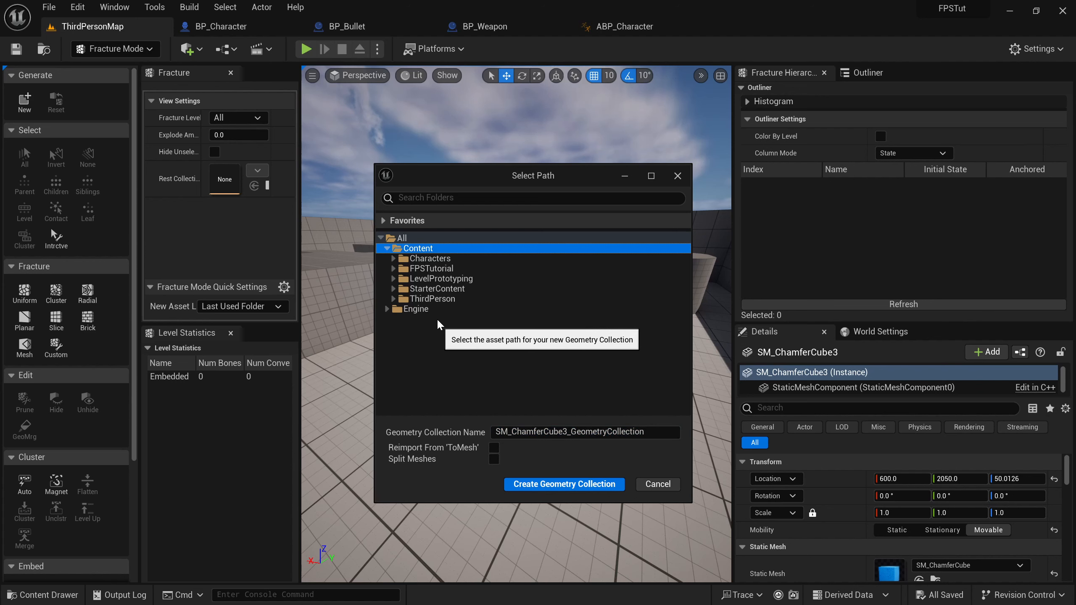
double_click(423, 270)
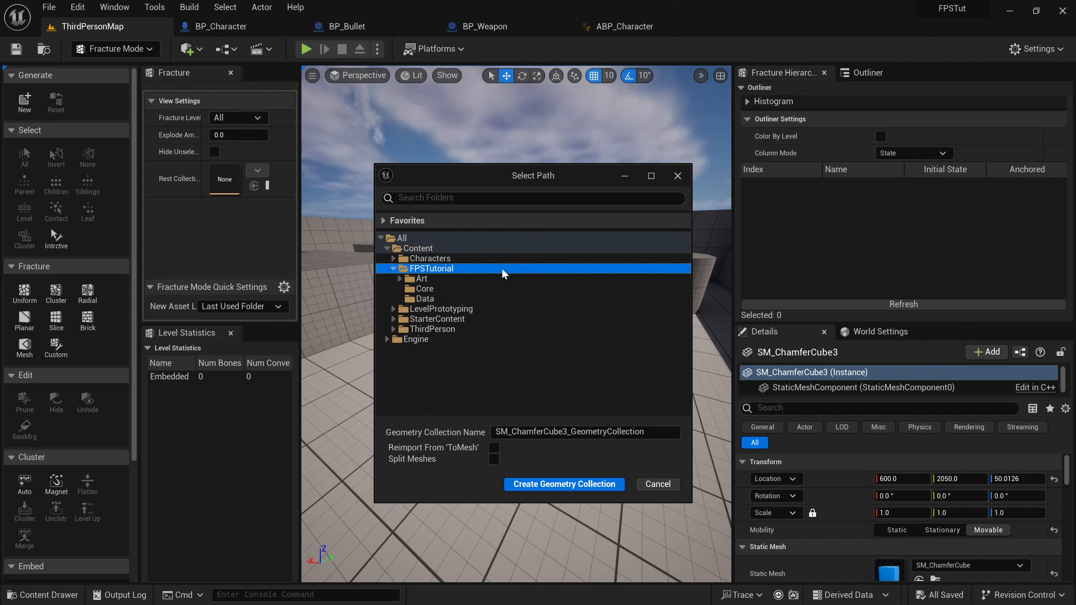
right_click(443, 273)
click(478, 279)
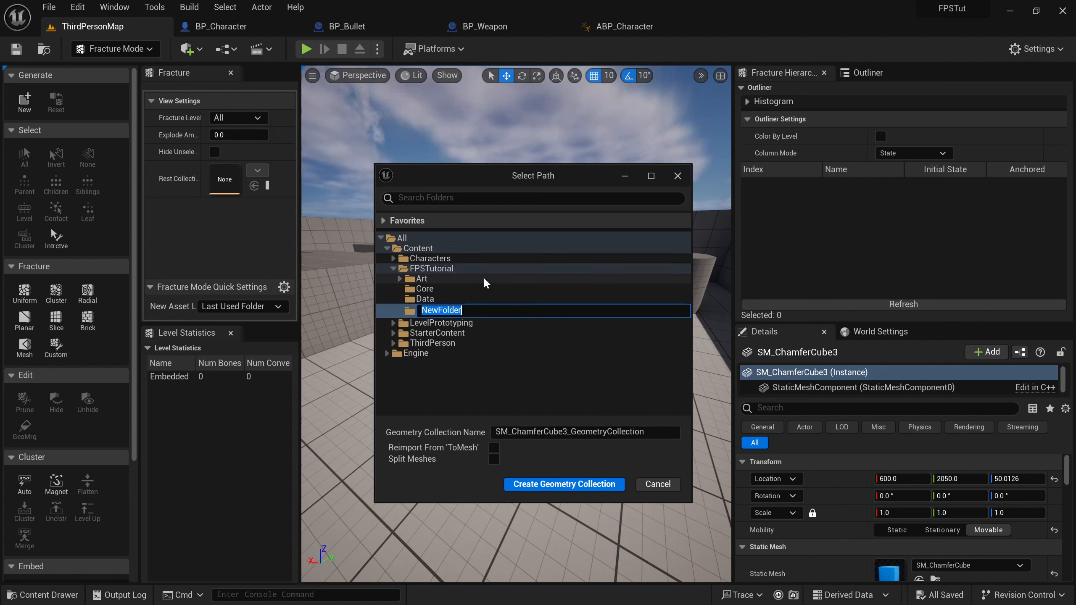
text(Chaos)
key(Return)
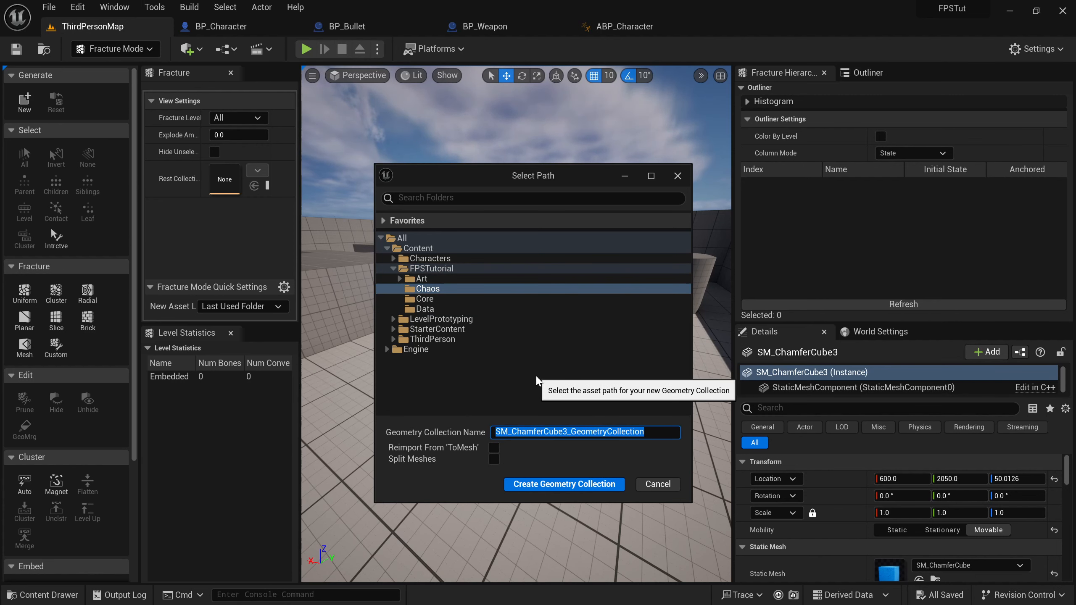
Step: Name the geometry collection SM_Cube_Geometry and create it in the Chaos folder
text(SM_Cube_Geometry)
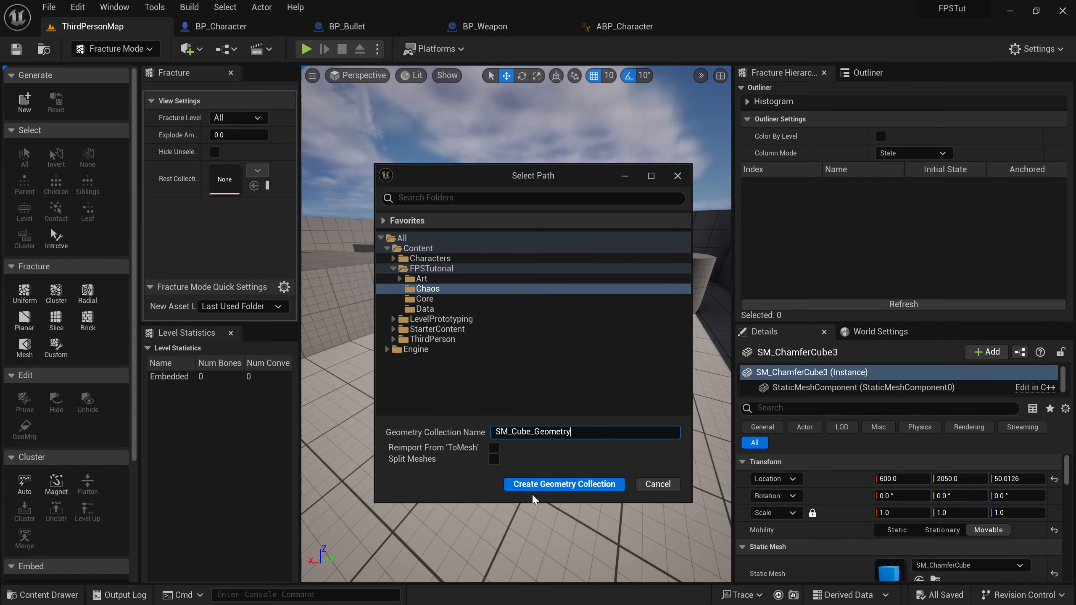
click(551, 488)
key(f)
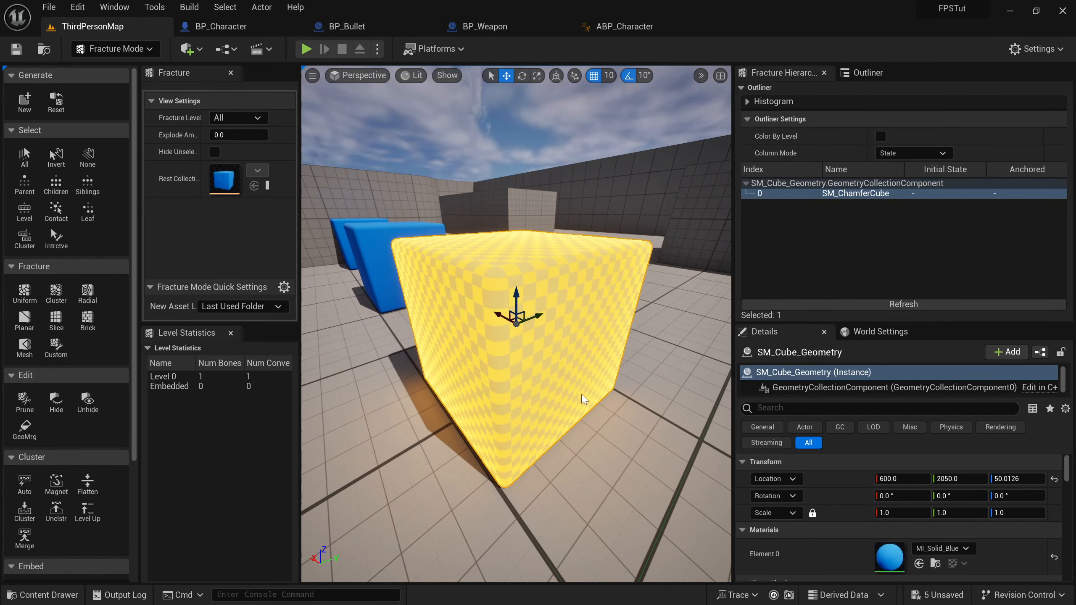
Step: Fracture SM_Cube_Geometry with the Cluster Voronoi pattern, keeping its default cluster and site settings
scroll(591, 272, down, 4)
alt+drag(469, 186, 426, 192)
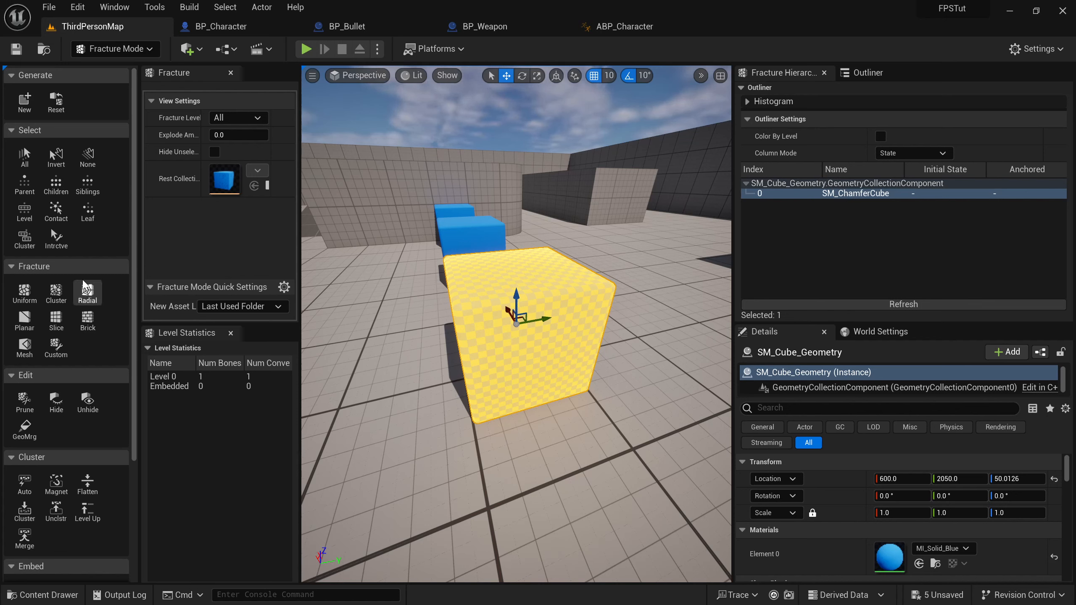
scroll(84, 282, down, 1)
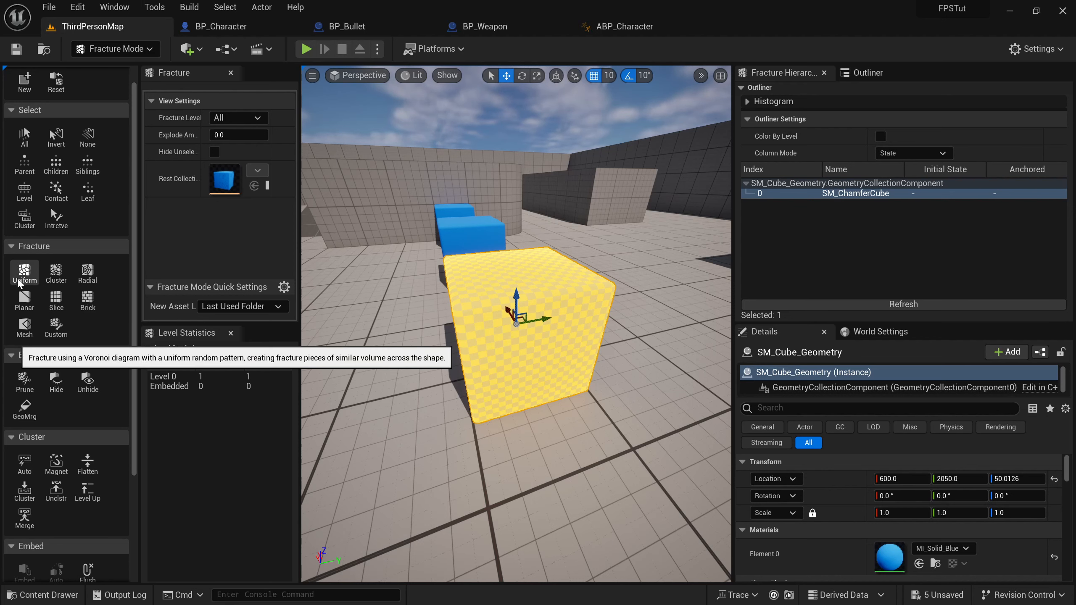
click(58, 275)
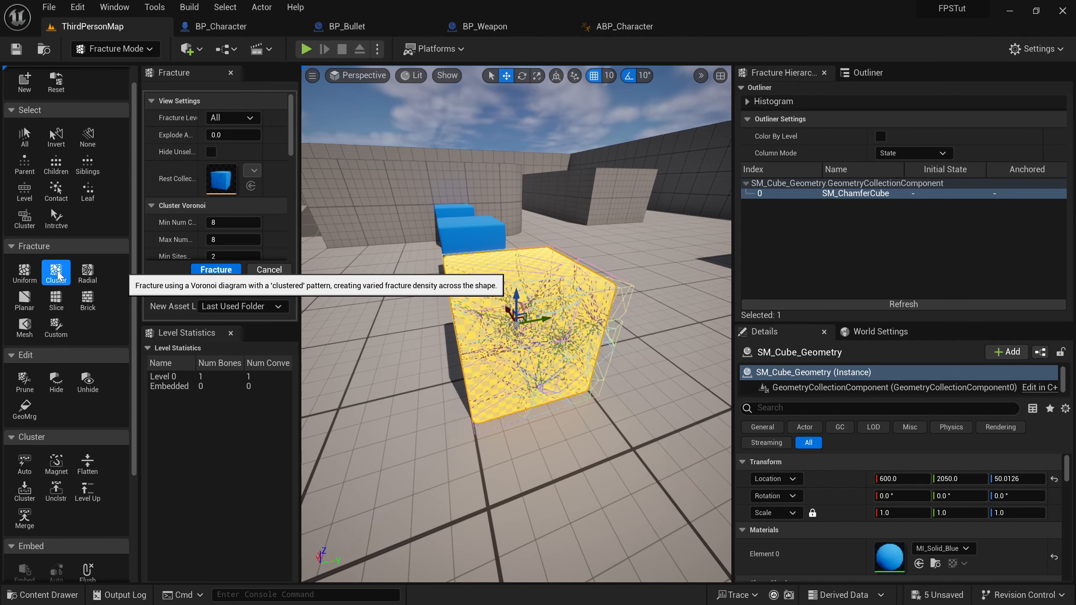
alt+drag(580, 215, 640, 218)
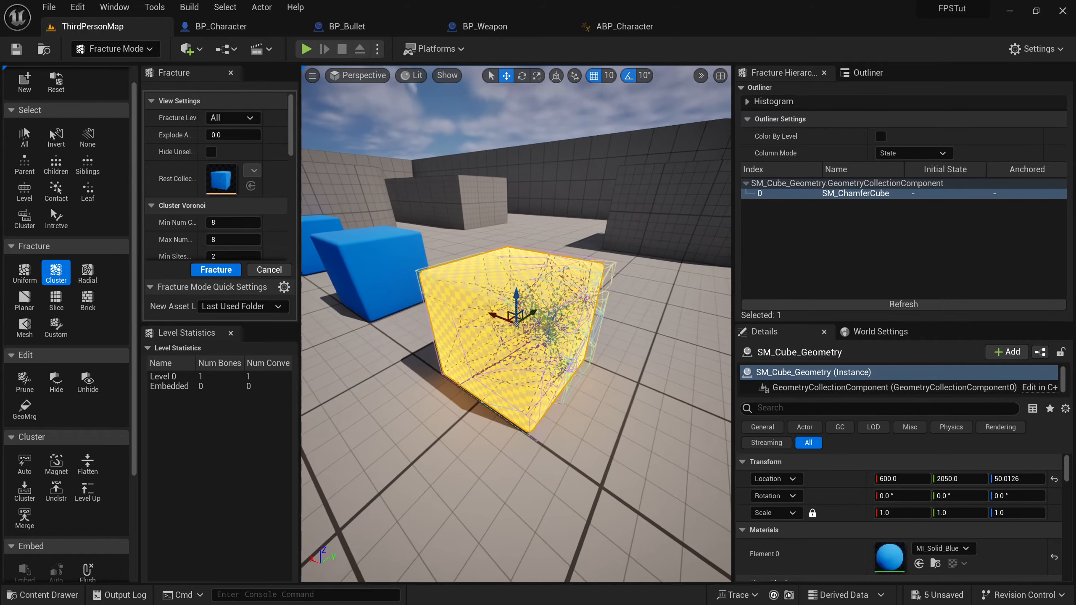
scroll(568, 242, up, 4)
alt+drag(568, 242, 479, 272)
alt+drag(620, 242, 462, 252)
scroll(619, 242, down, 3)
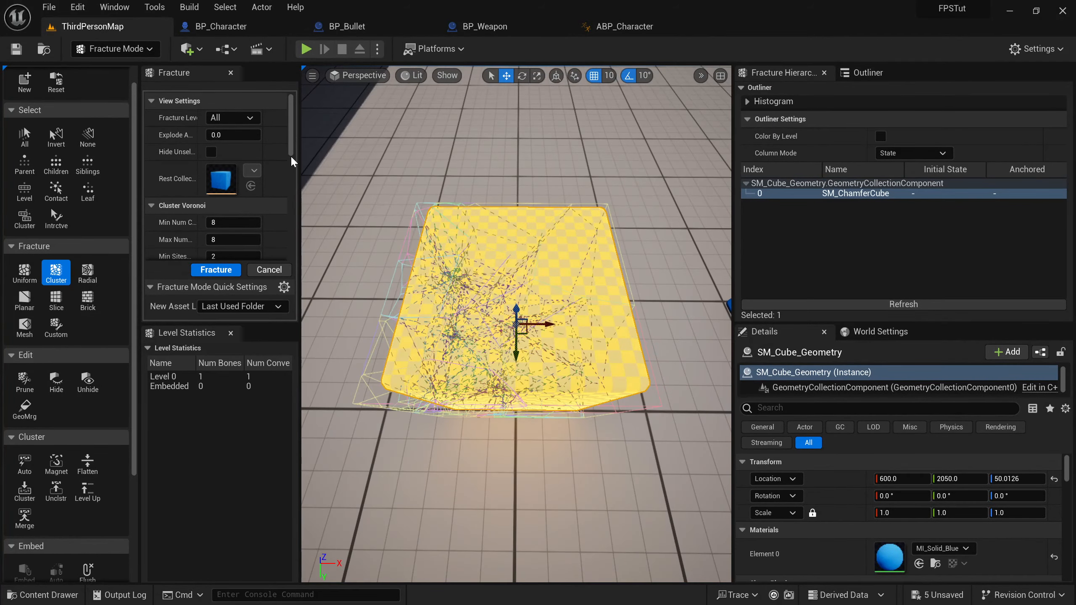
mouse_move(231, 135)
mouse_down()
mouse_move(267, 135)
mouse_move(231, 135)
mouse_up()
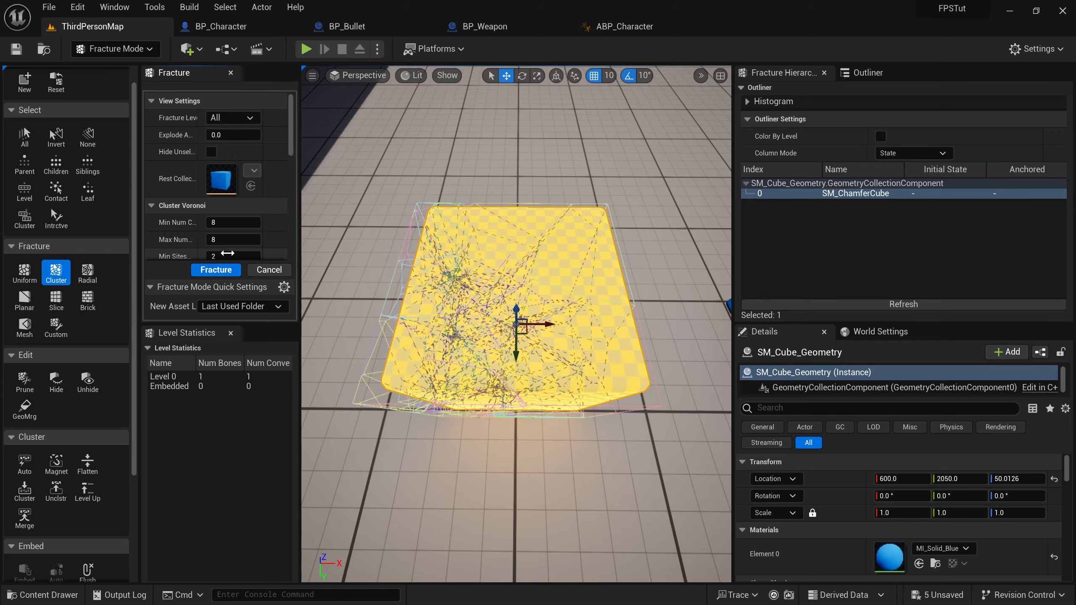
scroll(234, 178, down, 2)
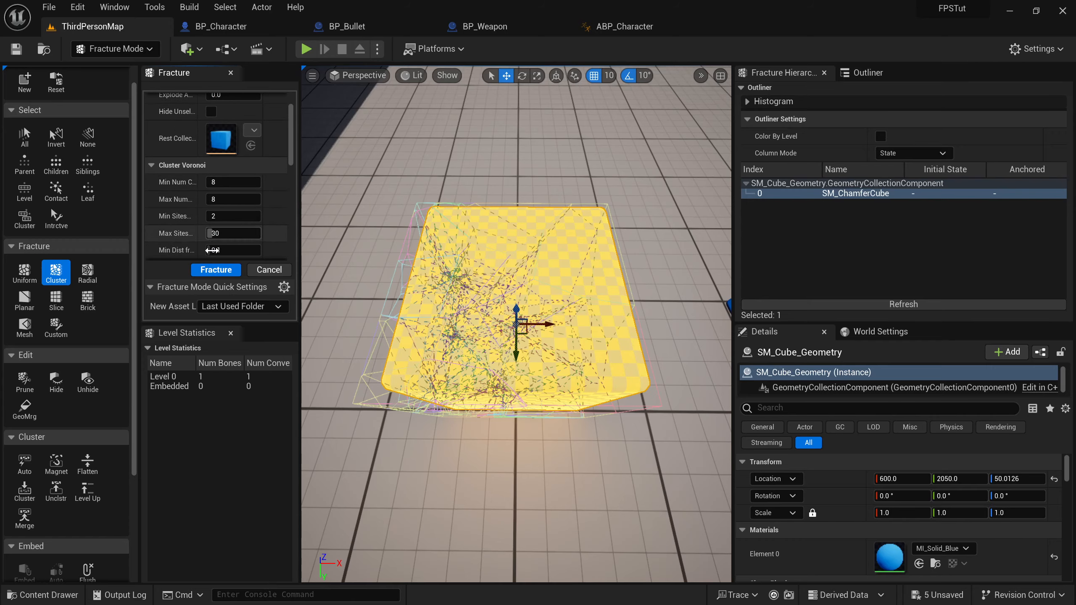
click(216, 270)
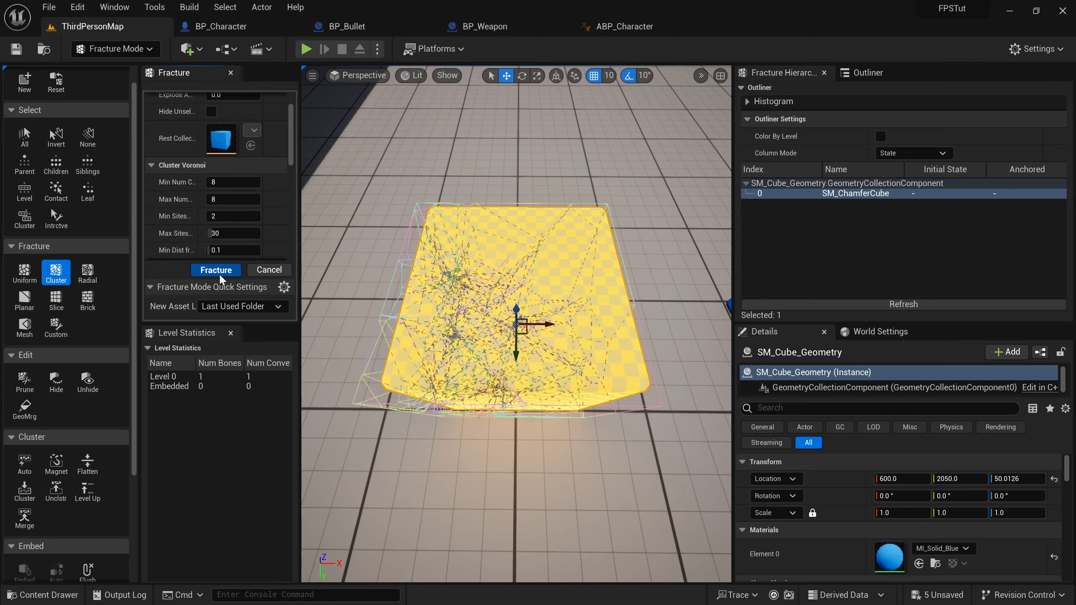
Step: Examine the fractured cube's bone list and its Level 1 statistics, and look at the pieces from several angles
right_drag(517, 424, 449, 419)
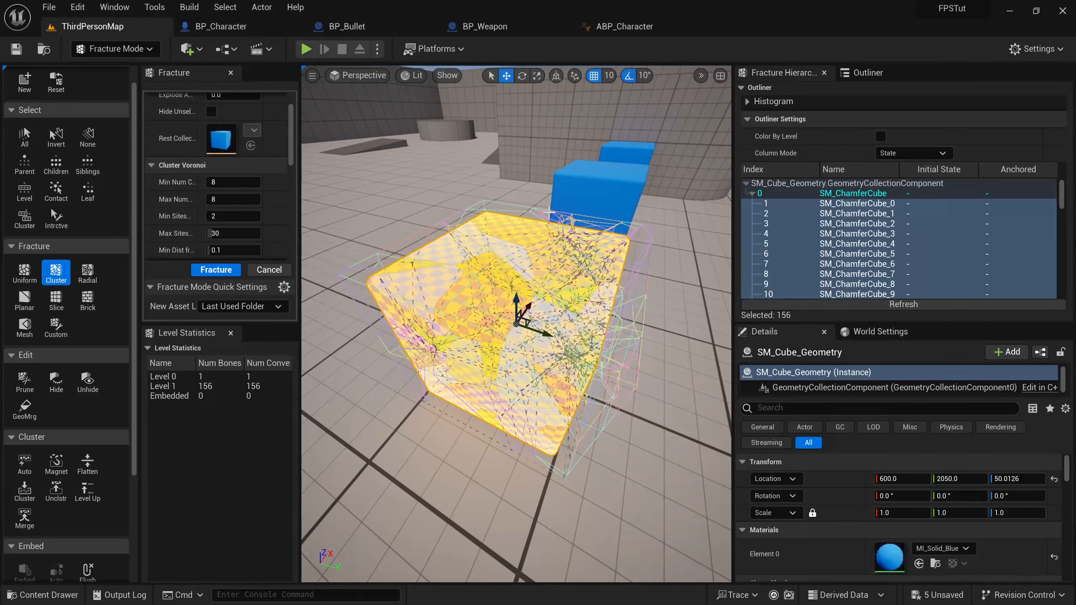
scroll(891, 223, down, 3)
scroll(873, 233, down, 2)
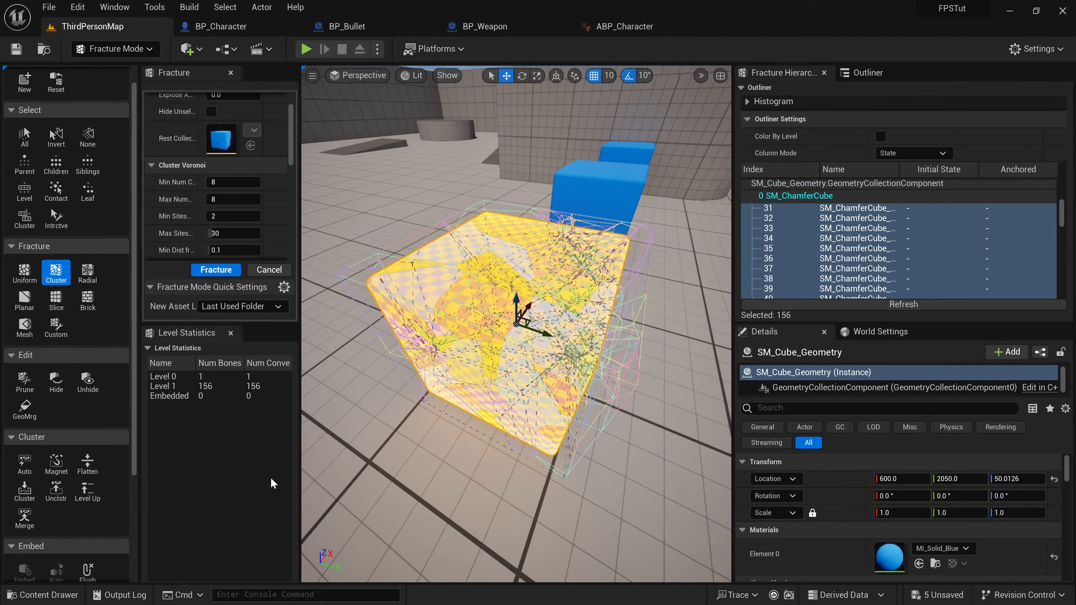
click(199, 387)
right_drag(515, 159, 468, 156)
alt+drag(486, 190, 522, 163)
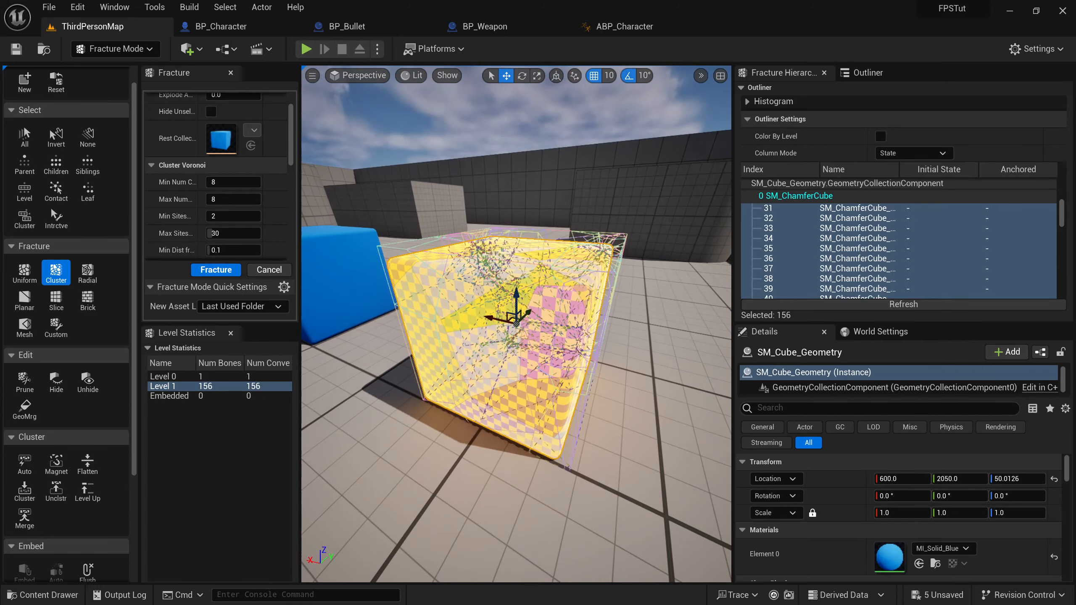
Step: Set the fracture view's Explode Amount to 1.0 to spread the cube's pieces apart
scroll(216, 140, up, 2)
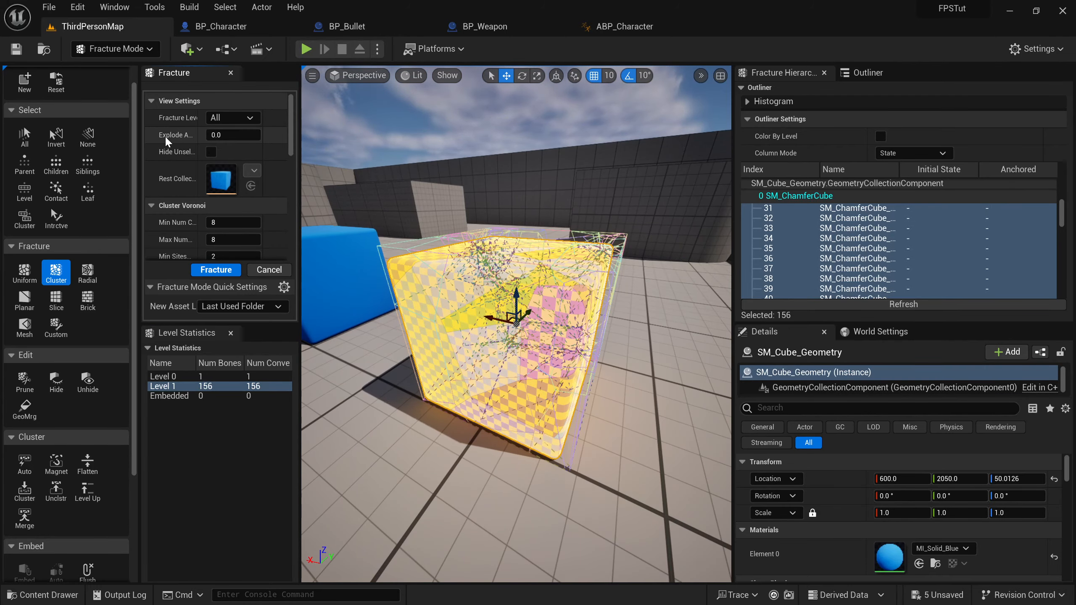
drag(215, 135, 373, 293)
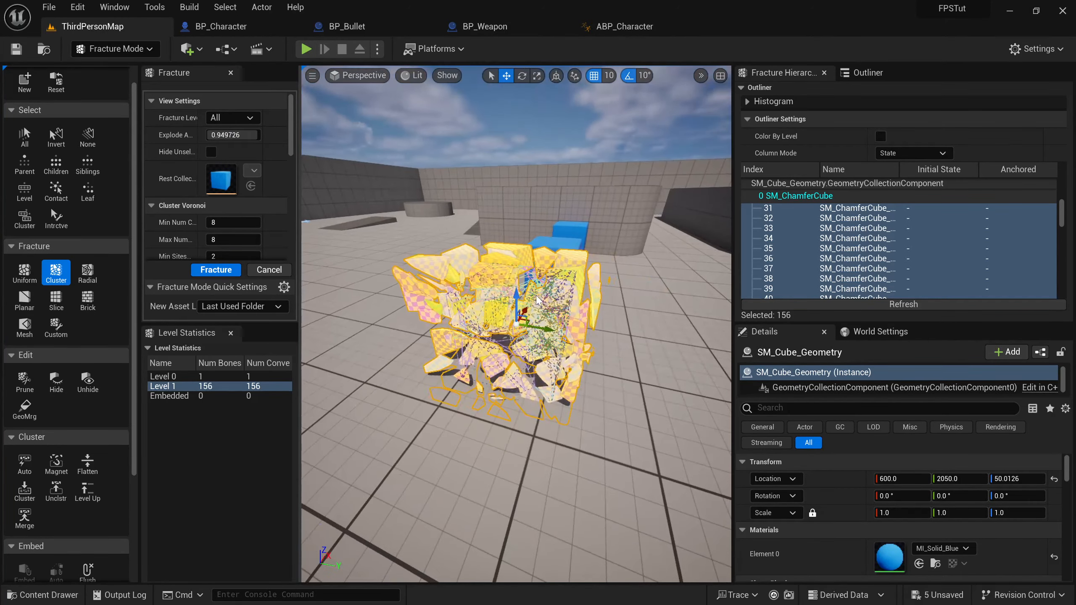
drag(224, 135, 259, 135)
alt+drag(645, 270, 555, 267)
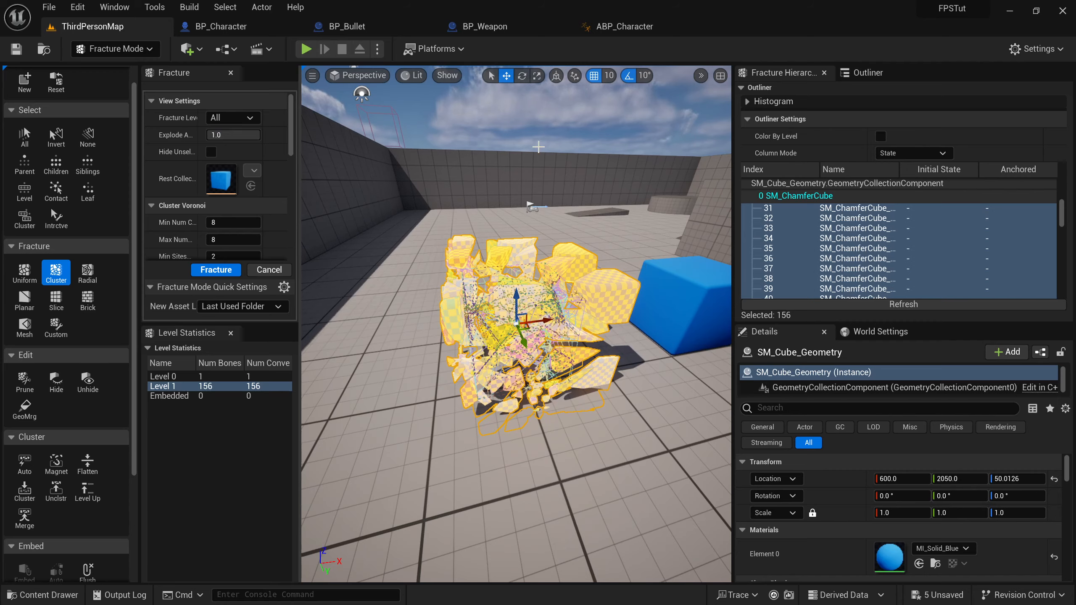
Step: Set the fracture view's Explode Amount to 0.0 for SM_Cube_Geometry and return to Selection mode
click(129, 50)
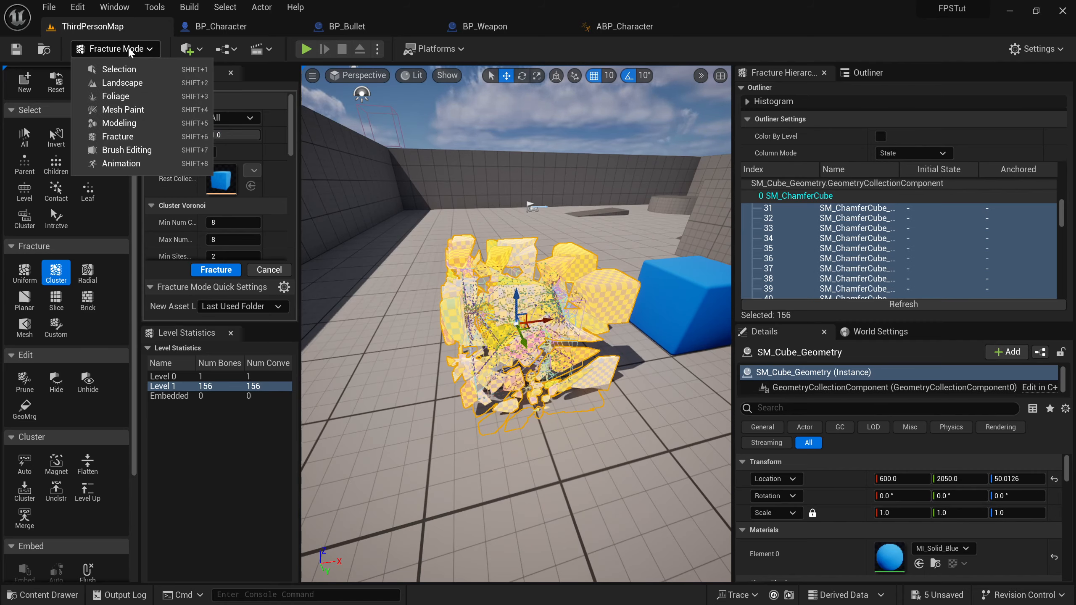
click(117, 71)
alt+drag(397, 187, 559, 186)
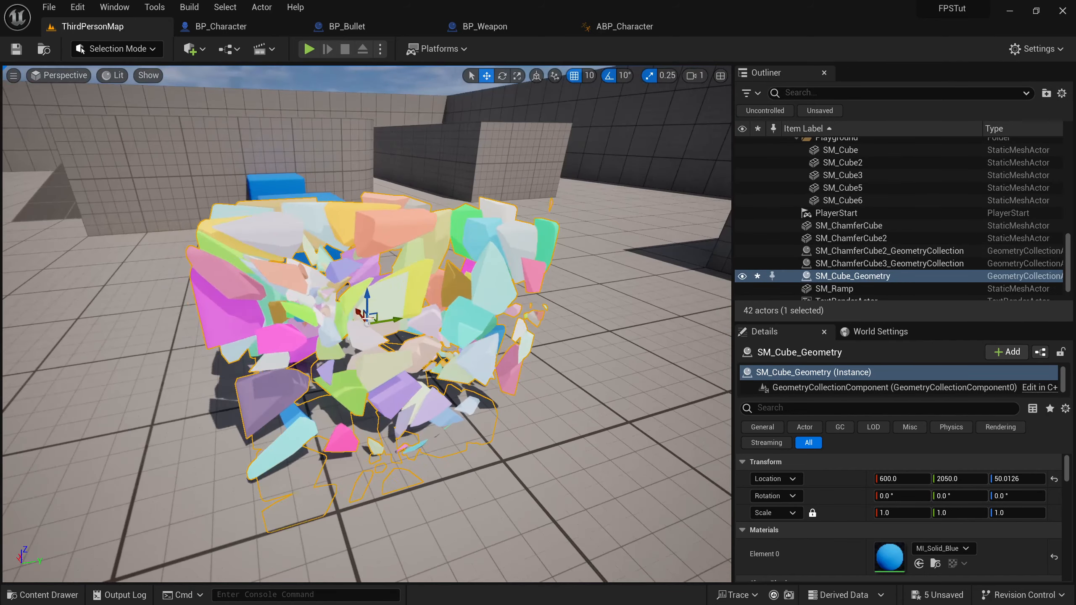
click(95, 49)
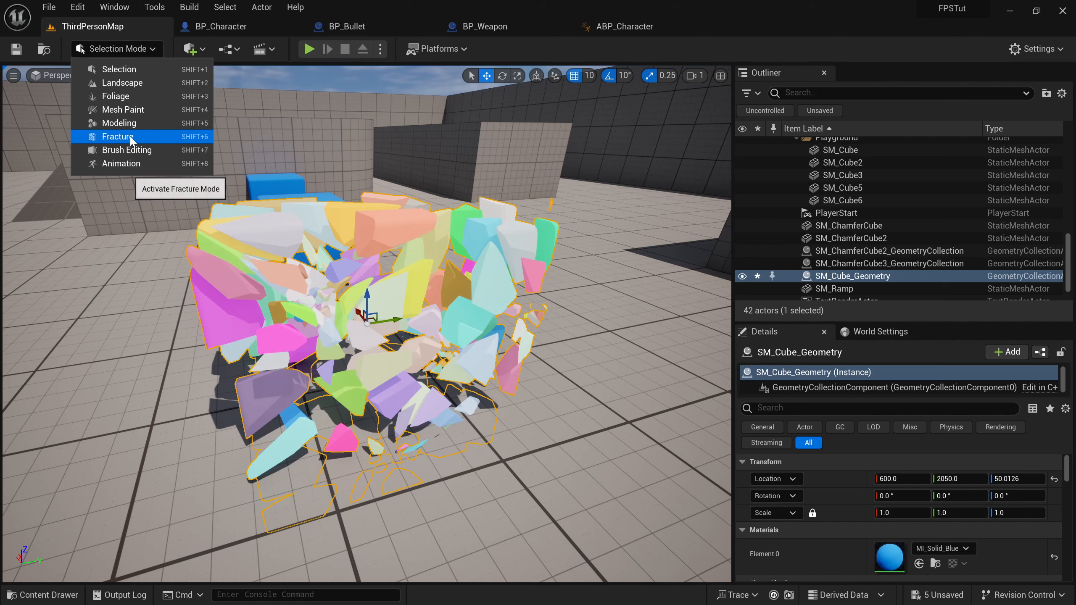
click(118, 137)
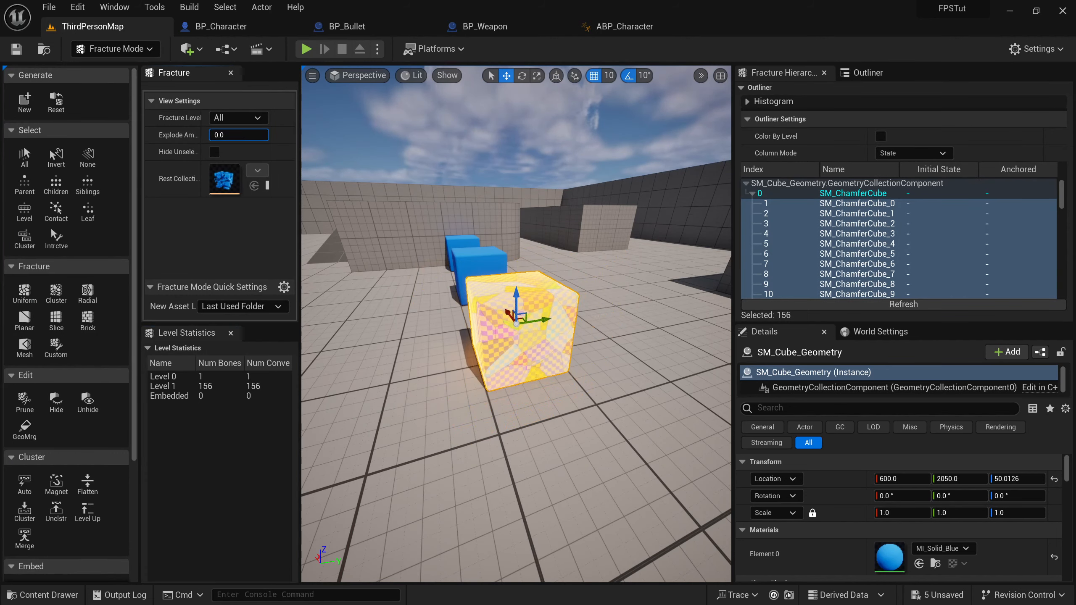
click(116, 49)
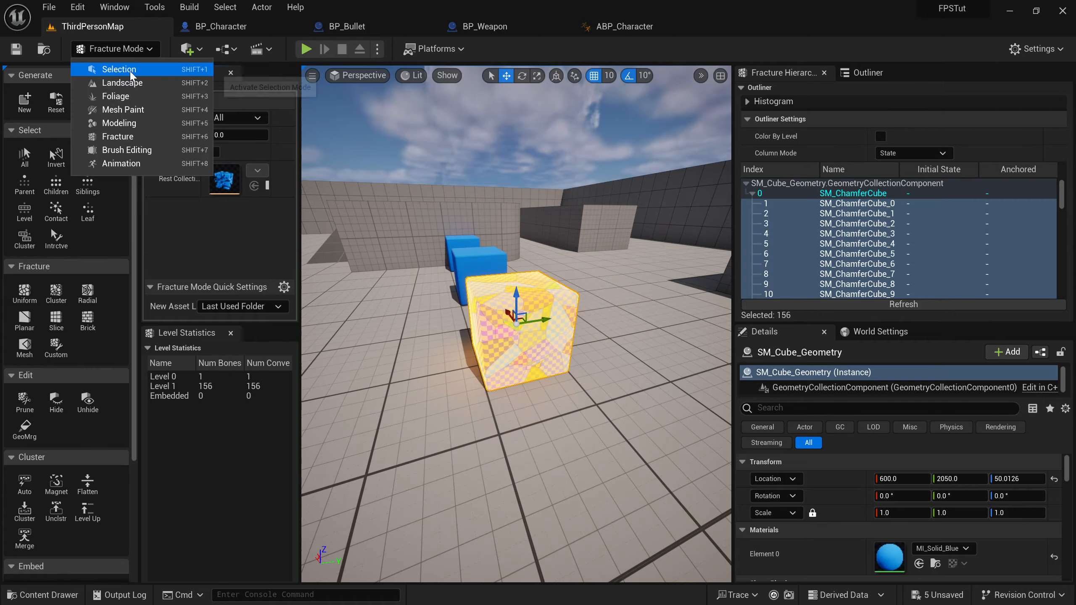
click(119, 70)
key(f)
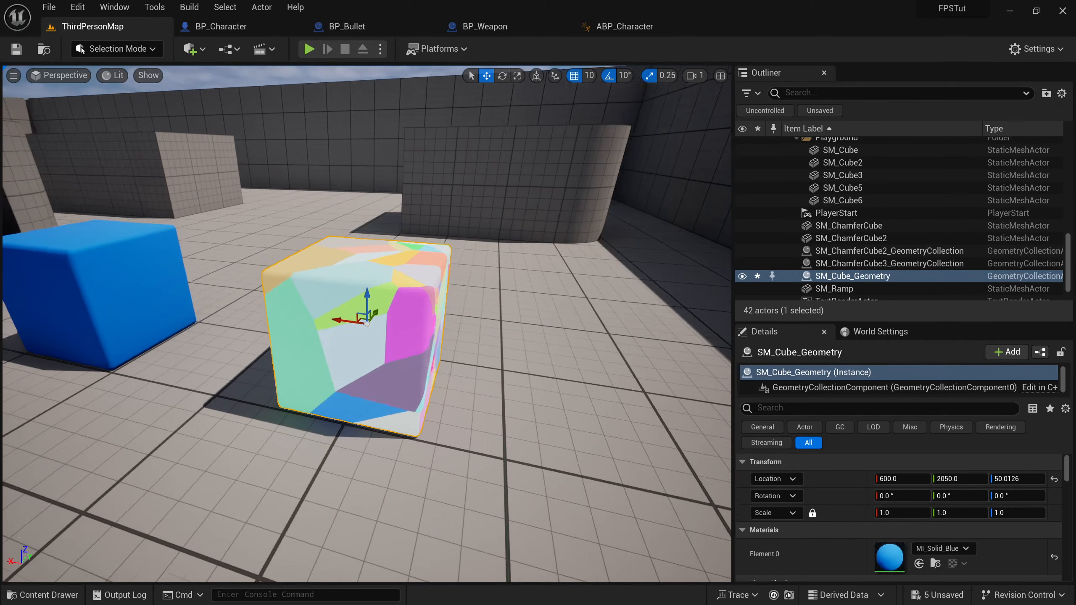
Step: Turn off Show Bone Colors on SM_Cube_Geometry and save all unsaved changes
alt+drag(531, 176, 394, 194)
alt+drag(388, 284, 369, 186)
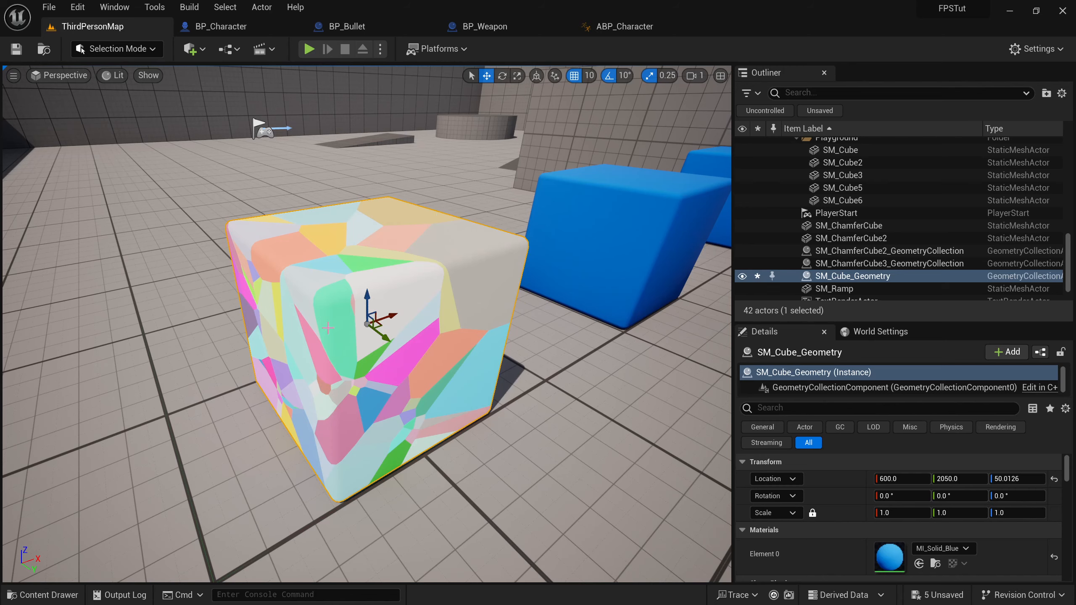
alt+drag(422, 263, 352, 266)
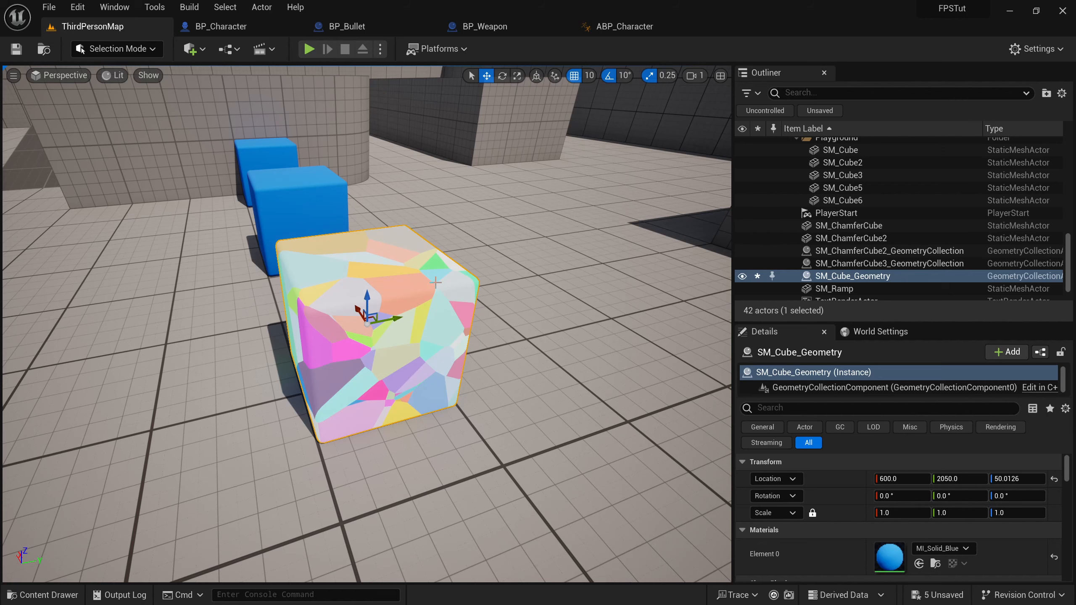
alt+drag(450, 266, 431, 366)
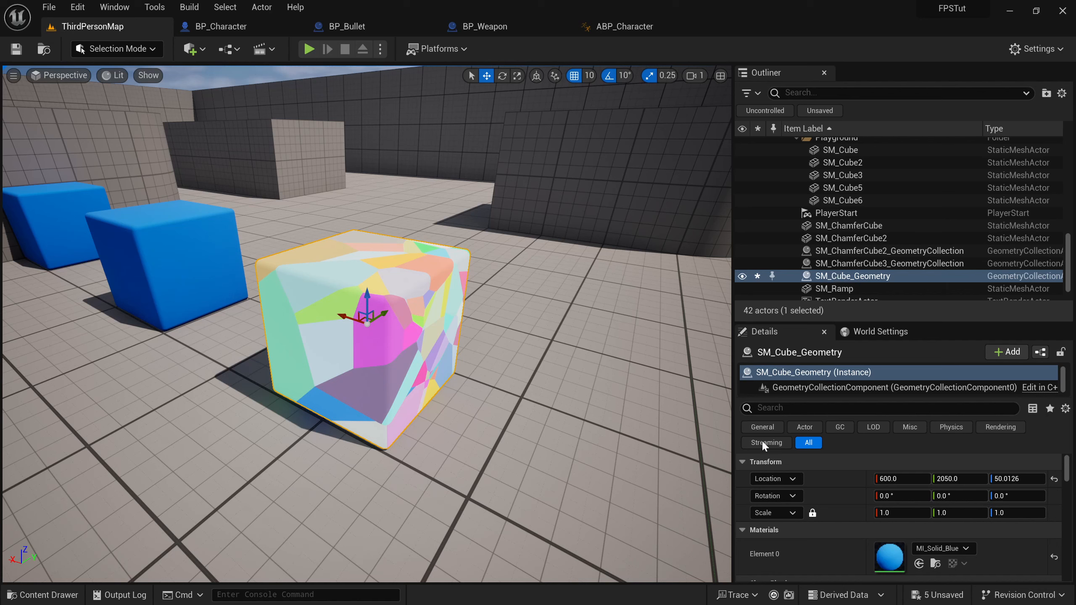
scroll(817, 473, down, 10)
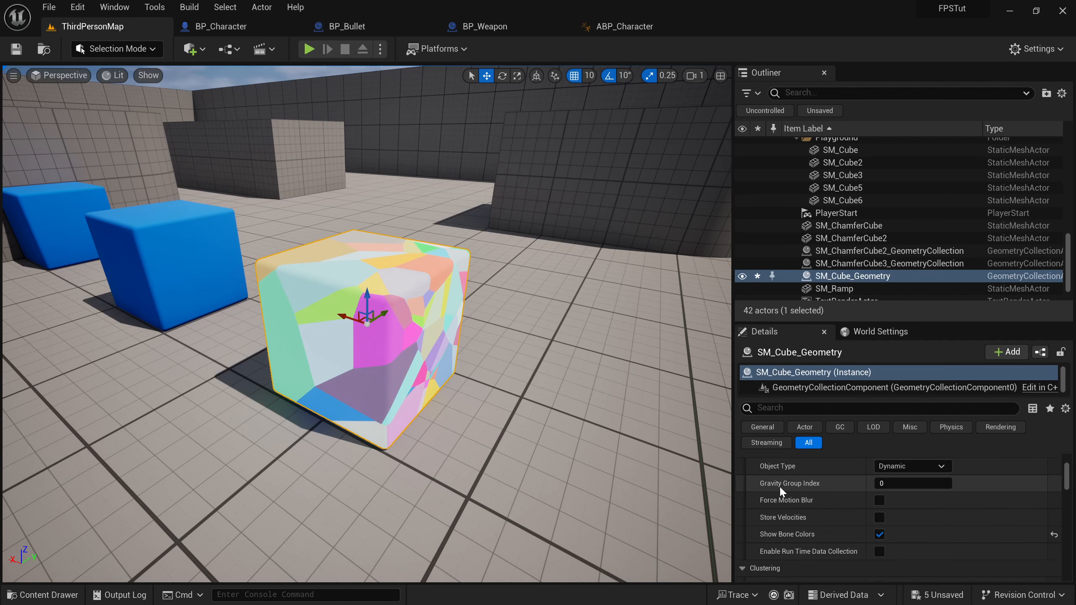
scroll(779, 487, down, 1)
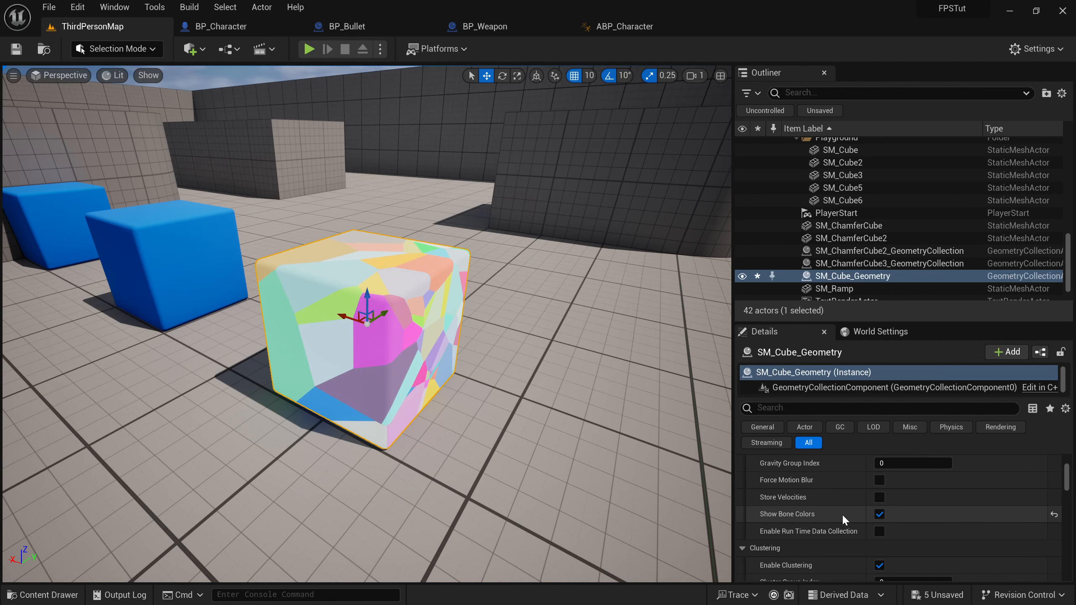
click(880, 516)
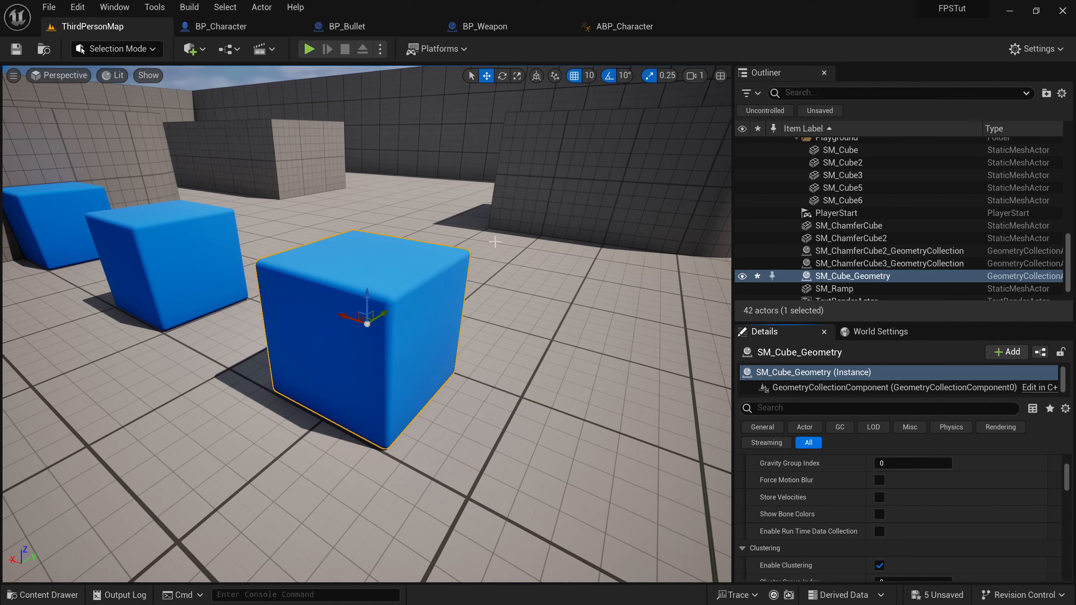
alt+drag(568, 286, 468, 255)
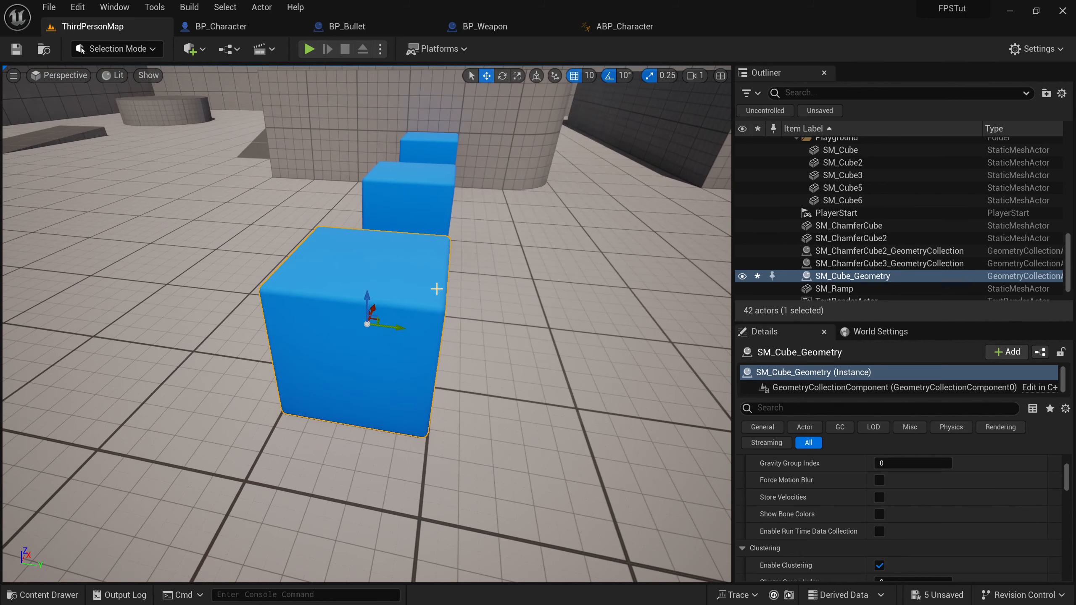
key(ctrl+shift+s)
Step: Compare SM_Cube_Geometry with the neighbouring SM_ChamferCube2 by selecting each in turn, ending on SM_Cube_Geometry
click(413, 195)
click(403, 266)
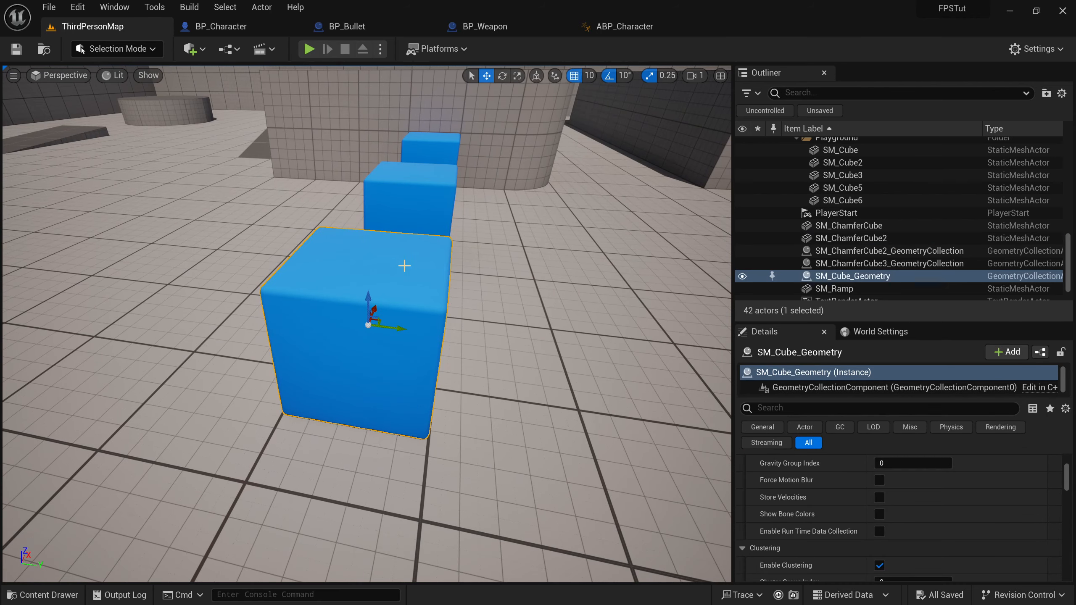
click(417, 194)
click(381, 267)
alt+drag(362, 265, 346, 276)
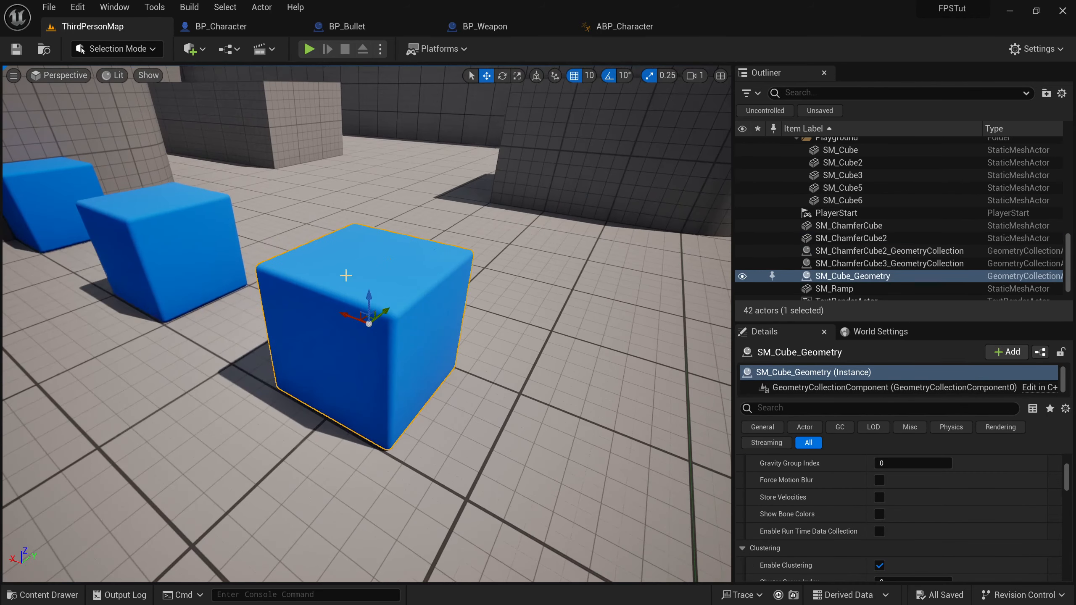
click(156, 235)
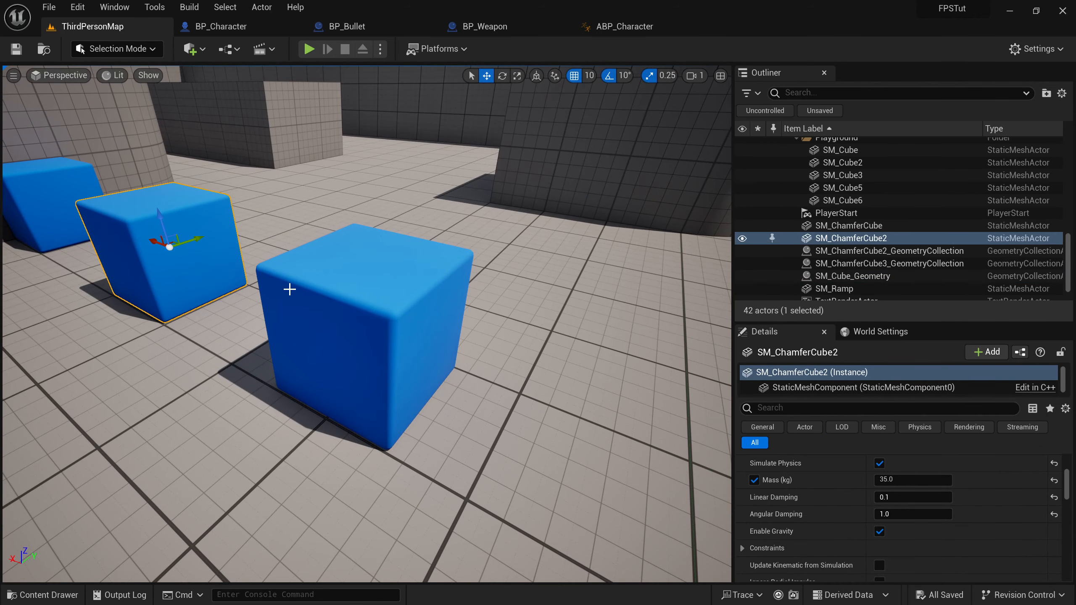
click(305, 290)
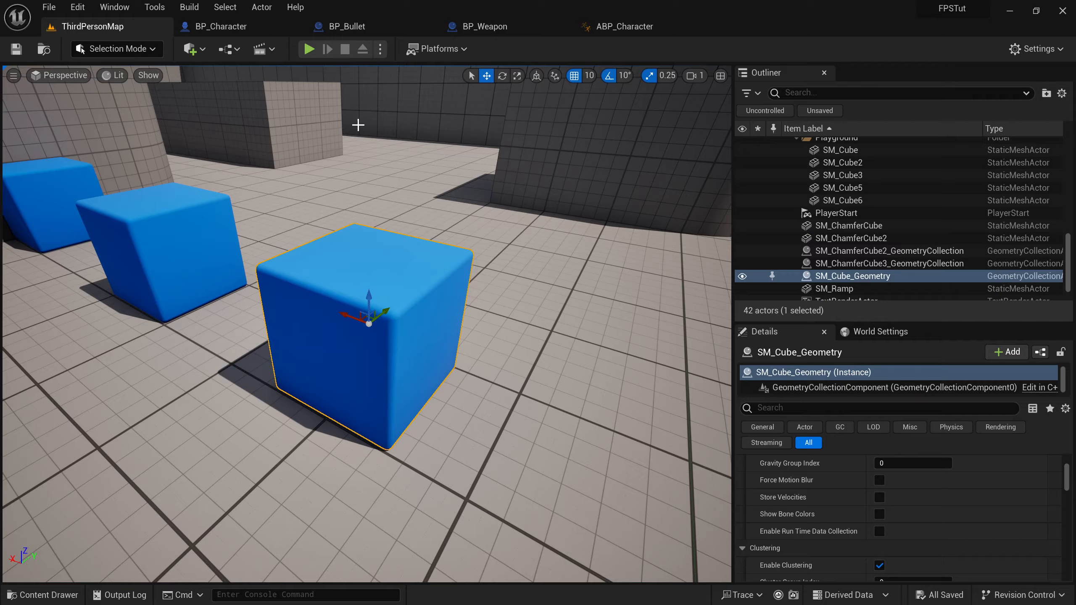
Step: Play the level and shoot repeatedly at the blue cubes to test how they react to bullets
click(309, 49)
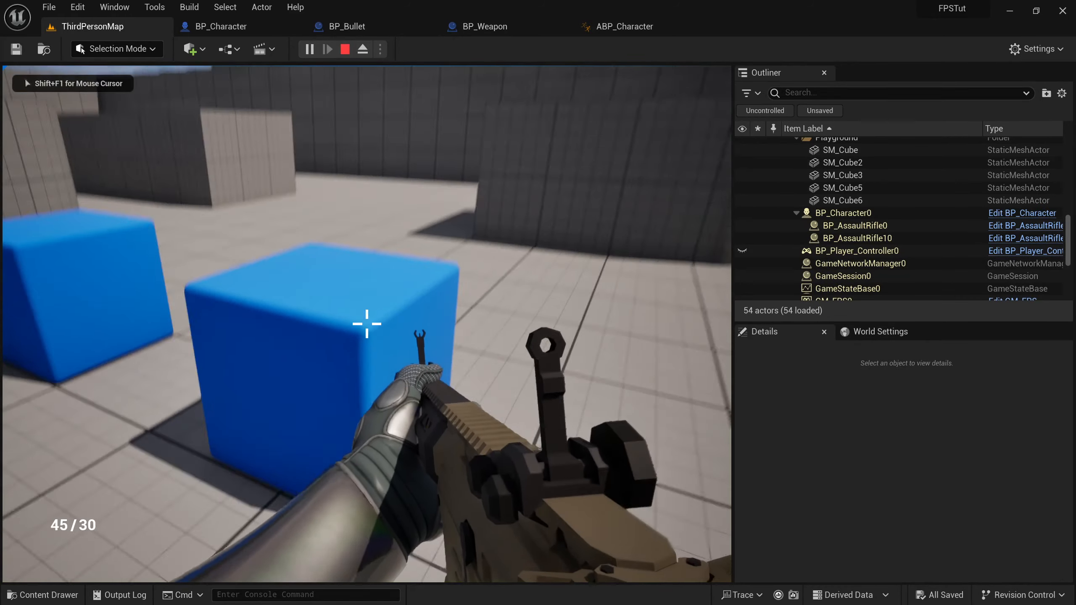
key(s)
click(367, 324)
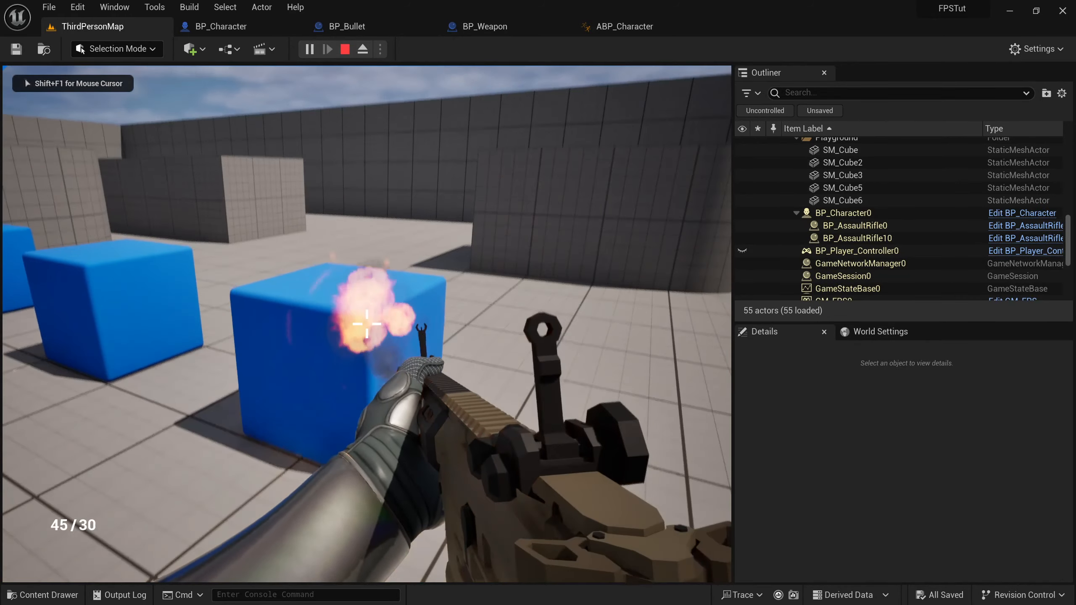
click(367, 324)
click(367, 324)
click(367, 324)
key(d)
click(367, 323)
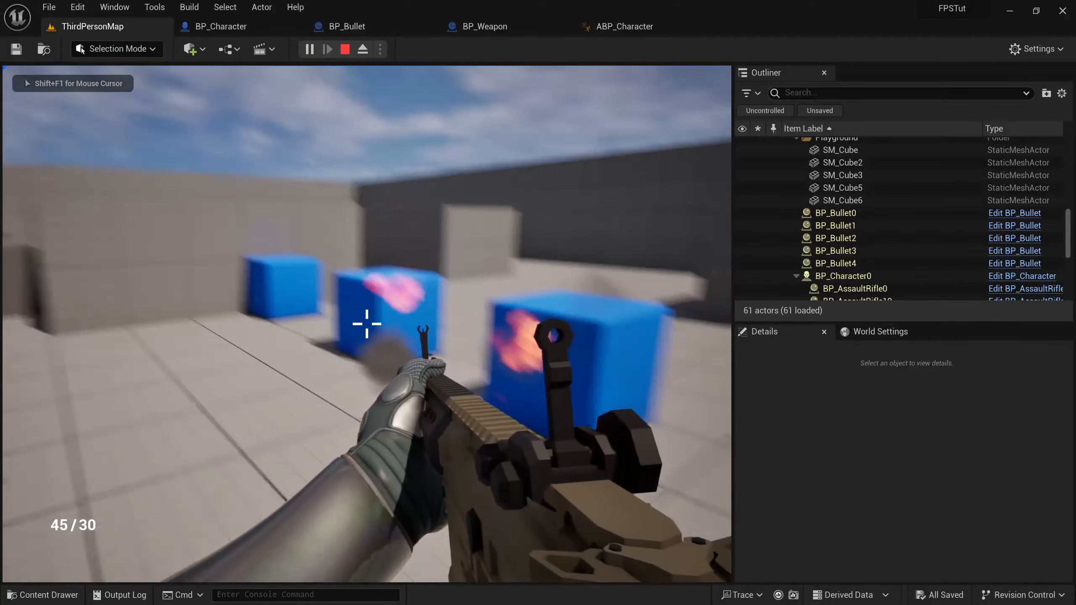
click(367, 324)
click(367, 324)
click(367, 324)
click(367, 324)
click(367, 324)
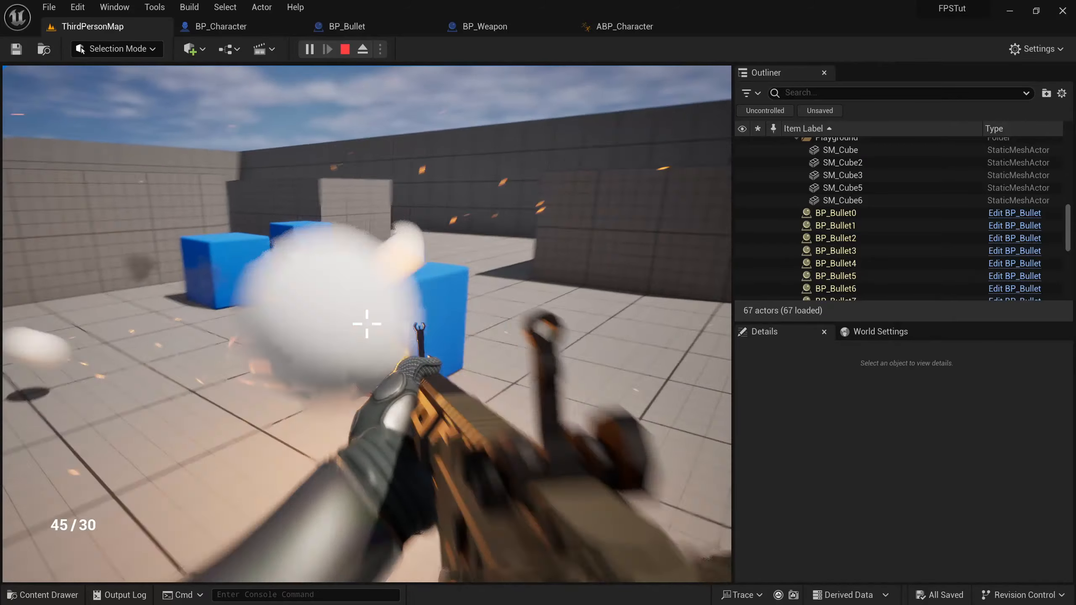
click(367, 324)
click(367, 324)
click(367, 324)
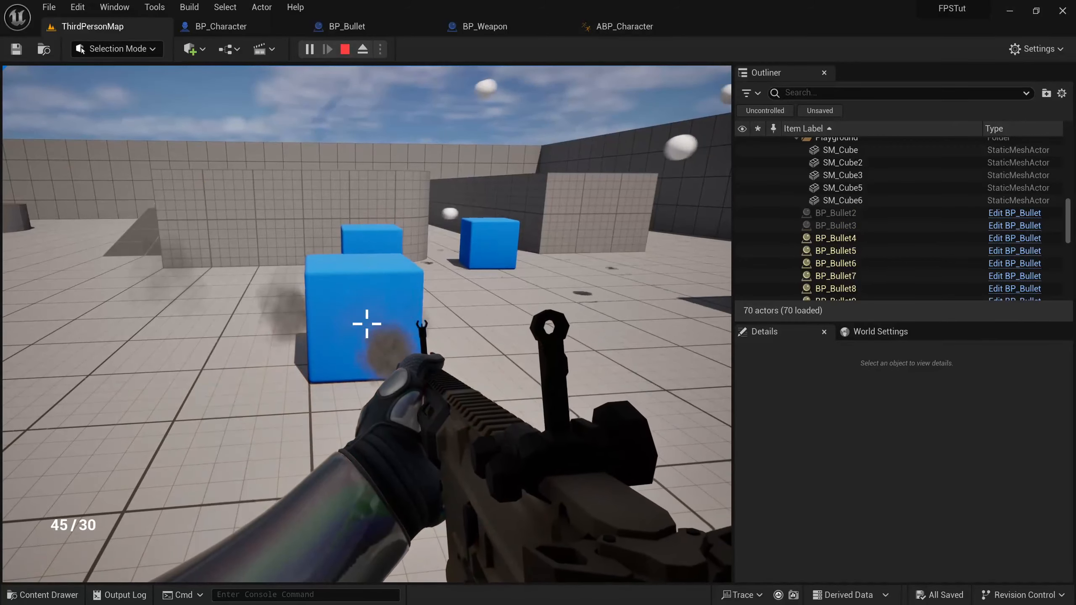
key(a)
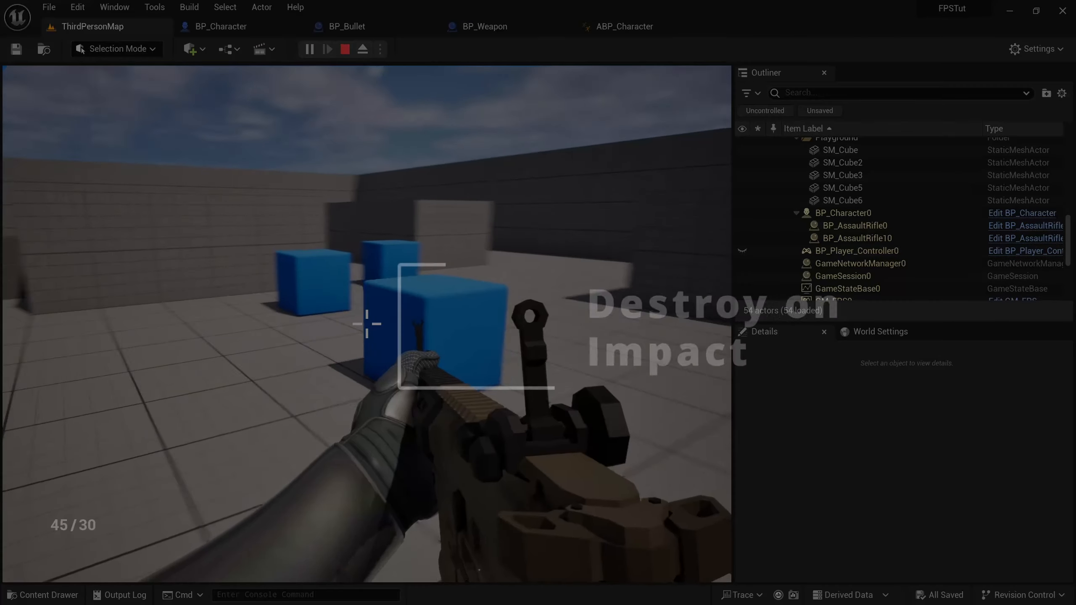
Step: Walk around the blue cubes in the running level to view them, and end the play session
key(d)
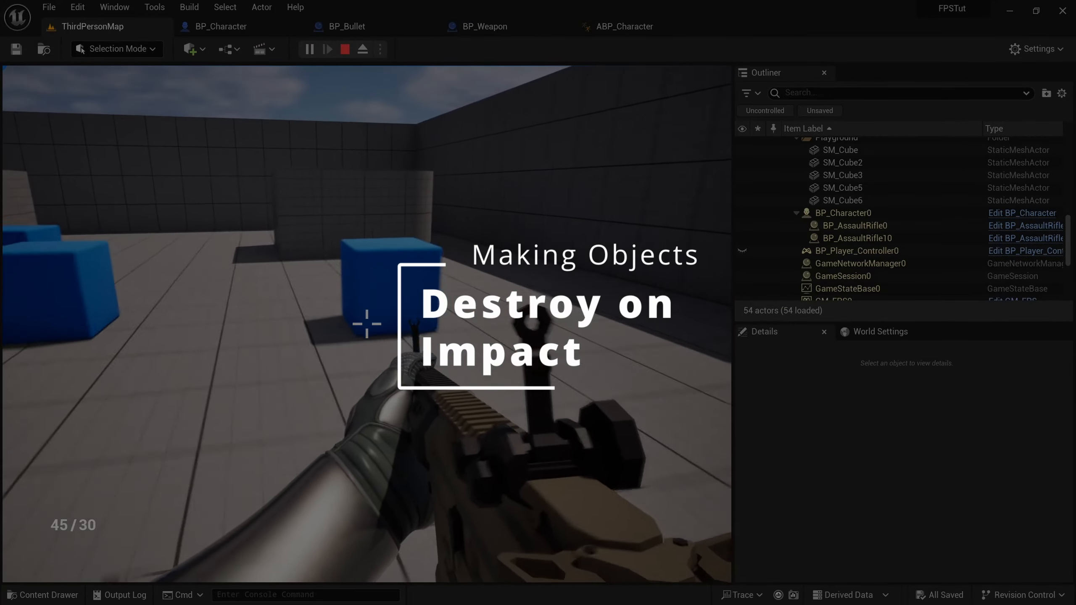
key(a)
key(s)
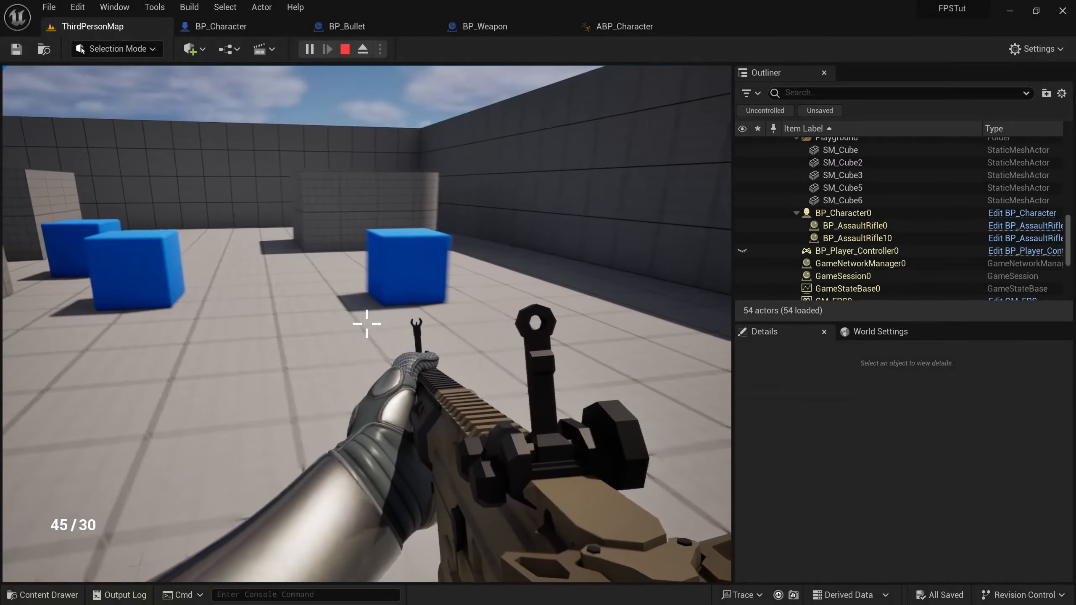
key(w)
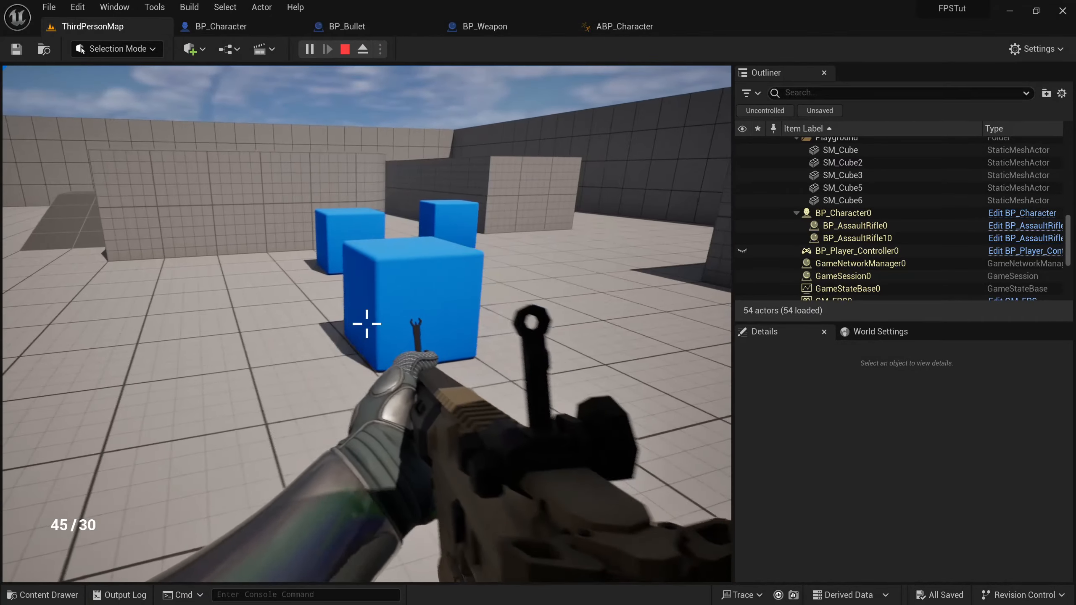
key(a)
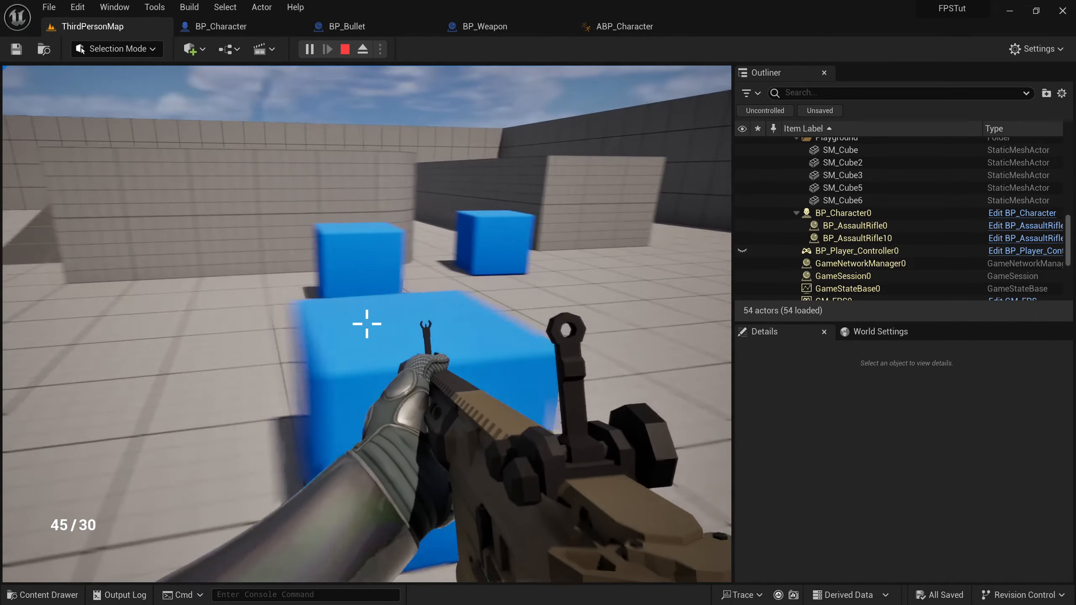
key(s)
key(d)
key(w)
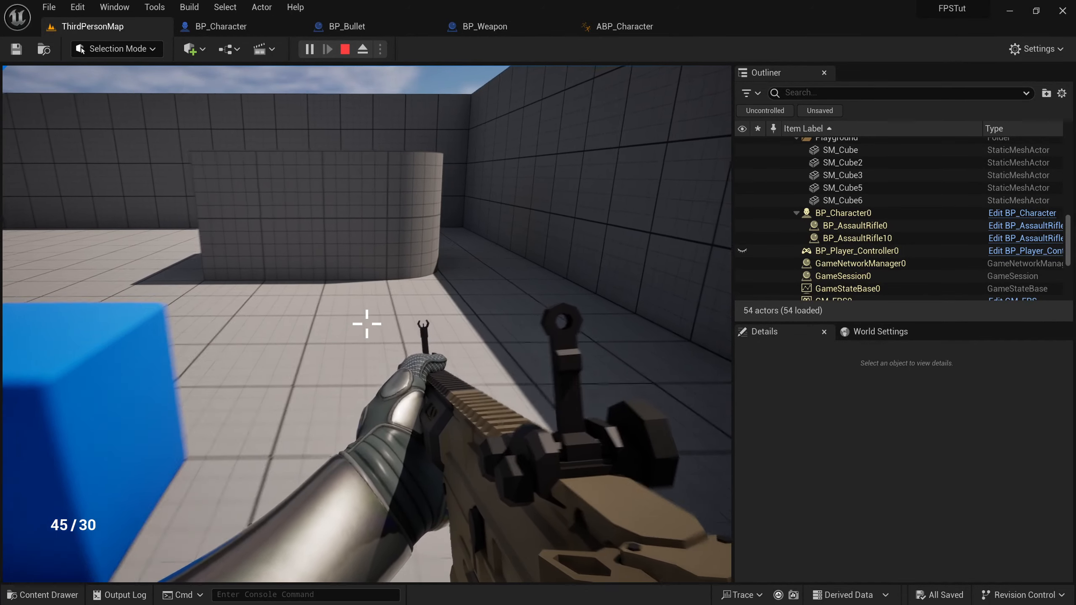
key(s)
key(a)
key(d)
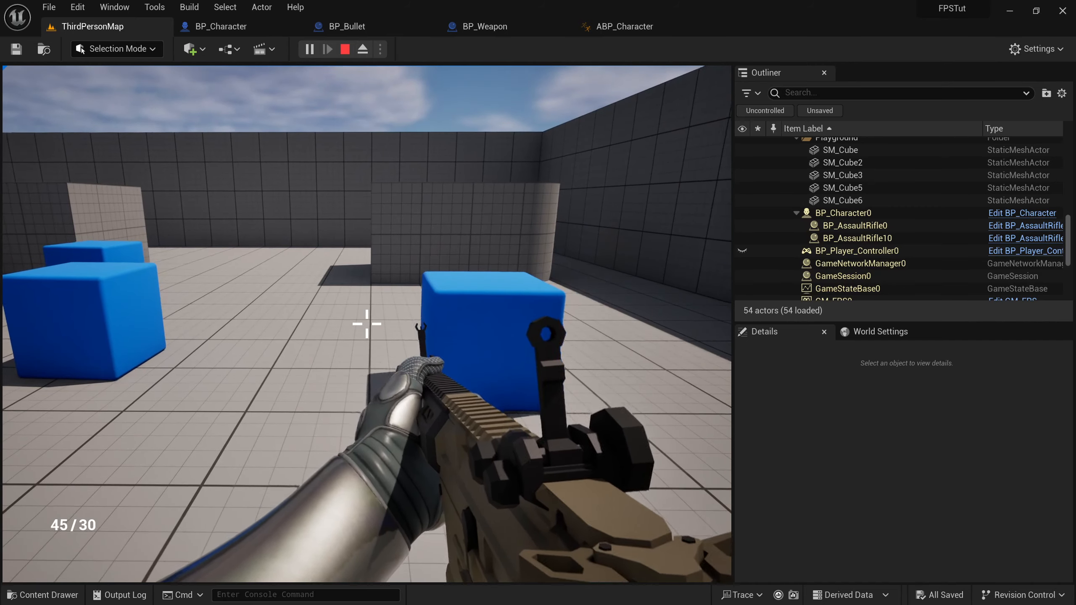
key(Escape)
Step: Search the Engine content folder for FS Field
click(36, 598)
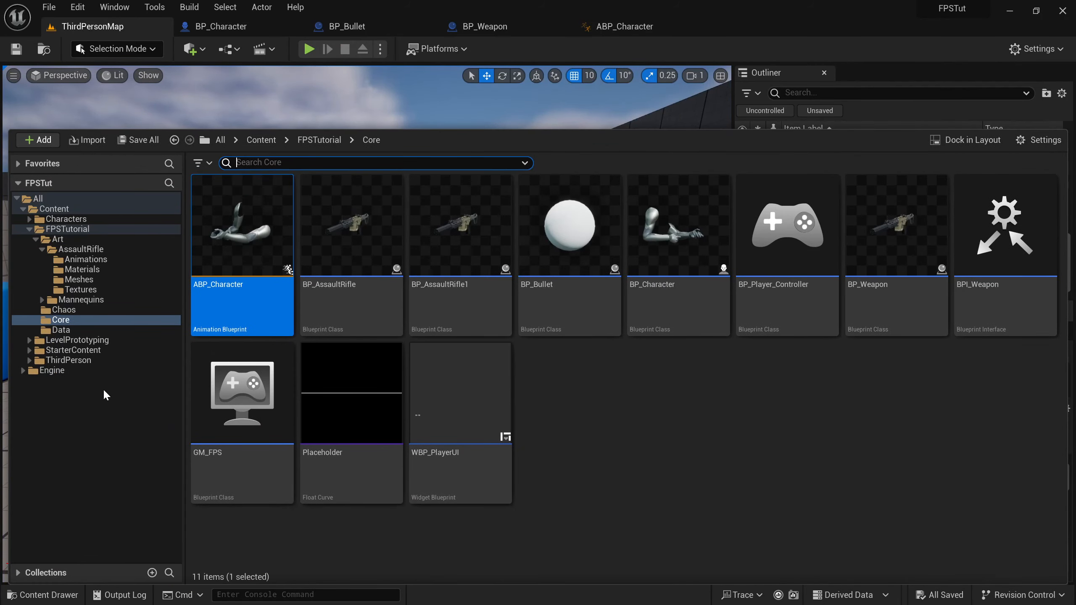
double_click(59, 360)
click(52, 401)
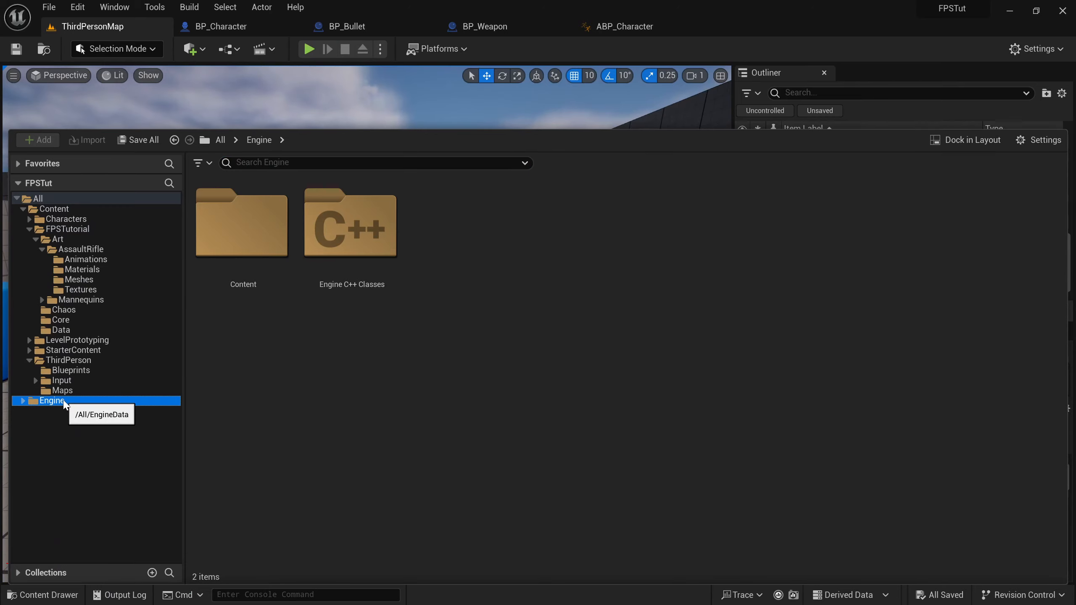
double_click(62, 405)
click(255, 163)
text(F)
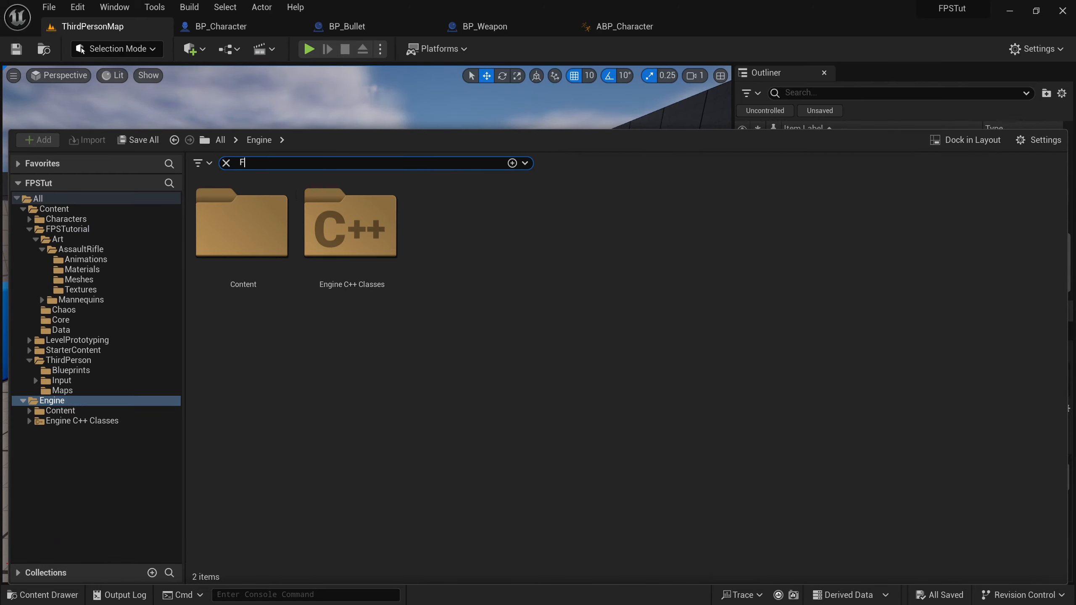
text(S)
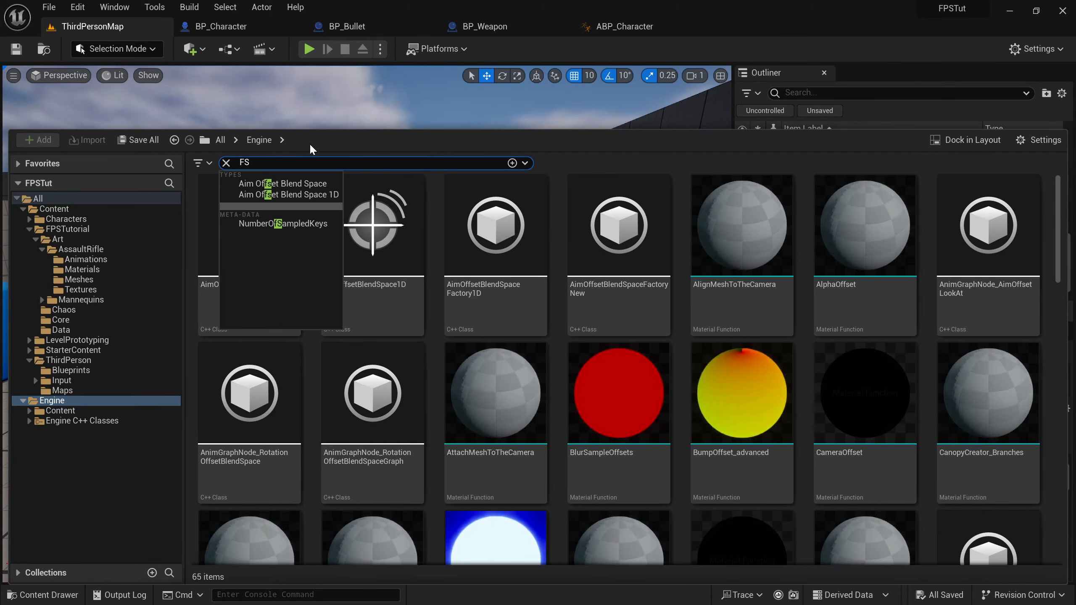
text( Field)
Step: Place an FS_MasterField blueprint in the level on the floor beside the blue cubes
click(541, 385)
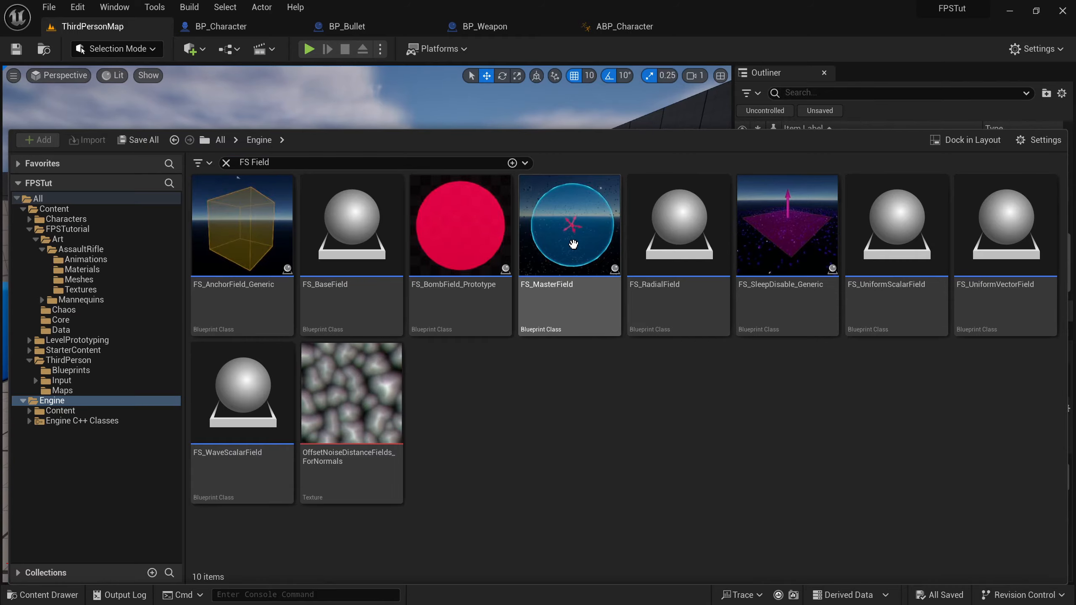
drag(569, 197, 487, 314)
right_drag(487, 314, 475, 315)
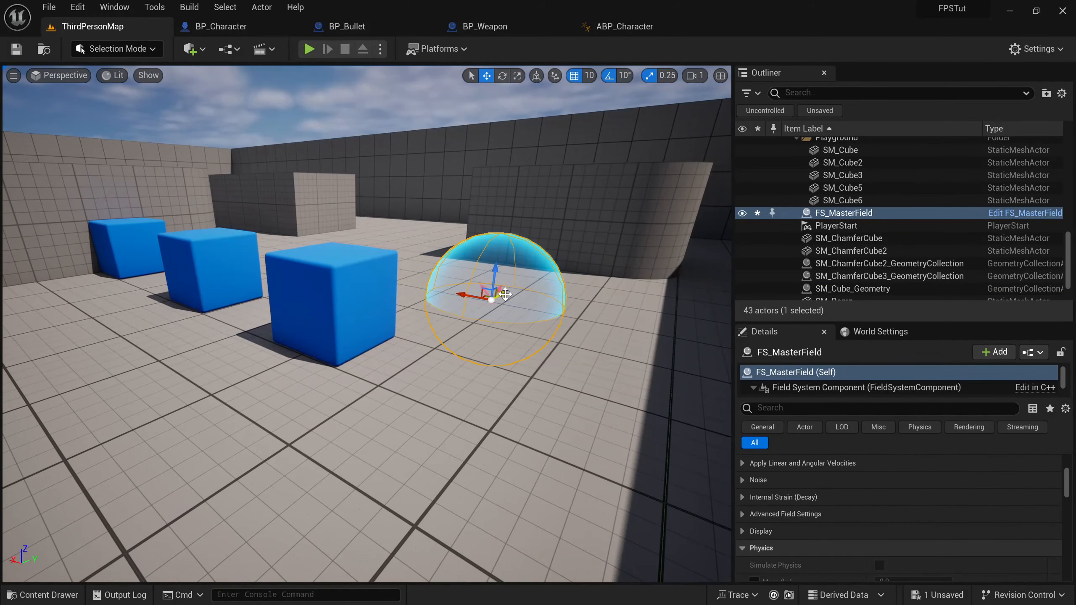
Step: Move FS_MasterField over the nearest blue cube and play the level twice to test how the field affects it
drag(523, 271, 383, 267)
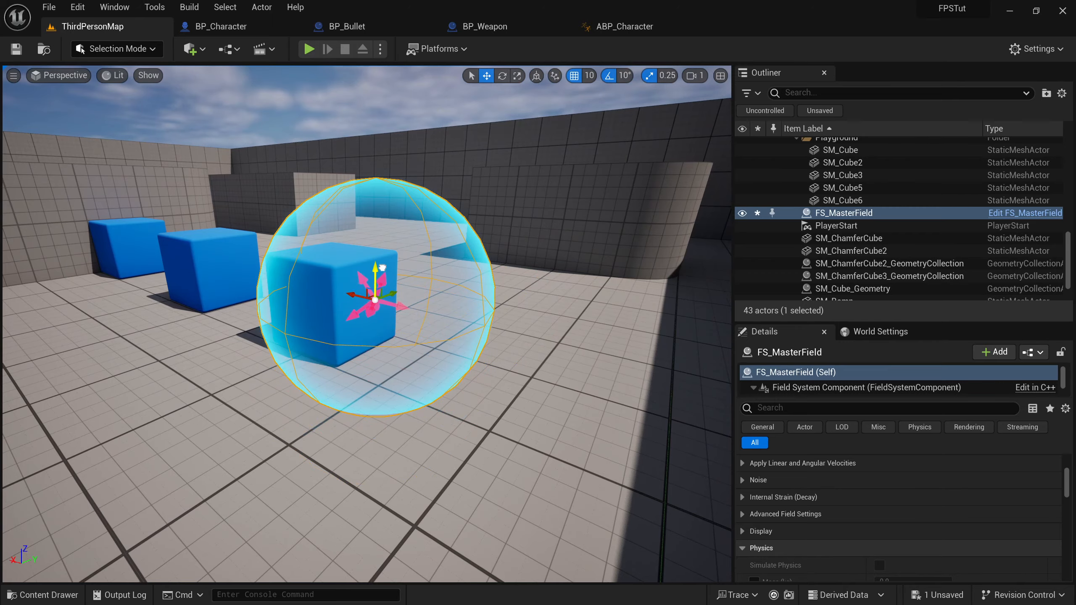
click(307, 49)
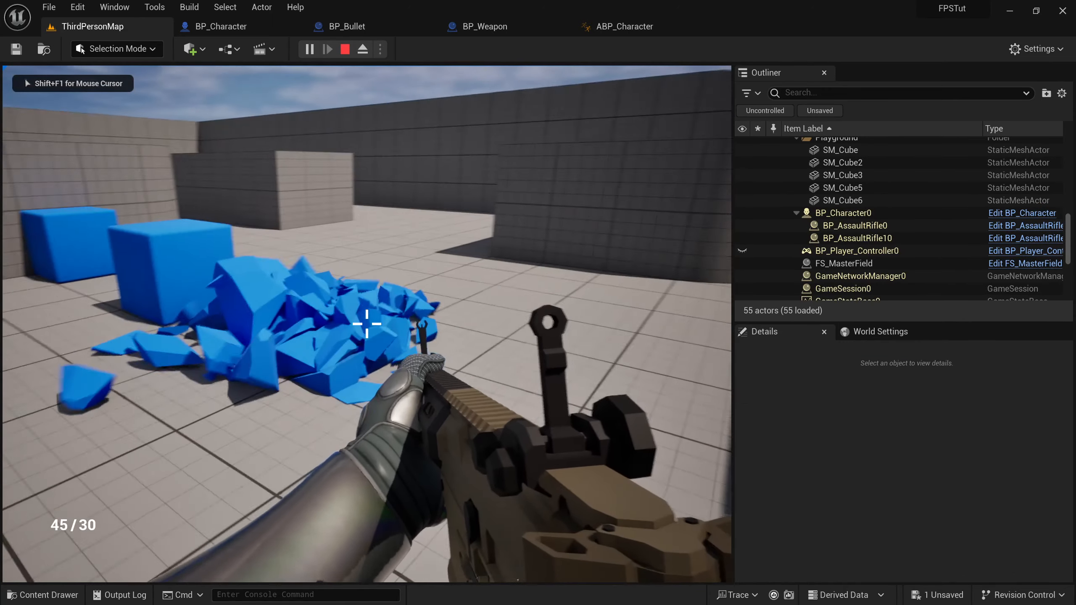
key(Escape)
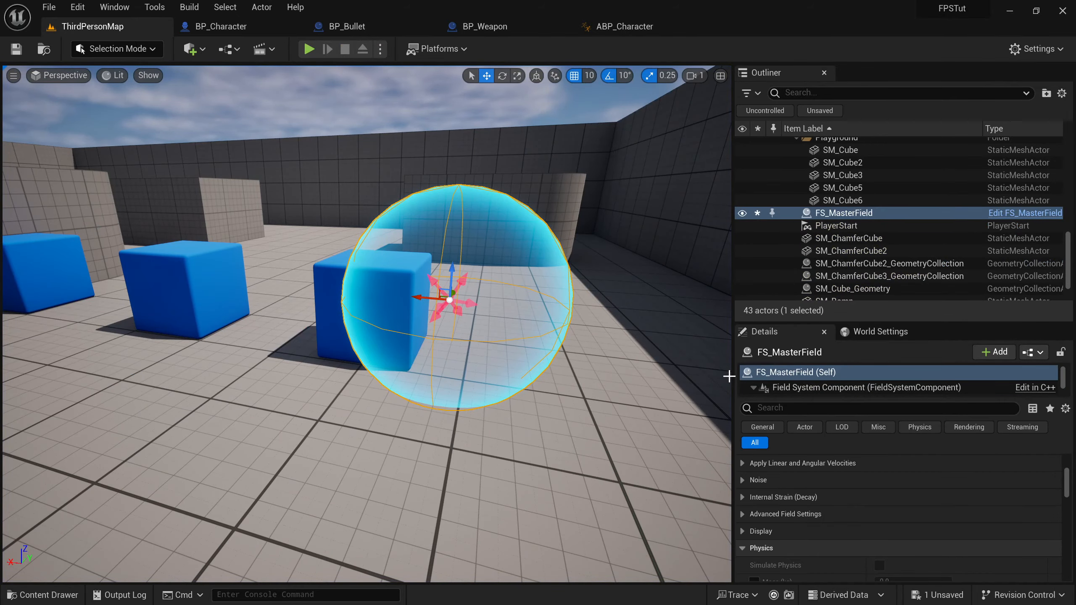
click(310, 49)
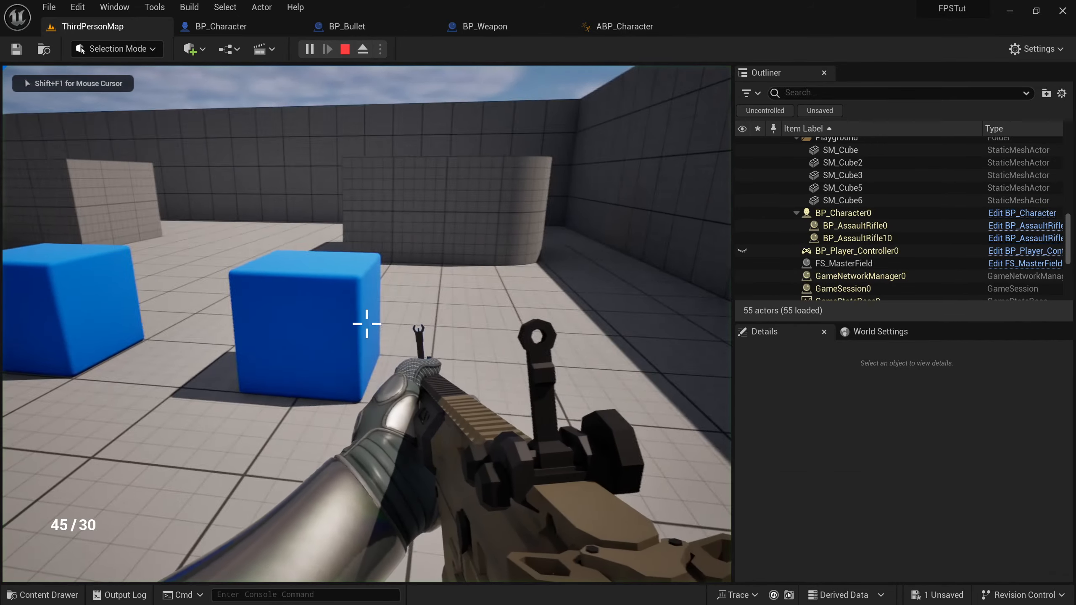
key(Escape)
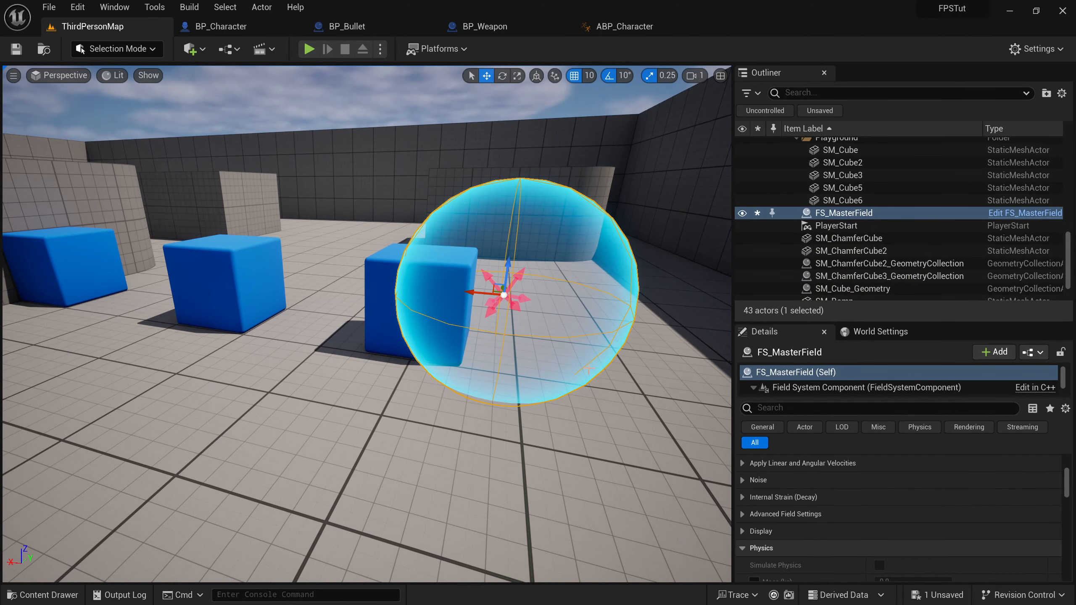
Step: Review FS_MasterField's default field settings, including its Activation Type options
scroll(826, 494, down, 4)
scroll(822, 500, up, 7)
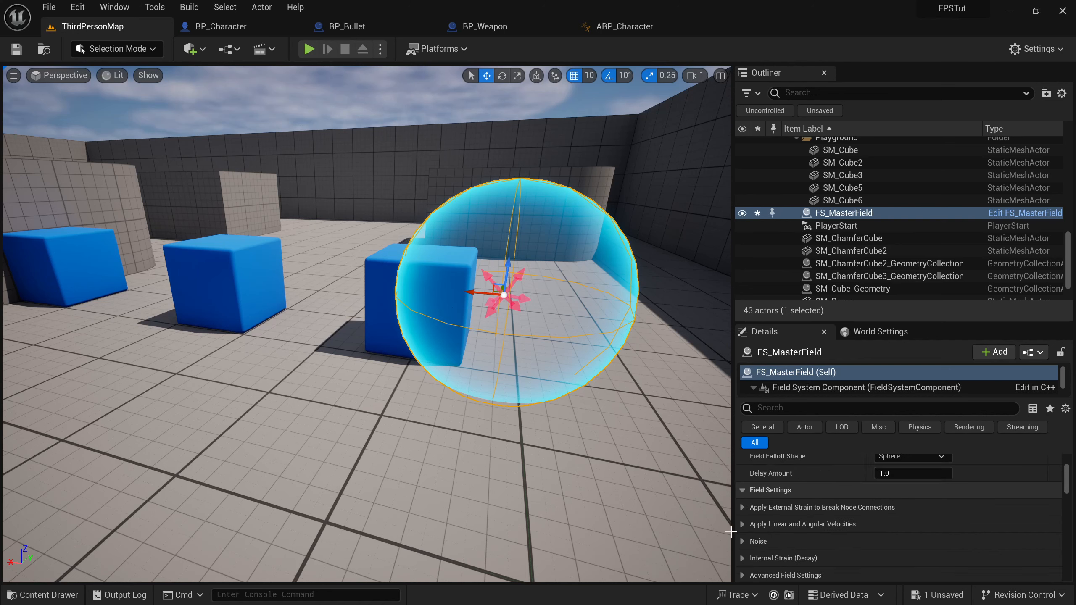
scroll(828, 507, up, 3)
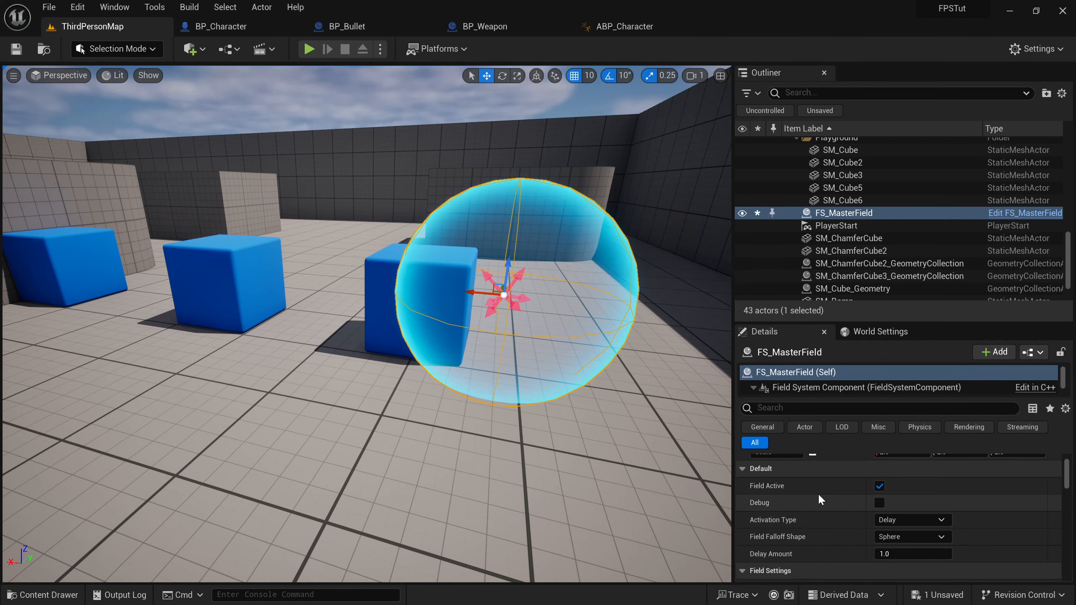
click(909, 520)
click(898, 535)
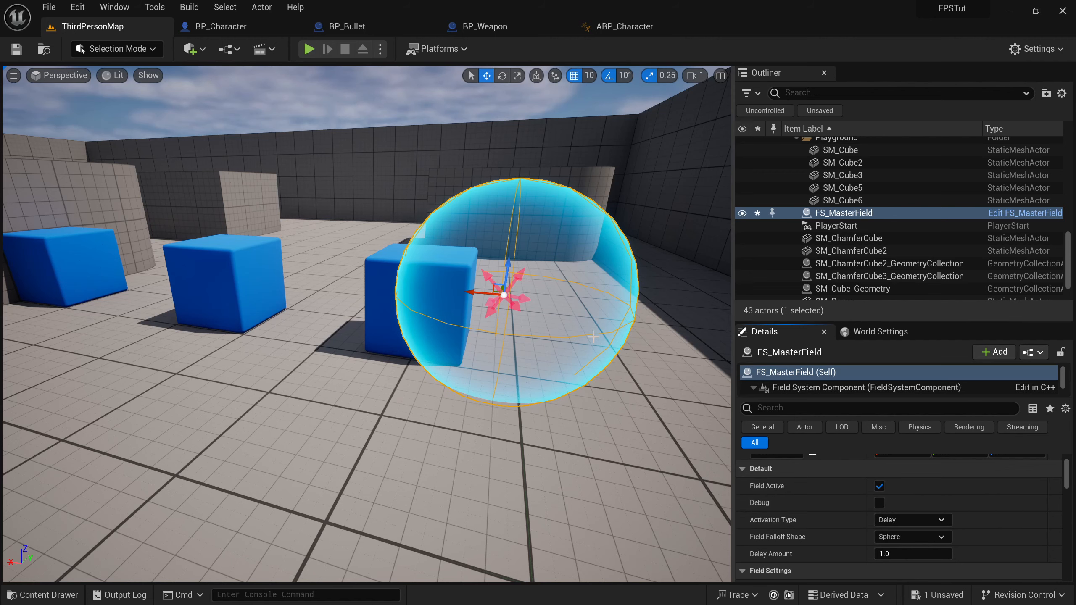
Step: Delete FS_MasterField from the level and select the nearest blue cube
right_drag(553, 266, 613, 379)
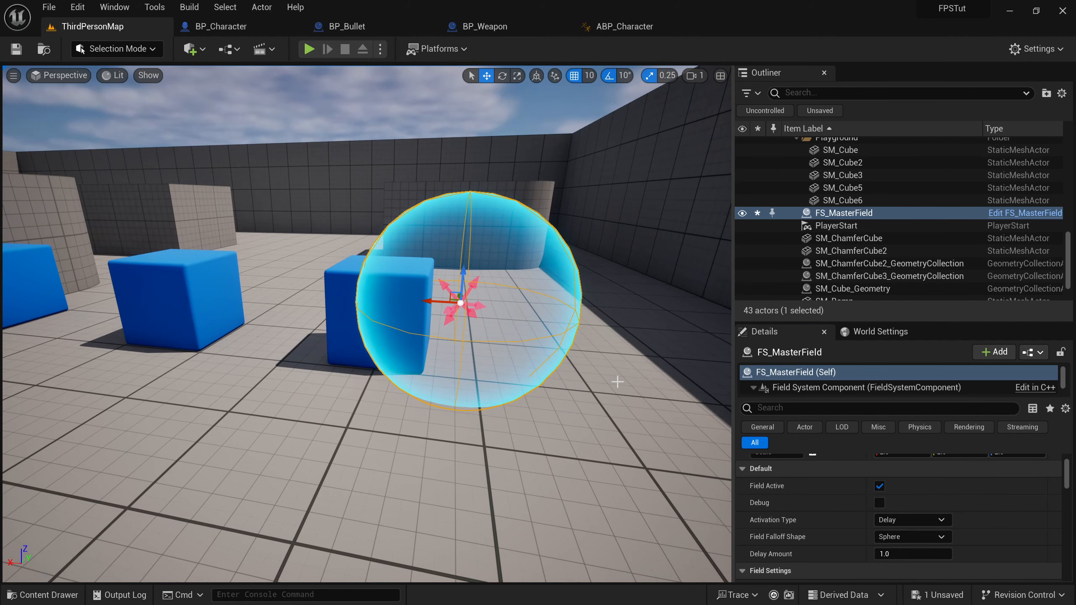
key(Delete)
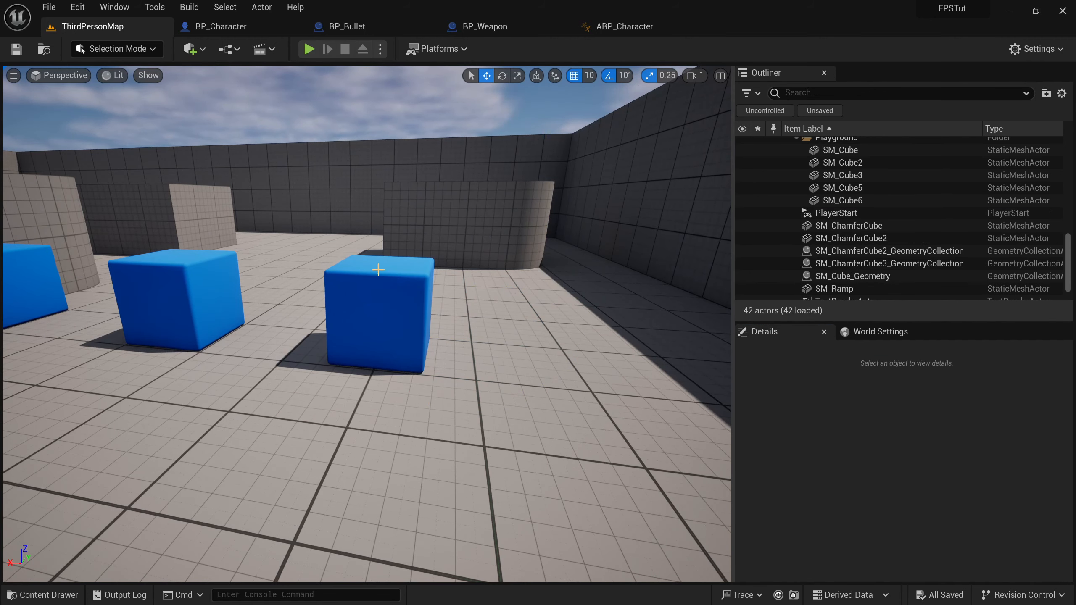
click(386, 295)
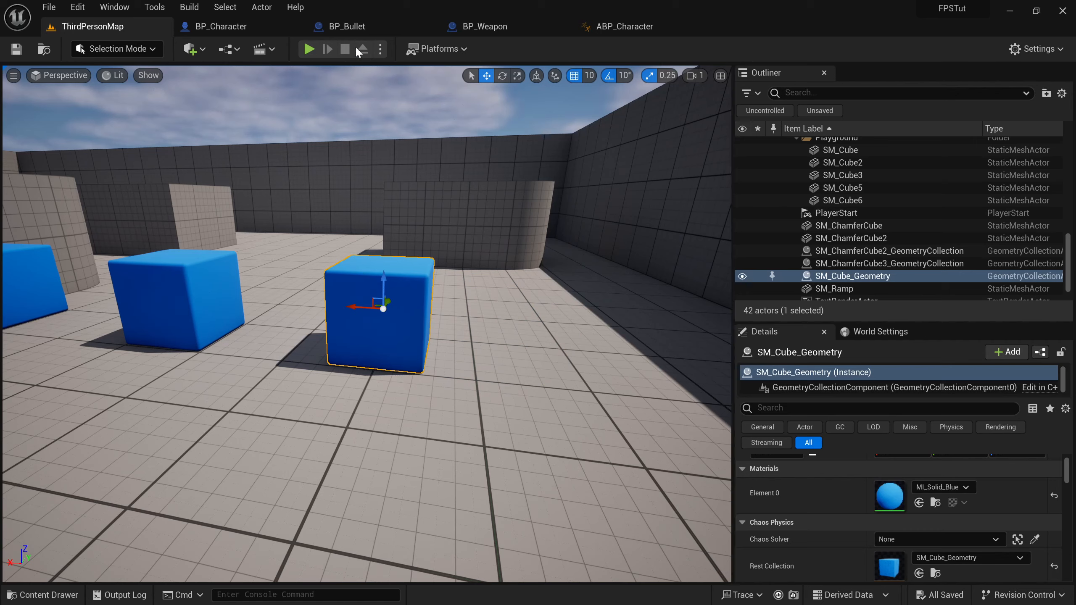
Step: Open BP_Bullet's event graph and examine the On Component Hit logic through to the Add Impulse at Location node
click(345, 29)
right_drag(336, 186, 375, 159)
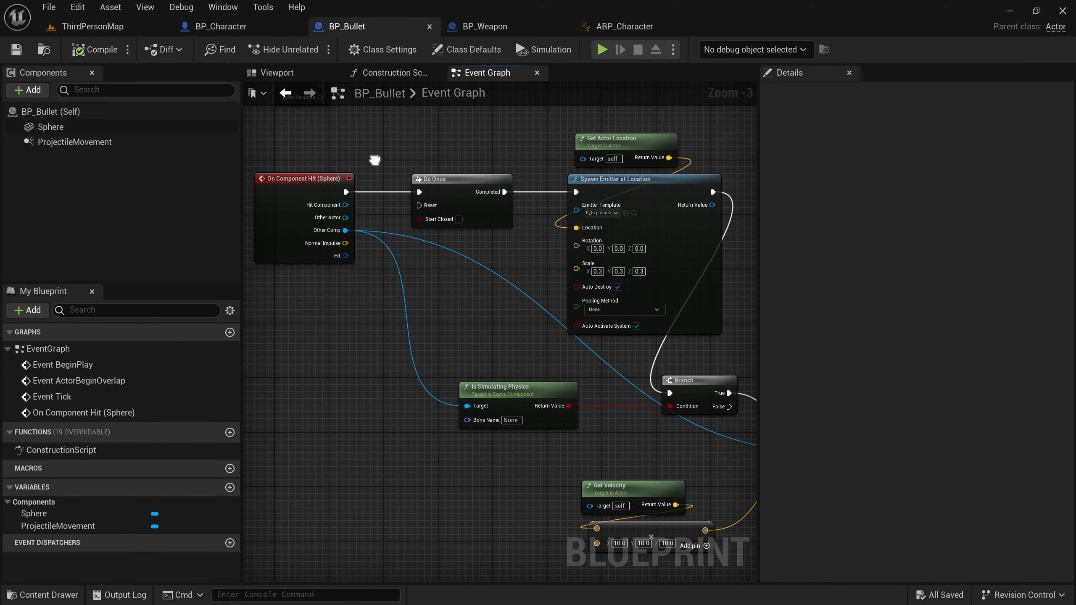
drag(246, 145, 259, 158)
drag(376, 303, 376, 303)
click(376, 302)
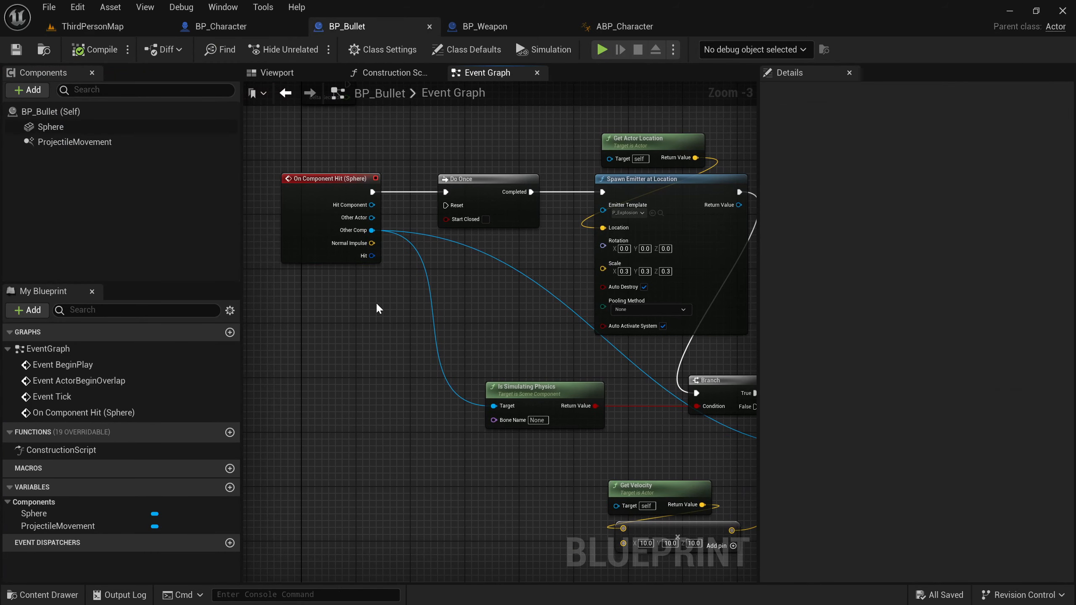
scroll(377, 313, down, 2)
scroll(373, 313, up, 2)
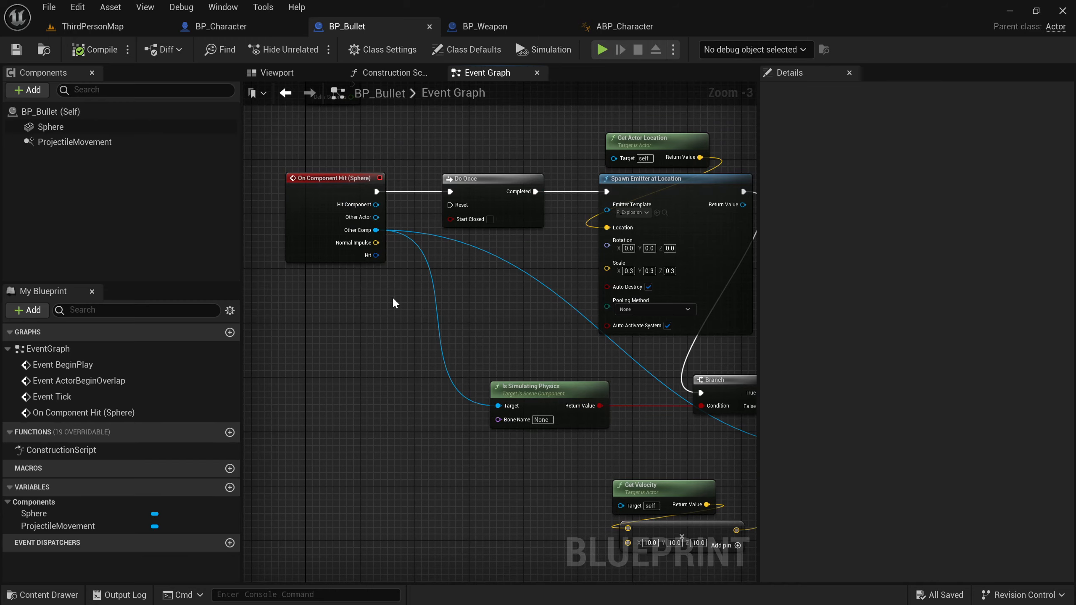
right_drag(394, 299, 318, 259)
right_drag(443, 284, 396, 249)
drag(448, 368, 681, 471)
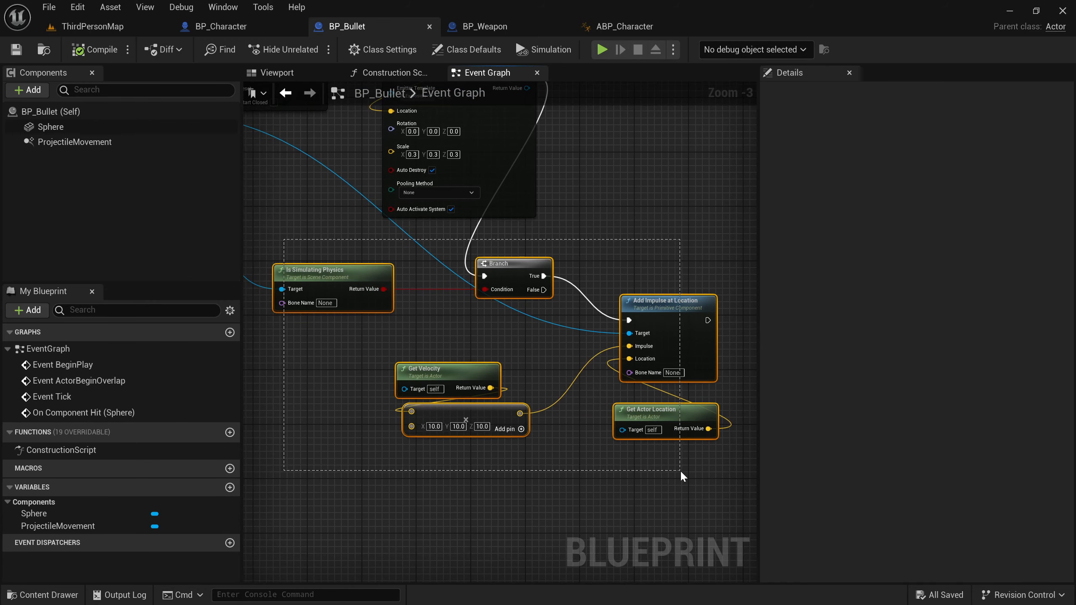
click(668, 252)
right_drag(669, 252, 432, 210)
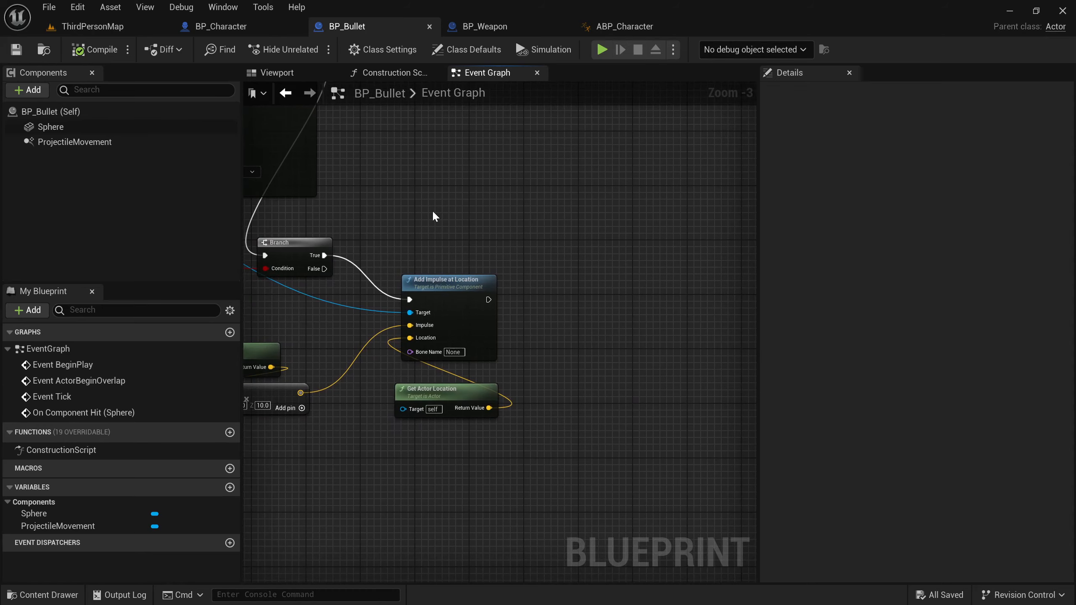
Step: Add a Spawn Actor node and run it after Add Impulse at Location
scroll(566, 287, up, 3)
right_drag(566, 287, 435, 292)
right_click(435, 291)
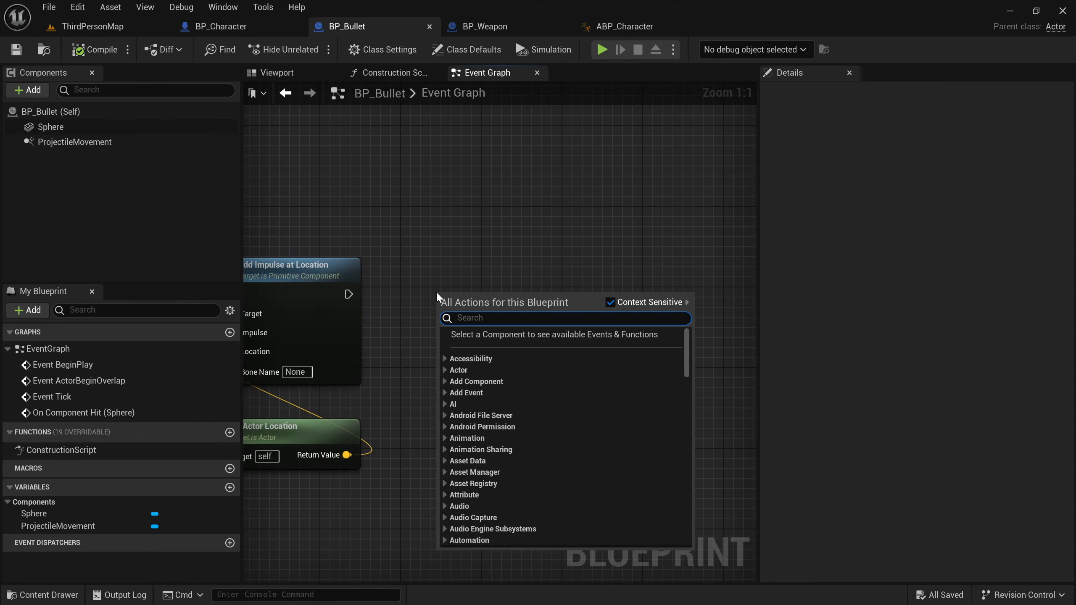
text(spawn actor)
key(Return)
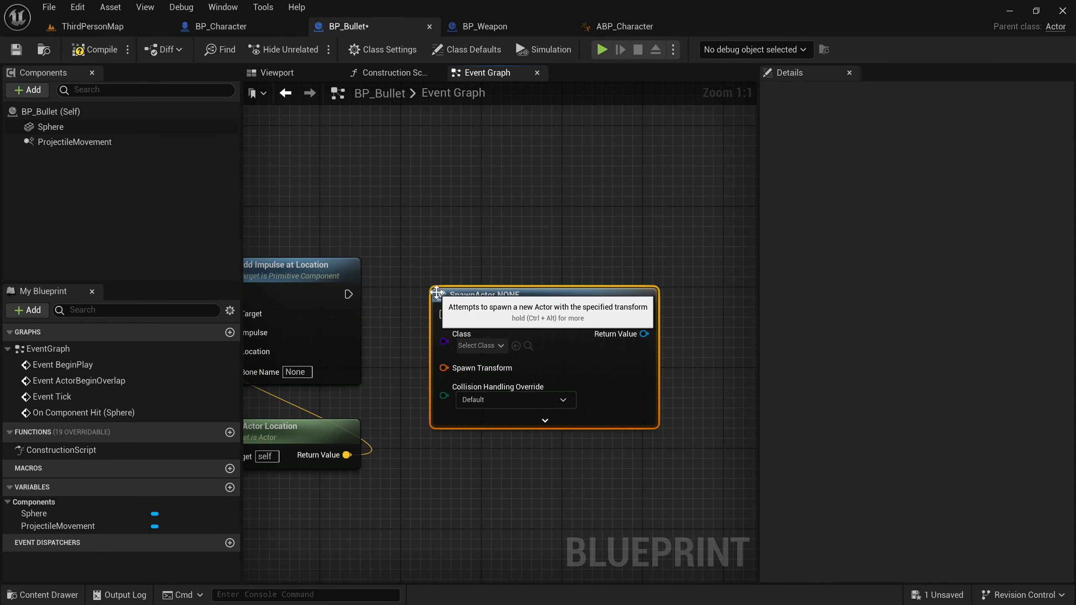
drag(349, 294, 444, 316)
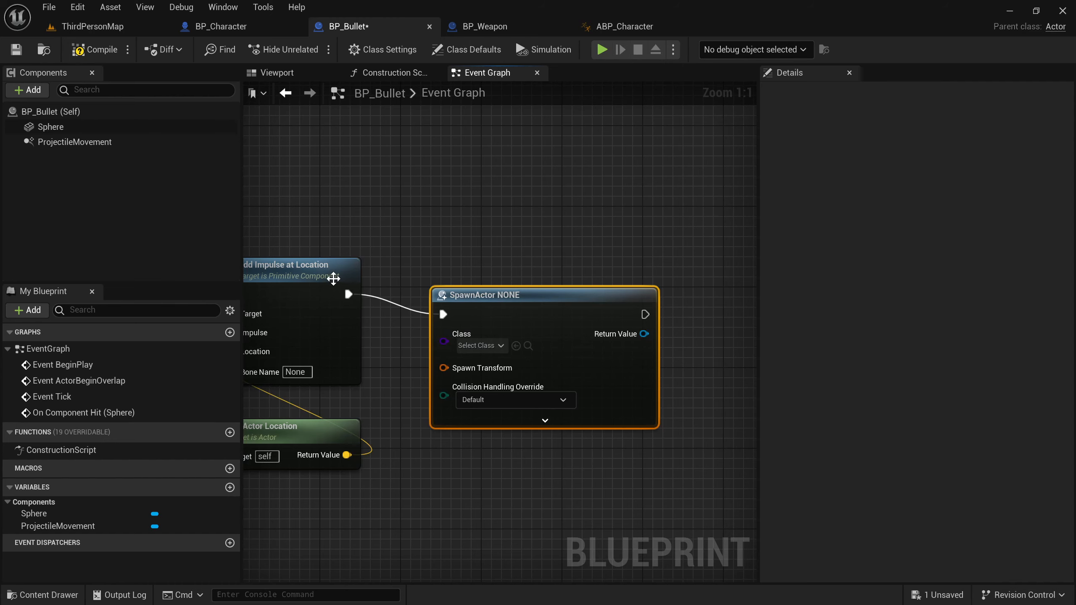
Step: Straighten the connection between Add Impulse at Location and the spawn node, and set the spawn class to FS_MasterField
shift+click(333, 280)
key(q)
click(505, 231)
click(481, 325)
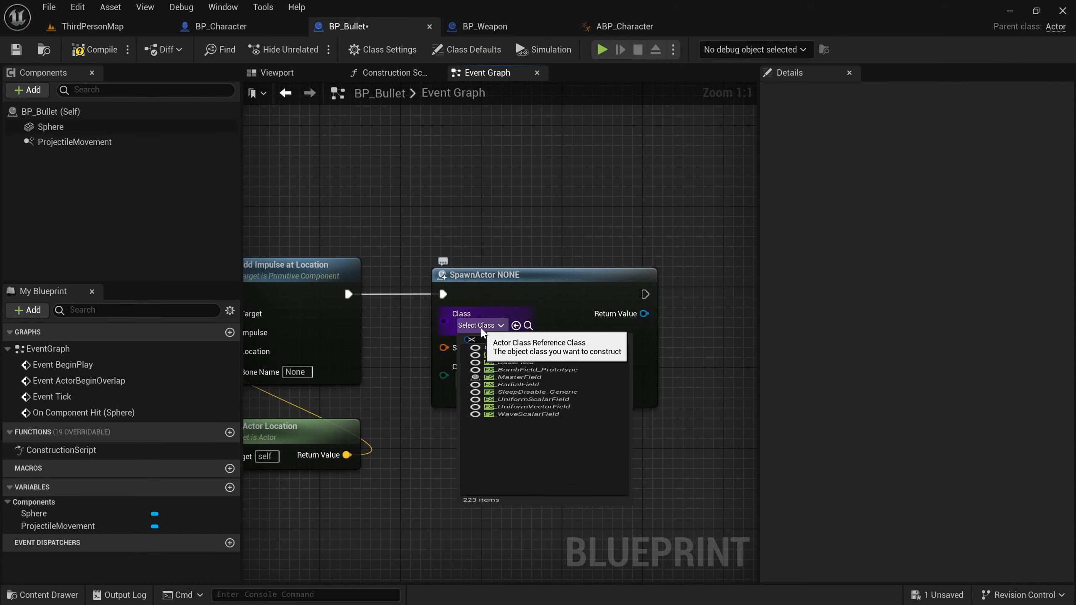
click(523, 374)
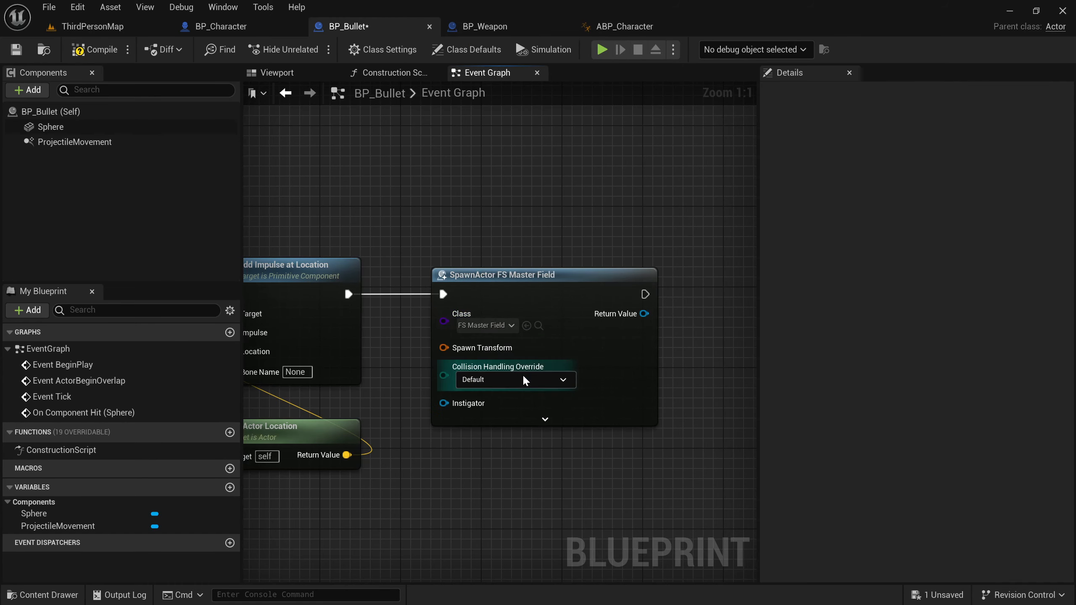
Step: Feed the spawn node's Spawn Transform from a Get Actor Transform node placed above it, and save BP_Bullet
right_drag(524, 238, 478, 257)
drag(398, 366, 434, 247)
text(getworldtransfor)
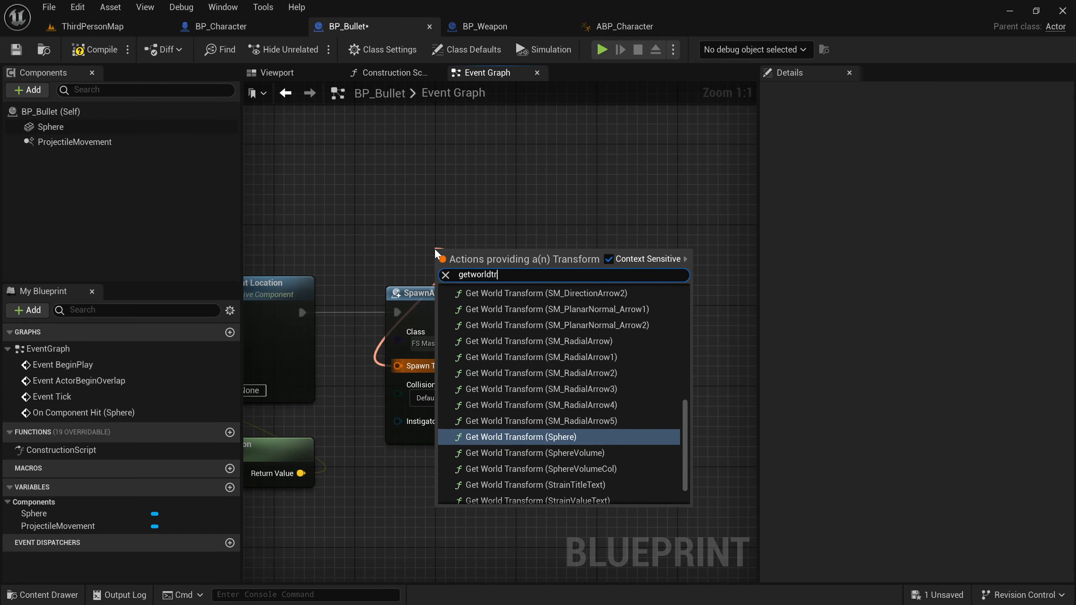
key(BackSpace)
key(BackSpace)
key(BackSpace)
key(BackSpace)
key(BackSpace)
key(BackSpace)
key(BackSpace)
key(BackSpace)
key(BackSpace)
key(BackSpace)
key(BackSpace)
key(BackSpace)
key(BackSpace)
text(act)
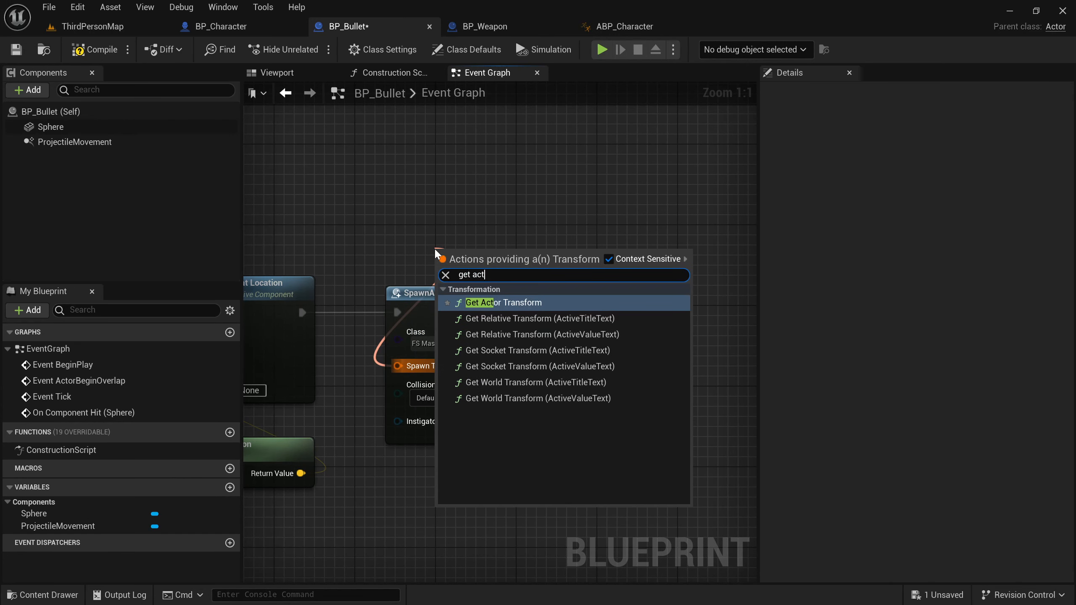
key(Return)
drag(478, 250, 459, 233)
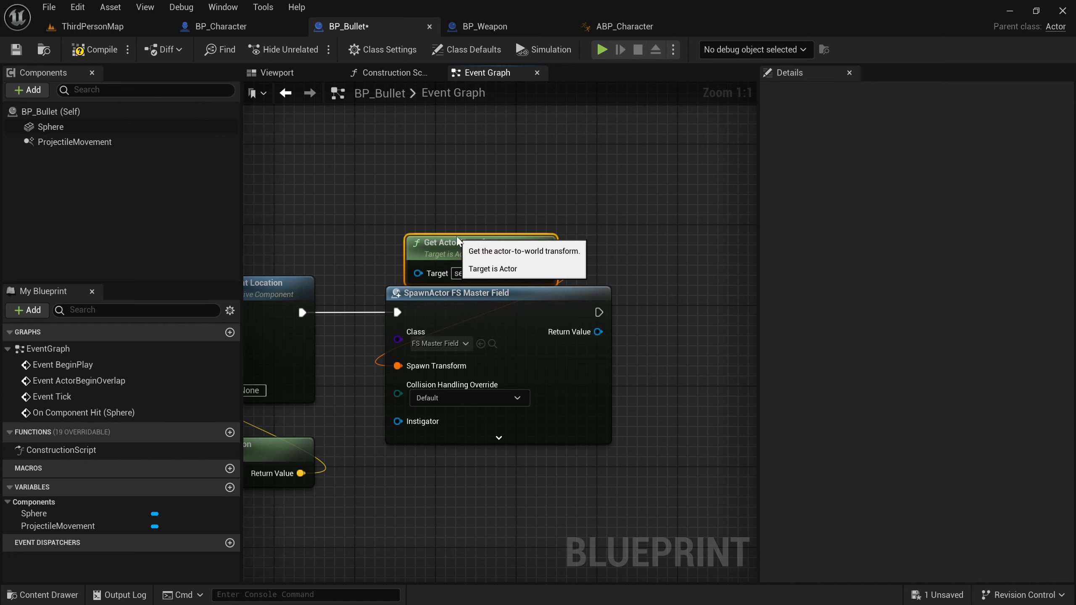
click(571, 185)
click(16, 50)
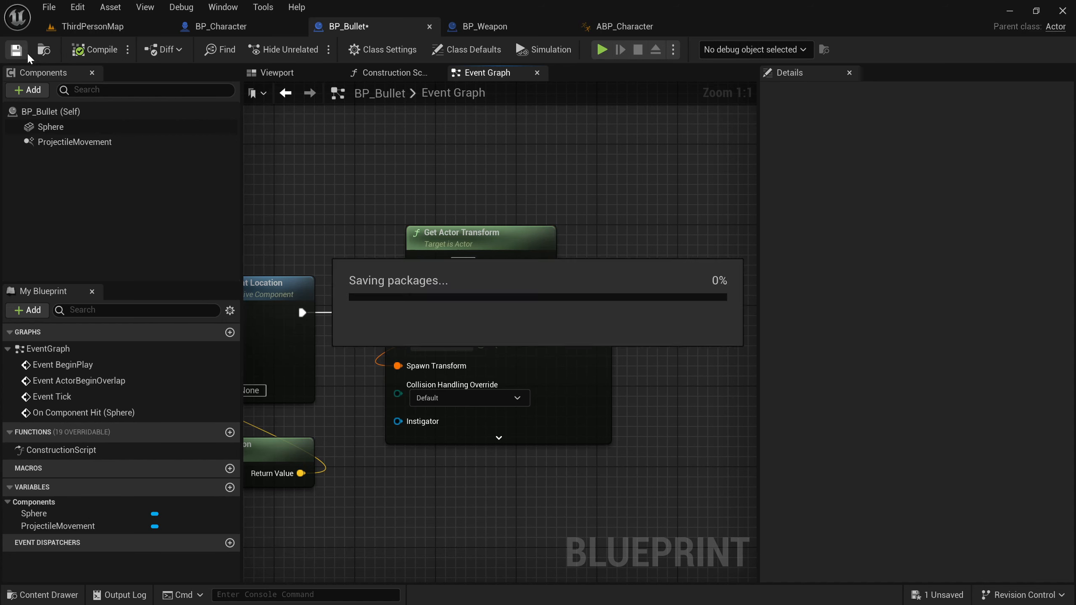
Step: Promote the spawn node's Return Value to a variable named Field
right_drag(619, 218, 513, 192)
right_click(488, 306)
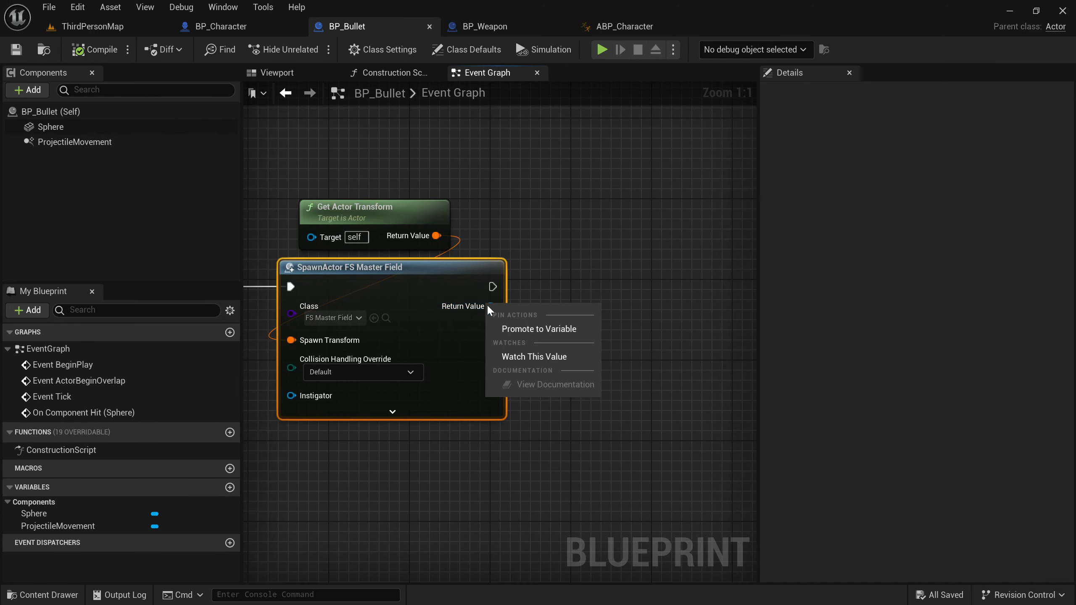
click(571, 330)
text(Field)
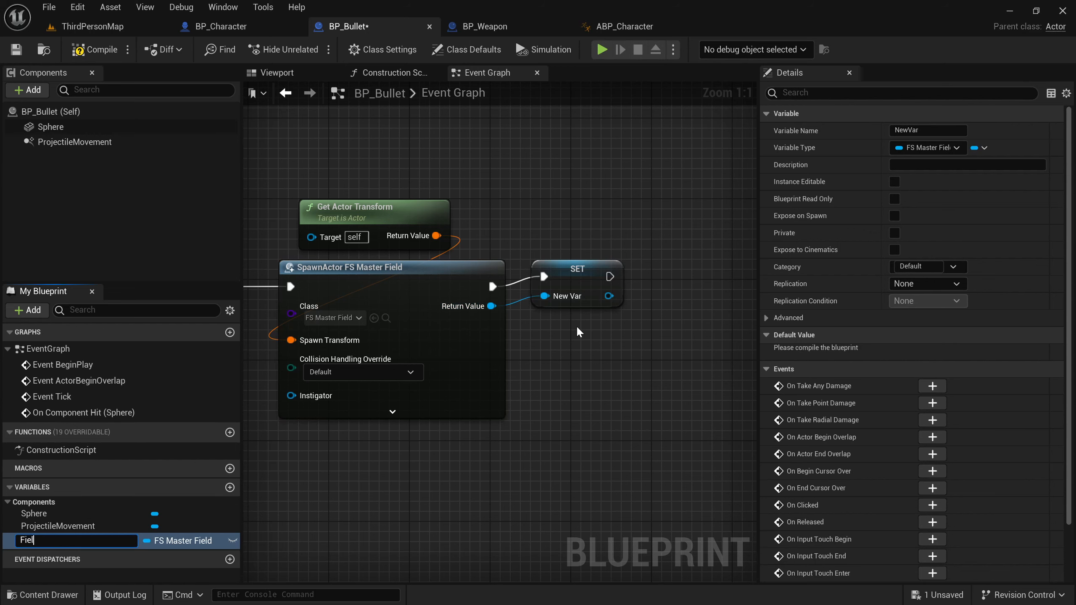
key(Return)
Step: Align the Set Field node with the spawn node and compile the blueprint
click(569, 285)
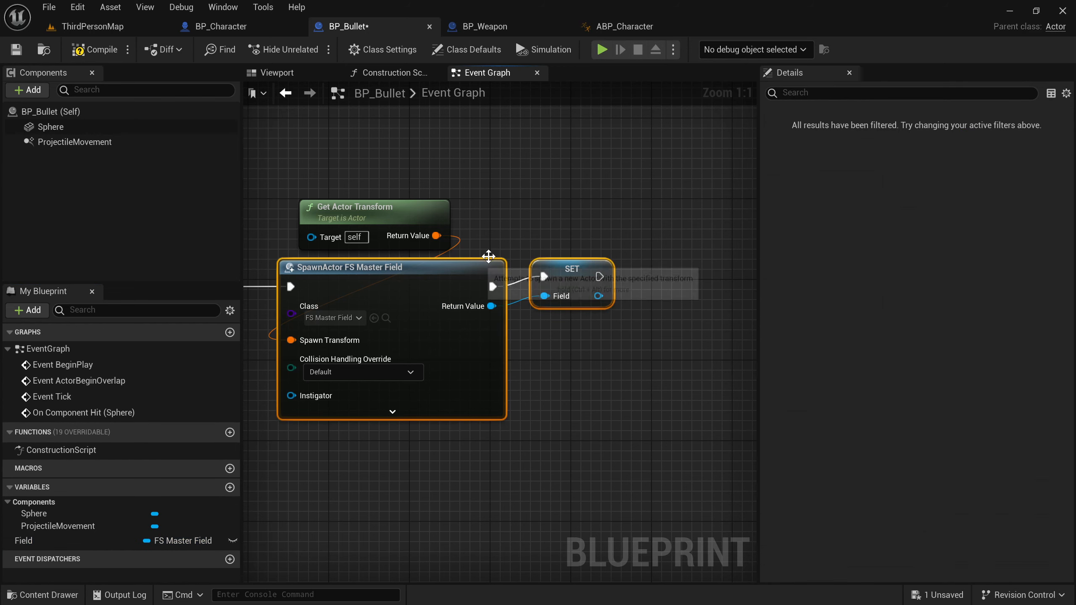
click(586, 209)
right_drag(585, 209, 536, 215)
click(90, 51)
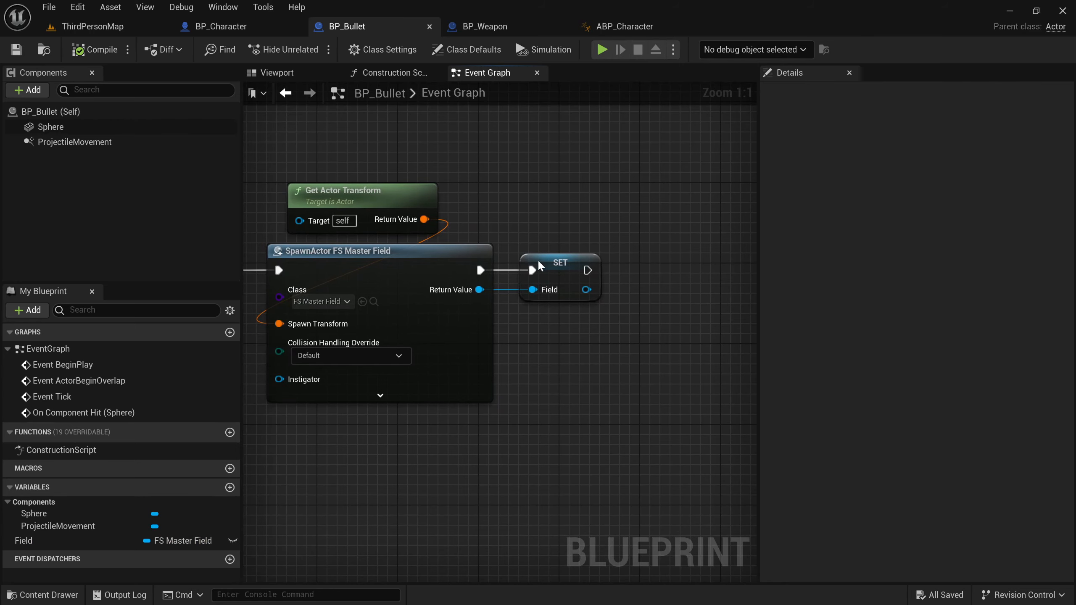
Step: Add a getter for the Field variable and create a Set Activation Type node that targets it
right_drag(610, 377, 474, 362)
drag(74, 545, 575, 262)
click(515, 342)
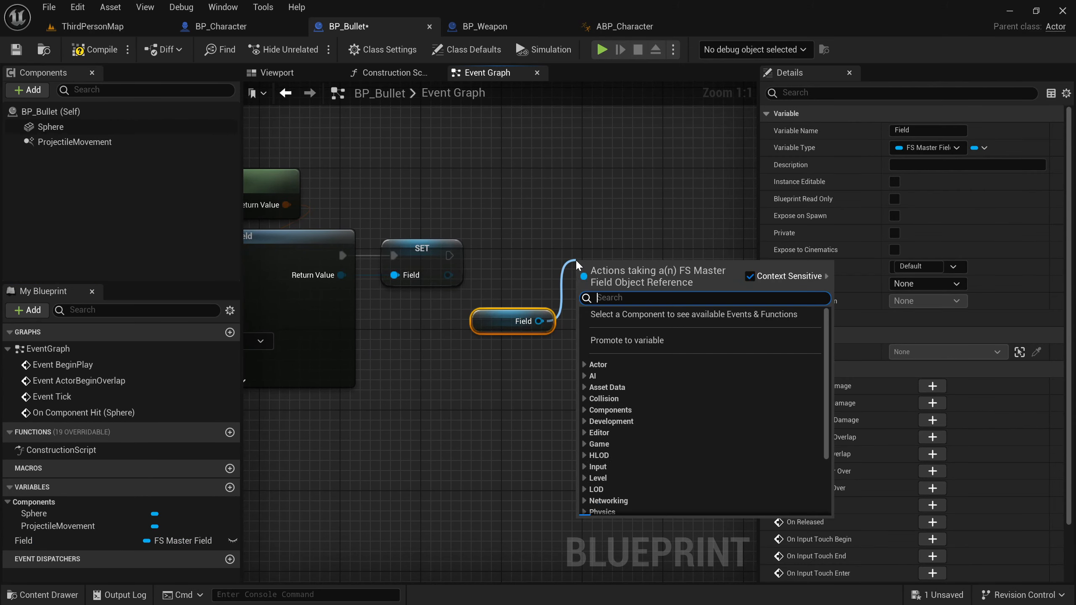
text(set triggered)
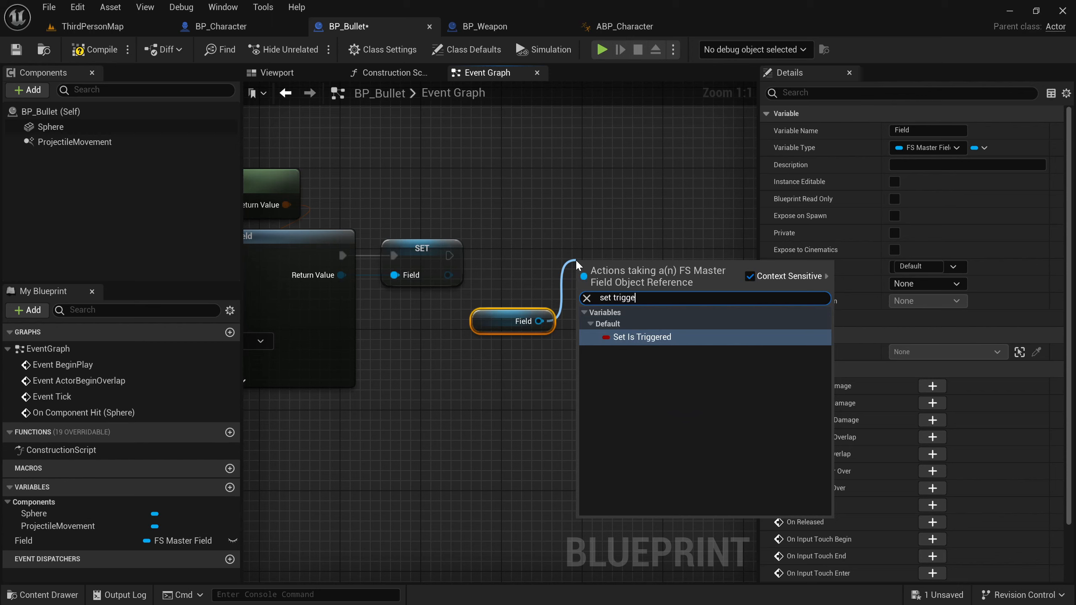
key(ctrl+a)
text(trigger)
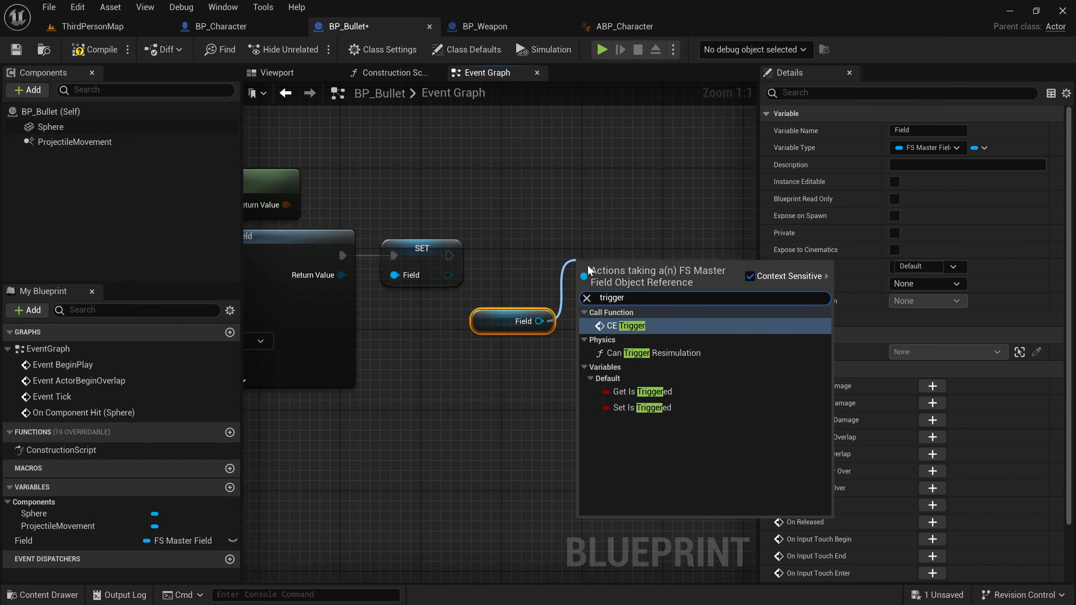
key(ctrl+a)
key(BackSpace)
text(type)
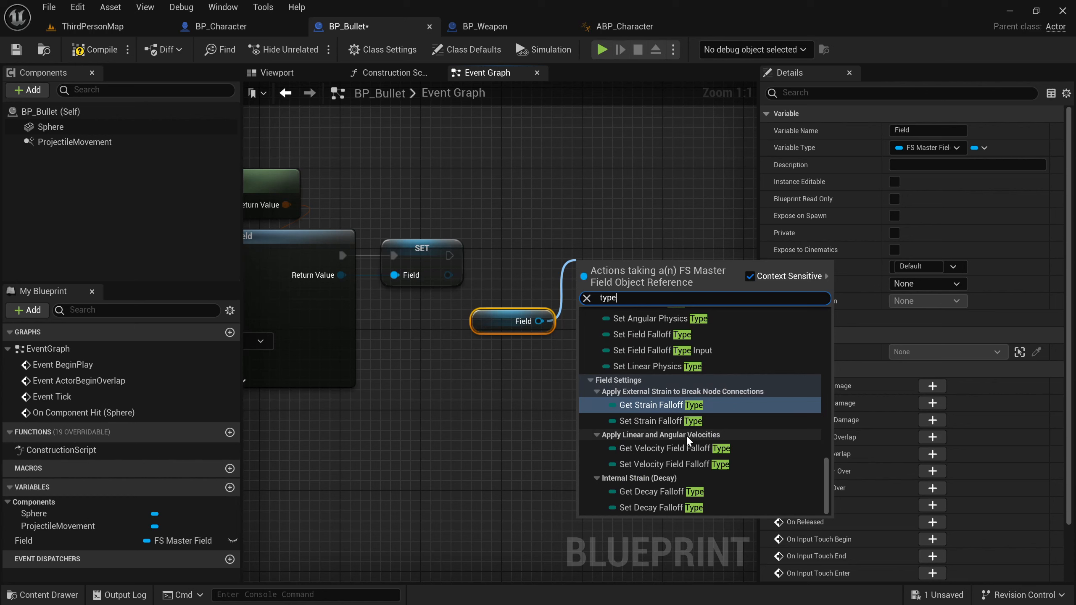
scroll(691, 437, up, 5)
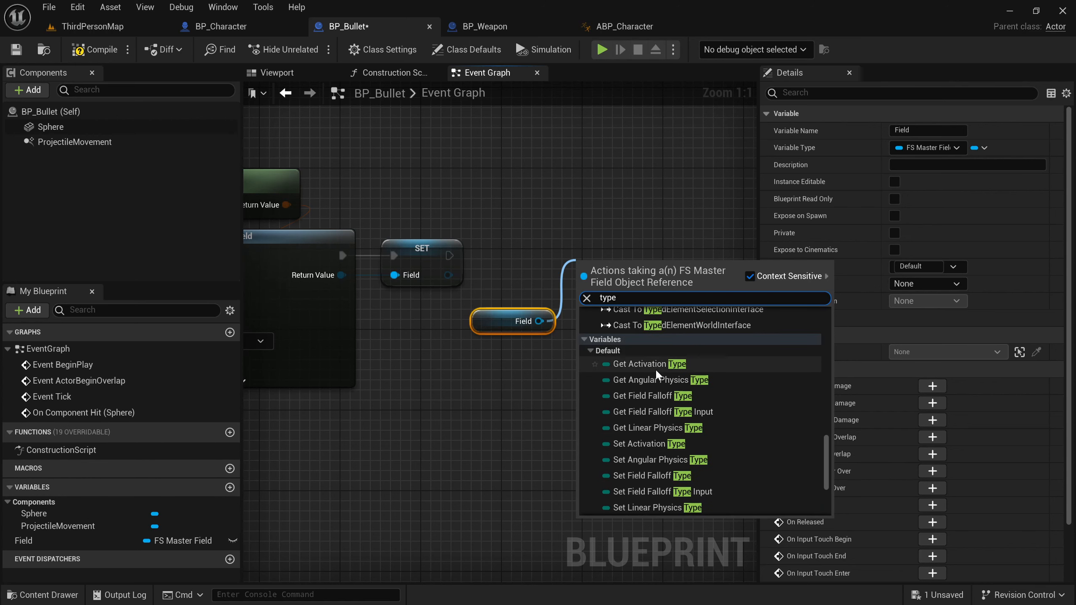
click(660, 446)
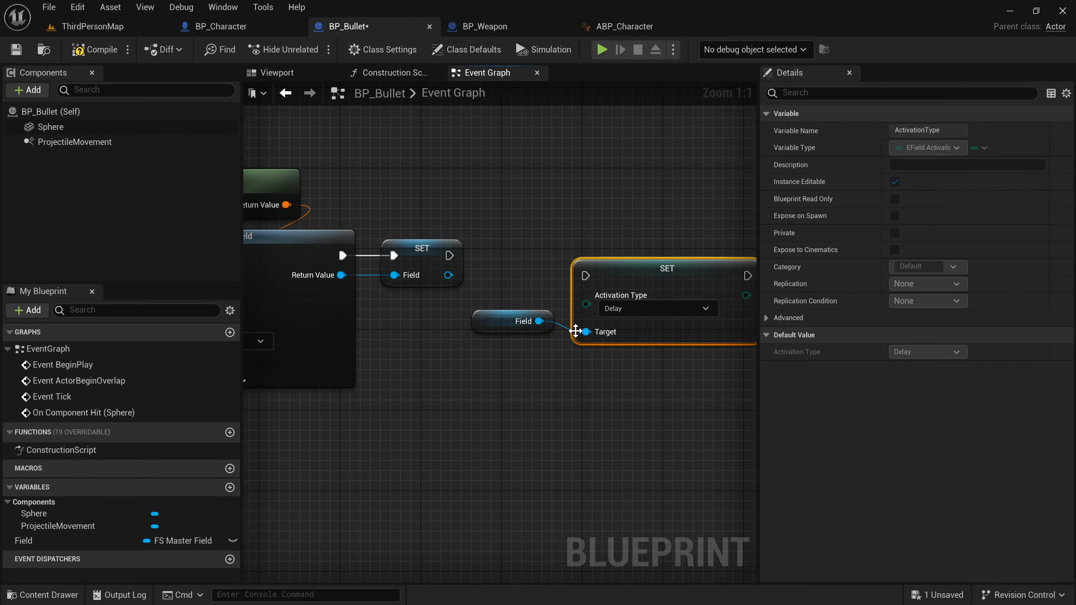
Step: Tuck the Field getter beneath the Set Activation Type node and set its Activation Type to Trigger
drag(495, 327, 590, 282)
click(635, 313)
click(622, 339)
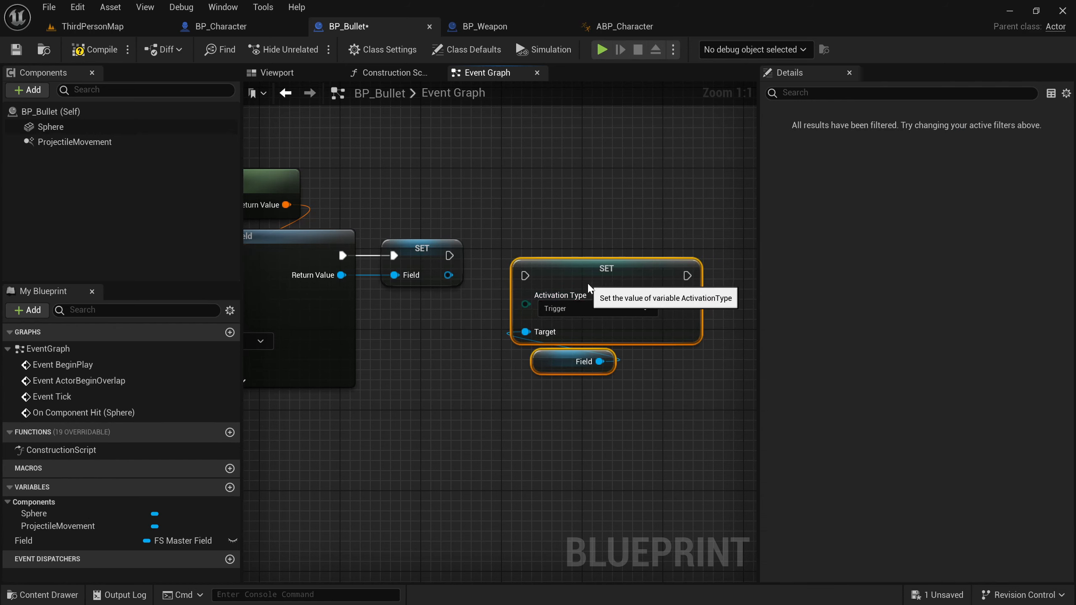
Step: Connect the Set Field node's execution output to Set Activation Type through a reroute node level with the latter's input
drag(449, 256, 521, 280)
drag(601, 270, 662, 280)
double_click(496, 262)
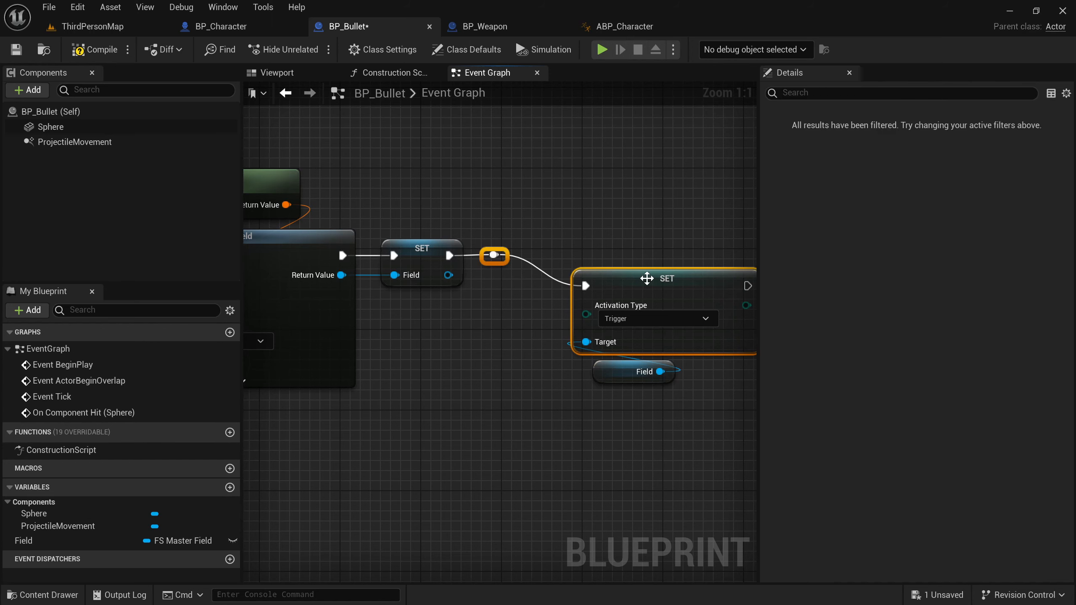
drag(493, 255, 493, 284)
right_drag(622, 282, 504, 264)
drag(584, 440, 365, 267)
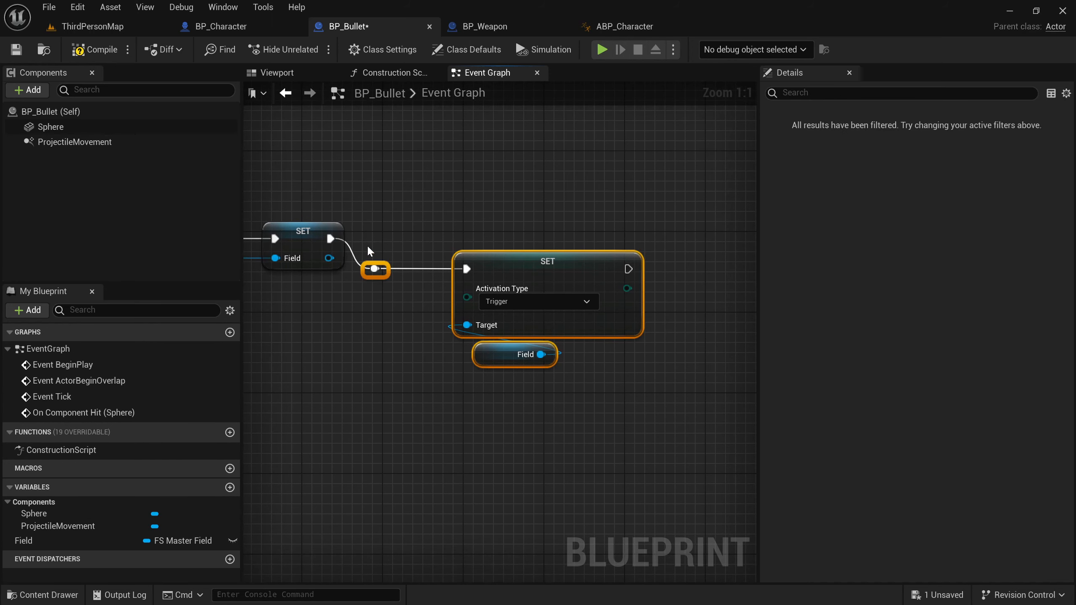
click(368, 246)
Step: Duplicate the Field getter and place the copy beyond the Set Activation Type node
drag(466, 267, 593, 446)
click(593, 446)
right_drag(594, 446, 426, 431)
click(365, 341)
key(ctrl+d)
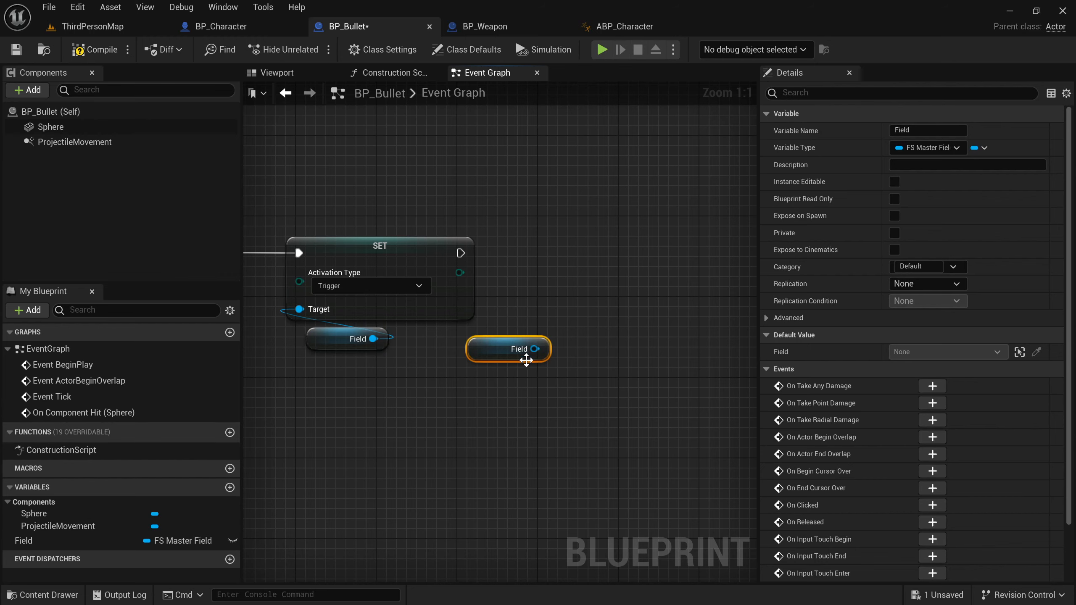
Step: Create a Set Radial Magnitude node targeting the duplicated Field getter and tuck the getter beneath it
drag(535, 349, 573, 316)
text(set radius)
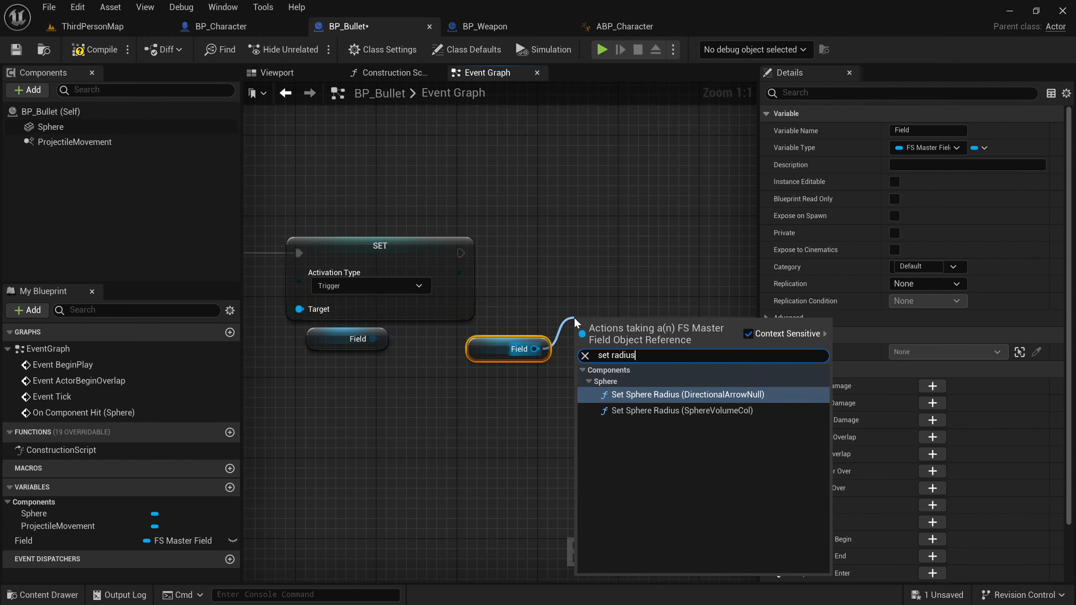
key(BackSpace)
text(al)
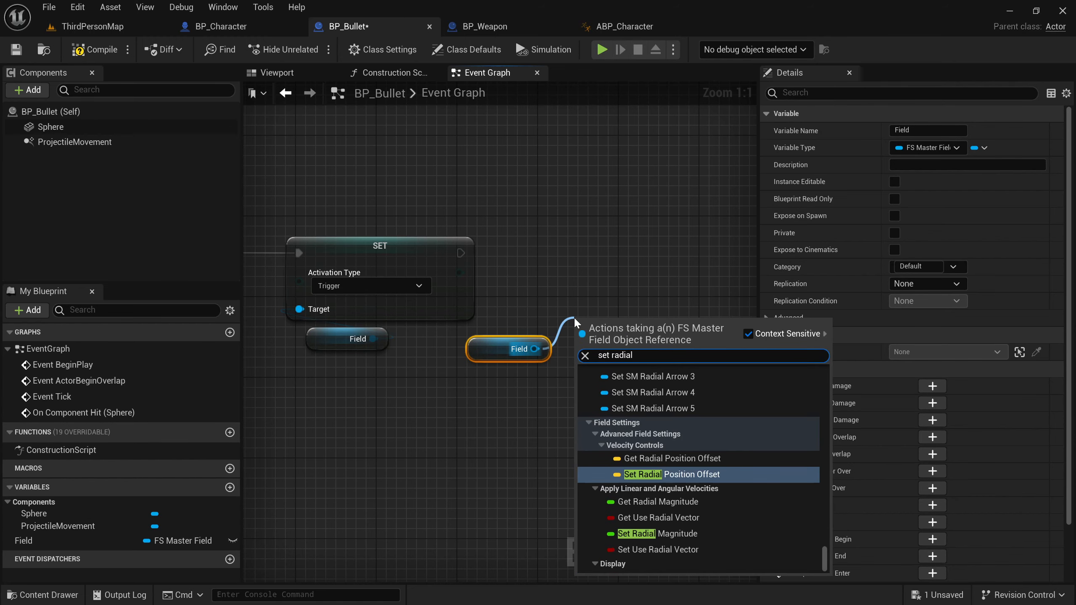
scroll(614, 423, down, 2)
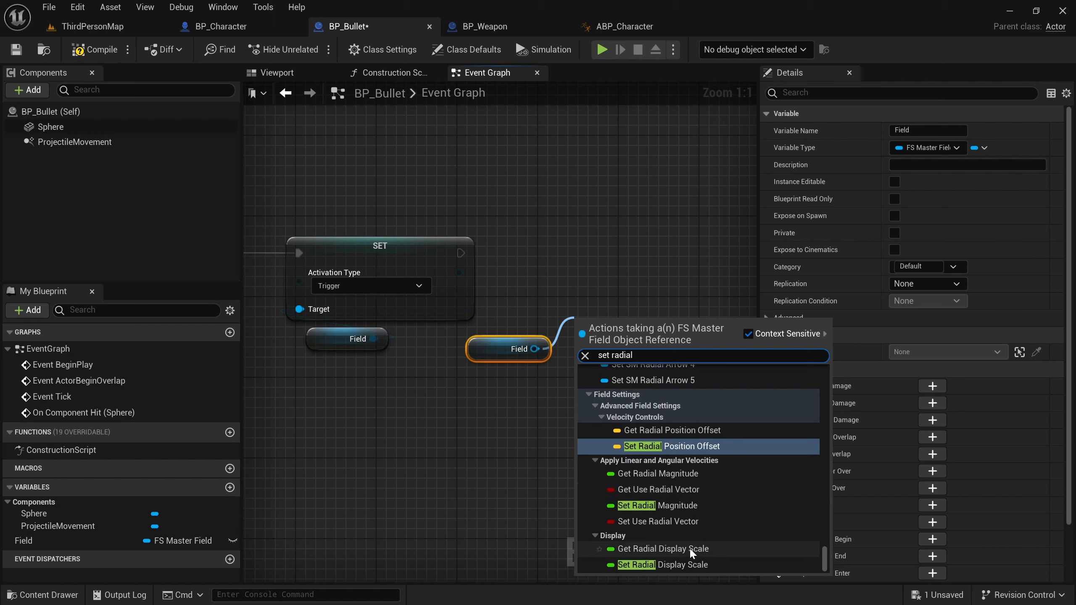
click(695, 508)
drag(487, 352, 608, 412)
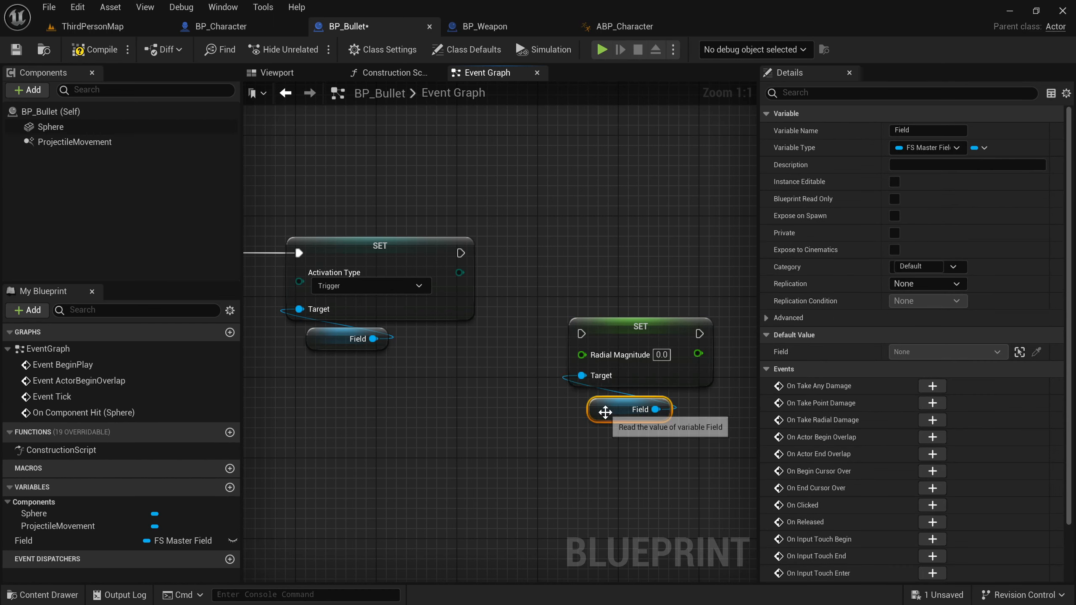
Step: Connect Set Activation Type's execution output to Set Radial Magnitude through a reroute node straightened with the latter
shift+click(636, 373)
drag(635, 373, 575, 302)
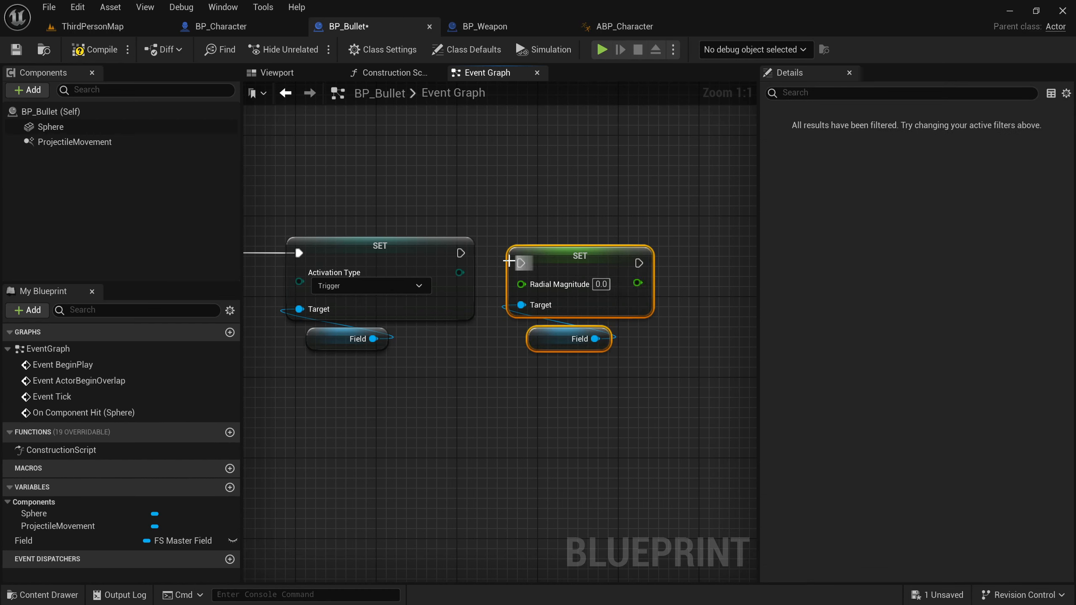
drag(461, 253, 520, 263)
drag(500, 208, 609, 339)
drag(596, 263, 646, 222)
double_click(495, 247)
shift+click(612, 218)
key(q)
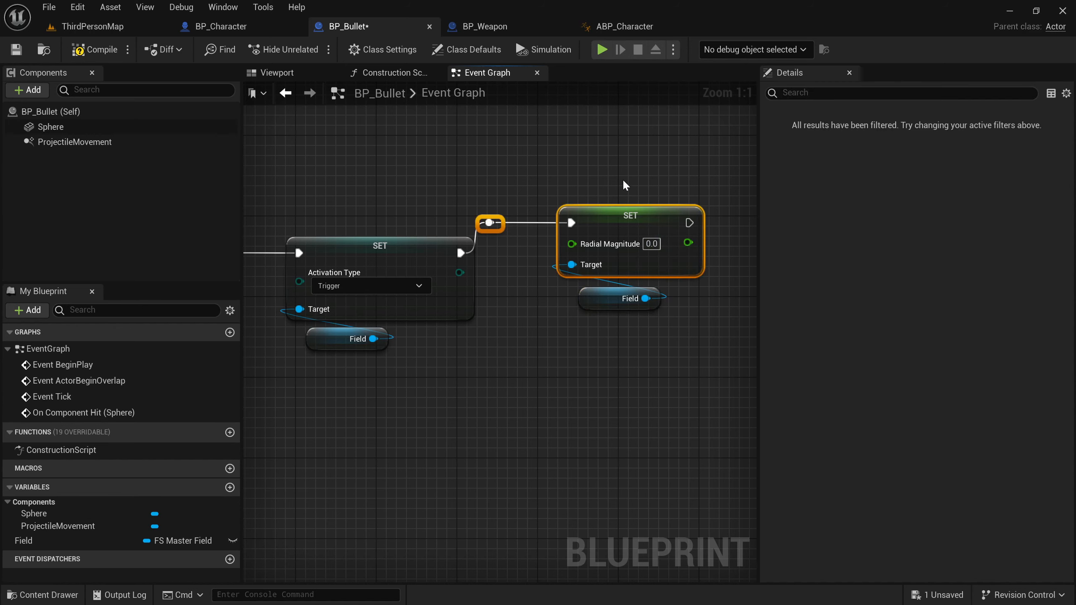
click(624, 181)
Step: Set the Radial Magnitude on its Set node to 150
click(653, 244)
text(150)
key(Return)
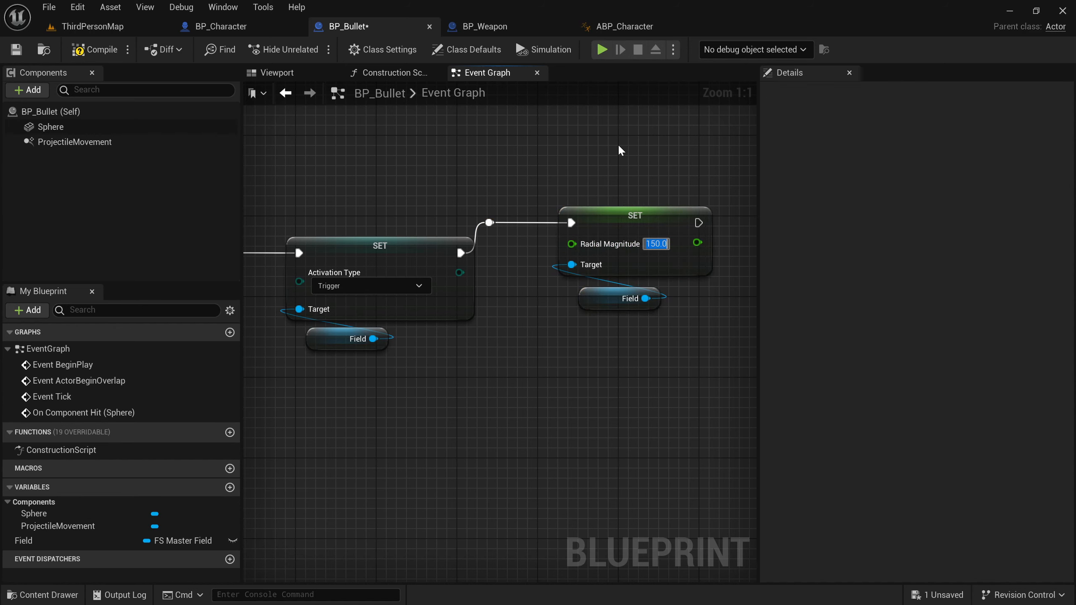
Step: Copy the Field getter beyond the Set Radial Magnitude node and create a CE Trigger call that targets it
right_drag(618, 147, 426, 178)
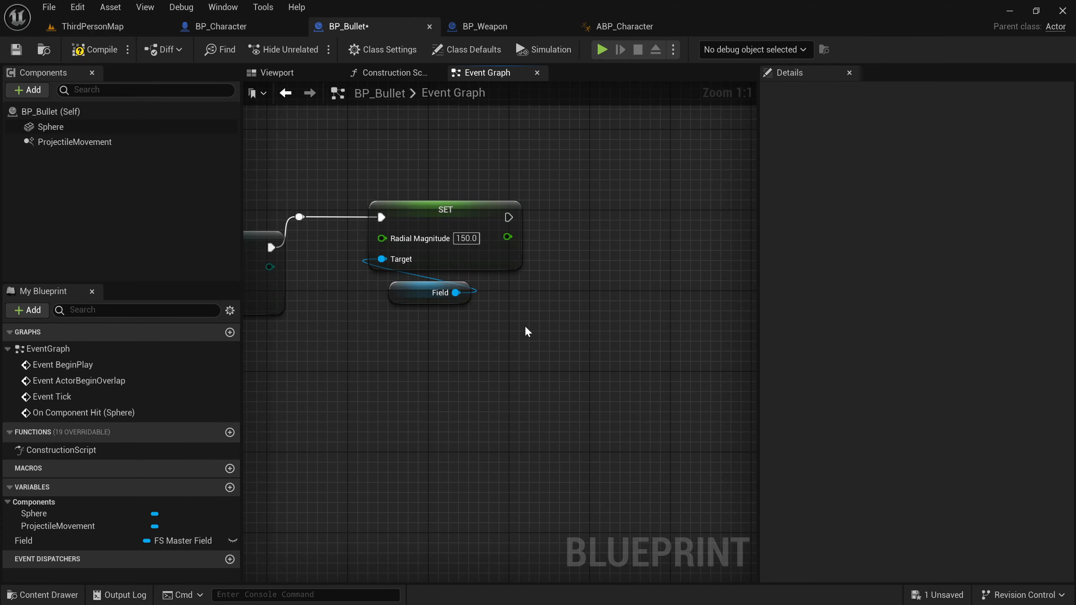
drag(419, 317, 425, 302)
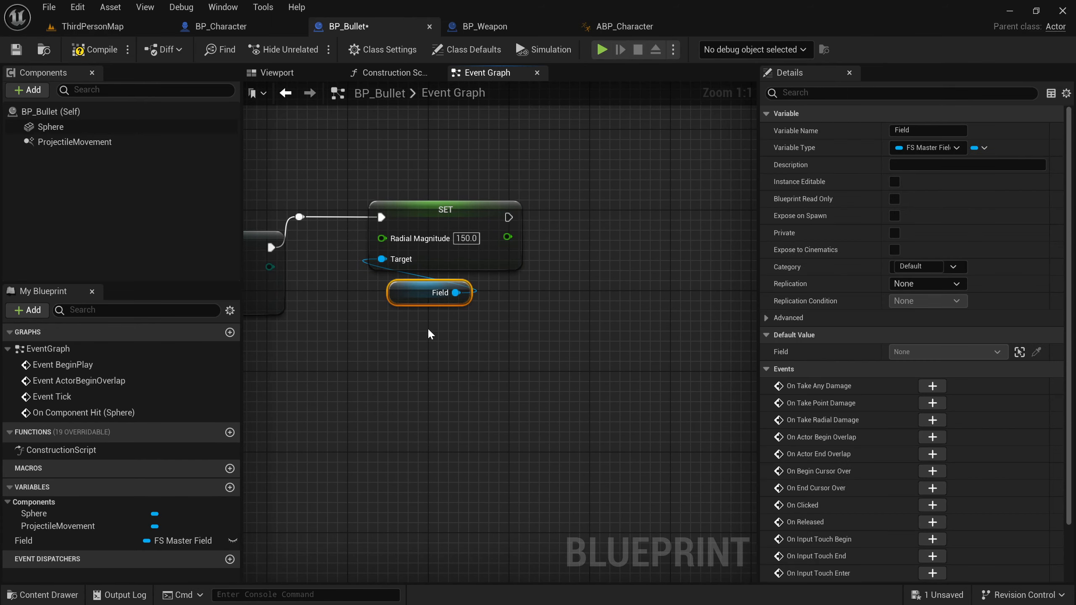
key(ctrl+c)
key(ctrl+v)
drag(567, 343, 597, 293)
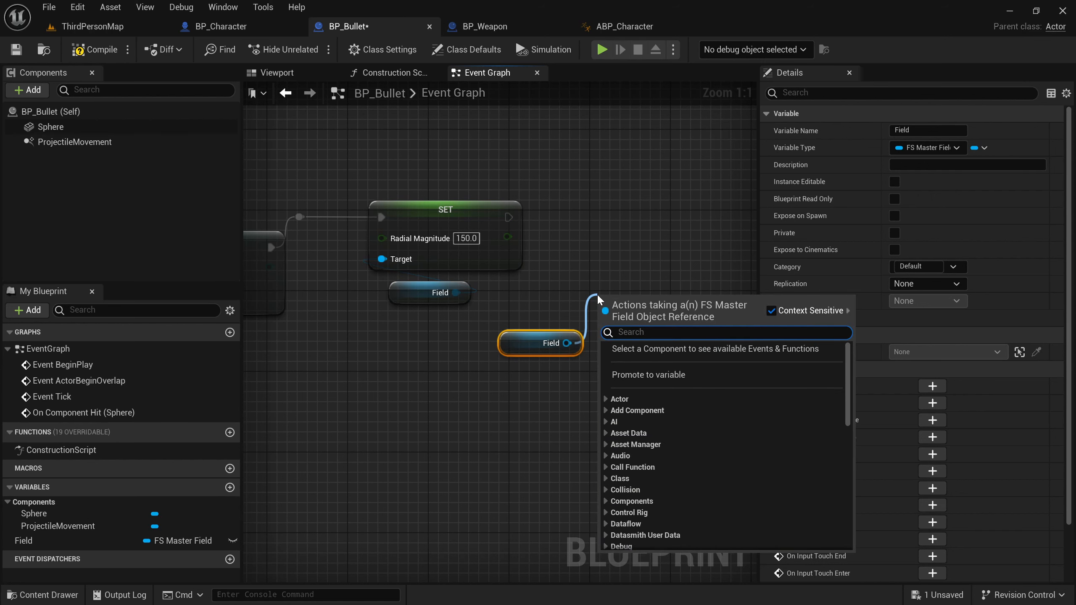
text(ce t)
key(Return)
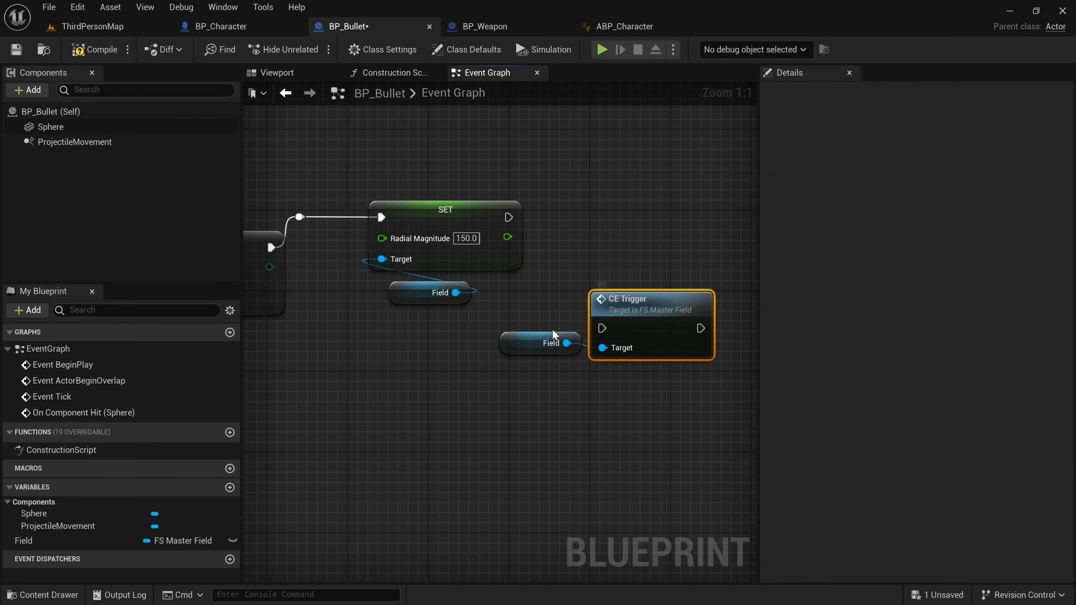
Step: Tuck the getter under CE Trigger and connect Set Radial Magnitude's execution output to it through an aligned reroute node
drag(526, 344, 617, 374)
drag(508, 217, 602, 328)
drag(587, 261, 665, 368)
drag(662, 326, 702, 263)
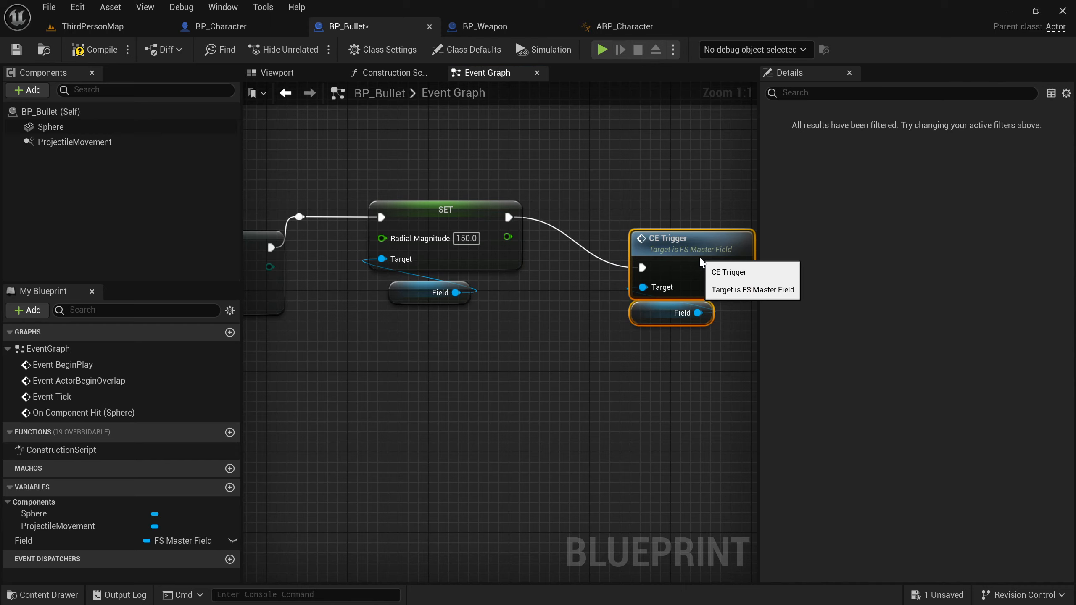
double_click(555, 230)
ctrl+click(699, 241)
key(q)
click(578, 209)
Step: Review the node chain from the FS Master Field spawn through both Set nodes to CE Trigger
scroll(566, 206, down, 4)
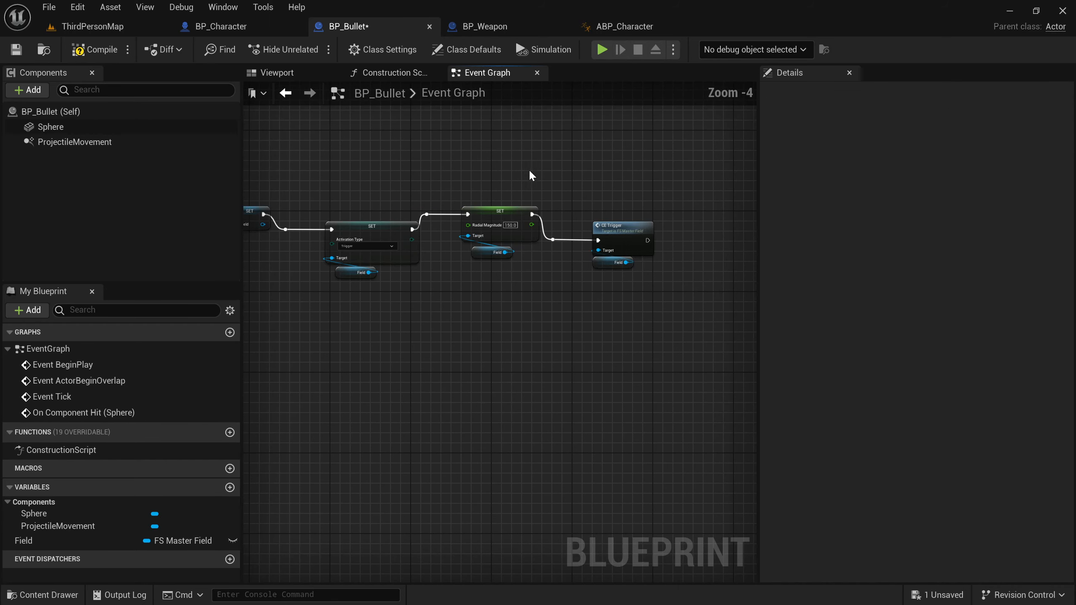
right_drag(536, 169, 630, 168)
right_drag(335, 168, 427, 167)
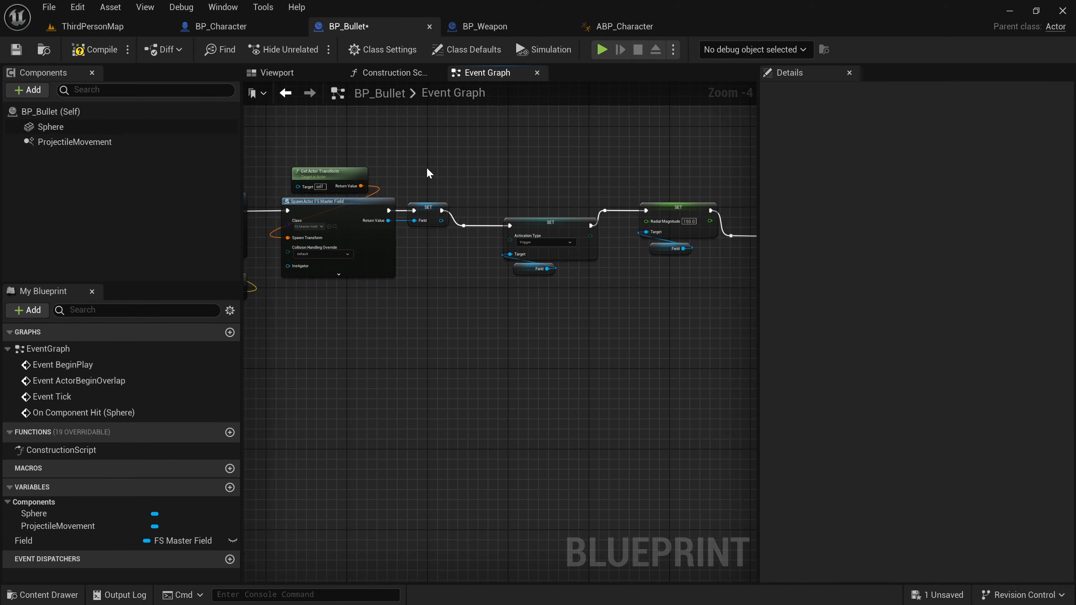
drag(400, 163, 352, 298)
drag(449, 251, 414, 157)
right_drag(481, 174, 381, 154)
click(390, 166)
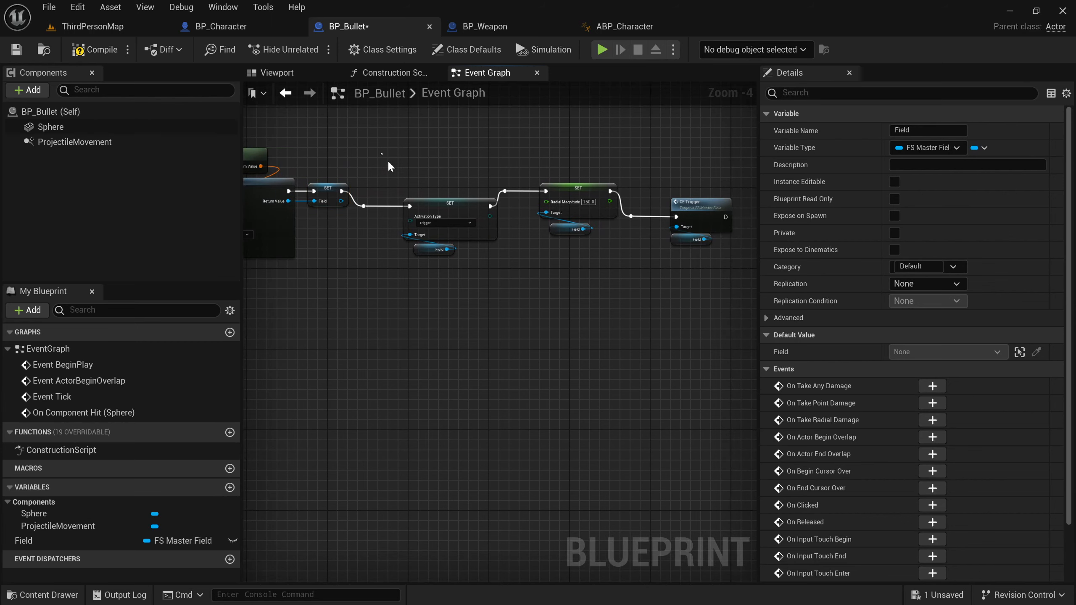
drag(475, 314, 534, 144)
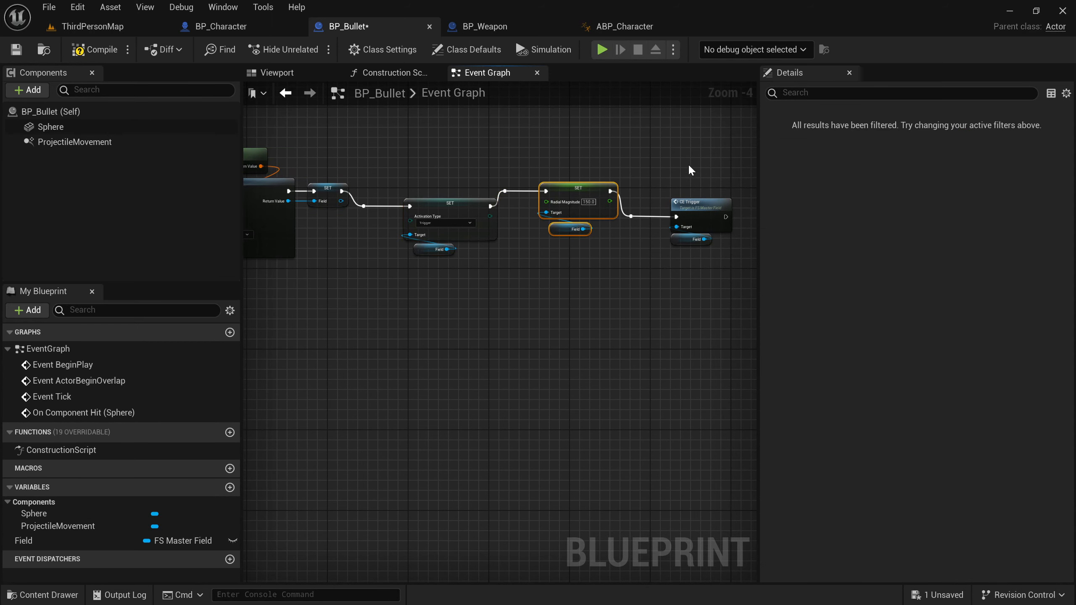
drag(690, 166, 694, 336)
click(652, 323)
drag(611, 336, 421, 165)
right_drag(350, 170, 397, 172)
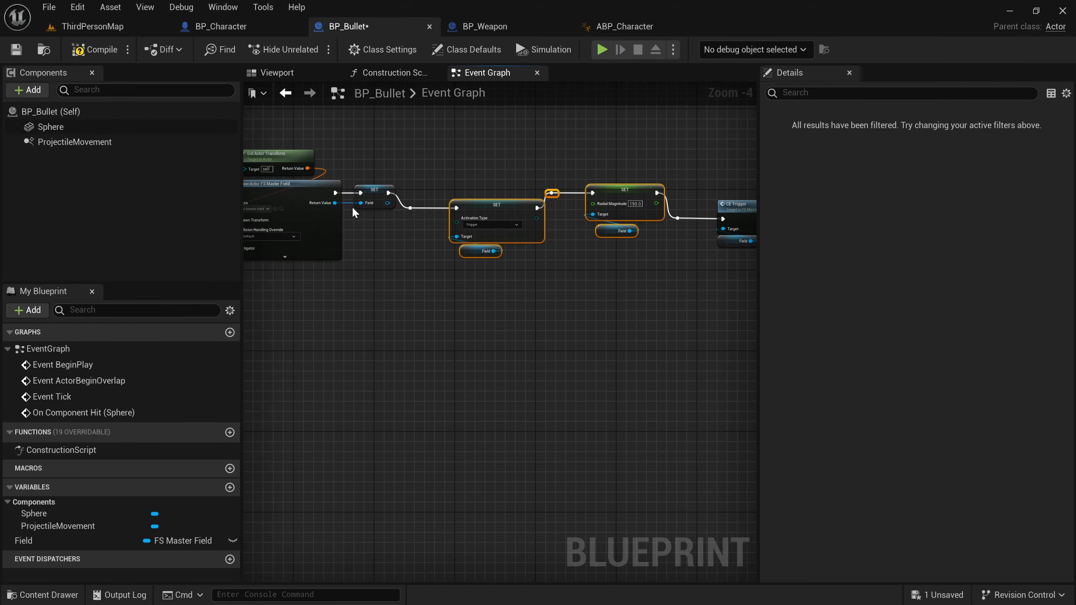
right_drag(282, 176, 320, 168)
right_drag(552, 259, 454, 273)
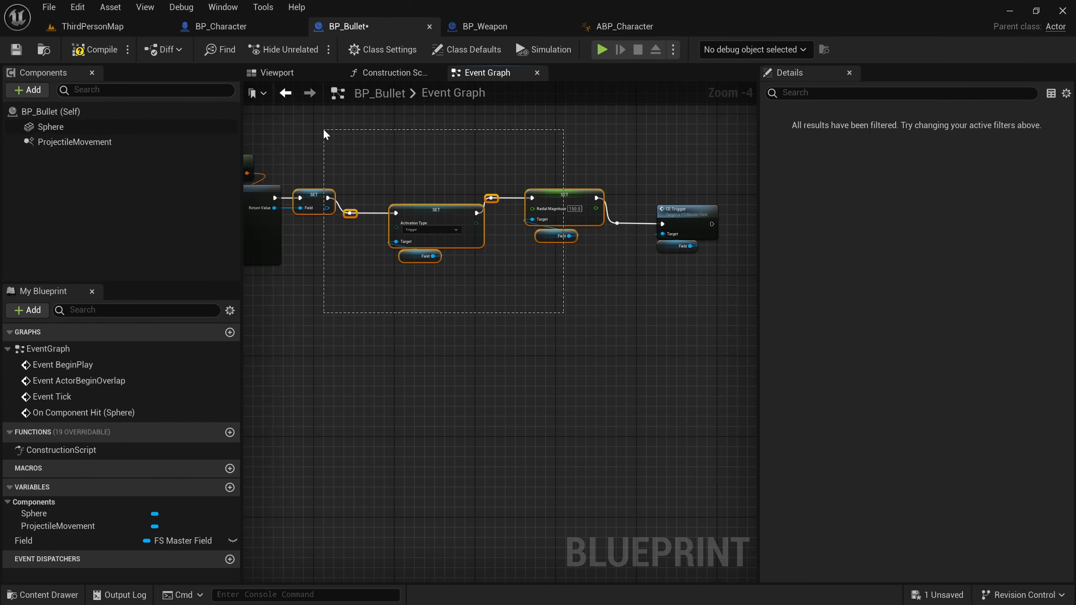
Step: Compile and save BP_Bullet, and start a play test of ThirdPersonMap
click(109, 51)
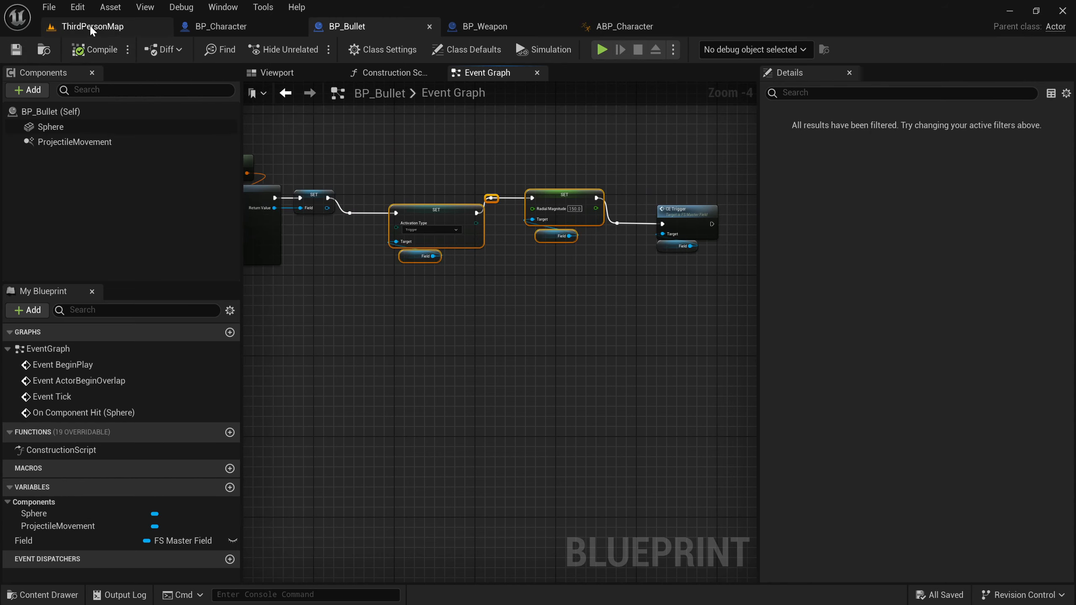
click(102, 31)
click(309, 49)
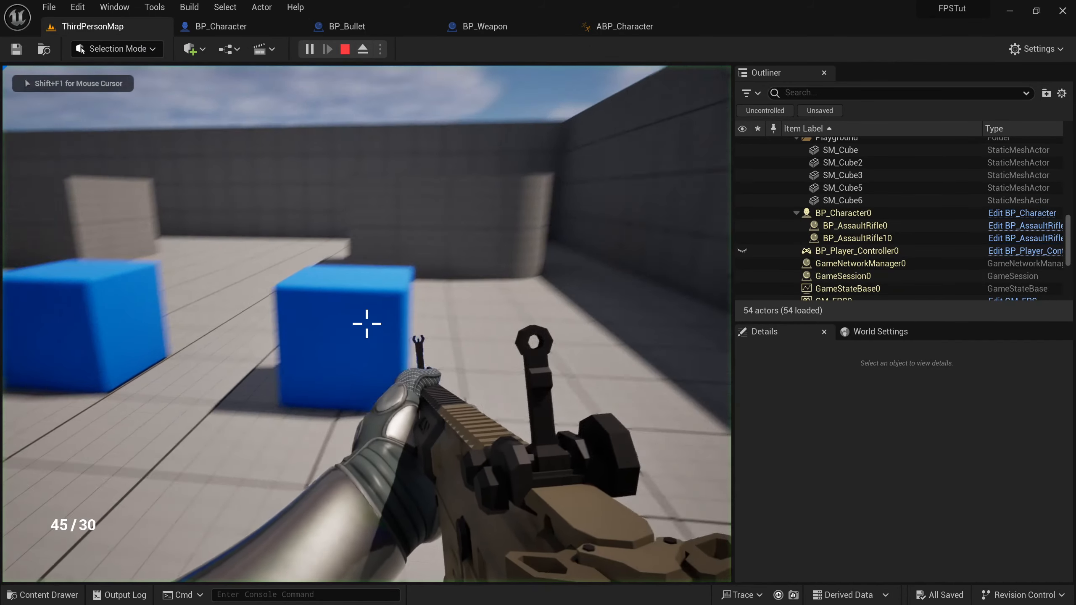
Step: Shoot the nearest blue cube repeatedly to test its destruction, and end the play session
click(365, 320)
click(367, 324)
click(367, 324)
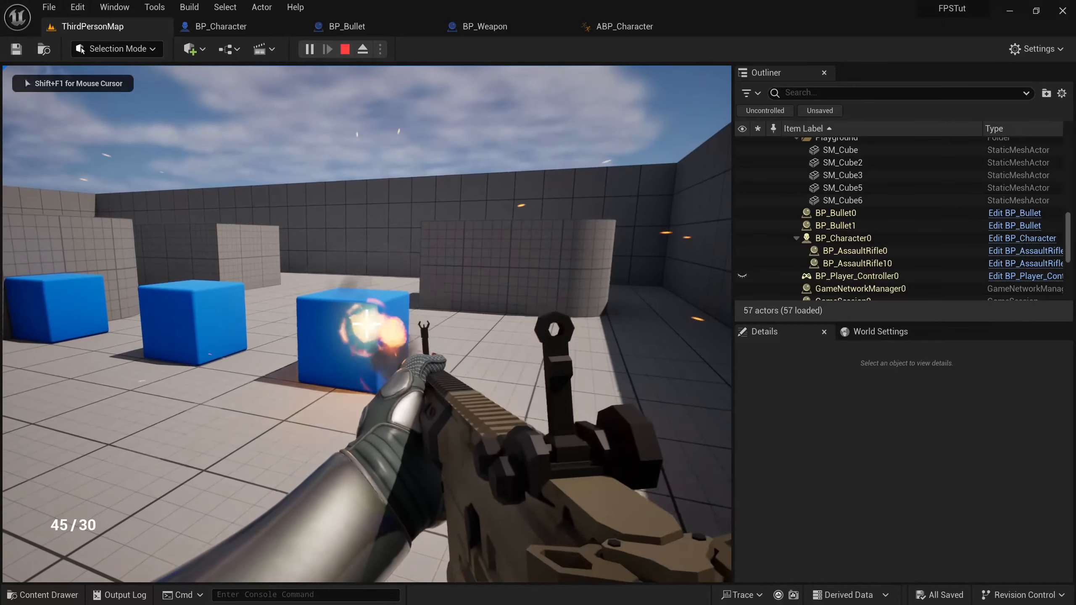
click(367, 324)
click(367, 324)
click(367, 324)
click(367, 324)
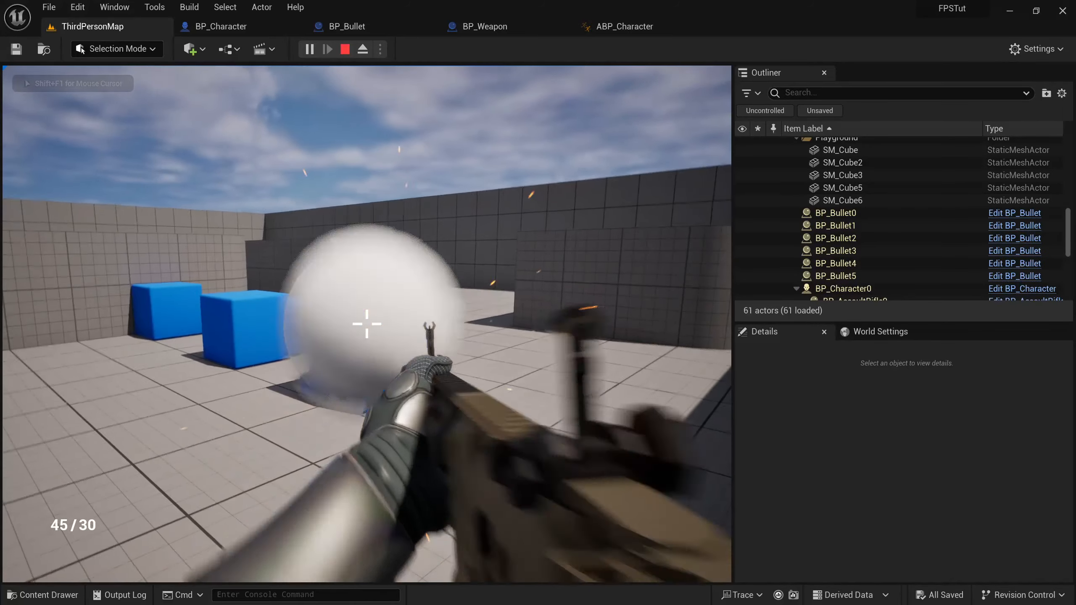
click(367, 324)
click(367, 324)
click(367, 324)
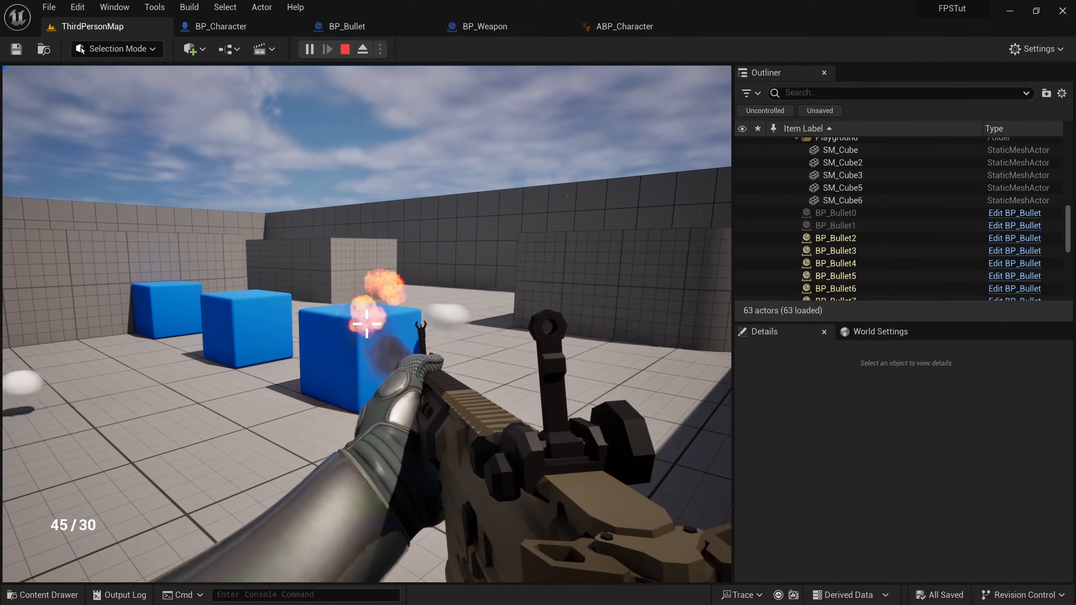
click(367, 324)
key(a)
click(368, 324)
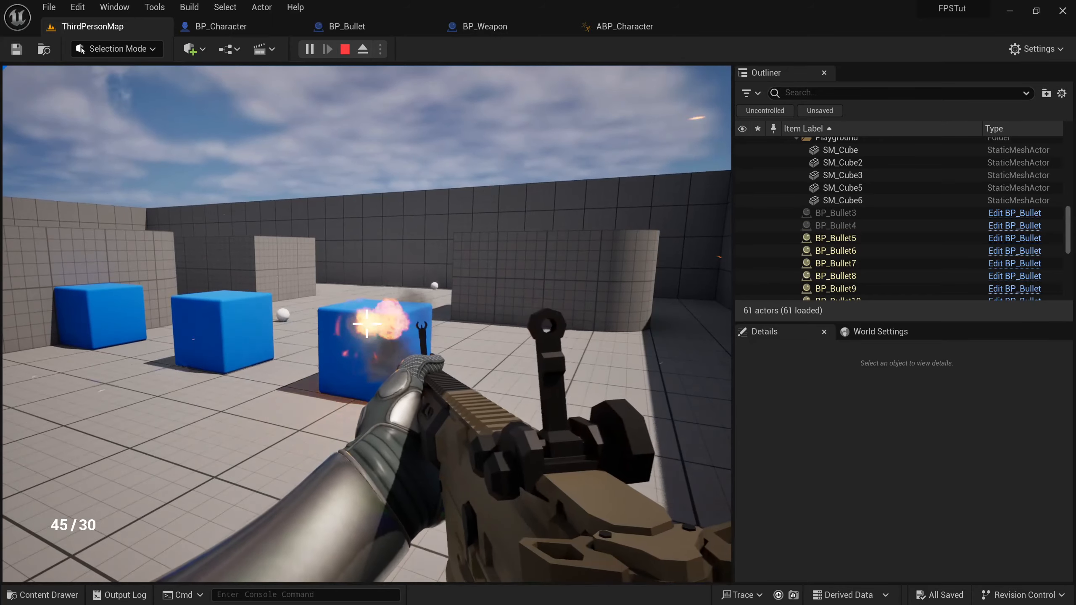
key(Escape)
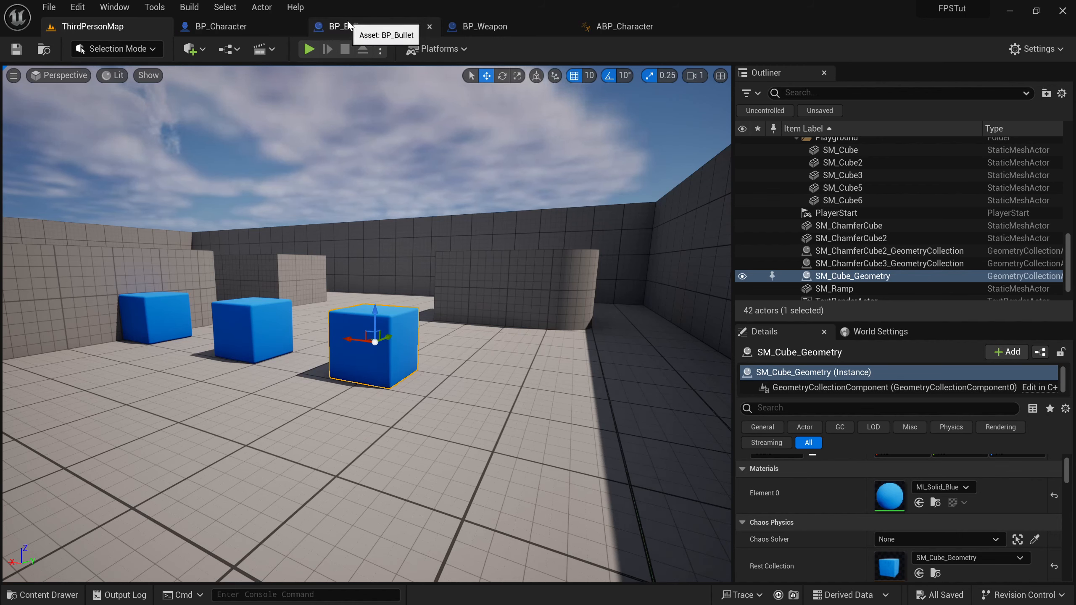
Step: In BP_Bullet, move the execution wire from the Branch input to the SpawnActor FS Master Field node and compile
click(367, 27)
mouse_move(451, 179)
right_down()
mouse_move(613, 190)
mouse_move(682, 178)
mouse_move(444, 181)
right_up()
right_click(442, 184)
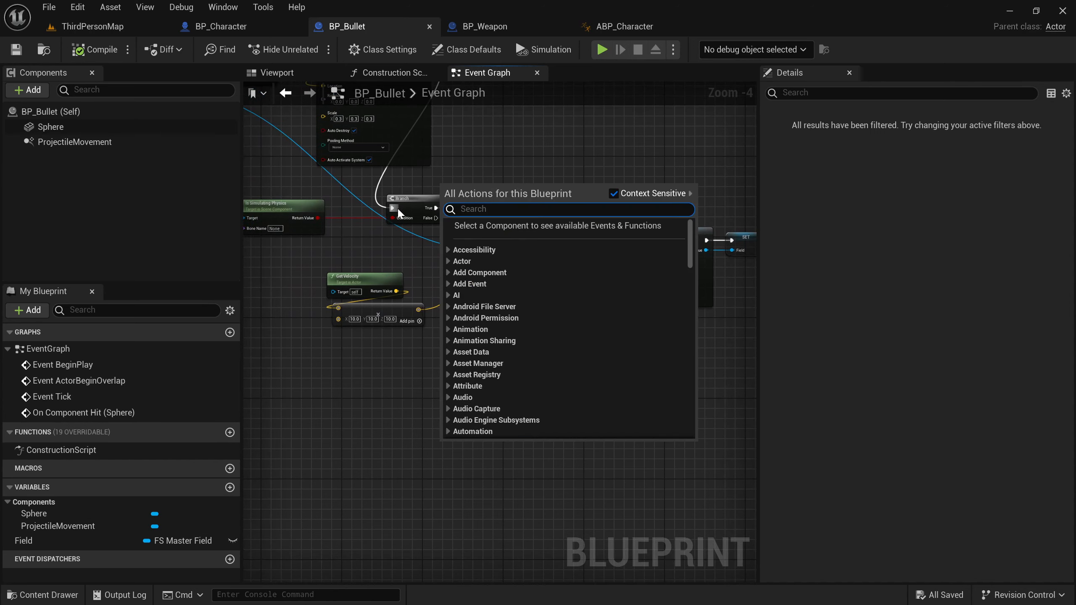
click(395, 208)
ctrl+drag(401, 208, 606, 241)
click(98, 51)
Step: Play-test ThirdPersonMap again with a shot at the nearest blue cube, and end the session
click(123, 32)
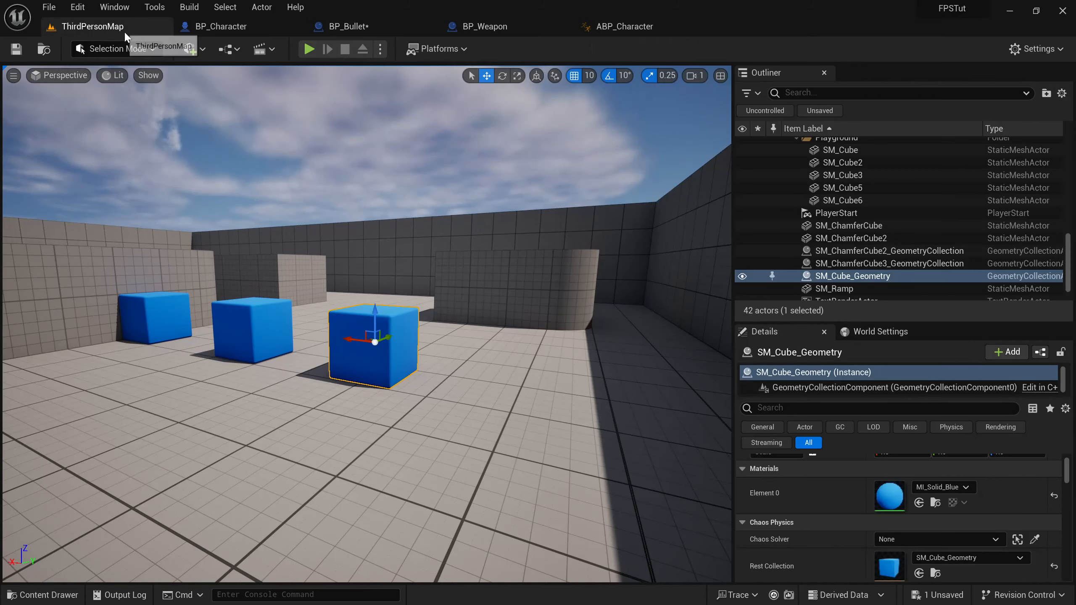
click(307, 49)
click(367, 324)
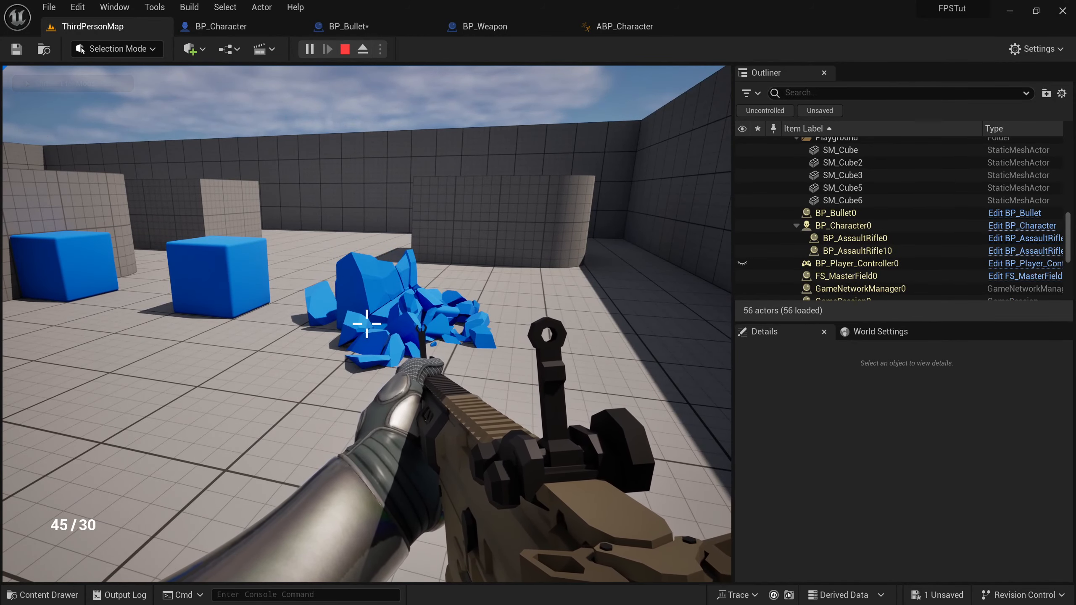
key(Escape)
Step: Filter SM_Cube_Geometry's details by "simu" to check its Simulate Physics setting, and clear the filter
scroll(887, 492, down, 5)
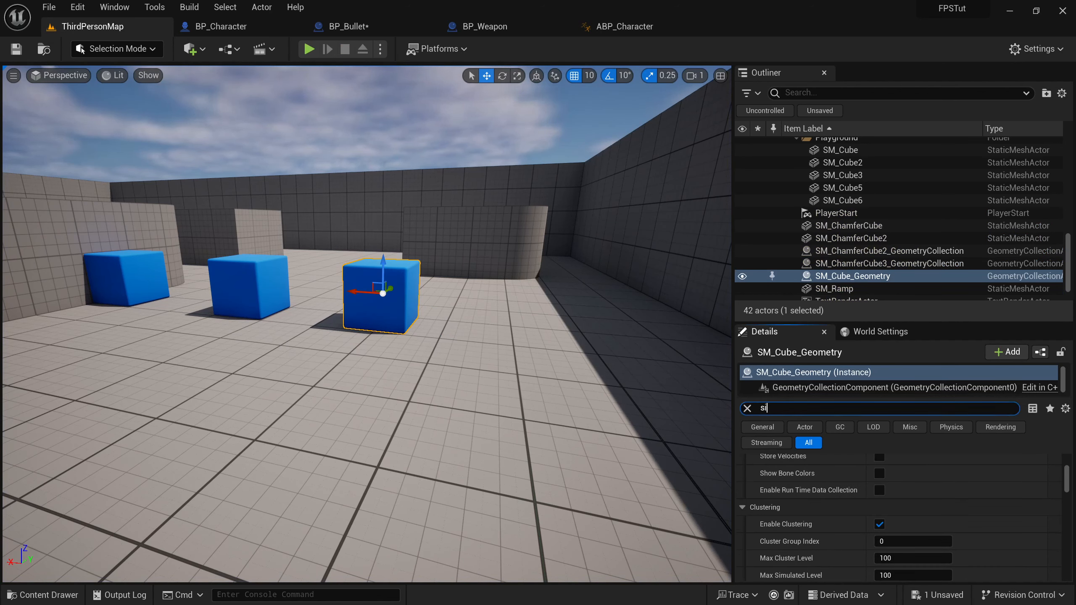
text(mu)
scroll(847, 464, up, 2)
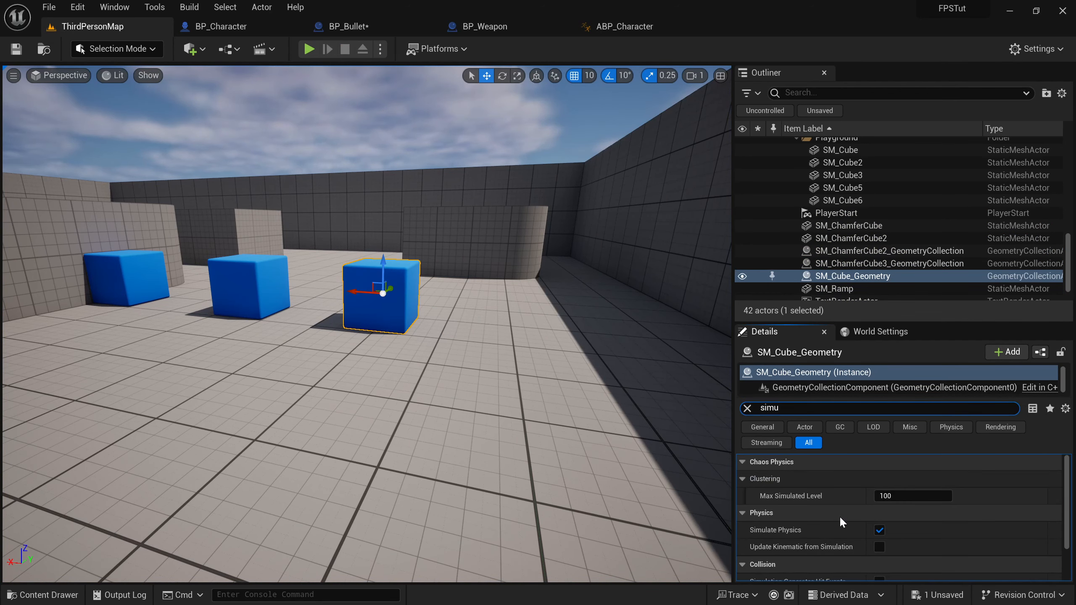
click(749, 410)
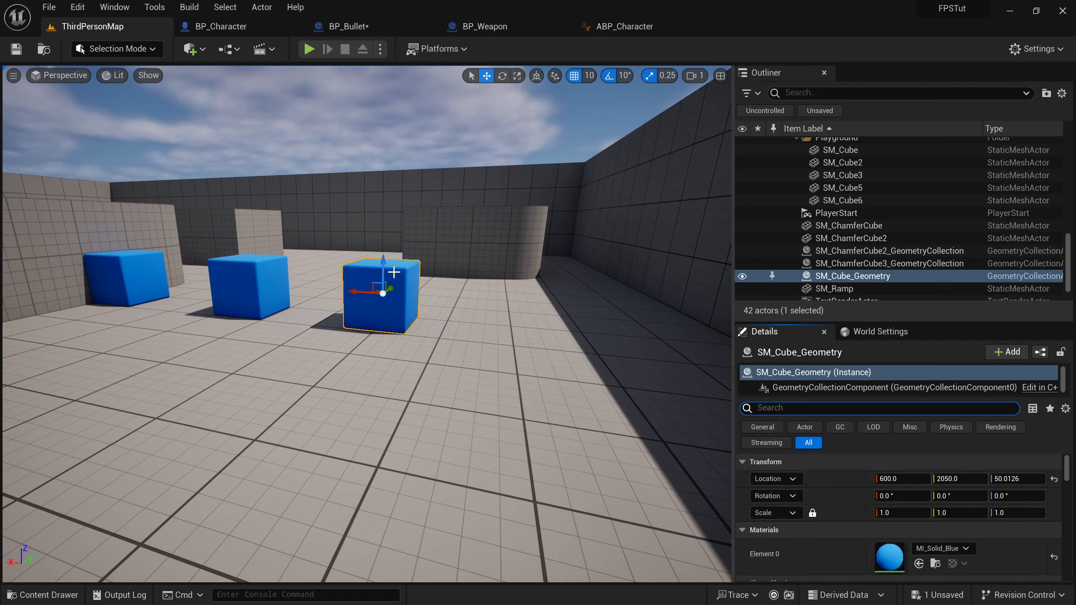
Step: In BP_Bullet, disconnect Add Impulse at Location from SpawnActor FS Master Field and move the physics-check and impulse nodes lower
click(348, 26)
right_drag(354, 194, 400, 233)
right_drag(545, 205, 498, 224)
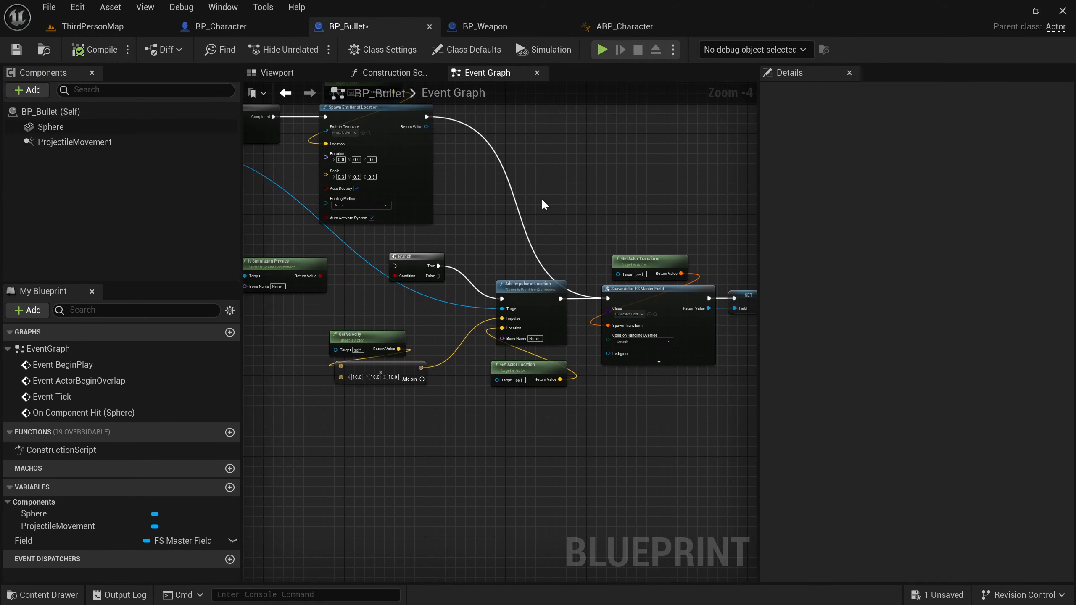
drag(293, 241, 548, 408)
scroll(456, 336, down, 4)
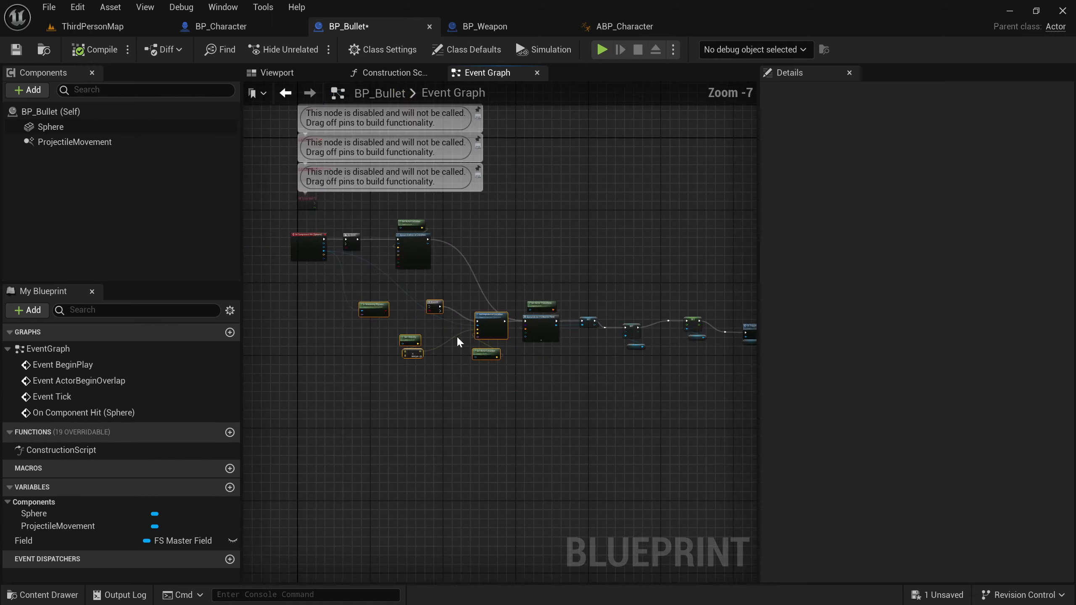
scroll(511, 341, up, 3)
click(504, 351)
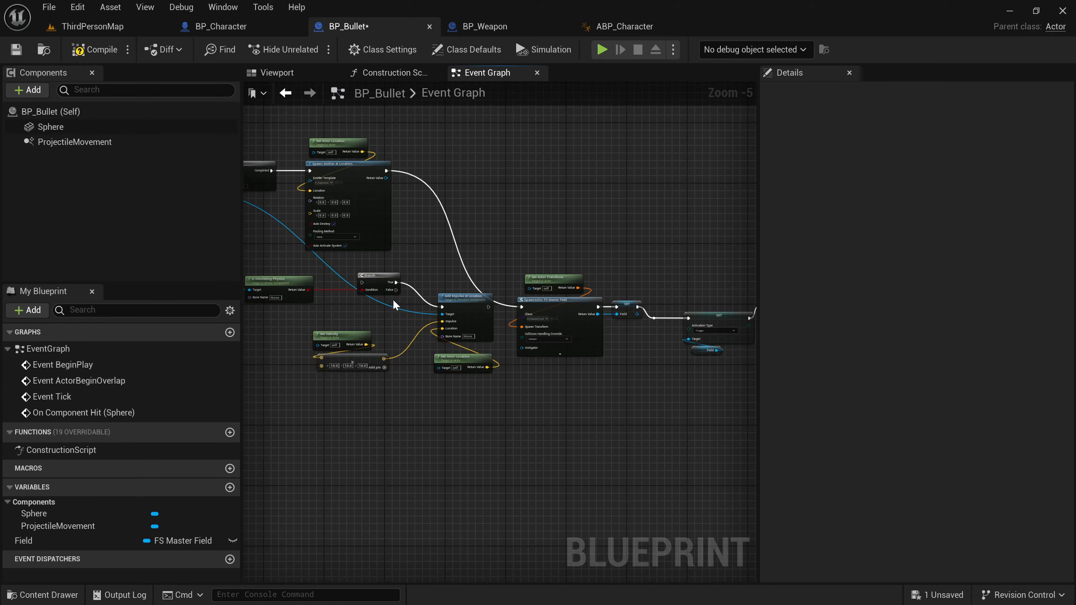
right_drag(393, 298, 430, 296)
drag(294, 262, 528, 406)
drag(515, 327, 502, 415)
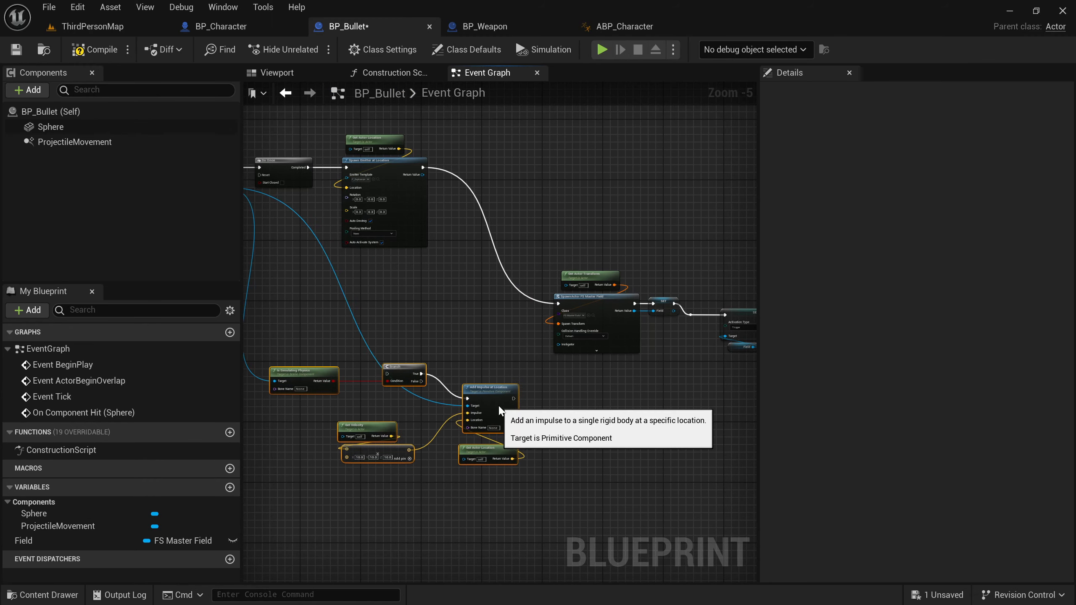
Step: Move the SpawnActor FS Master Field node and its following nodes up beside the Spawn Emitter at Location node
right_drag(600, 246, 443, 288)
drag(383, 282, 697, 398)
right_drag(424, 272, 681, 305)
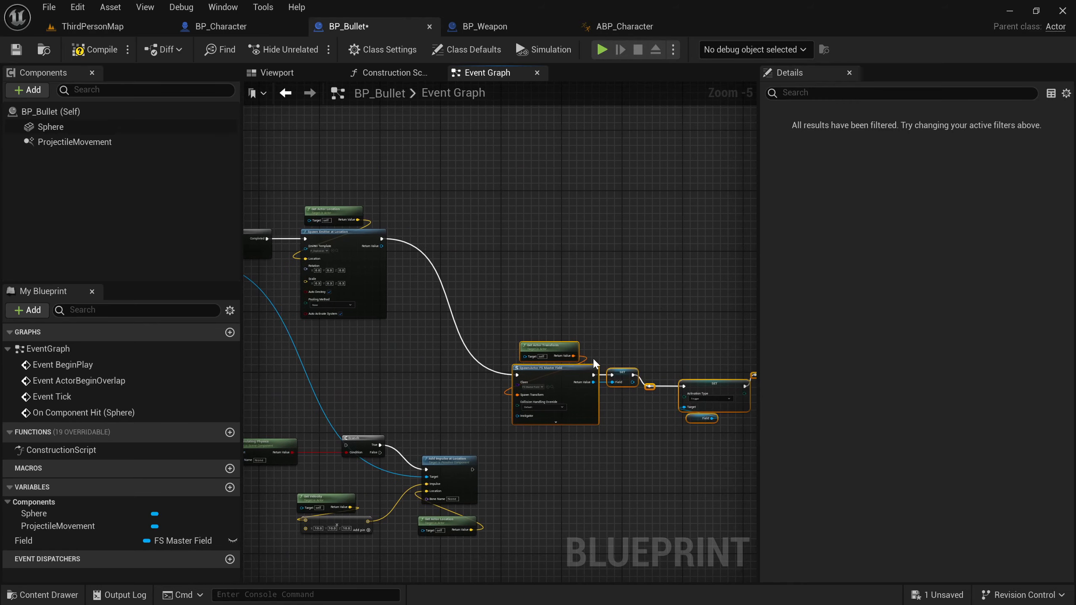
drag(567, 369, 466, 242)
click(566, 343)
scroll(568, 347, down, 2)
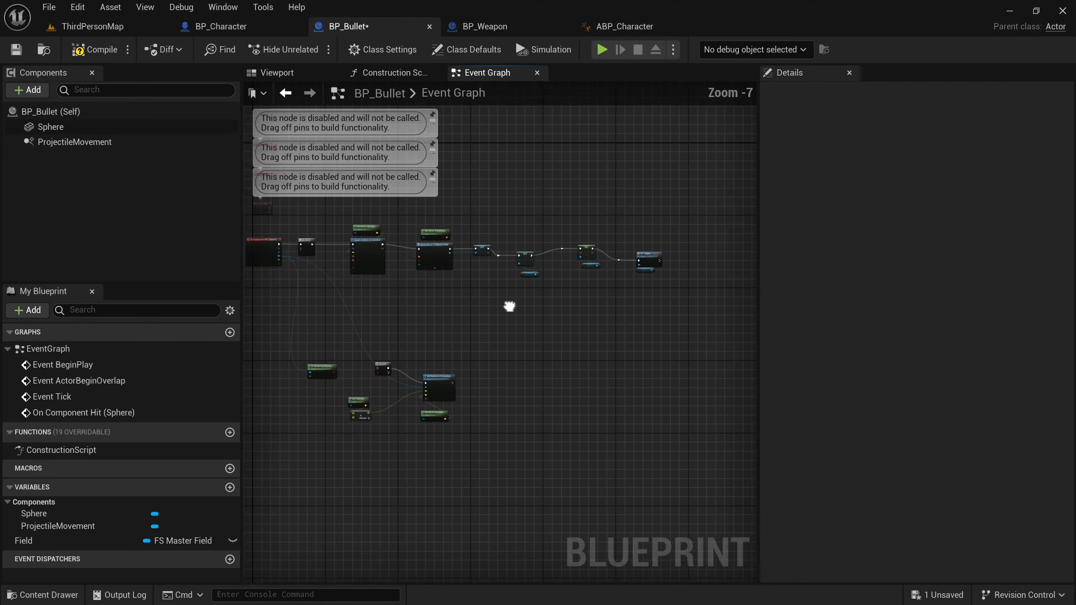
Step: Place the impulse nodes below CE Trigger, connect CE Trigger's execution output to the Branch, and compile and save BP_Bullet
drag(454, 387, 645, 332)
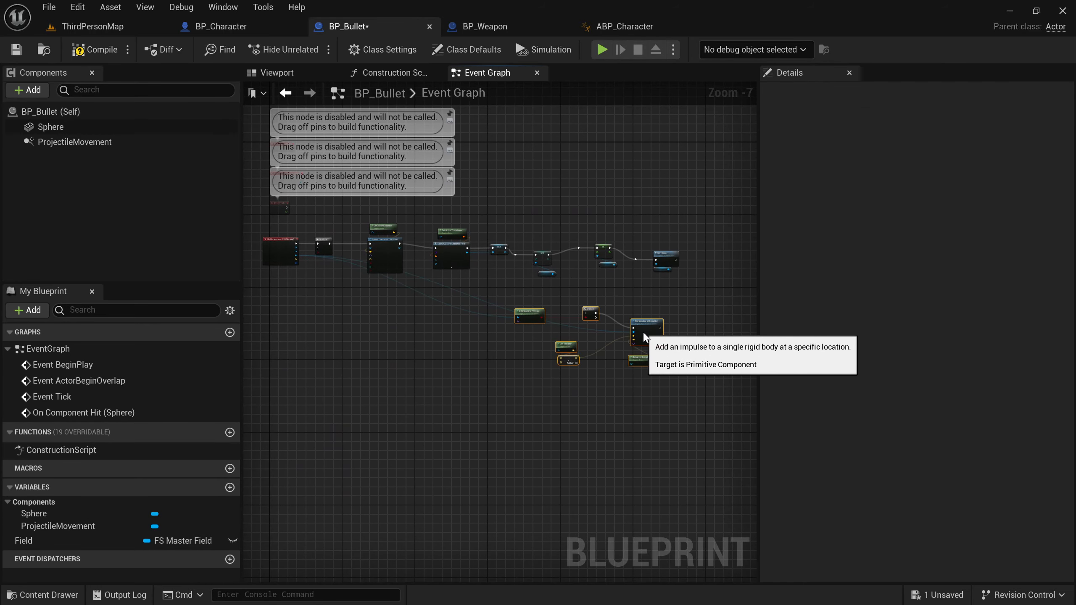
scroll(674, 262, up, 1)
scroll(675, 264, up, 1)
drag(684, 257, 520, 345)
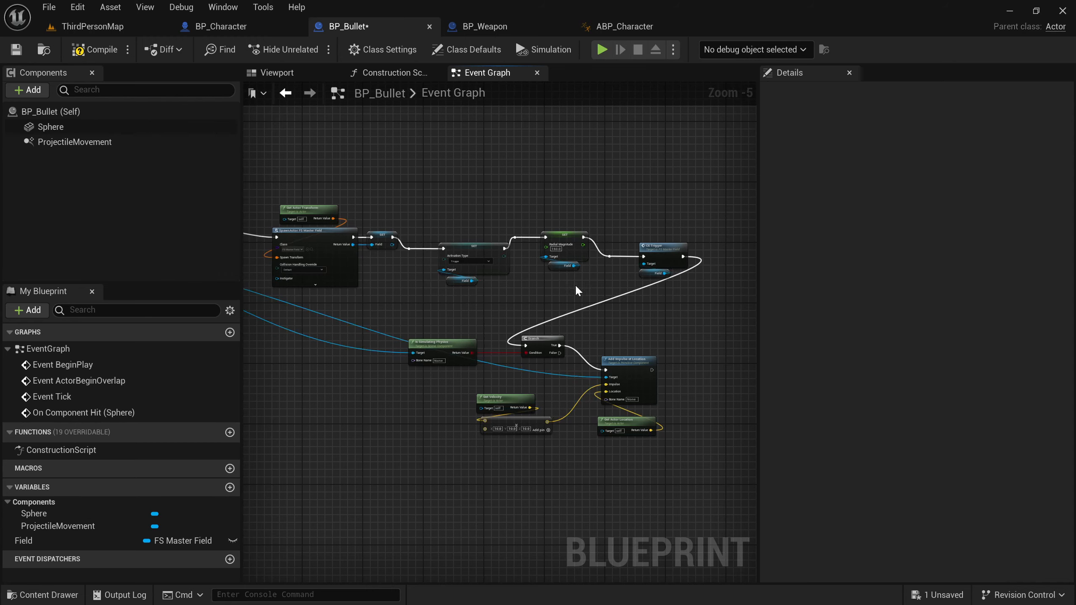
click(94, 49)
click(16, 49)
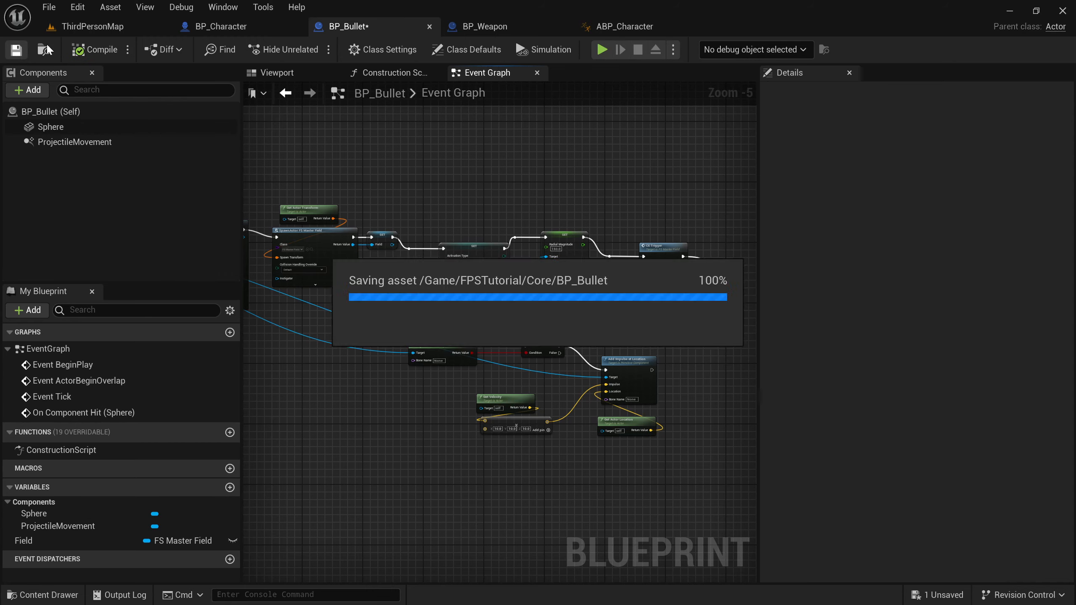
Step: Play-test ThirdPersonMap by walking up to the nearest blue cube and shooting it repeatedly
click(136, 28)
click(309, 49)
key(w)
click(367, 324)
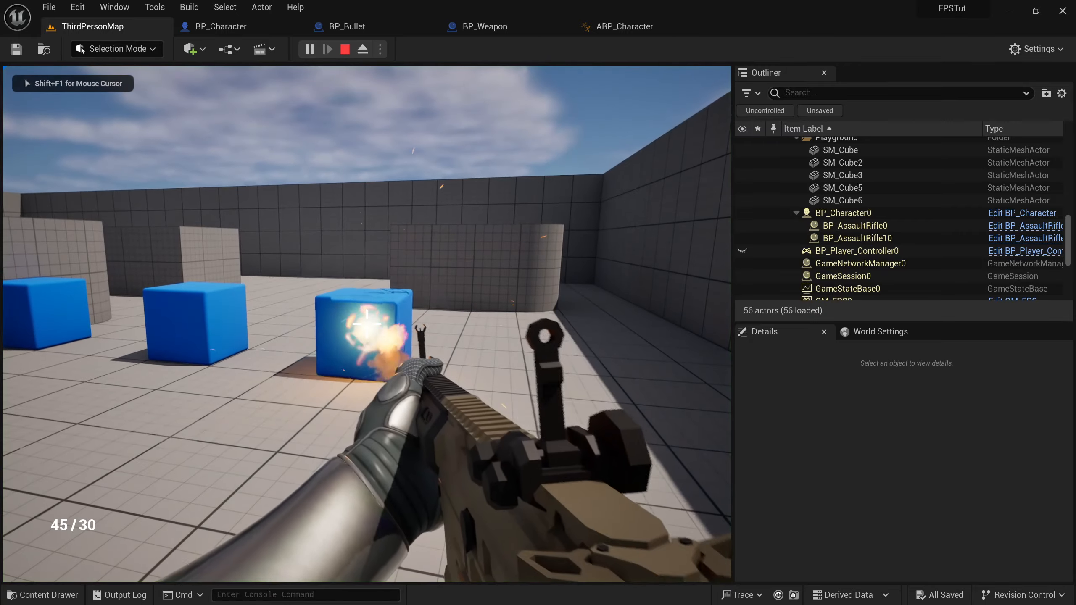
click(367, 324)
click(367, 324)
click(367, 323)
key(d)
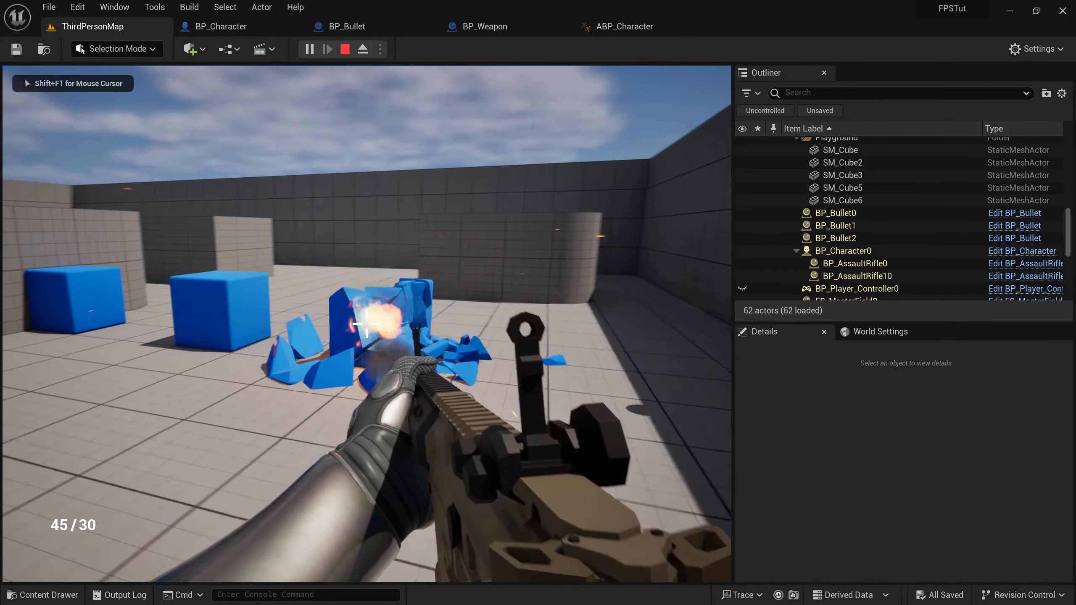
click(367, 324)
click(367, 324)
click(367, 324)
key(d)
click(367, 323)
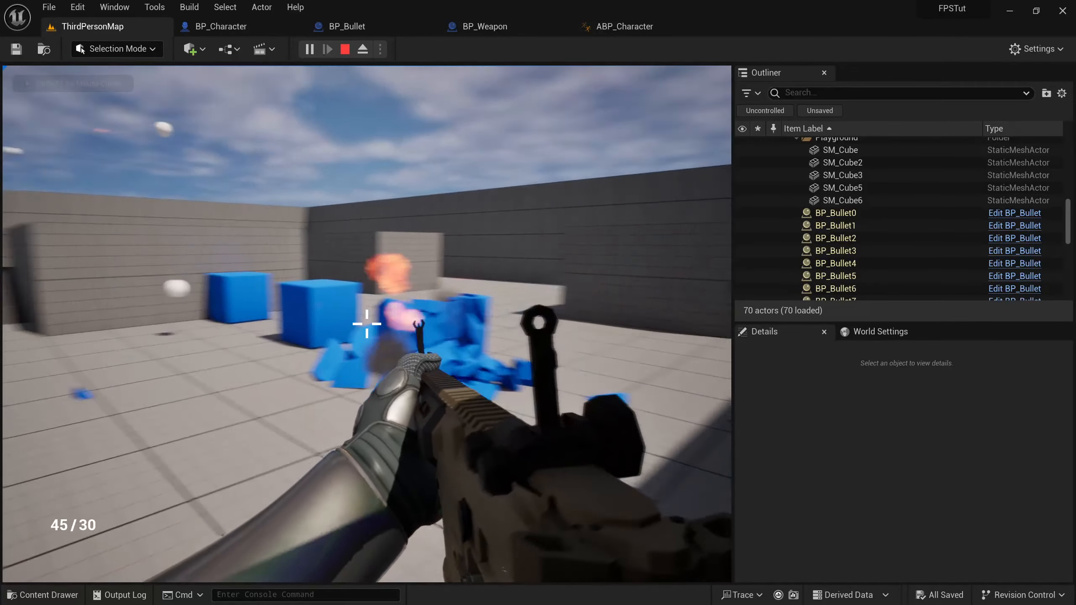
Step: Shoot the remaining blue cubes and the scattered fragments from several angles, and end the play session
click(367, 324)
click(367, 323)
click(367, 324)
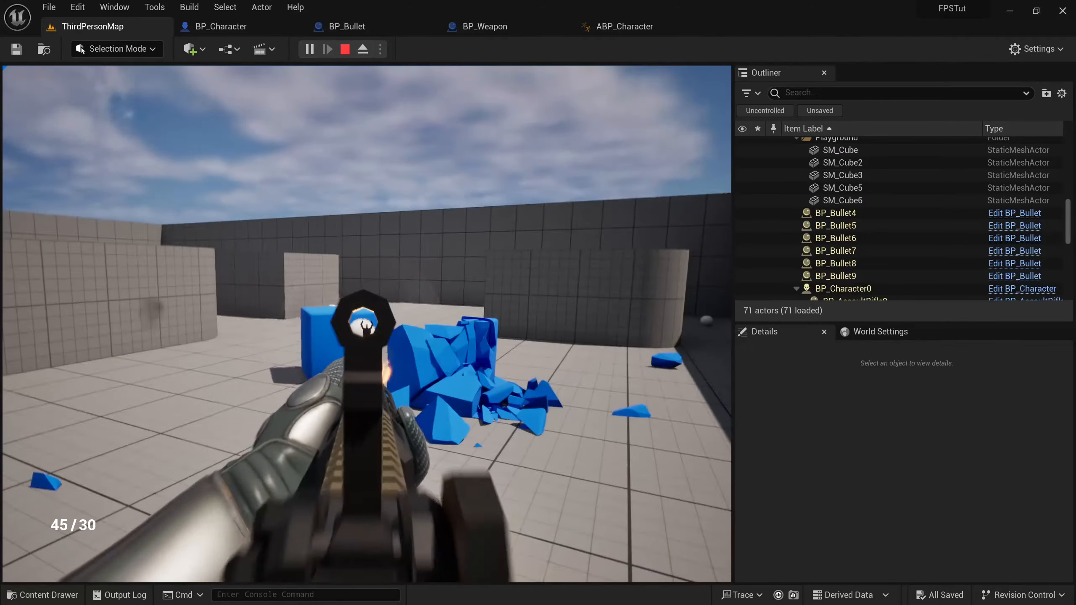
click(367, 324)
click(368, 324)
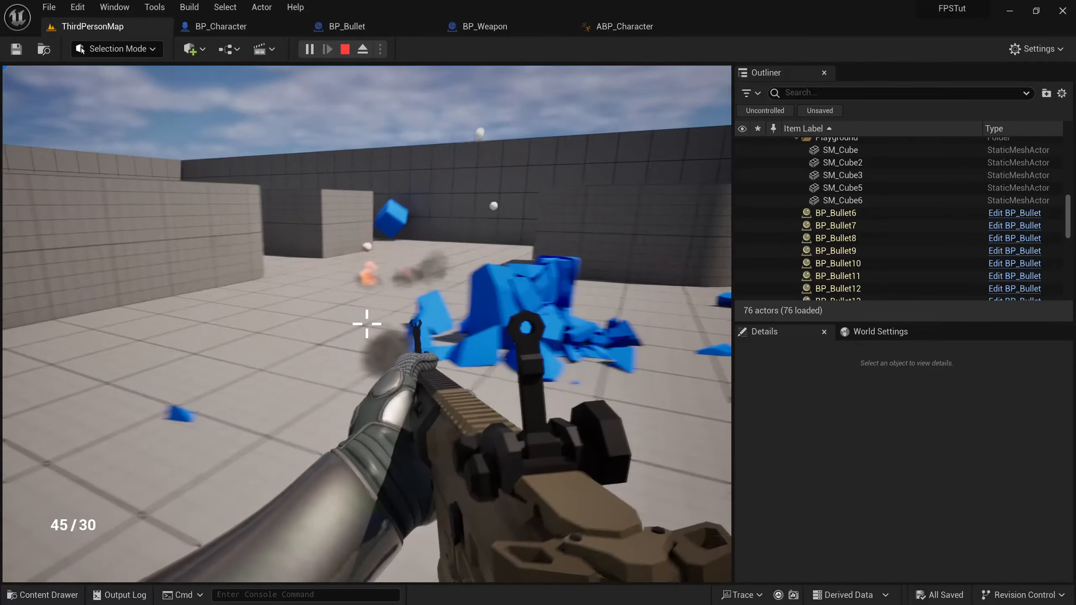
click(367, 324)
click(367, 324)
click(367, 323)
click(367, 324)
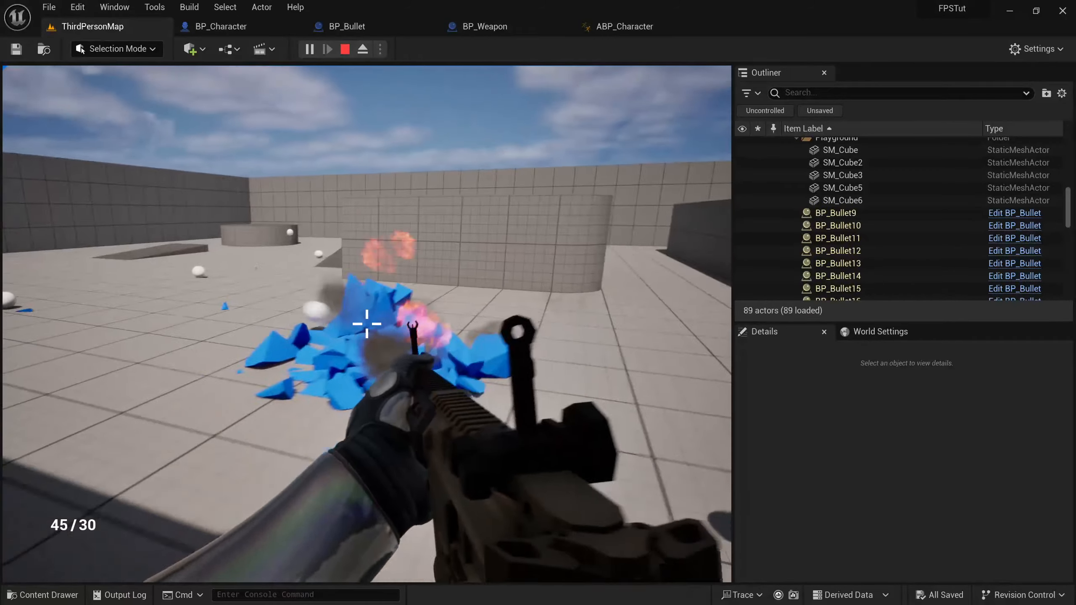
click(367, 324)
click(367, 324)
click(367, 324)
click(367, 323)
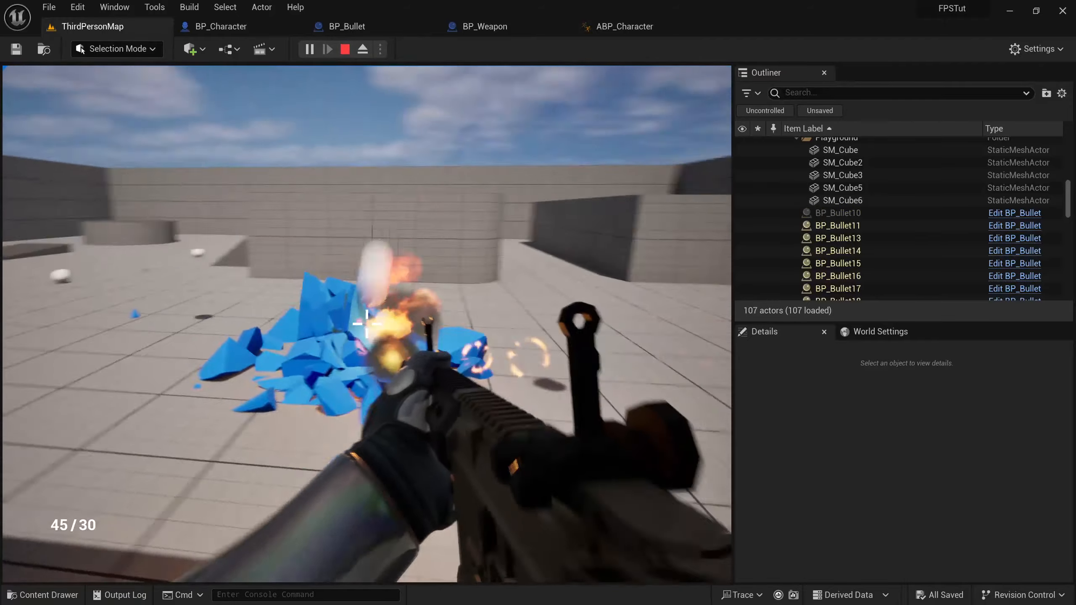
click(367, 323)
click(367, 324)
click(367, 324)
click(367, 324)
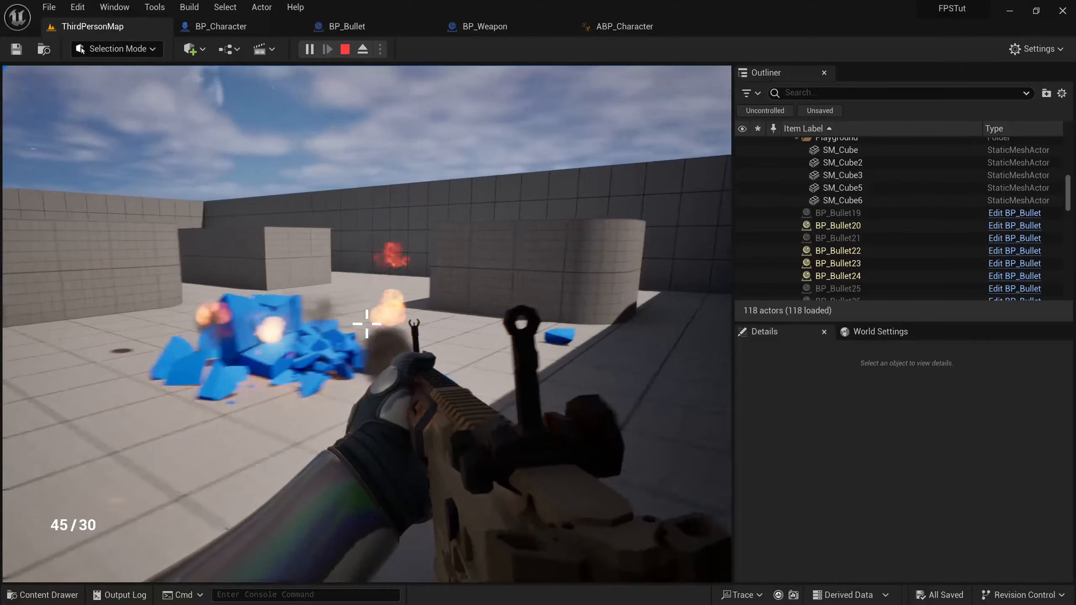
key(w)
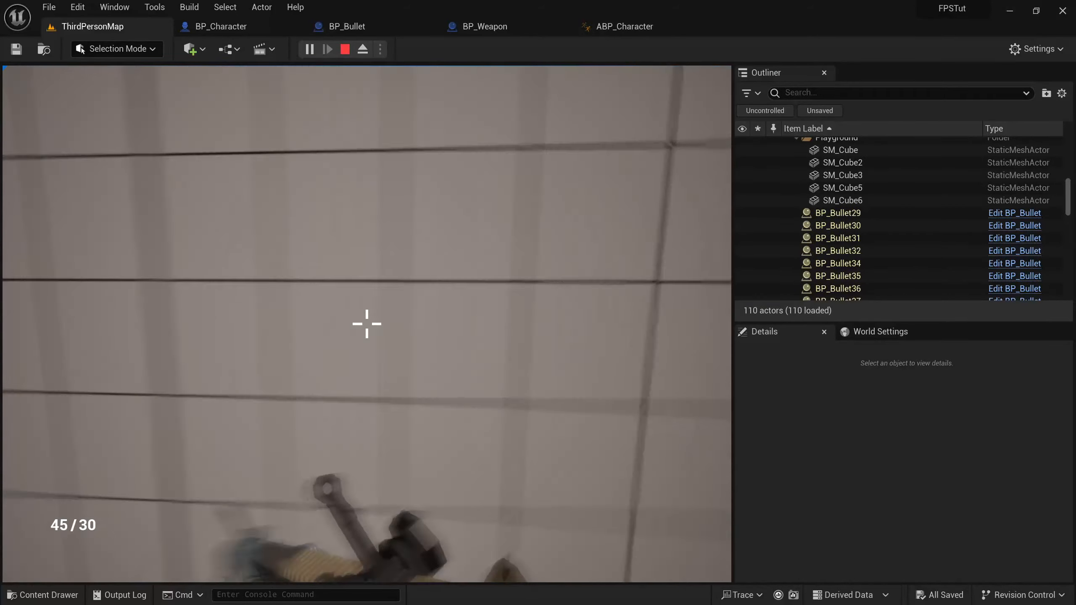
key(w)
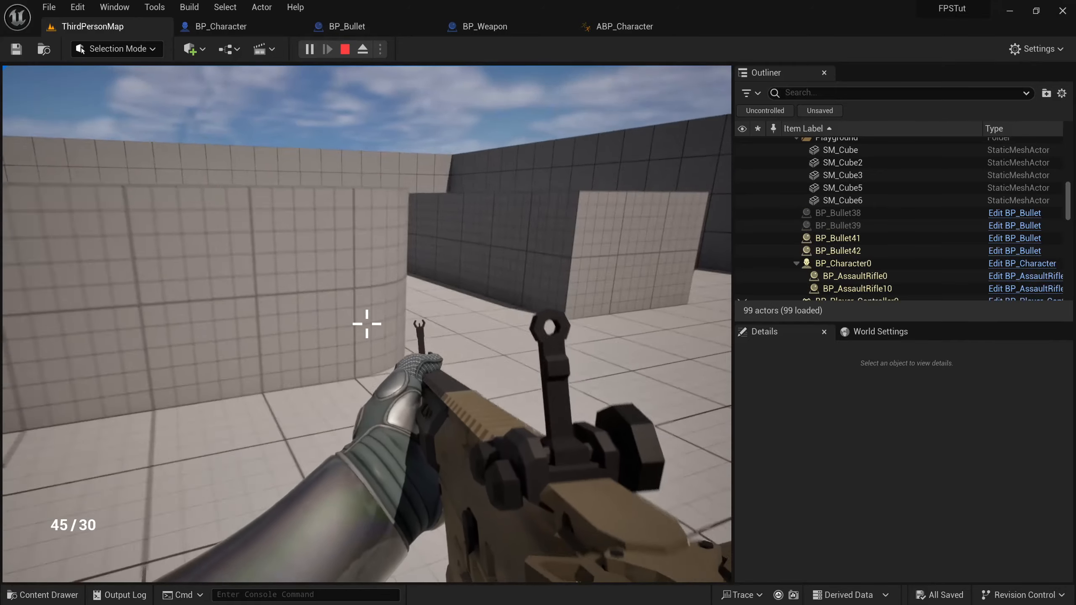
key(Escape)
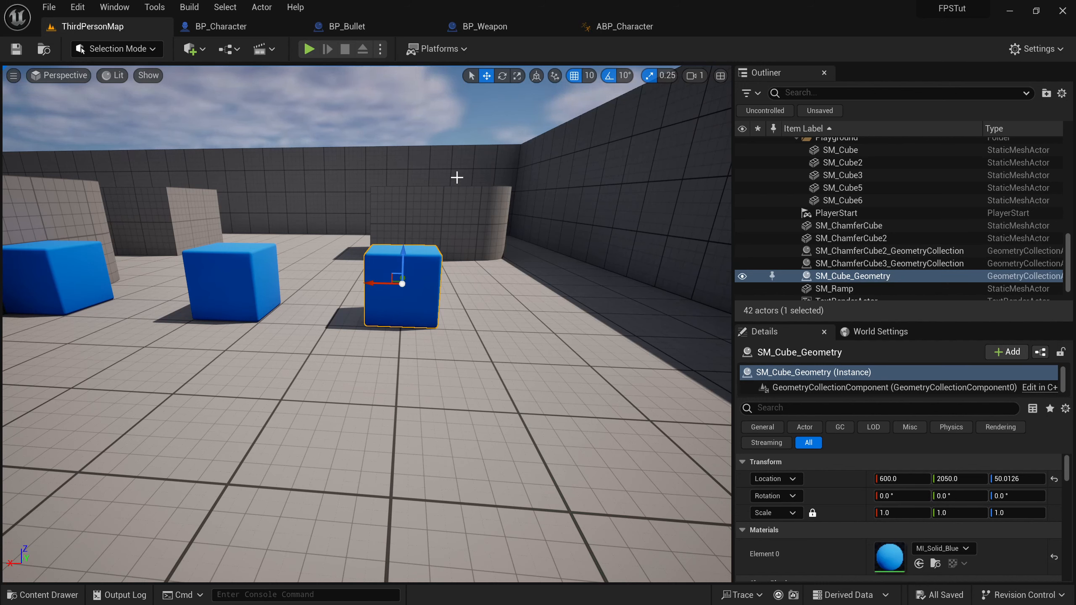
Step: Return to BP_Bullet and locate the FS_MasterField class in the engine content from the SpawnActor node
click(254, 26)
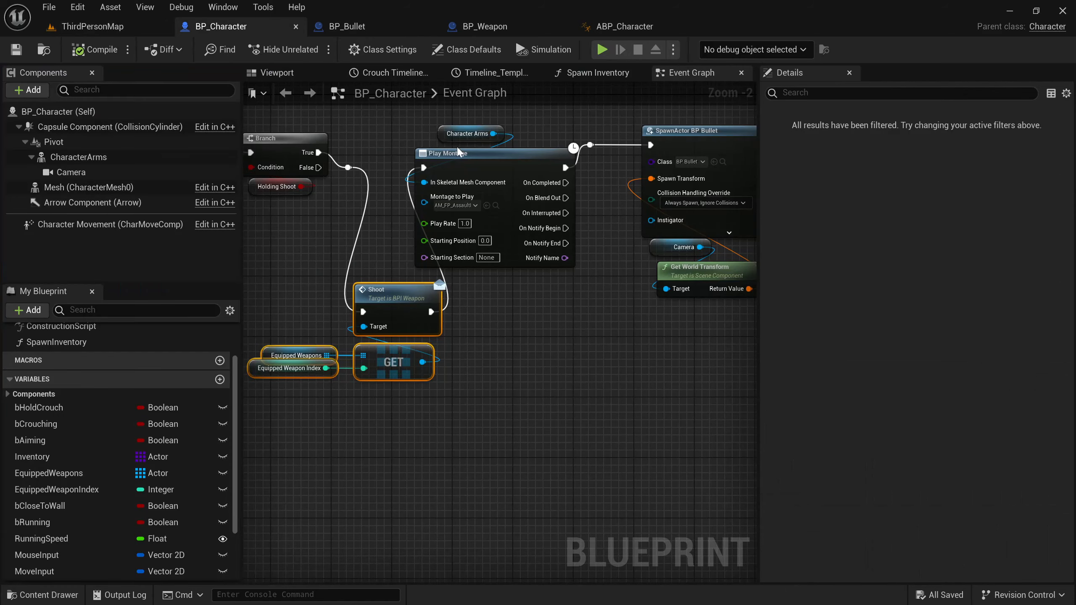
click(484, 26)
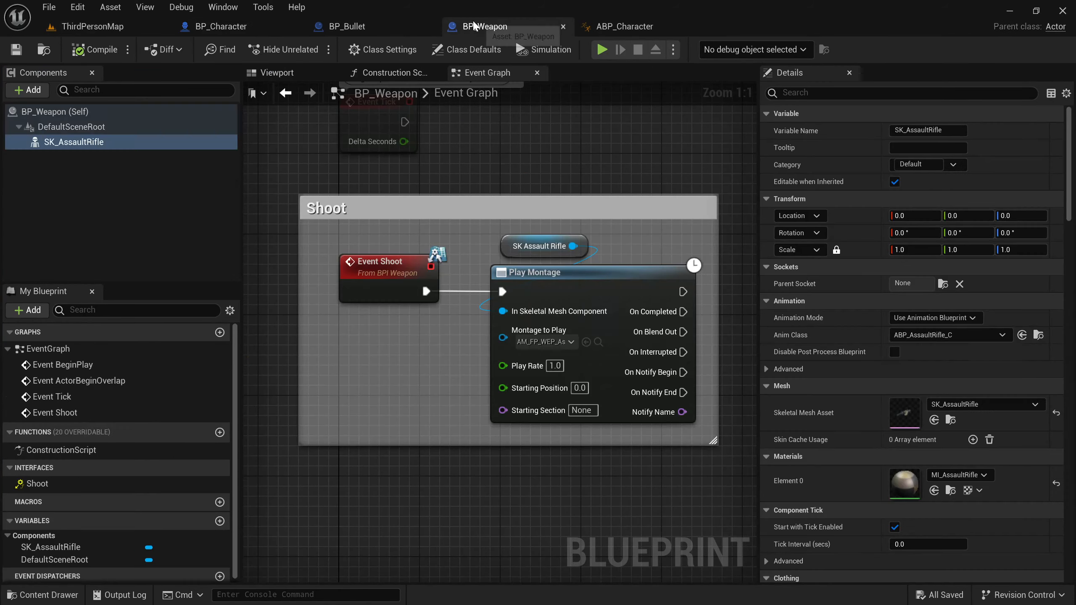
click(345, 28)
scroll(381, 237, up, 2)
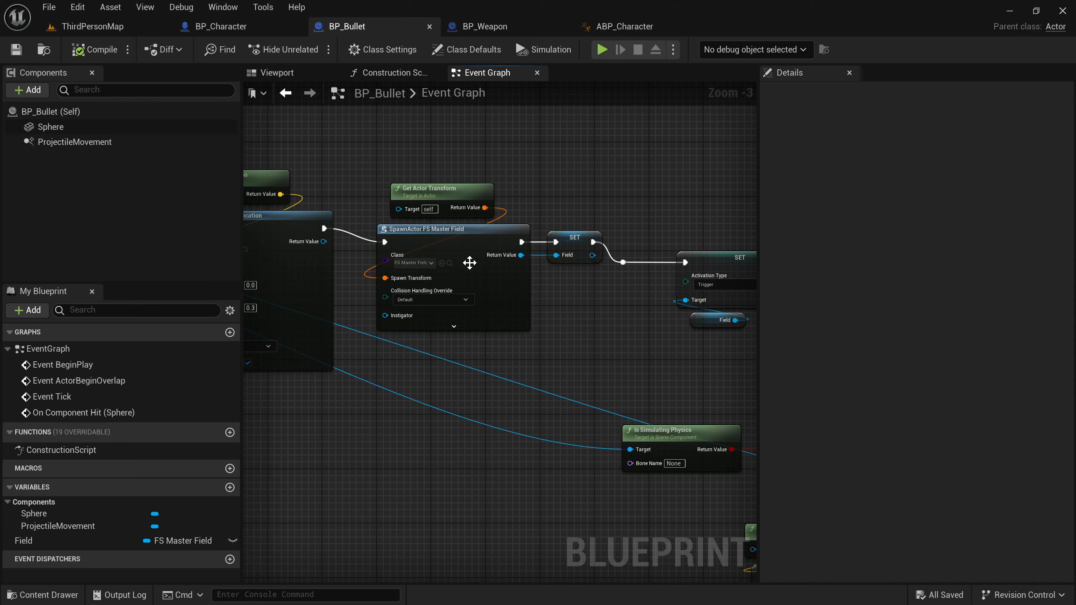
click(450, 263)
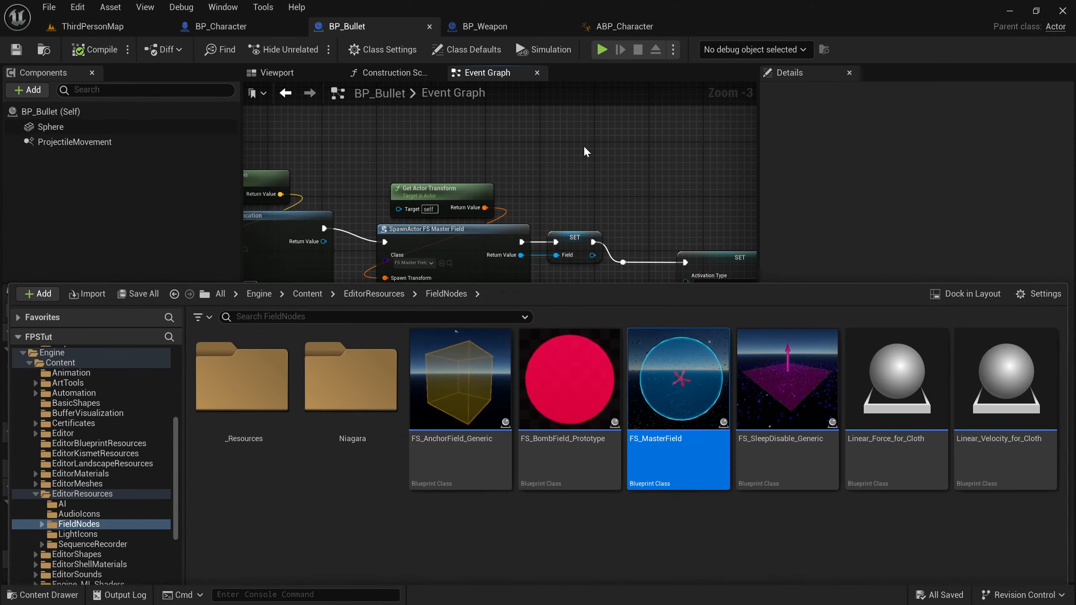
click(584, 151)
scroll(471, 251, up, 3)
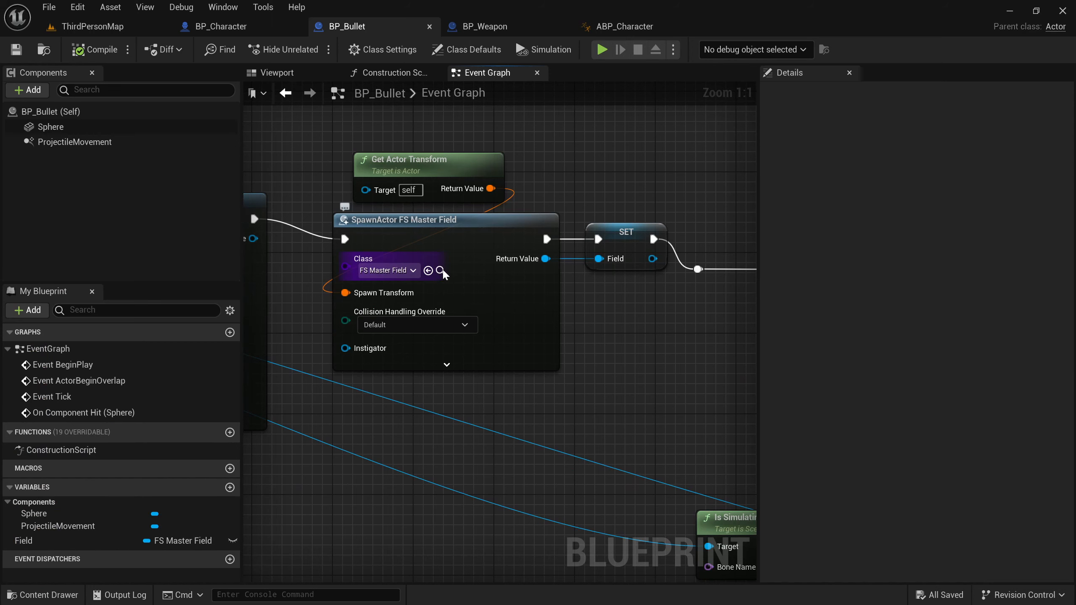
click(440, 270)
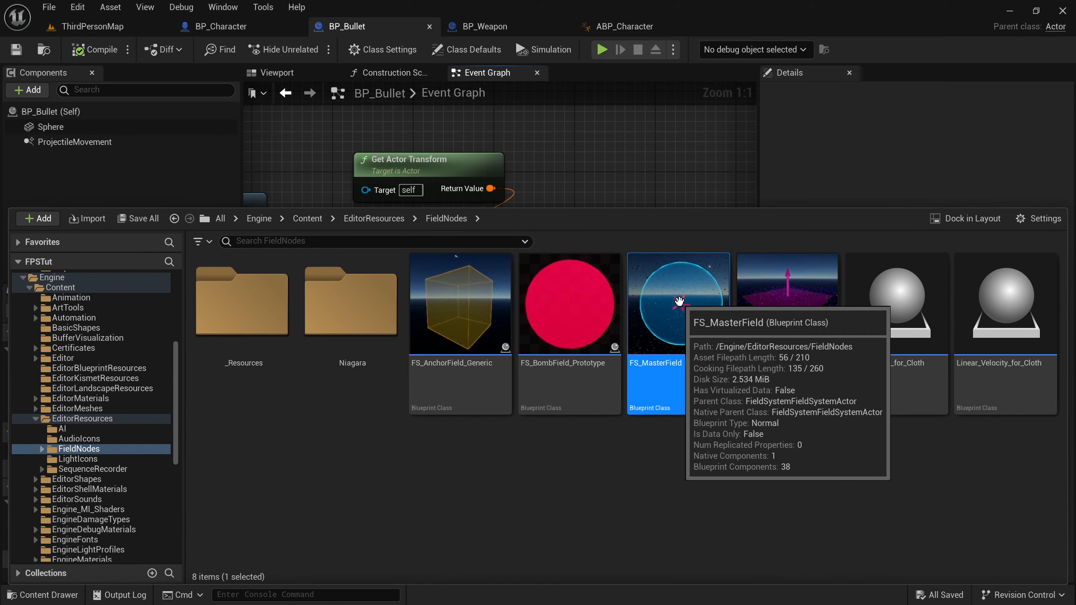
Step: Create a child Blueprint class of FS_MasterField and name it FS_MasterField_Bullet
right_click(680, 302)
click(708, 307)
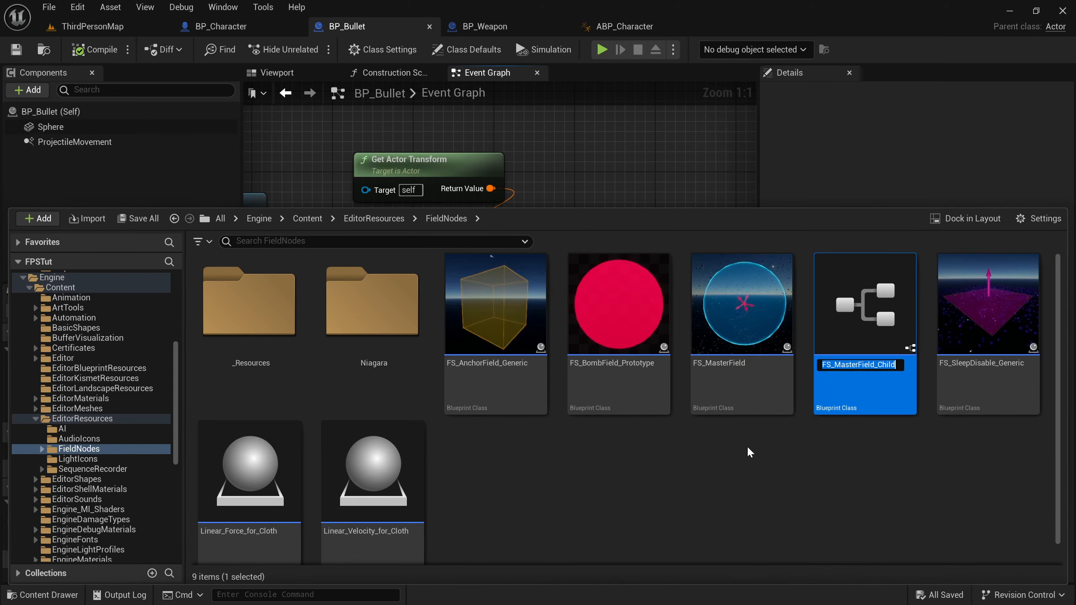
key(End)
key(BackSpace)
key(BackSpace)
key(BackSpace)
key(BackSpace)
key(BackSpace)
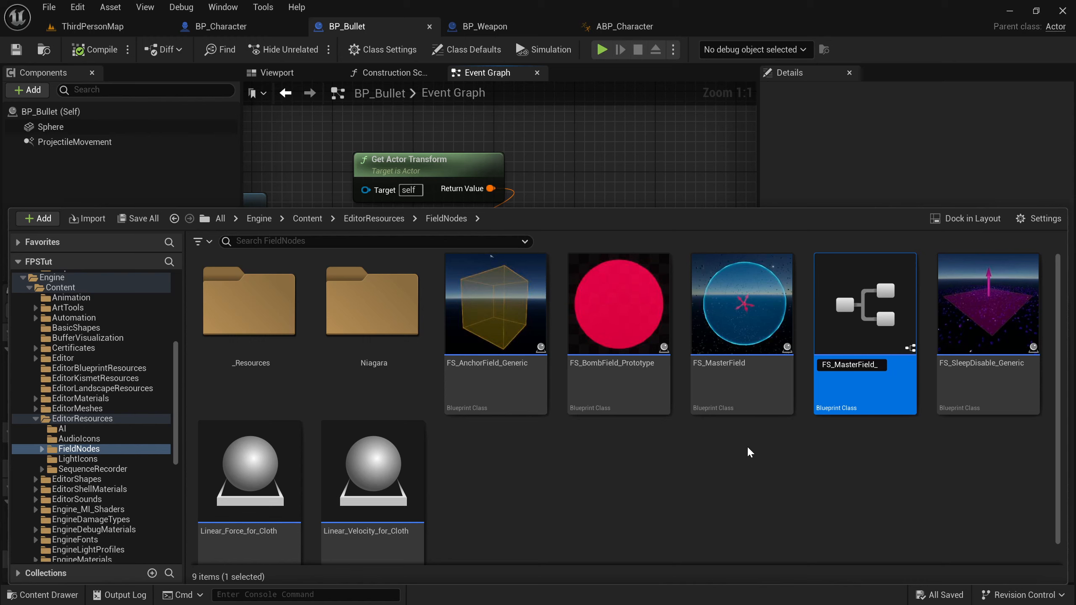
text(Bullet)
key(Return)
Step: Move FS_MasterField_Bullet into the FPSTutorial/Core folder and show that folder's contents
scroll(45, 402, up, 6)
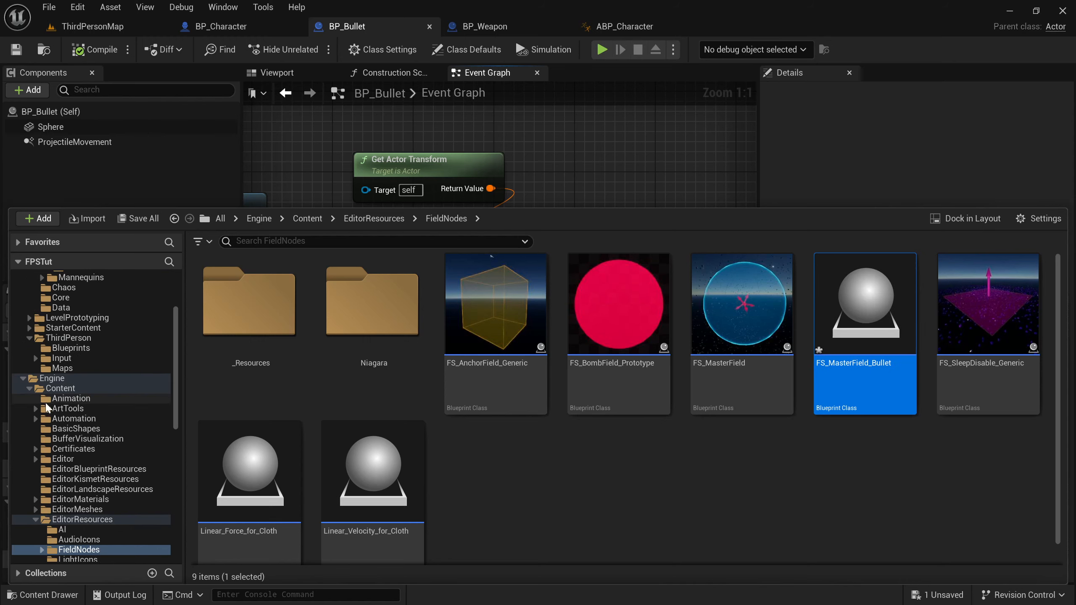
drag(864, 305, 94, 399)
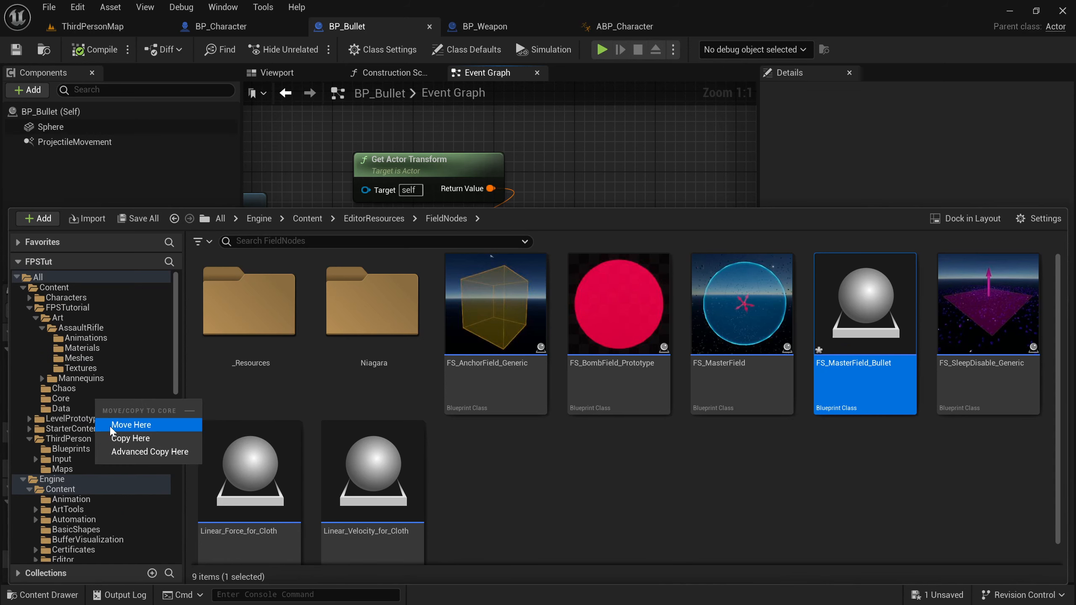
click(131, 424)
click(60, 399)
scroll(598, 385, down, 1)
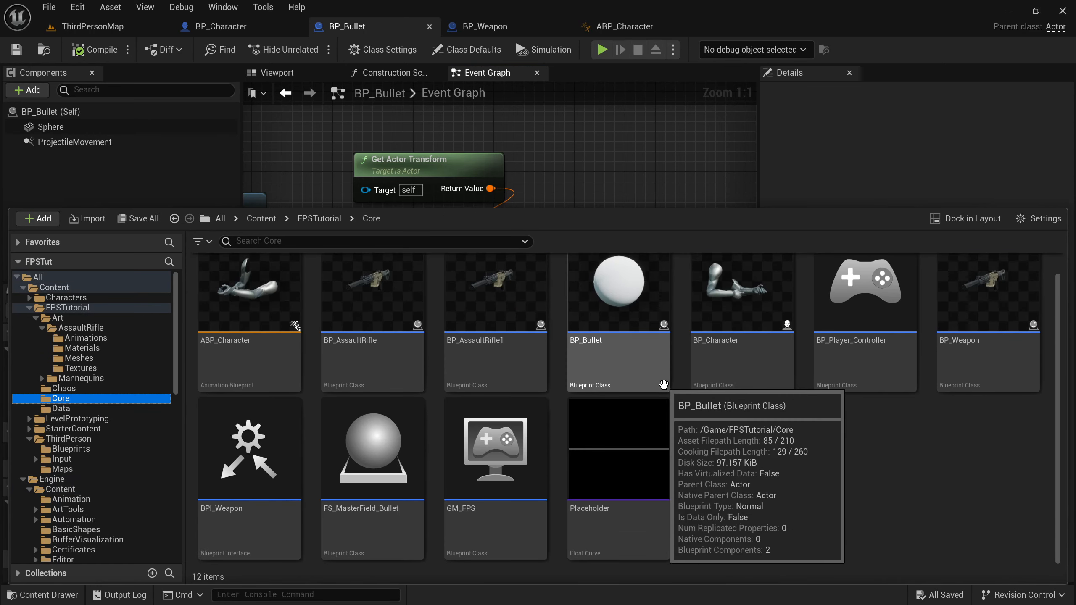
Step: Open FS_MasterField_Bullet, dock its editor beside the other open Blueprints, and widen its details area
click(370, 479)
double_click(370, 479)
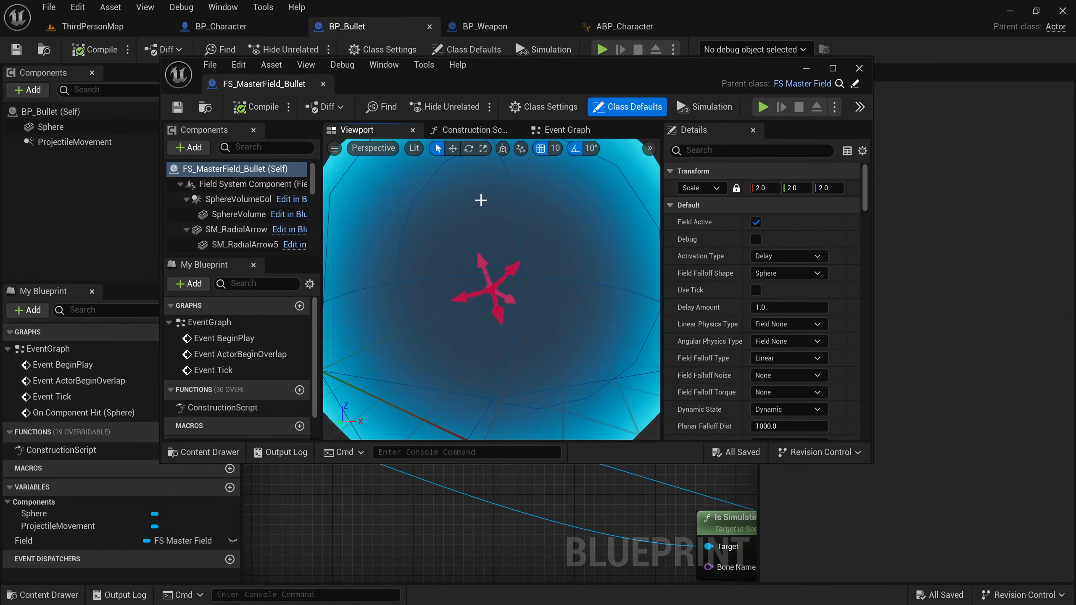
drag(281, 83, 784, 30)
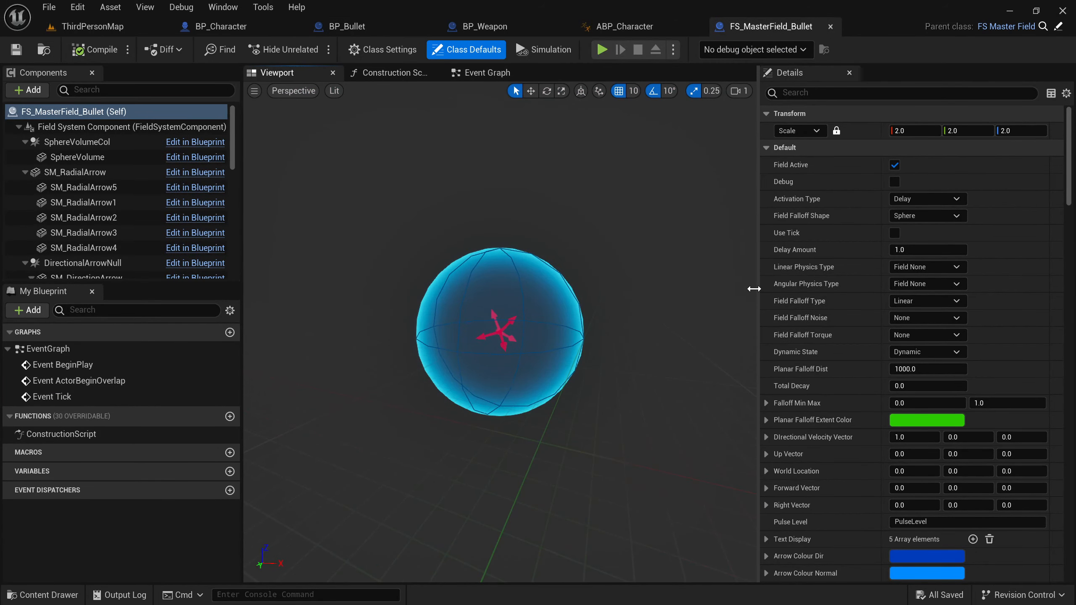
drag(759, 289, 636, 290)
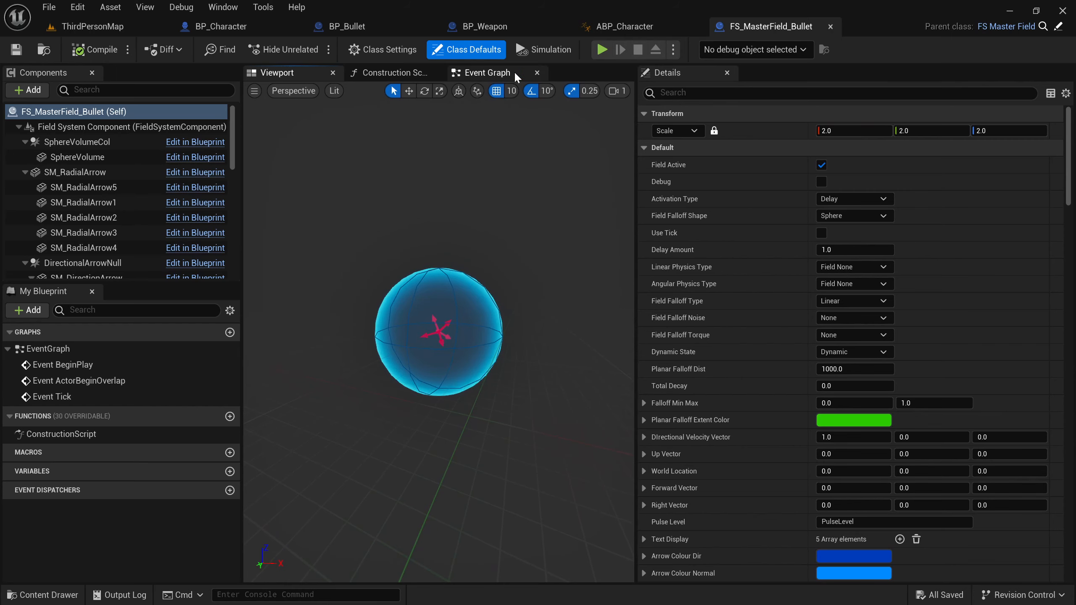
Step: Review the field SET nodes in BP_Bullet's event graph, then set FS_MasterField_Bullet's Activation Type to Trigger
click(360, 19)
right_drag(293, 382, 370, 212)
drag(373, 219, 548, 332)
right_drag(627, 375, 378, 385)
drag(379, 385, 455, 168)
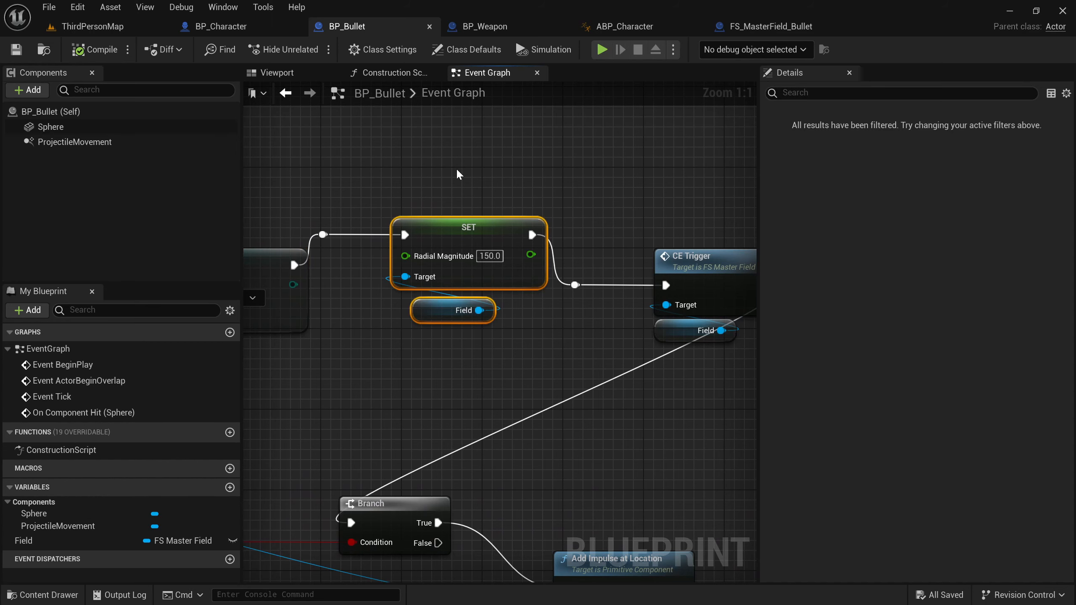
click(456, 168)
click(767, 24)
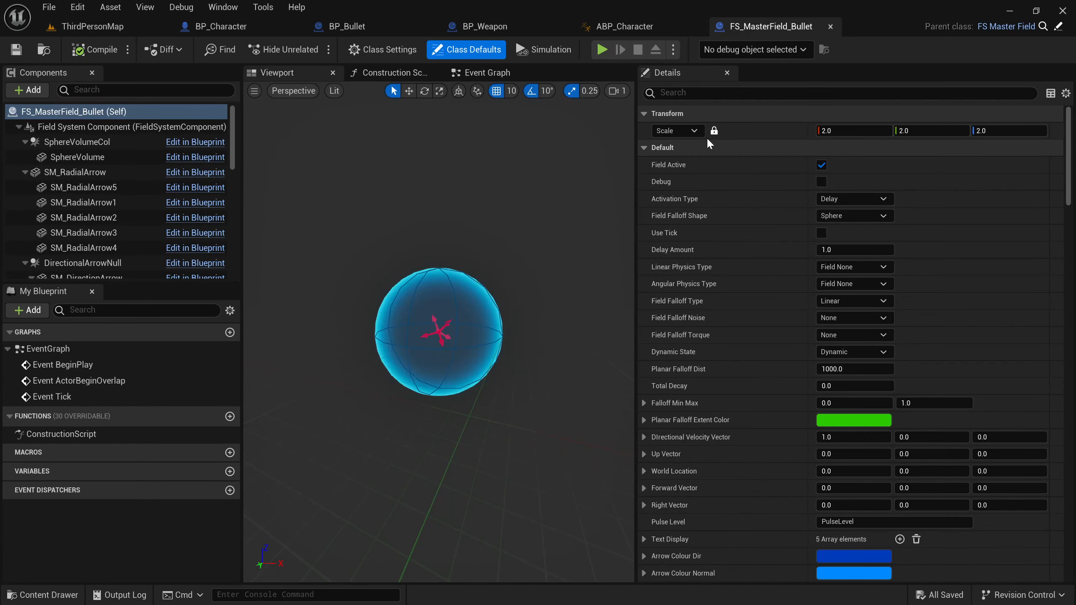
click(868, 198)
click(843, 245)
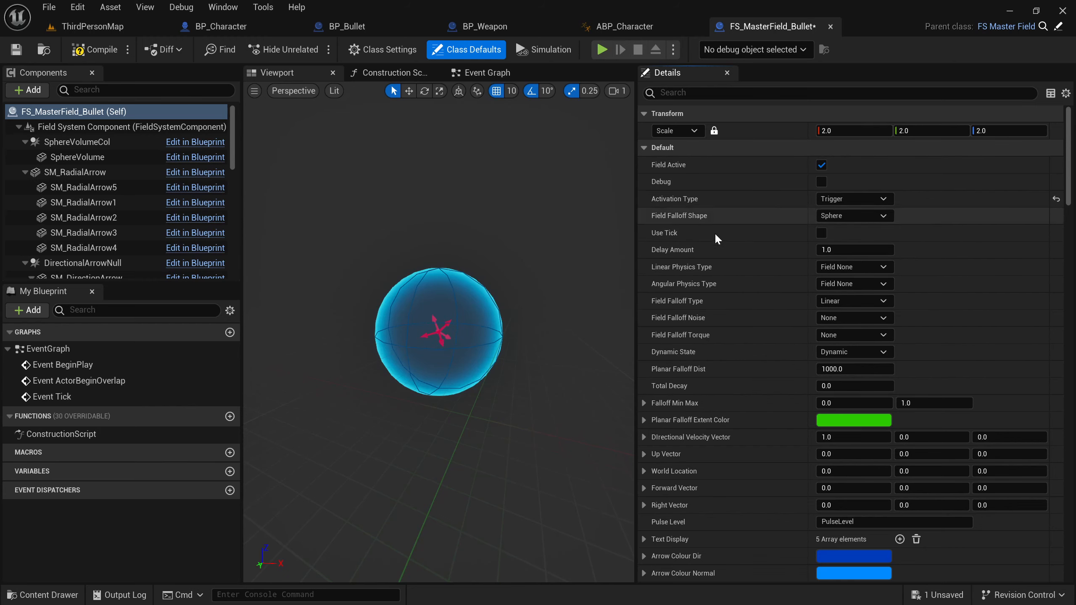
Step: Filter FS_MasterField_Bullet's properties by "radial", set Radial Magnitude to 150, and compile the Blueprint
click(730, 93)
text(rad)
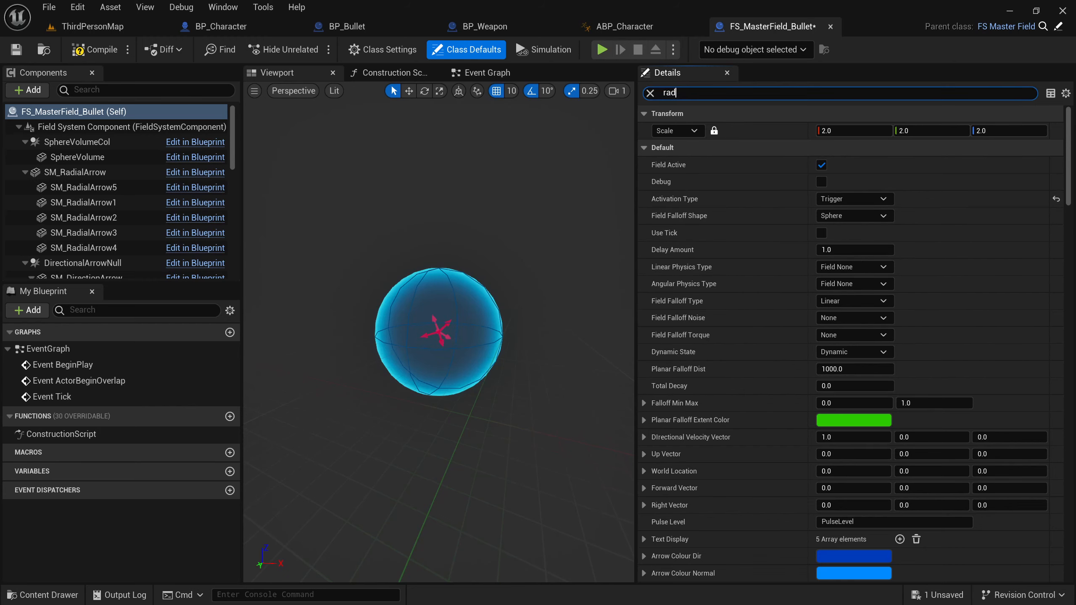
text(ial)
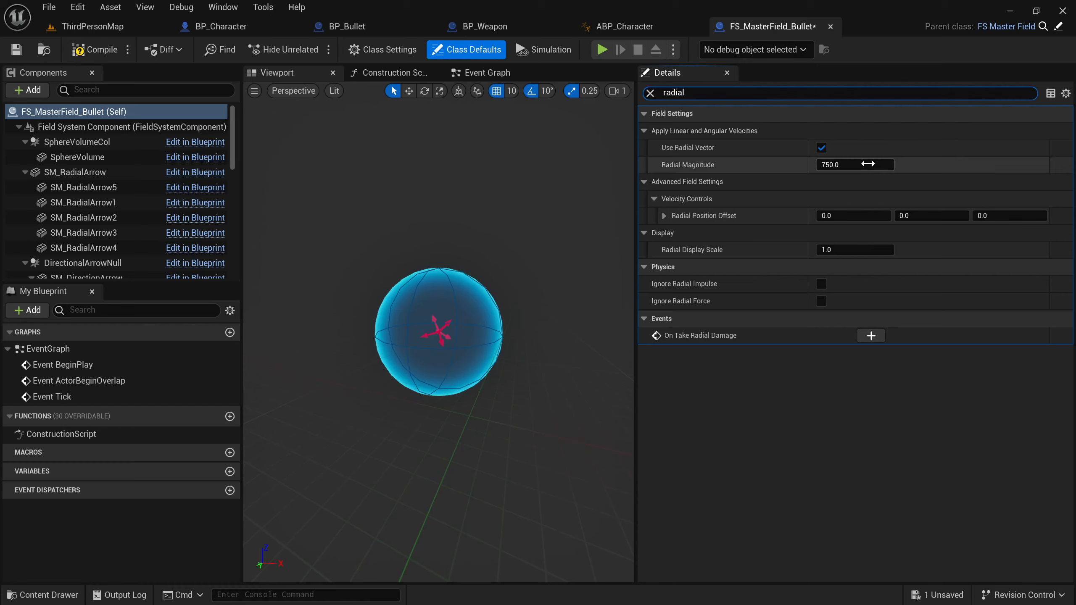
click(816, 165)
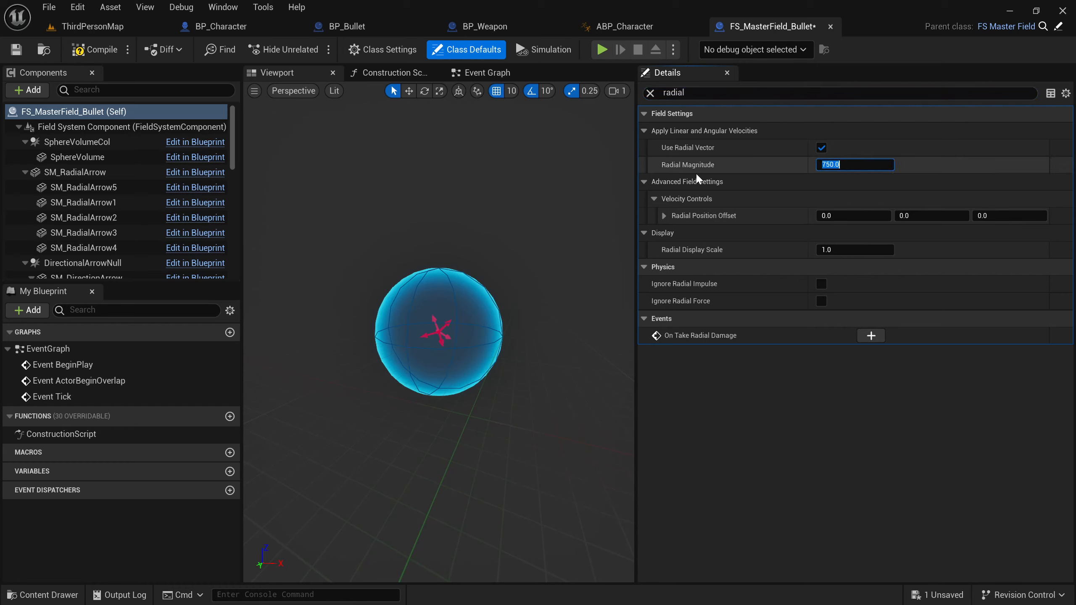
text(150)
key(Return)
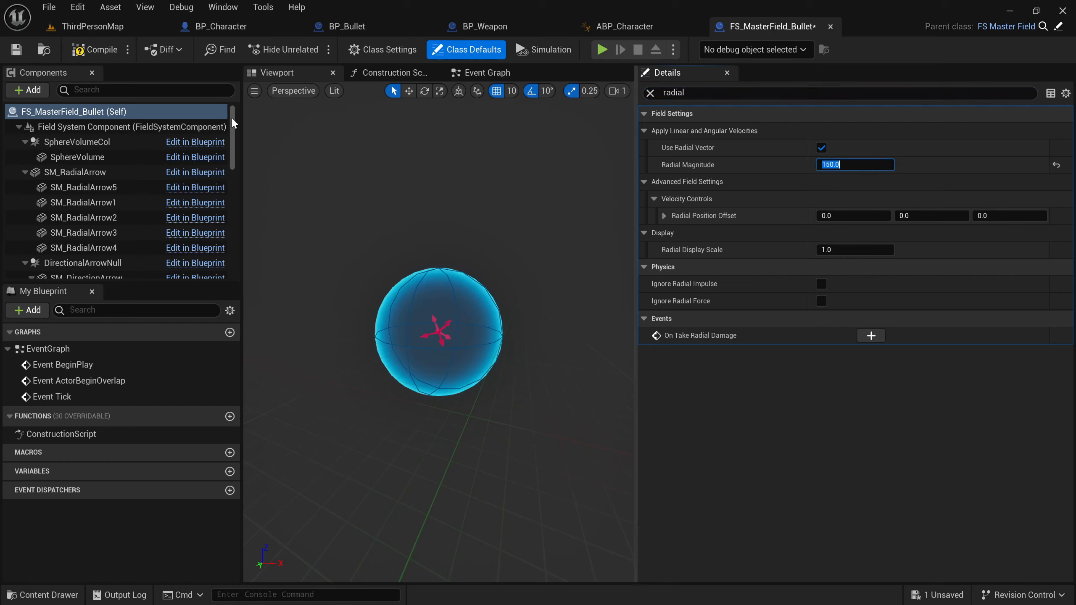
click(95, 49)
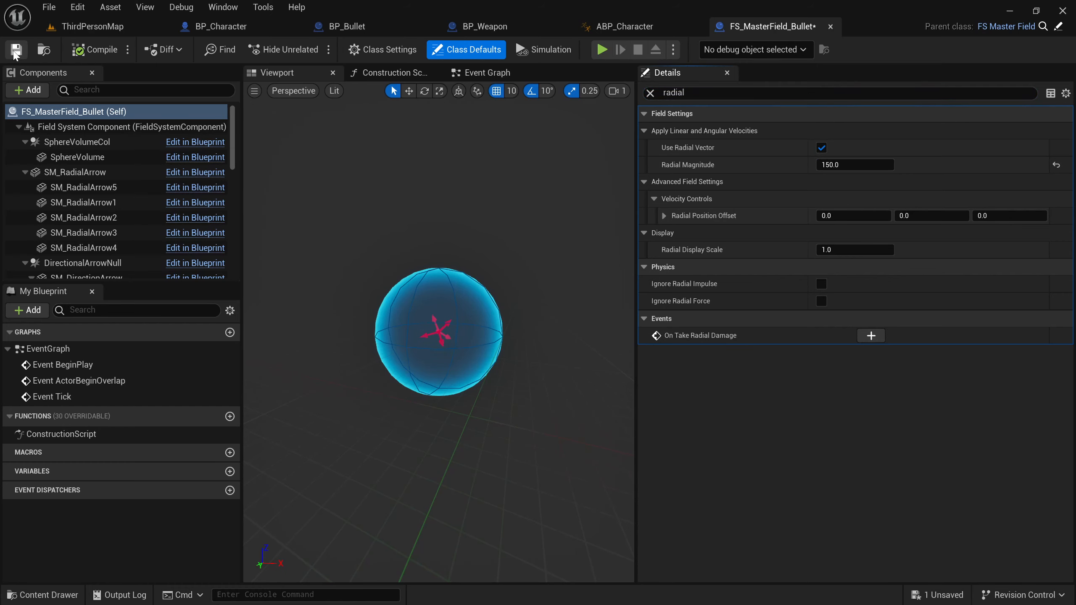
Step: Delete the Activation Type and Radial Magnitude SET nodes with their Field getters from BP_Bullet's event graph
click(352, 28)
scroll(588, 150, down, 3)
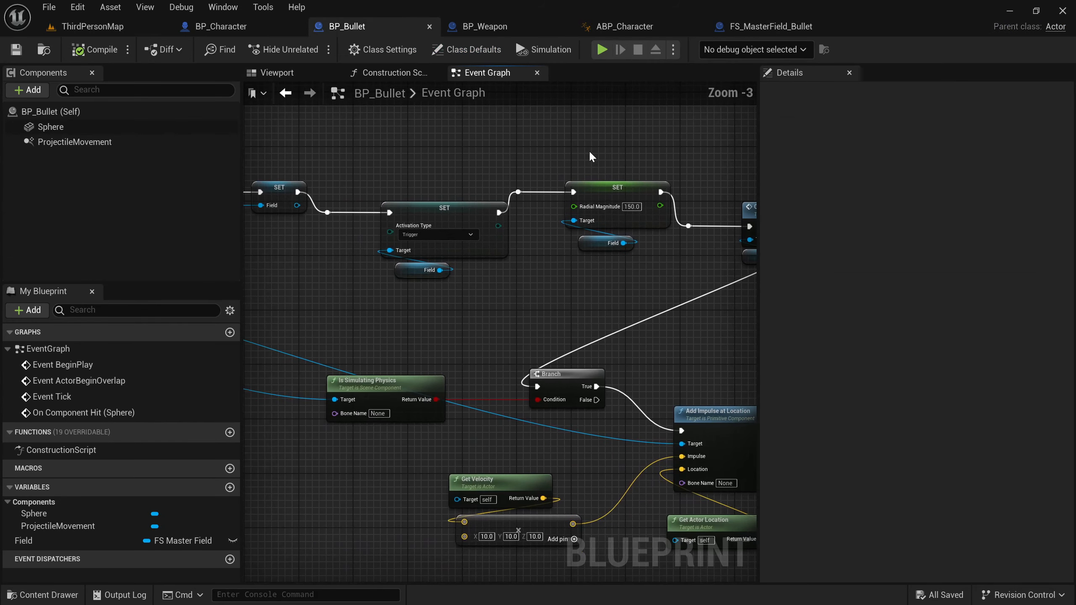
drag(340, 160, 656, 296)
key(Delete)
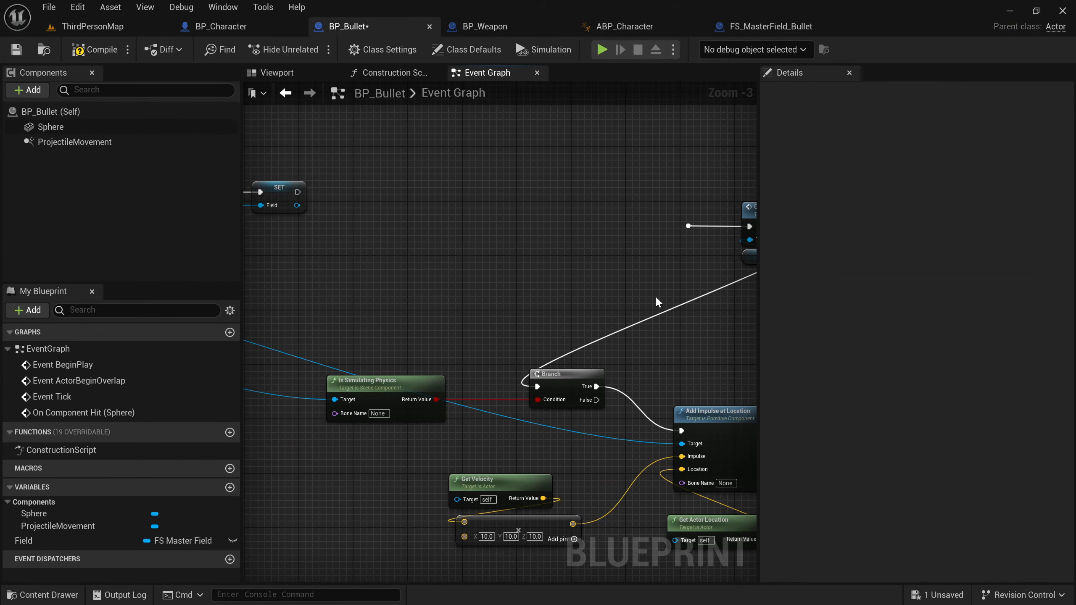
Step: Move the CE Trigger node group close to the Field SET node and connect their execution wires
right_drag(656, 296, 559, 294)
drag(532, 170, 723, 287)
drag(645, 223, 355, 219)
right_drag(355, 220, 595, 206)
drag(595, 204, 535, 189)
scroll(418, 192, up, 3)
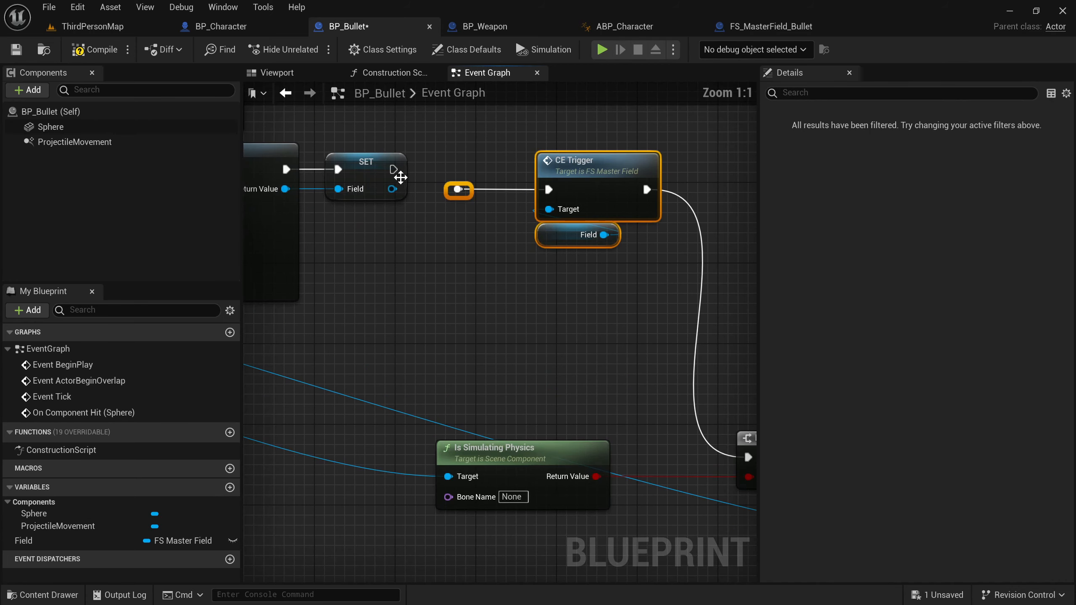
drag(393, 169, 461, 192)
Step: Change the SpawnActor node's class to FS_MasterField_Bullet and compile BP_Bullet
right_drag(444, 227, 683, 199)
click(361, 172)
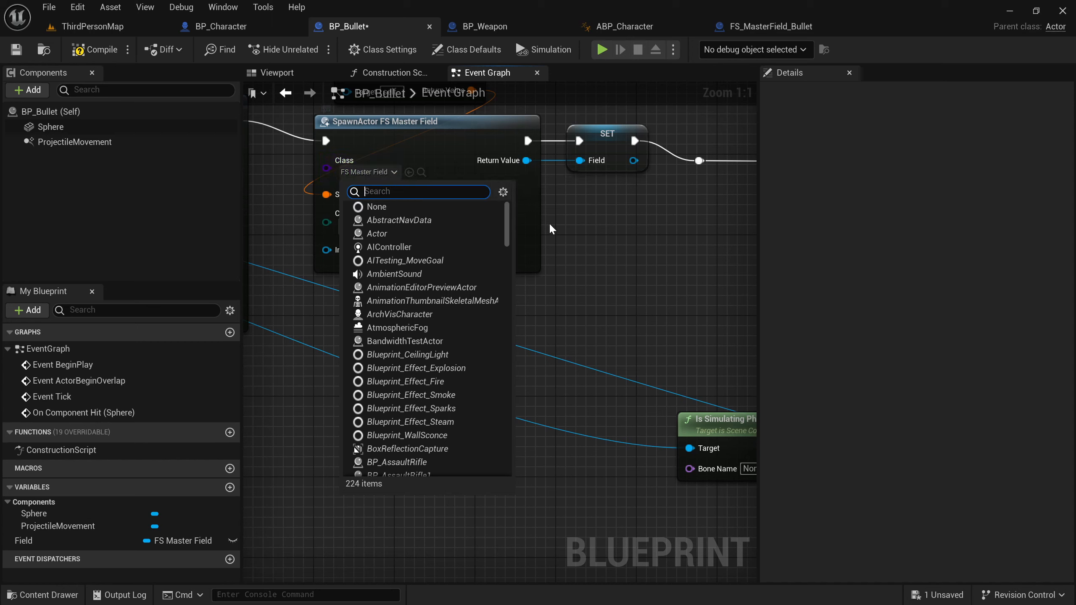
text(bullet)
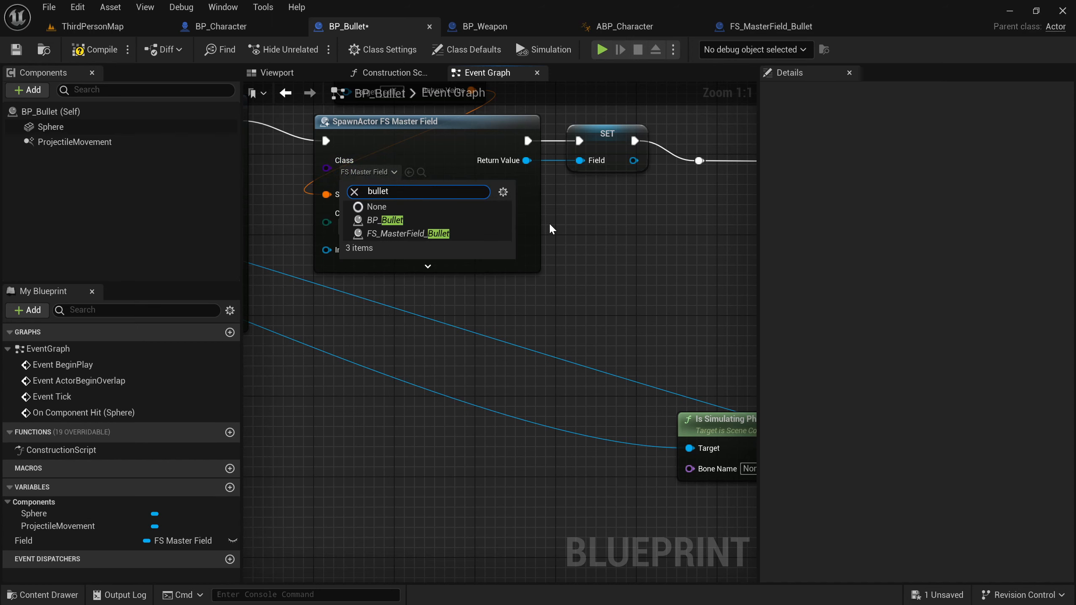
click(419, 234)
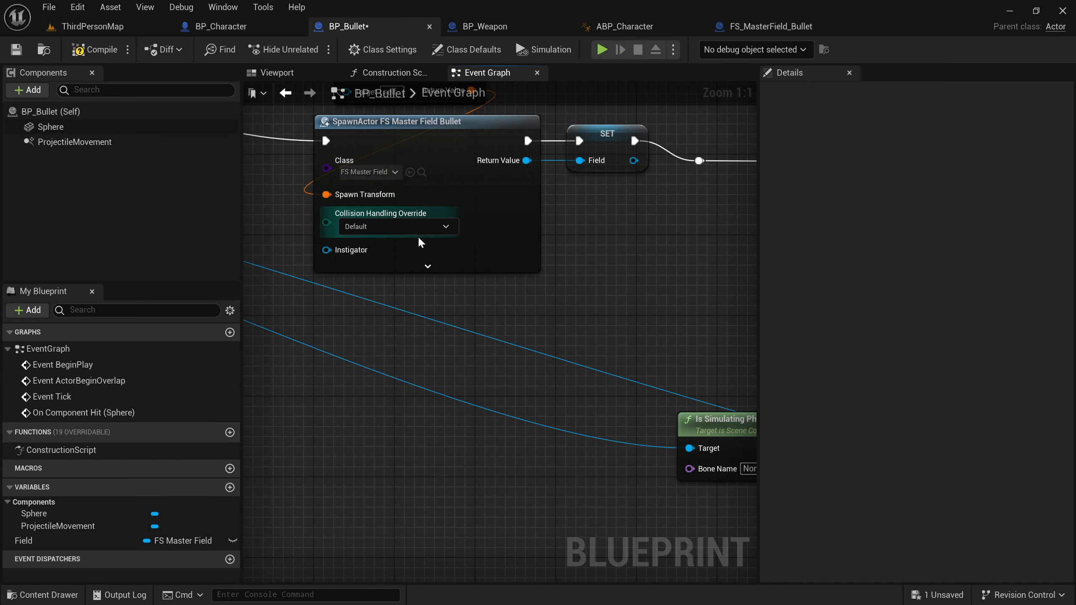
click(94, 49)
Step: Set the SpawnActor node's Collision Handling Override to Always Spawn, Ignore Collisions, and recompile BP_Bullet
click(373, 226)
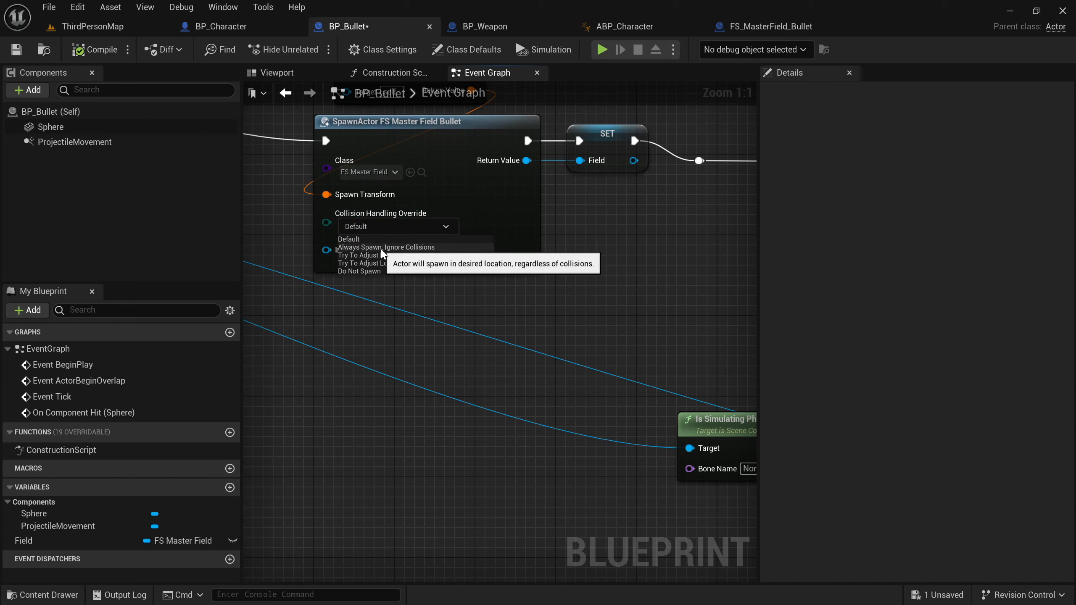
click(373, 250)
click(94, 49)
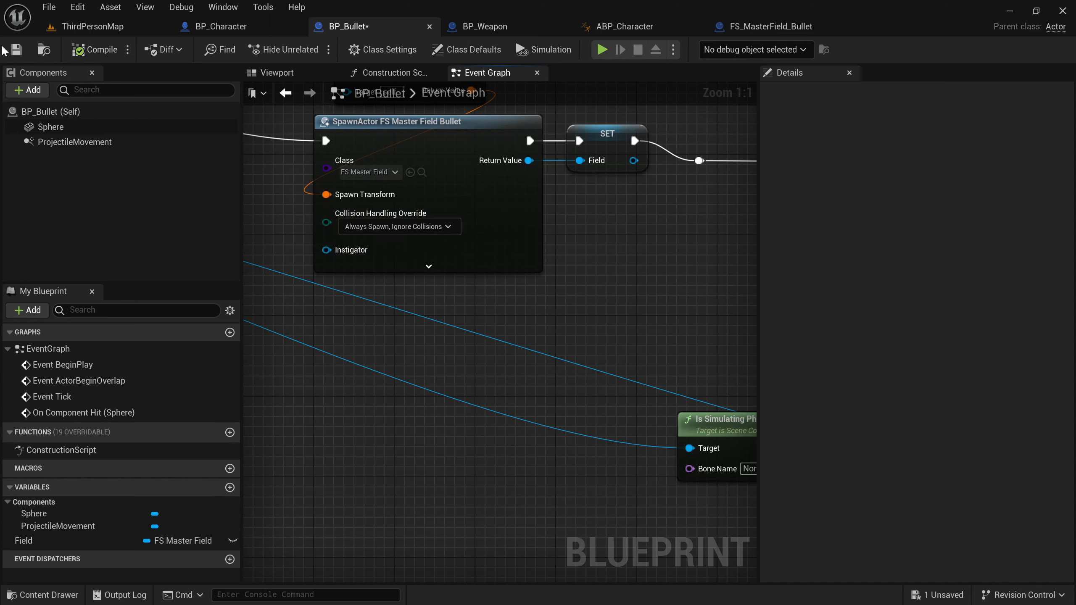
Step: Play-test ThirdPersonMap by shooting a blue cube to check the destruction, then end the session
click(127, 26)
click(314, 49)
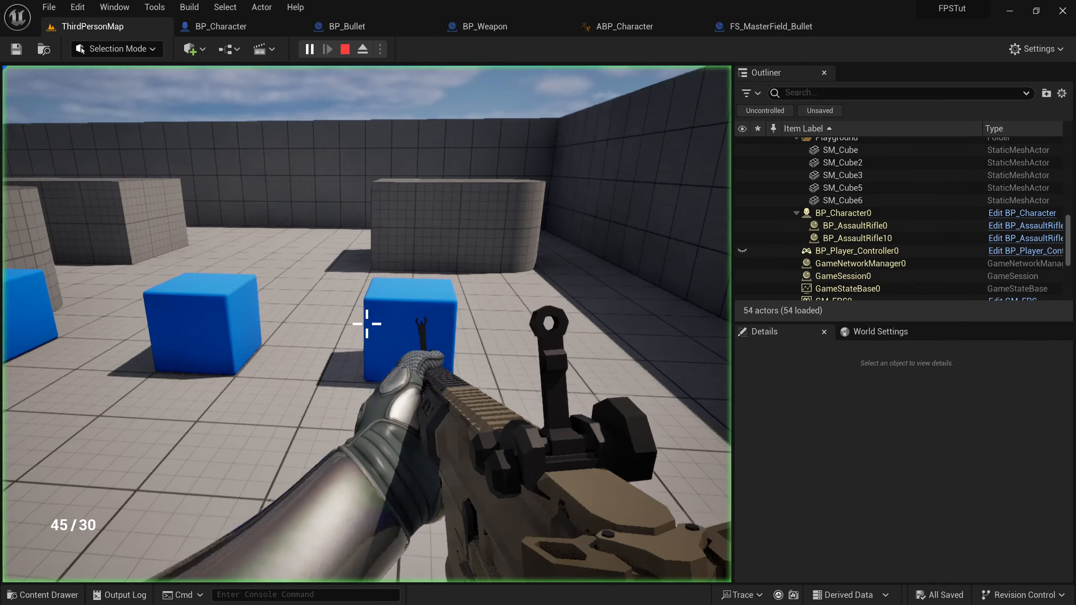
click(367, 323)
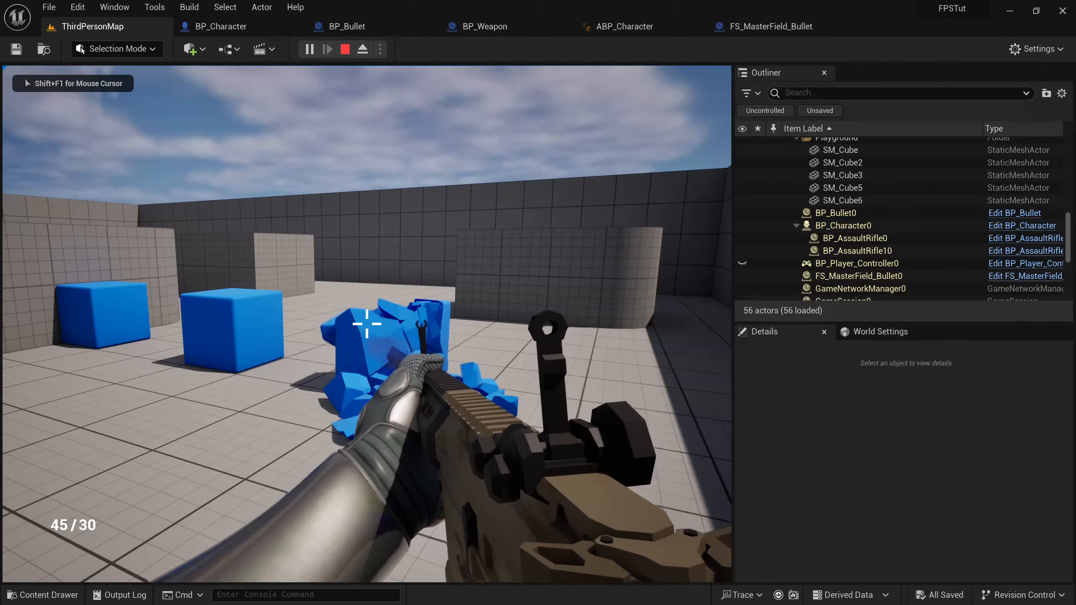
key(Escape)
Step: Set the Radial Magnitude of FS_MasterField_Bullet to 70
click(769, 24)
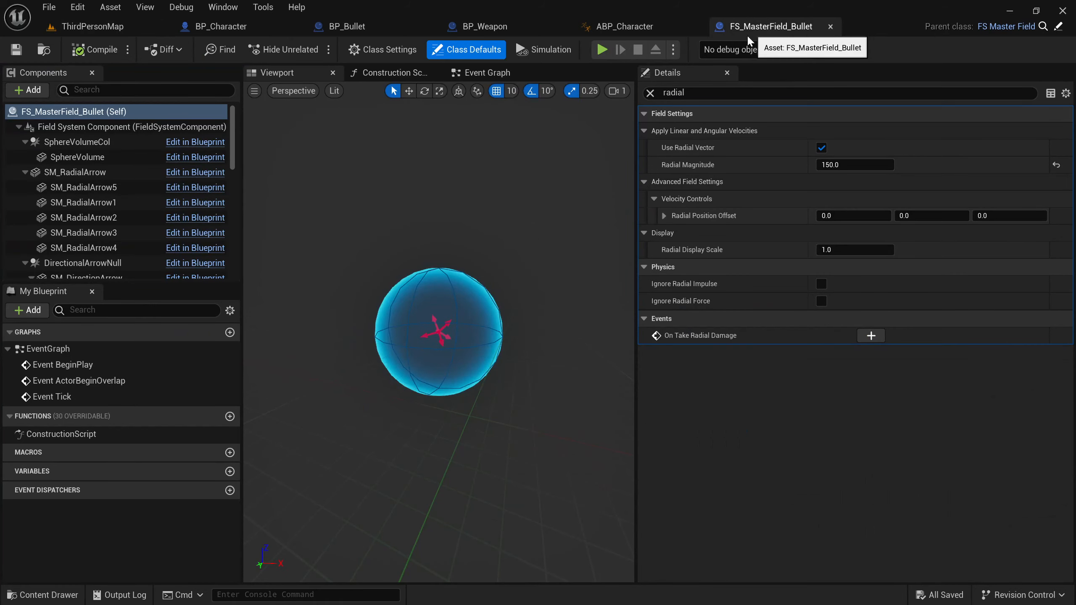
click(852, 165)
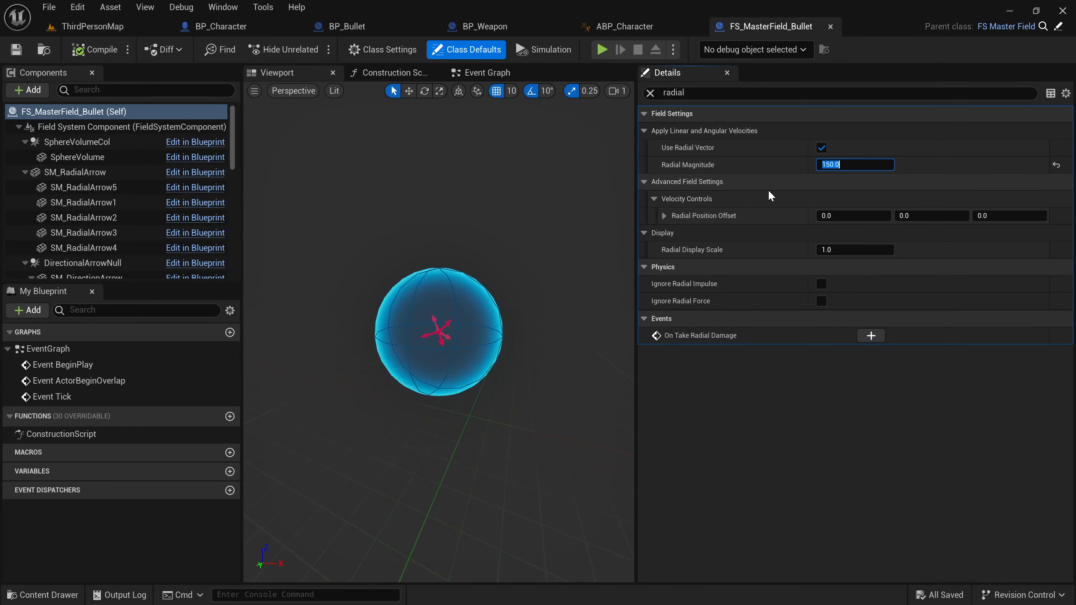
key(Right)
key(BackSpace)
key(BackSpace)
key(BackSpace)
key(BackSpace)
key(BackSpace)
text(70.0)
key(Return)
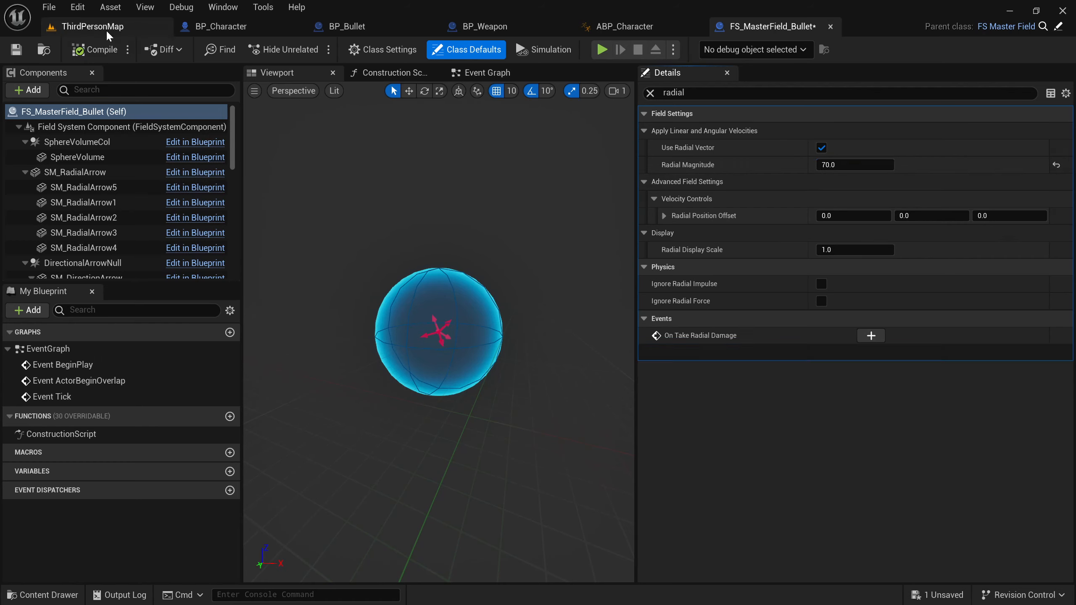
Step: Play-test ThirdPersonMap again, moving around and firing repeatedly at the cubes to judge the fracture force, then stop
click(106, 28)
click(313, 50)
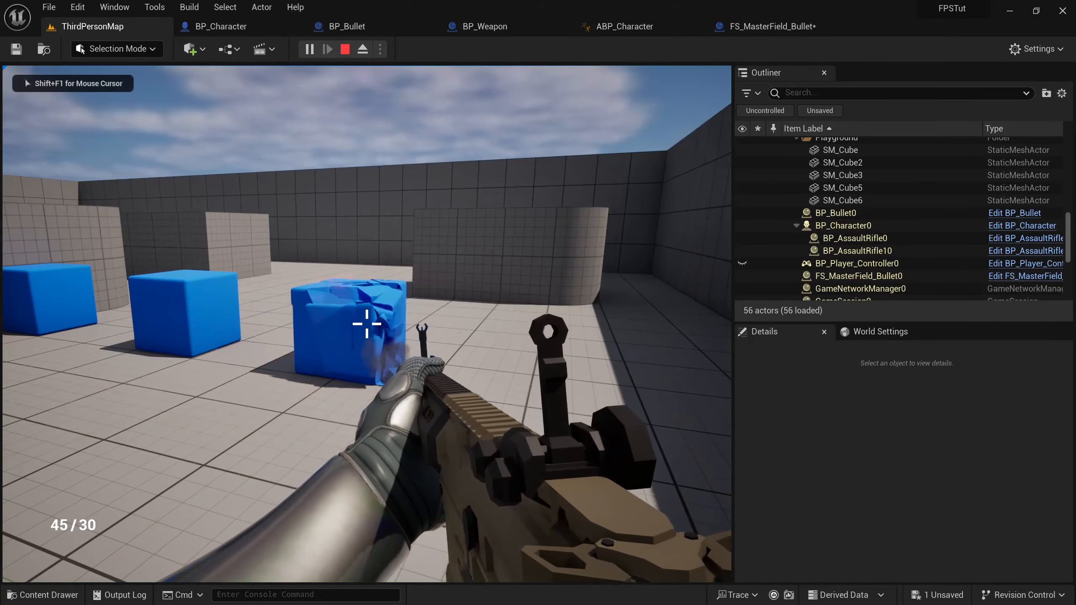
key(w)
key(a)
click(367, 323)
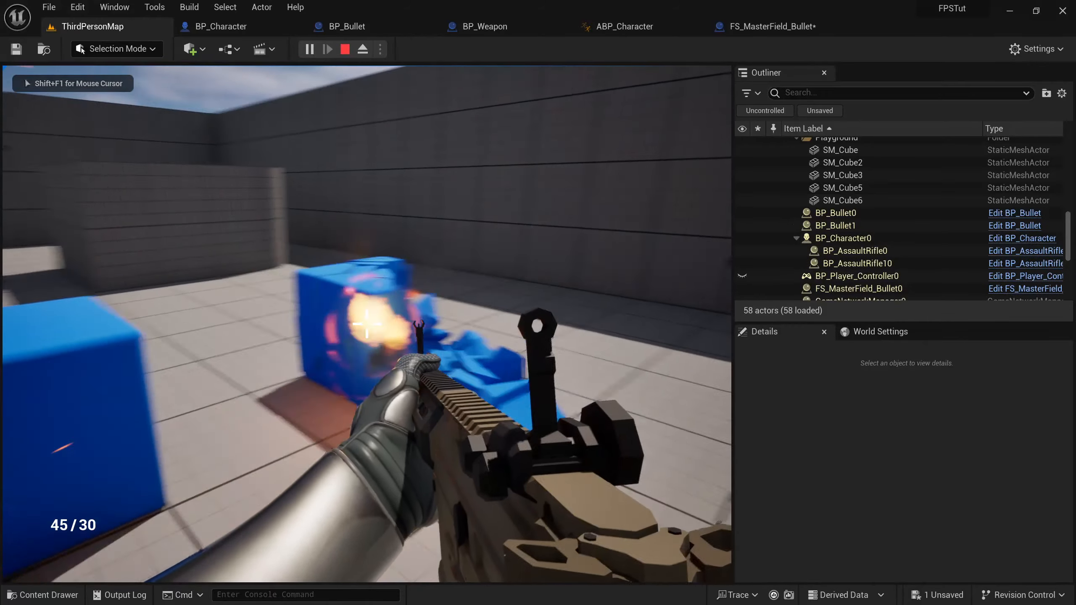
key(d)
click(367, 324)
click(367, 323)
click(367, 324)
click(367, 323)
key(d)
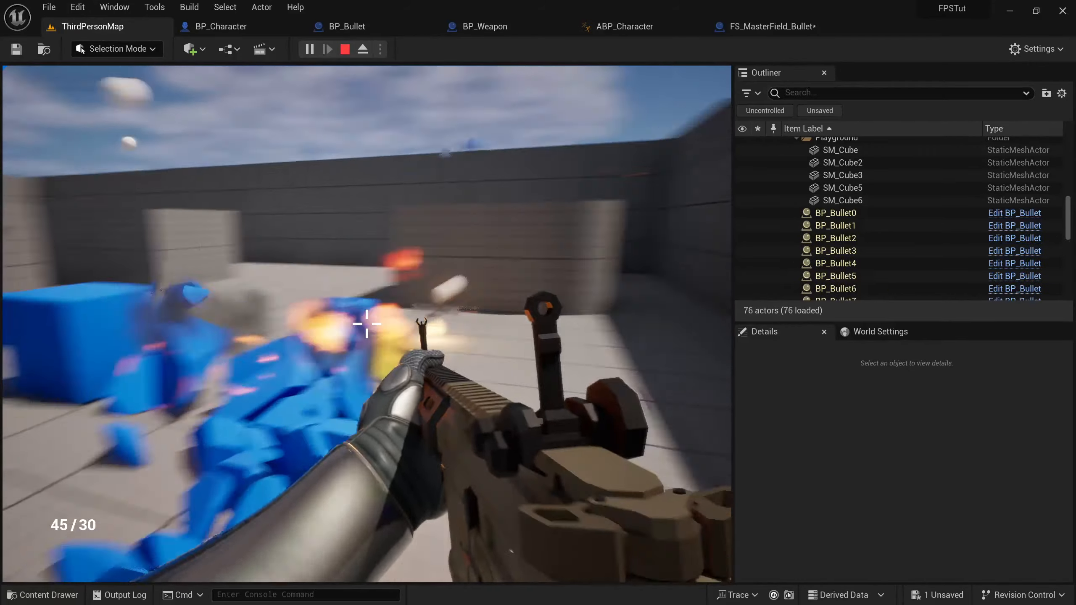
click(367, 324)
click(367, 324)
click(367, 324)
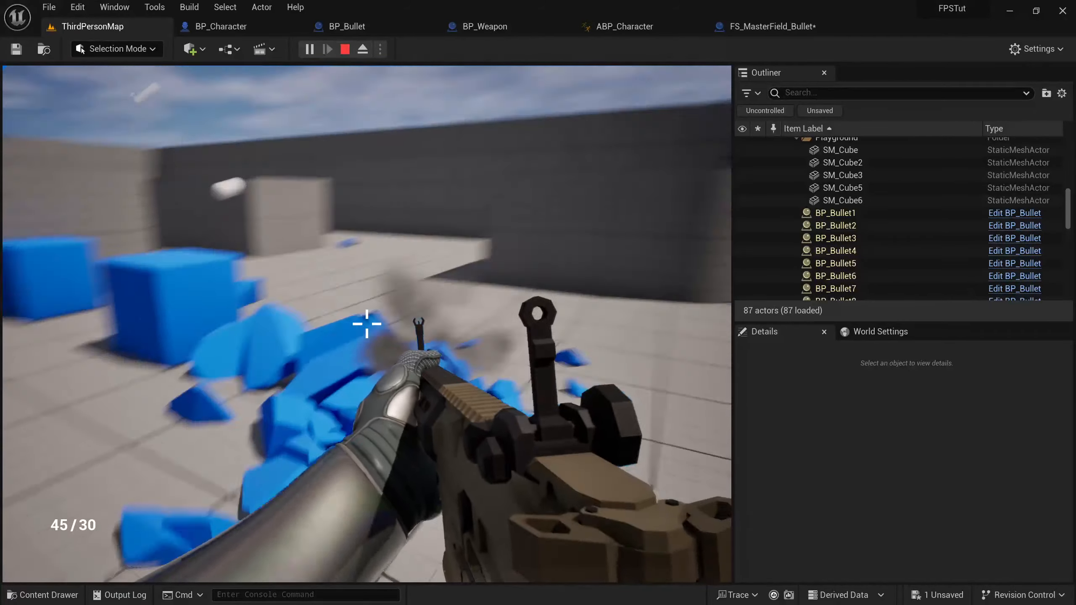
key(Escape)
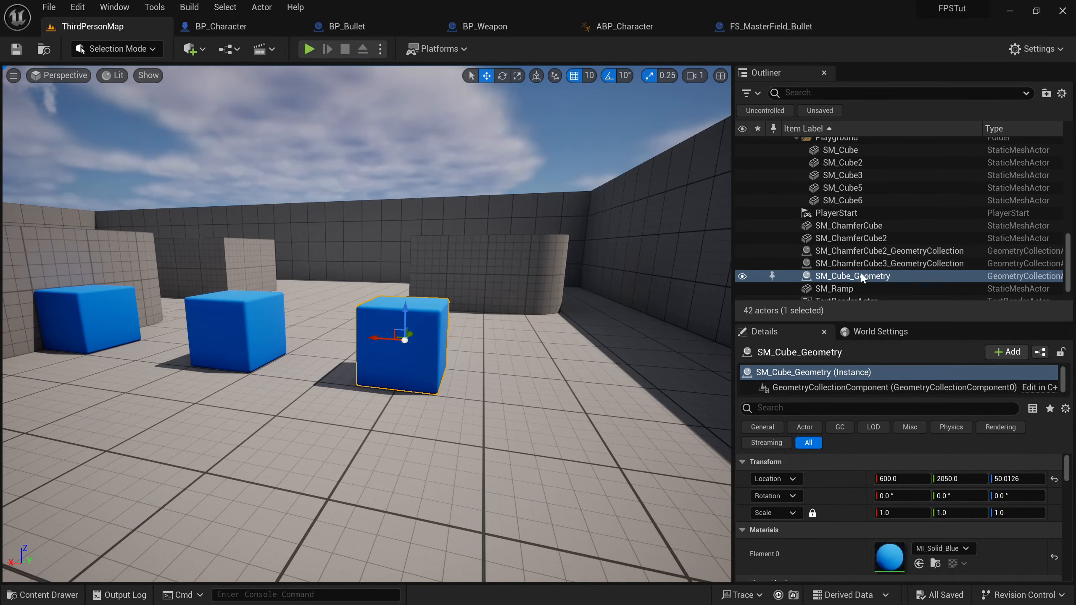
Step: Convert the SM_Cube_Geometry actor into a GeometryCollectionActor subclass Blueprint named BP_ChaosCube in FPSTutorial/Core
right_click(863, 277)
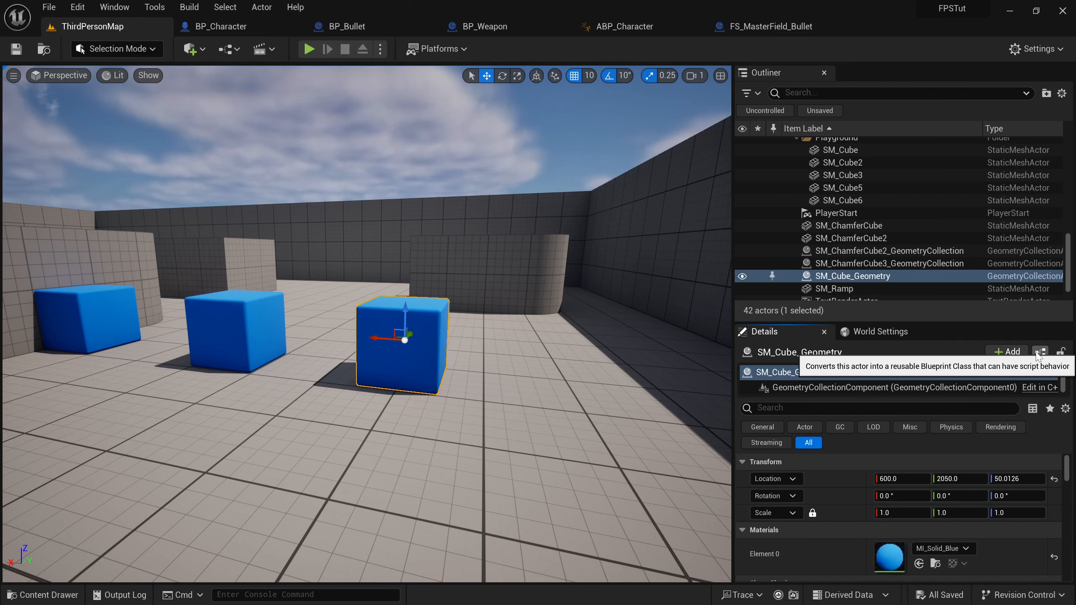
click(1039, 354)
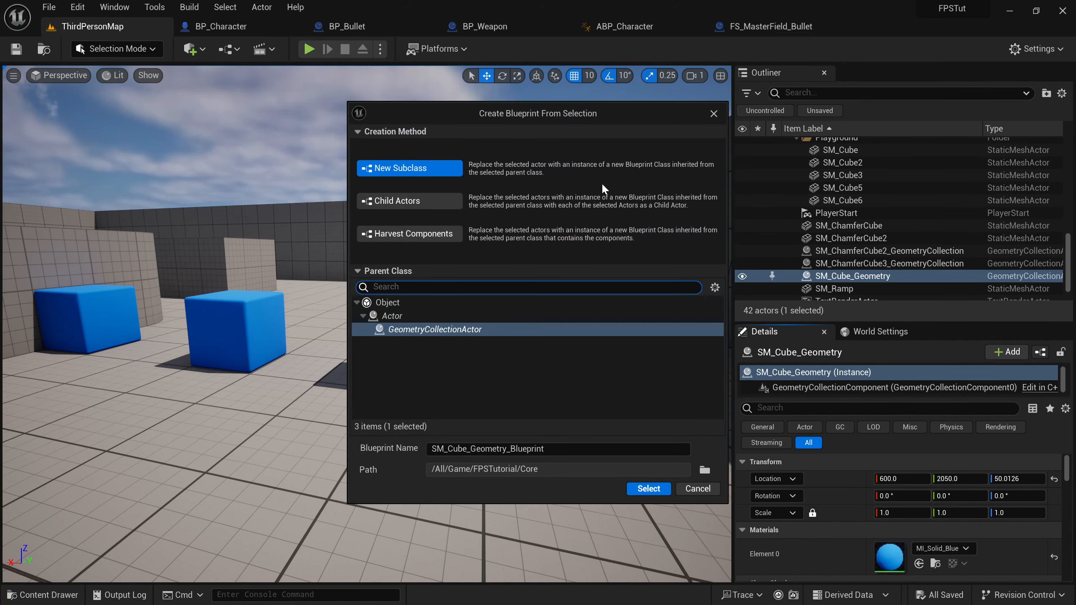
drag(473, 112, 593, 98)
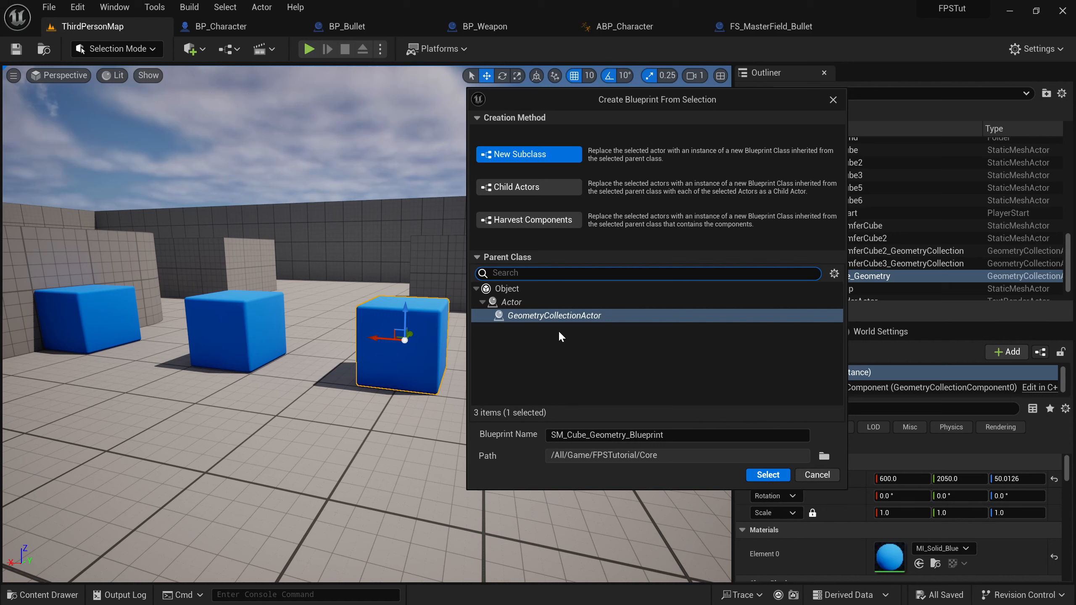
drag(674, 436, 547, 436)
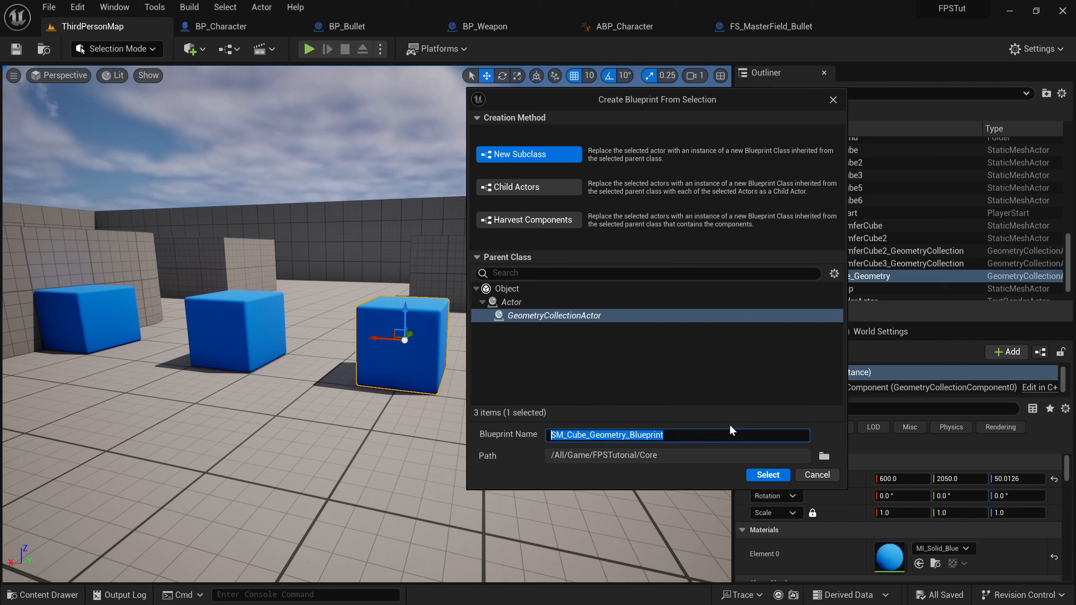
text(B_)
key(BackSpace)
text(P)
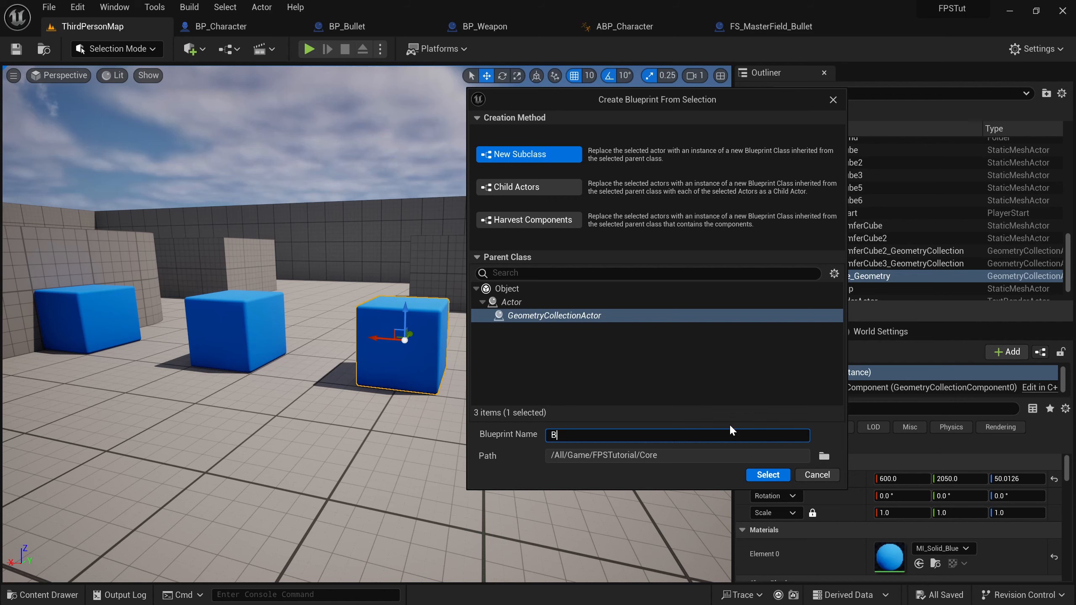
text(haosCube)
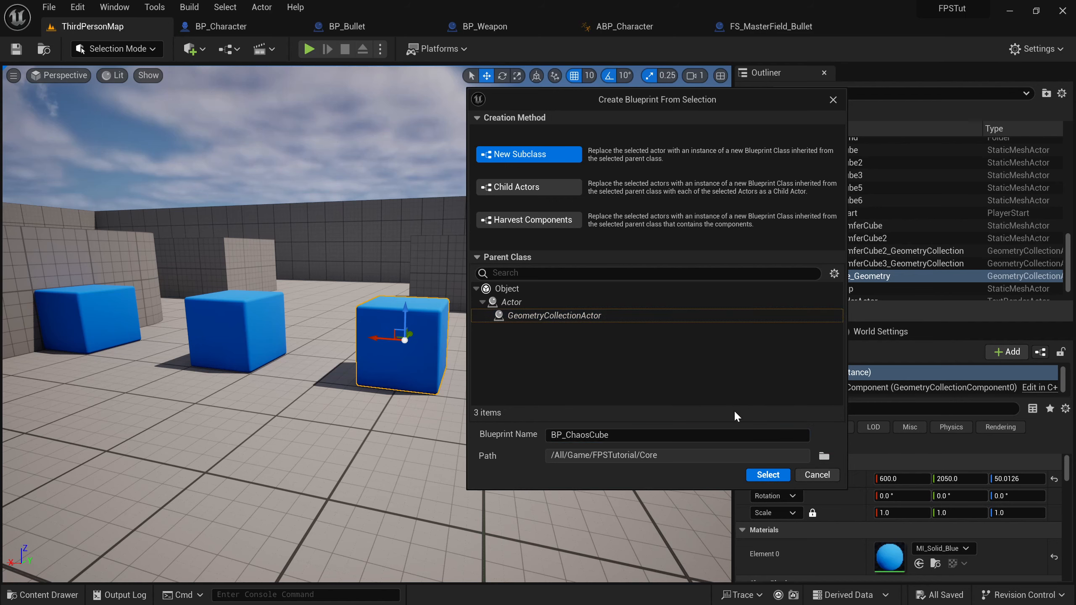
click(766, 474)
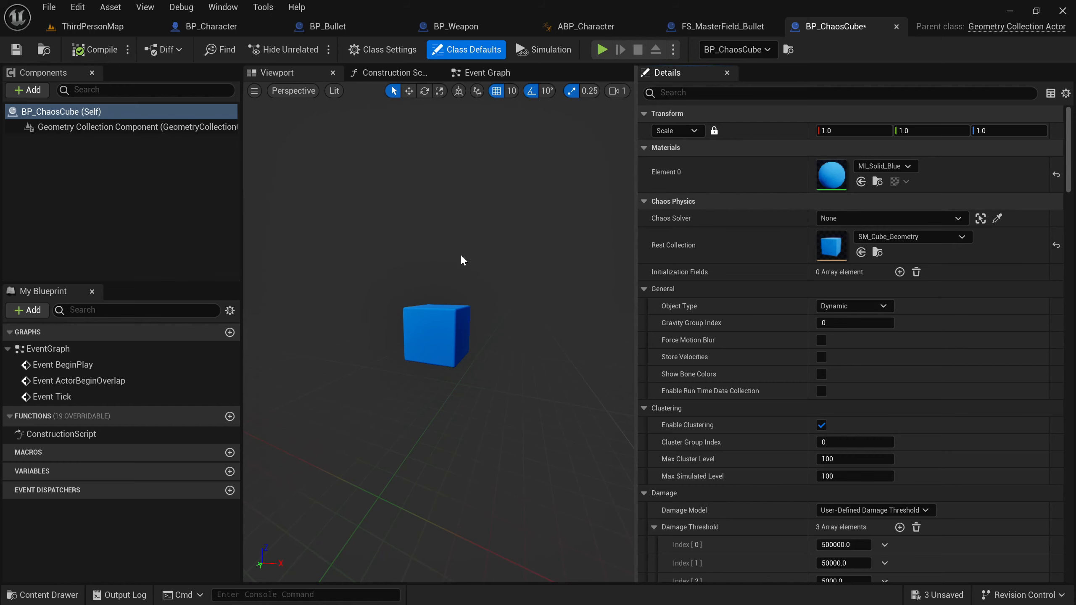
Step: Focus on the geometry collection component in BP_ChaosCube's viewport and compile the Blueprint
alt+drag(461, 259, 381, 263)
click(439, 313)
key(f)
scroll(531, 269, down, 5)
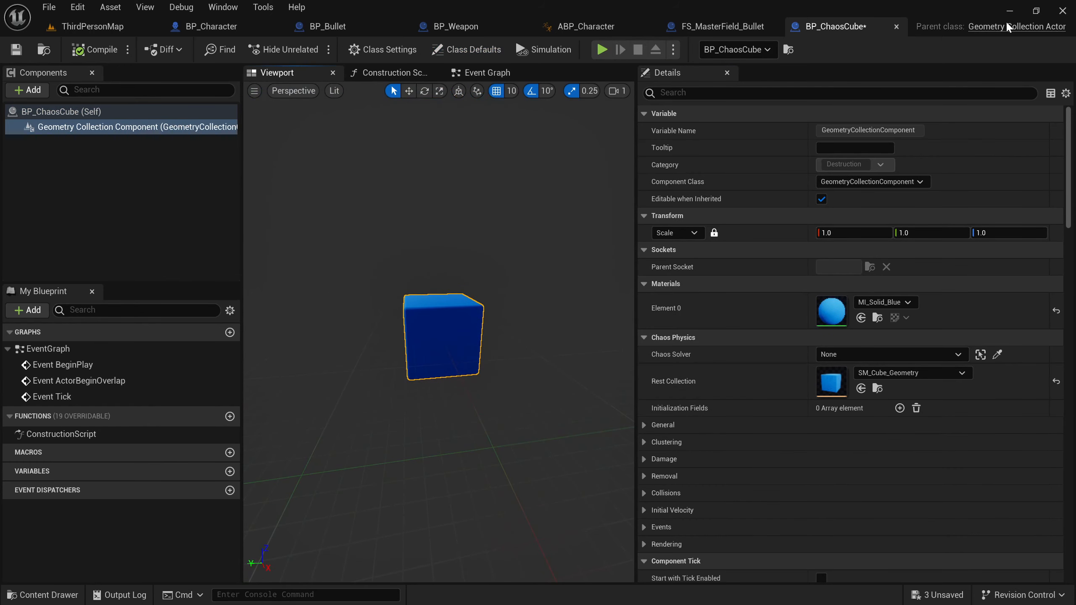
click(102, 55)
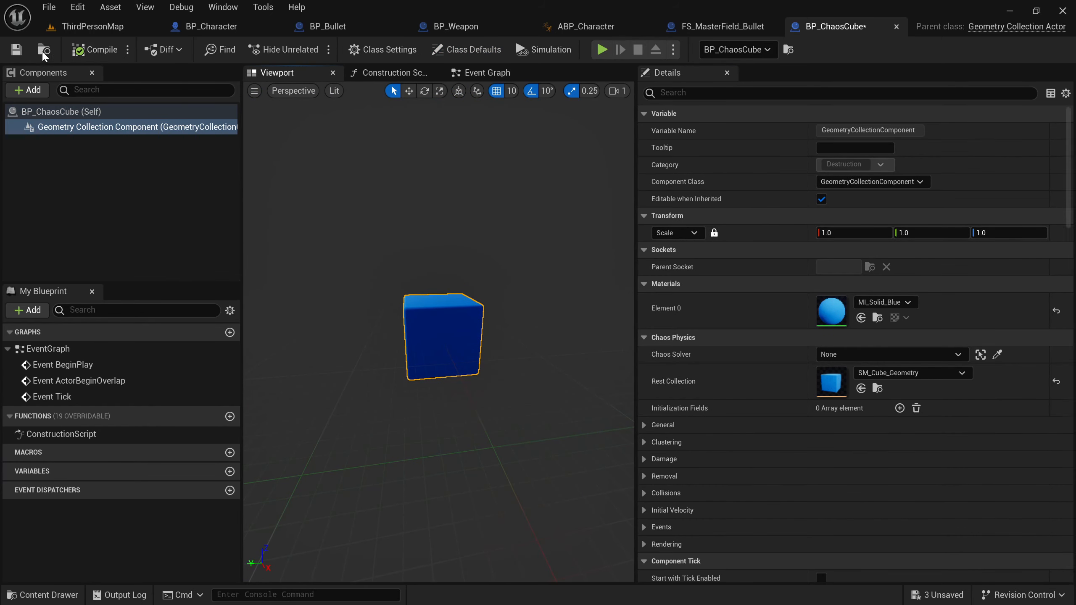
Step: Save BP_ChaosCube and place another instance of it in ThirdPersonMap at about X 380, Y 2000, Z 110
click(16, 51)
mouse_move(514, 278)
alt+mouse_down()
mouse_move(491, 280)
mouse_move(507, 285)
alt+mouse_up()
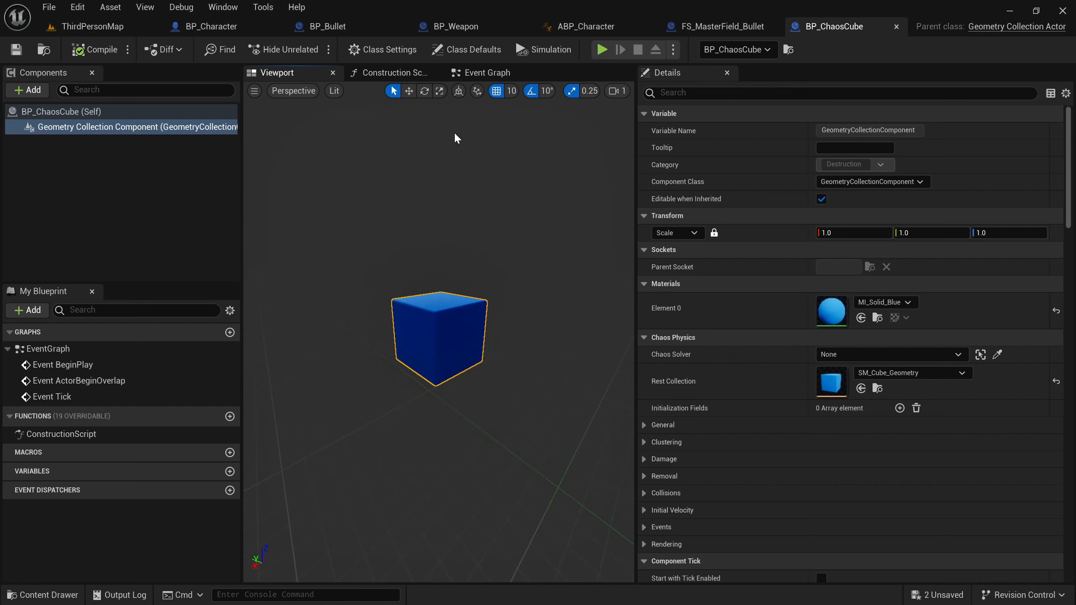
click(92, 26)
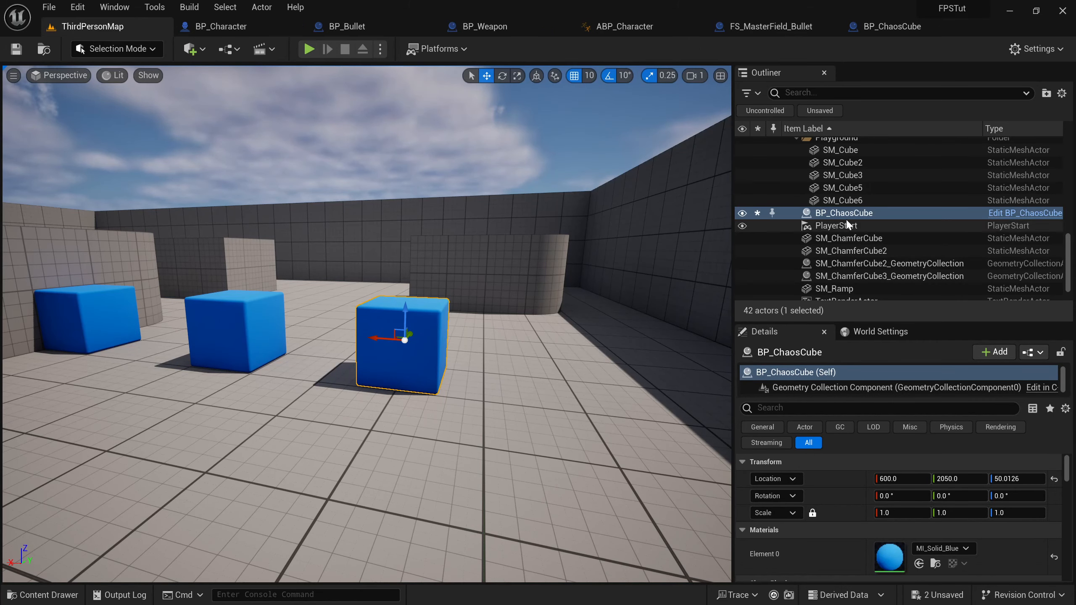
key(ctrl+b)
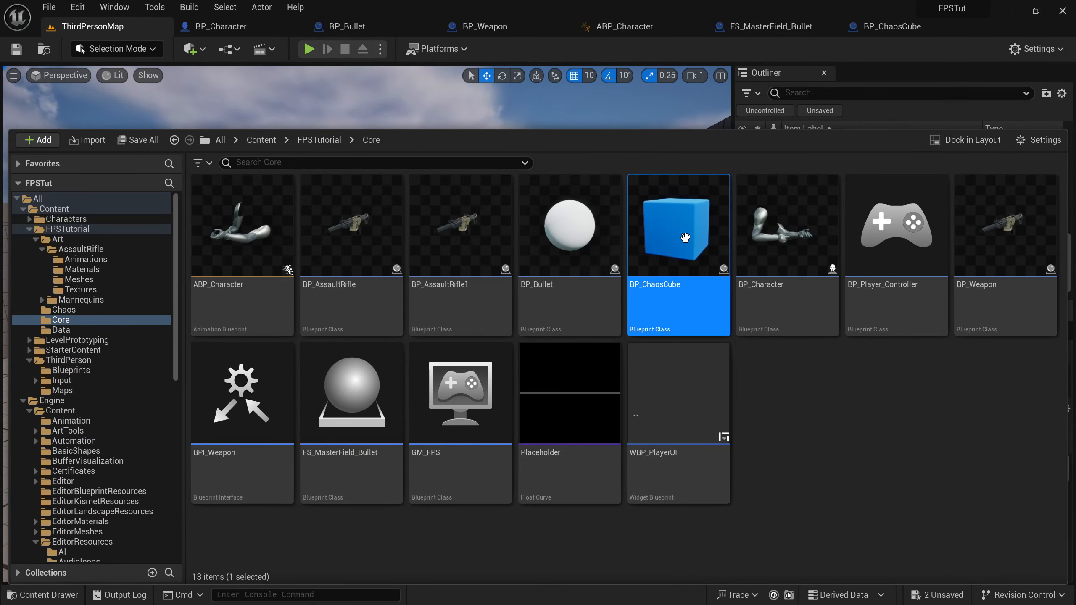
drag(689, 273, 633, 281)
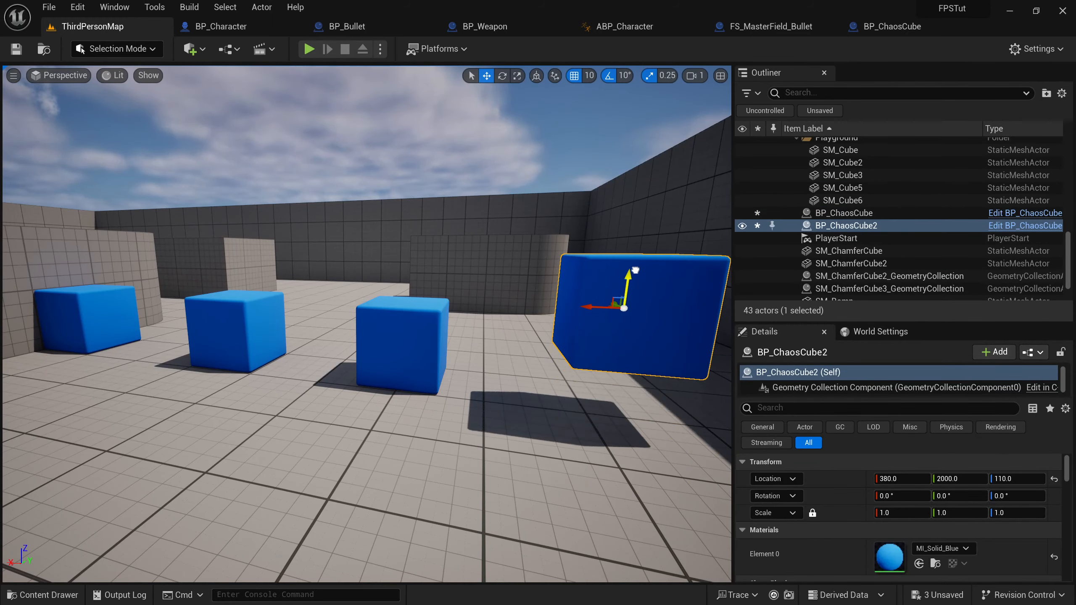
Step: Replace the static mesh actors SM_ChamferCube and SM_ChamferCube2 with BP_ChaosCube and save the level
key(s)
right_drag(364, 316, 392, 333)
click(224, 282)
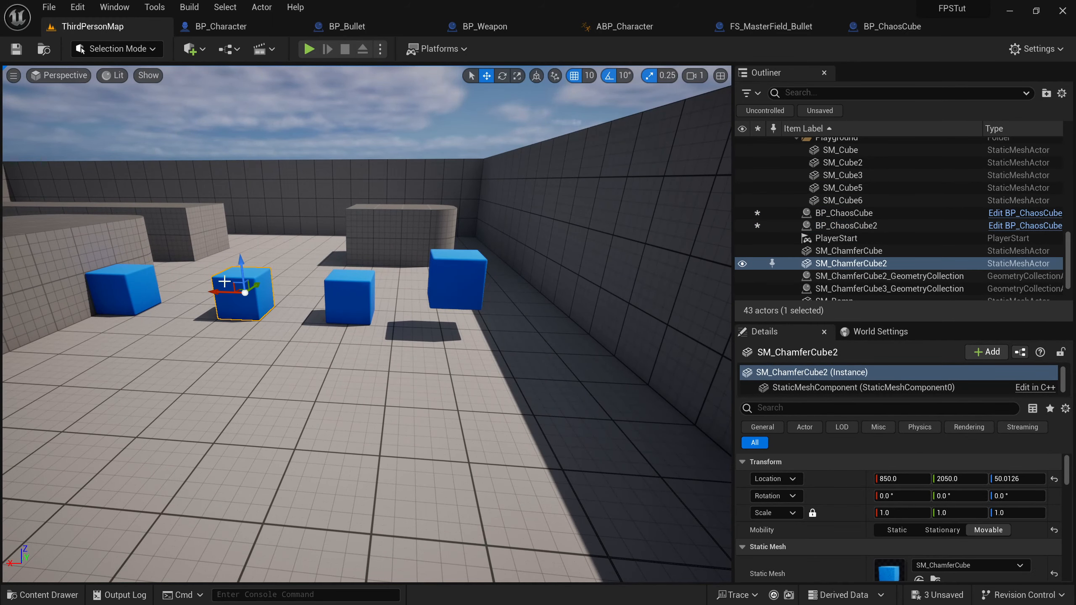
ctrl+click(118, 286)
right_click(837, 259)
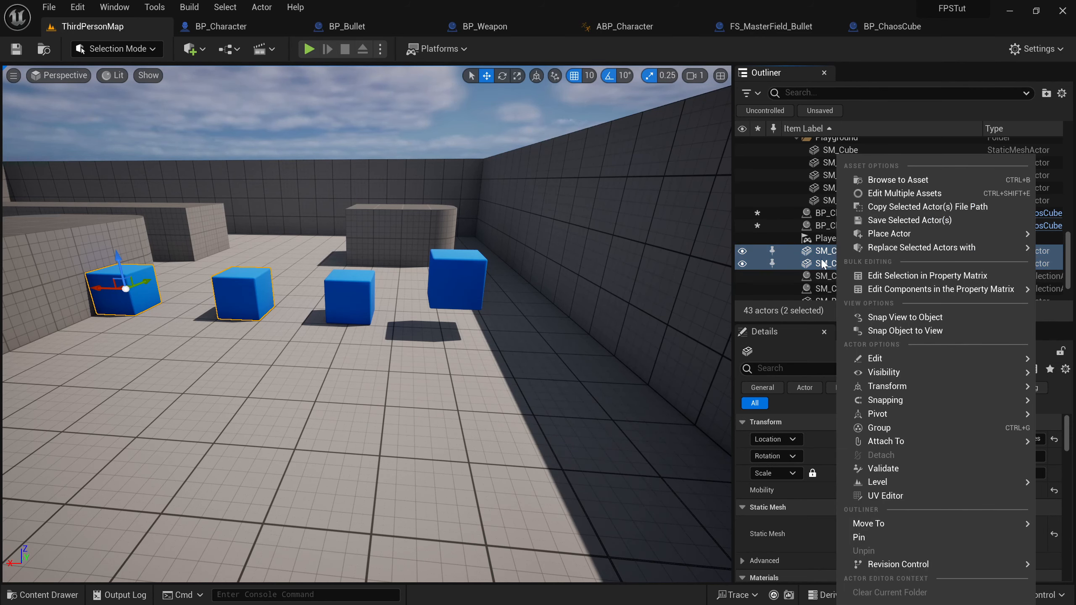
mouse_move(848, 247)
click(738, 287)
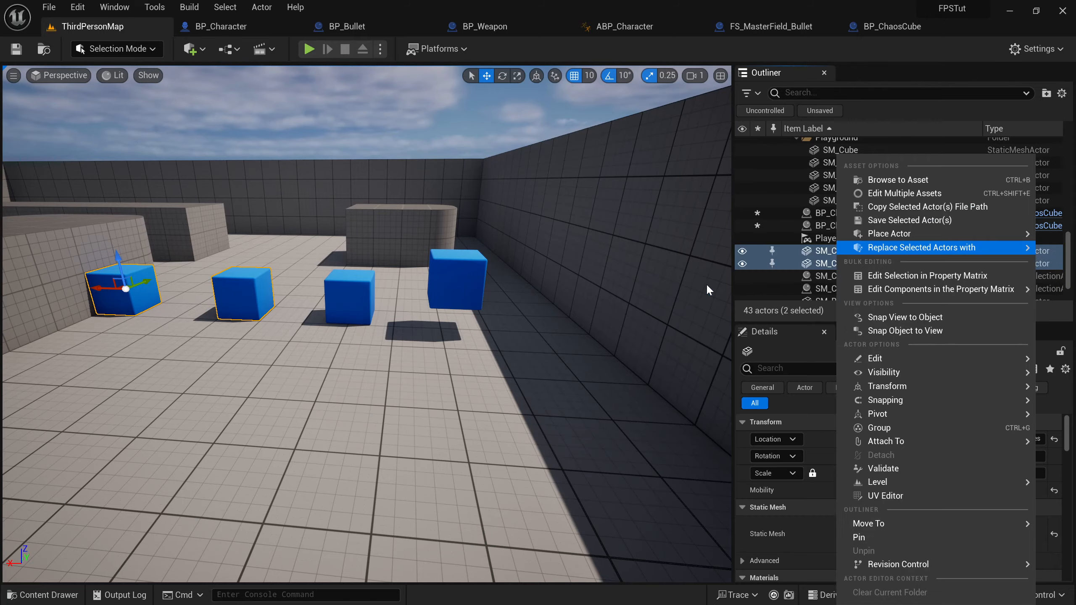
key(ctrl+s)
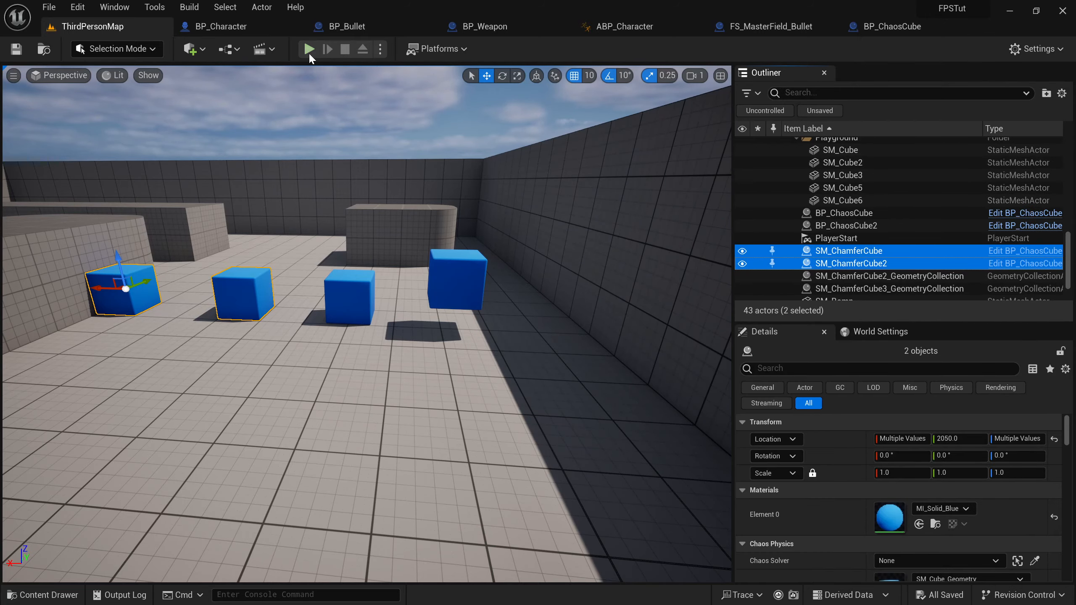
Step: Play-test ThirdPersonMap, firing at all the BP_ChaosCube instances while moving around them to check their destruction
click(309, 49)
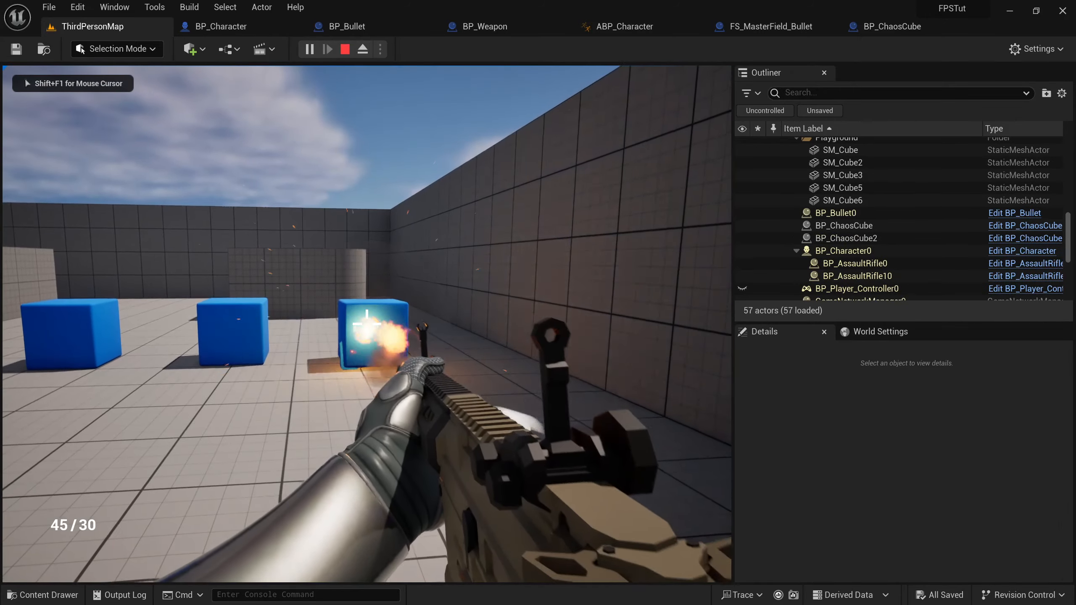
click(367, 324)
key(w)
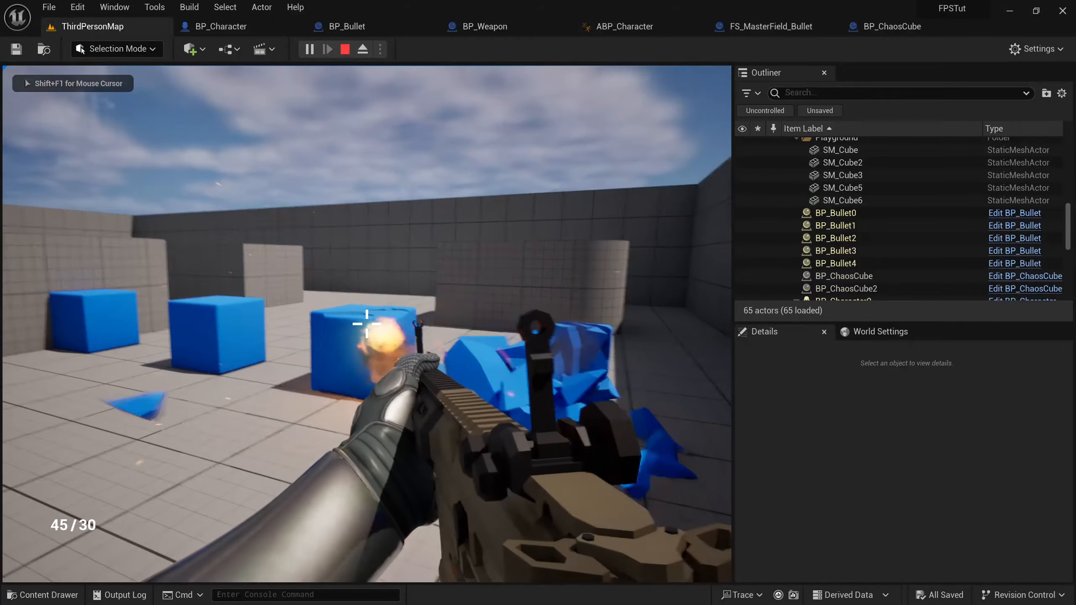
click(367, 324)
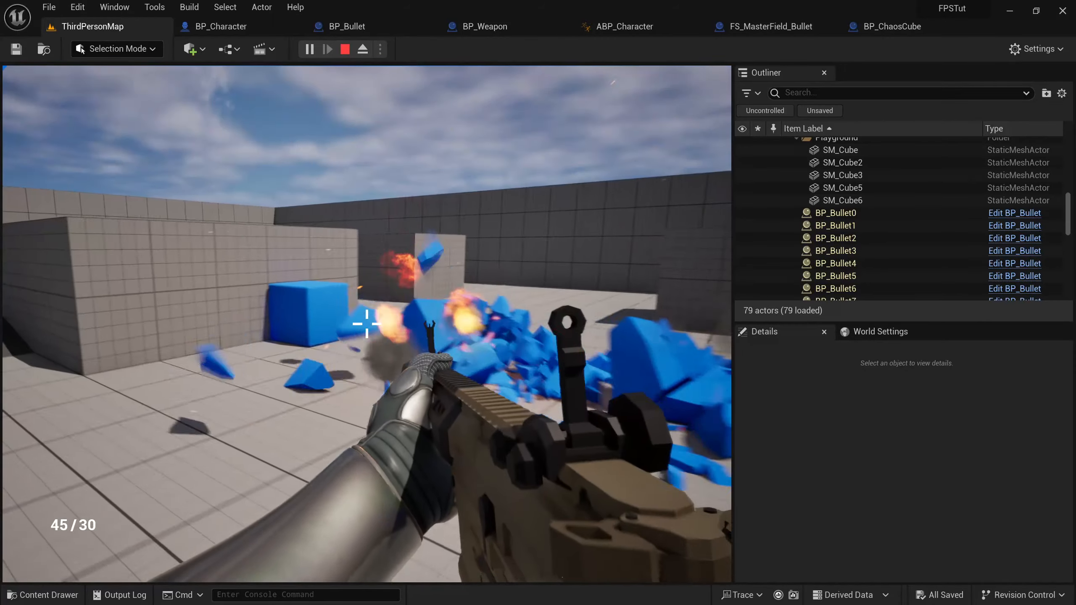
click(367, 323)
key(w)
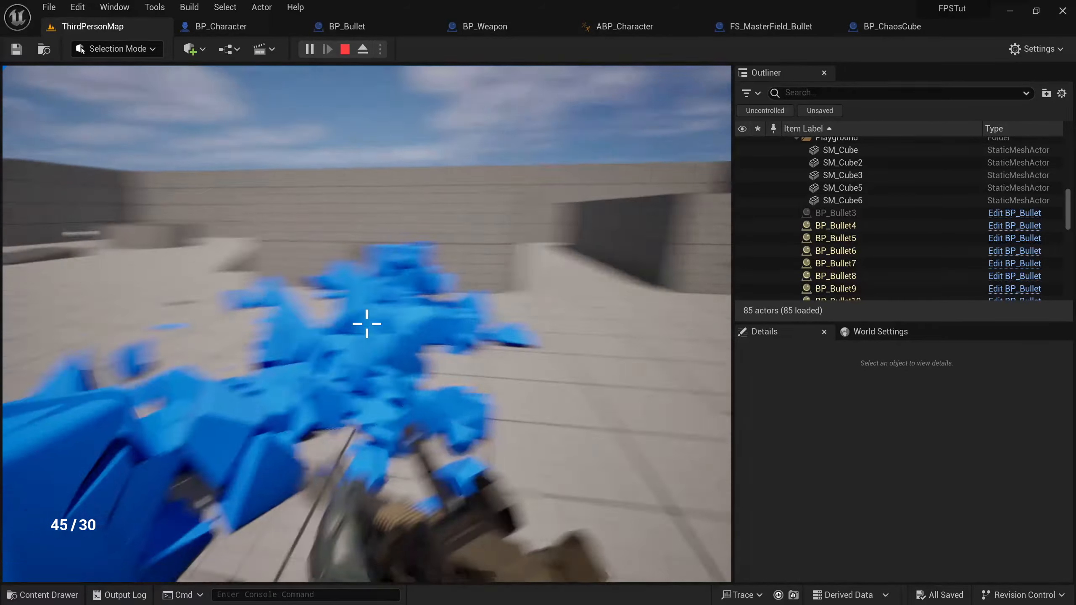
click(367, 323)
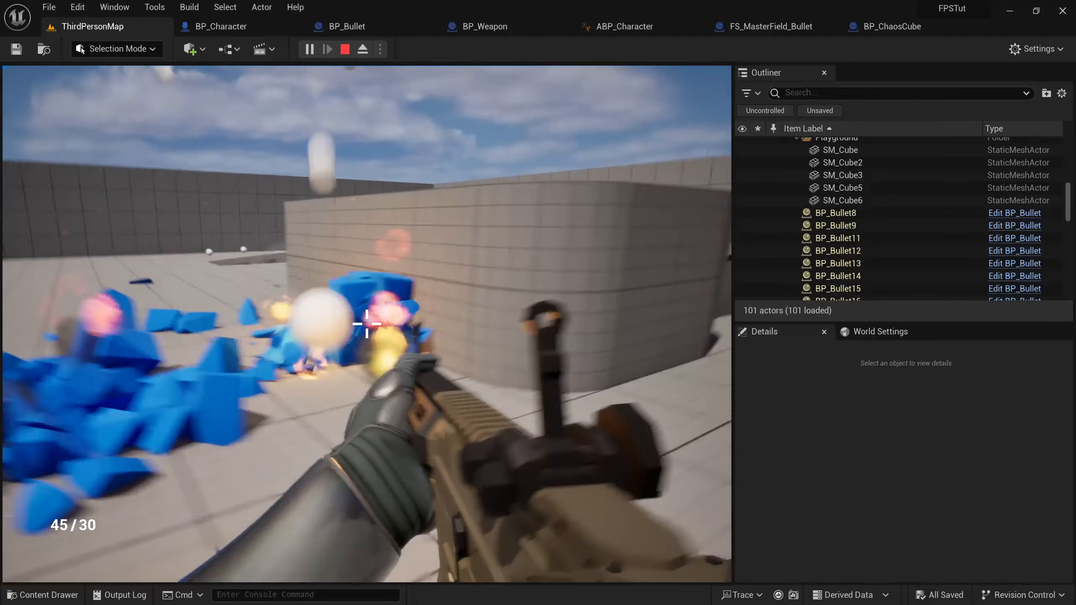
key(w)
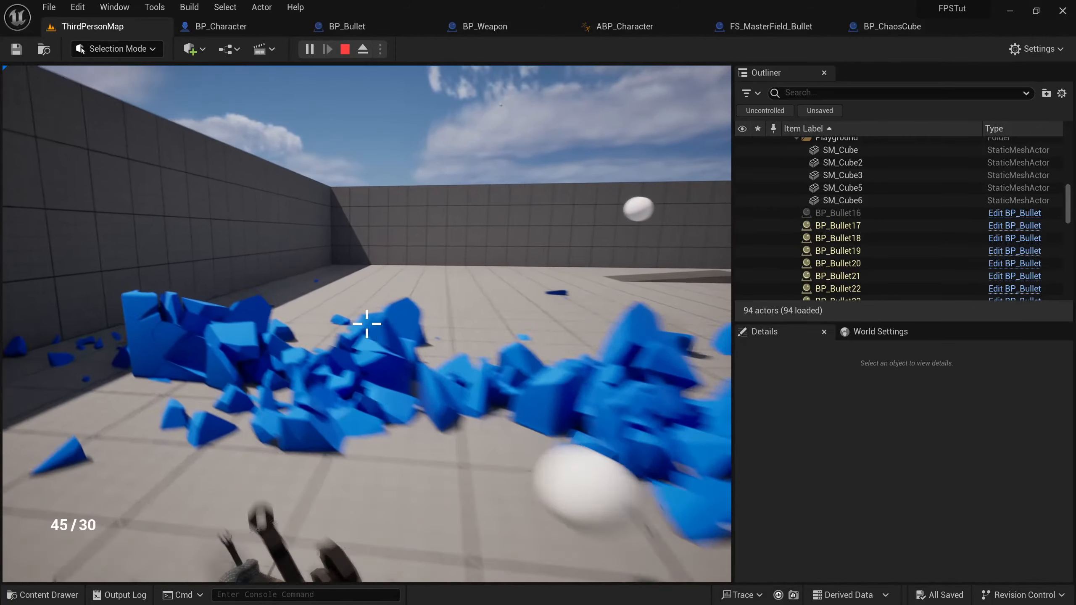
key(w)
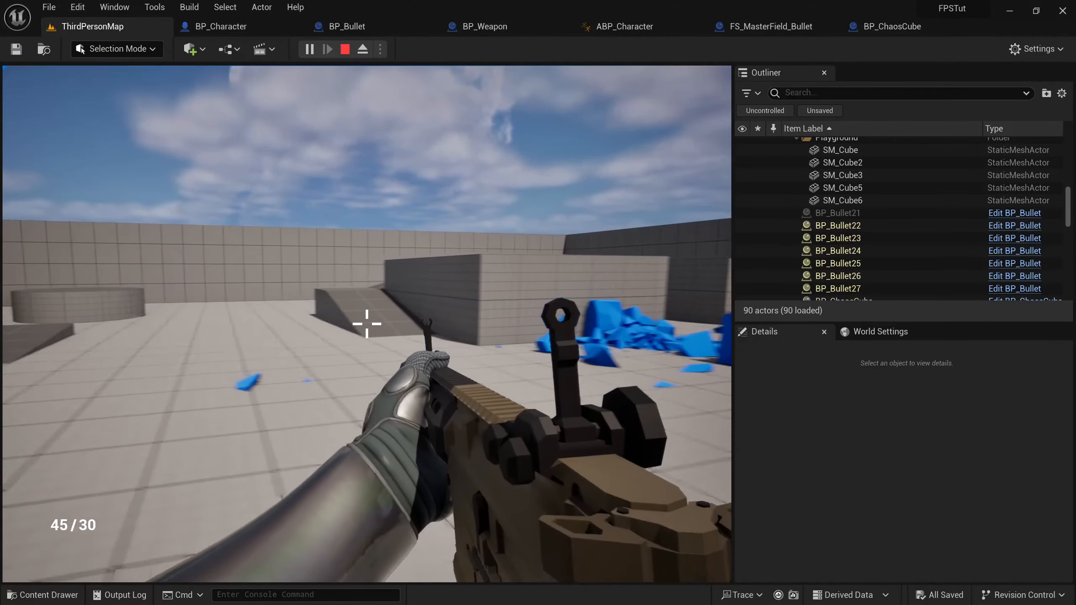
key(a)
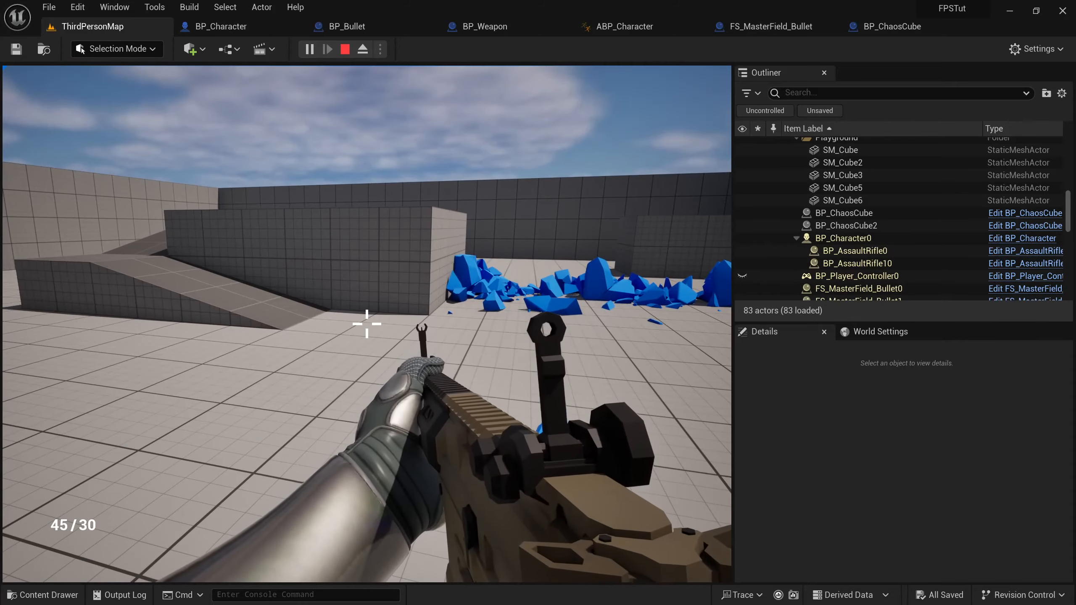